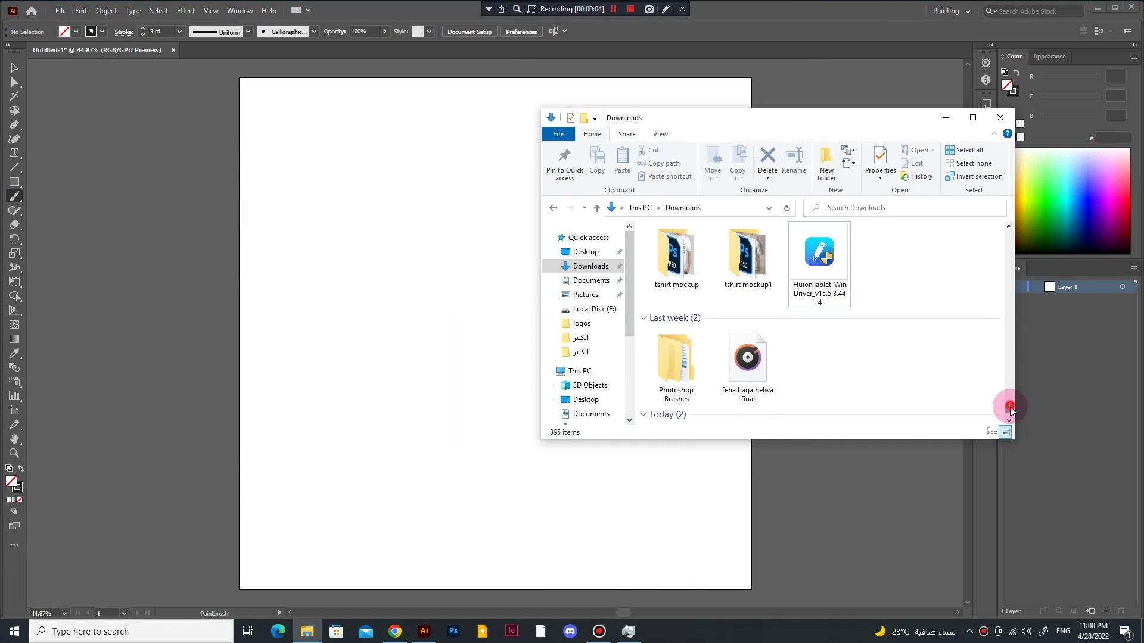
Step: Enlarge the pencil monkey sketch to fill the page and lock it for tracing with the Paintbrush at 100%
left_click_drag(545, 334, 681, 334)
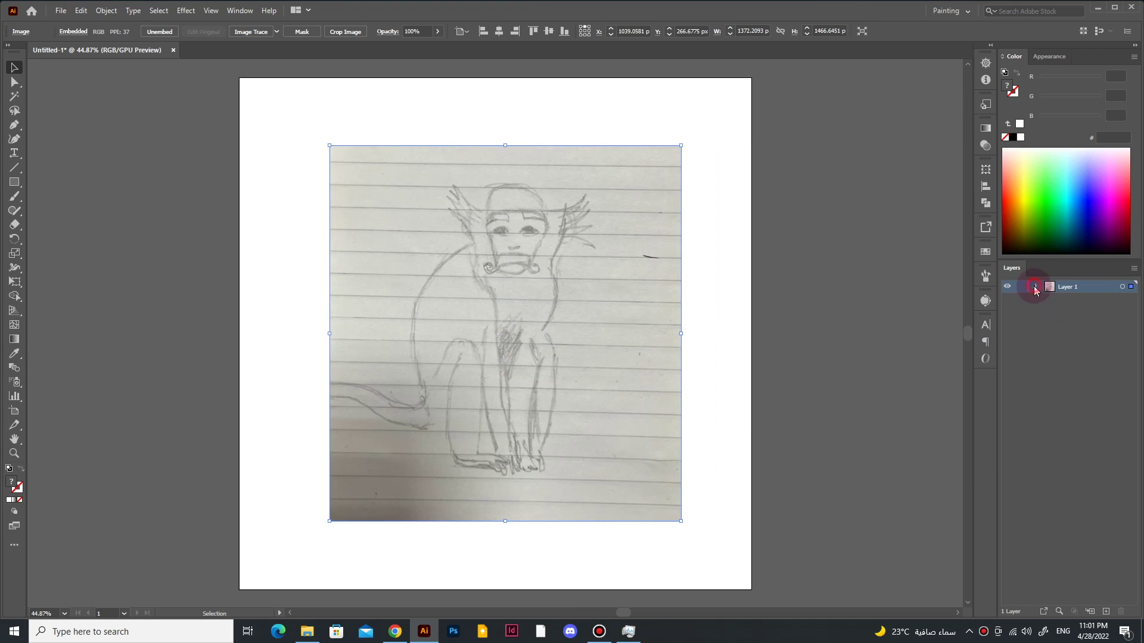
left_click(1020, 299)
key("b")
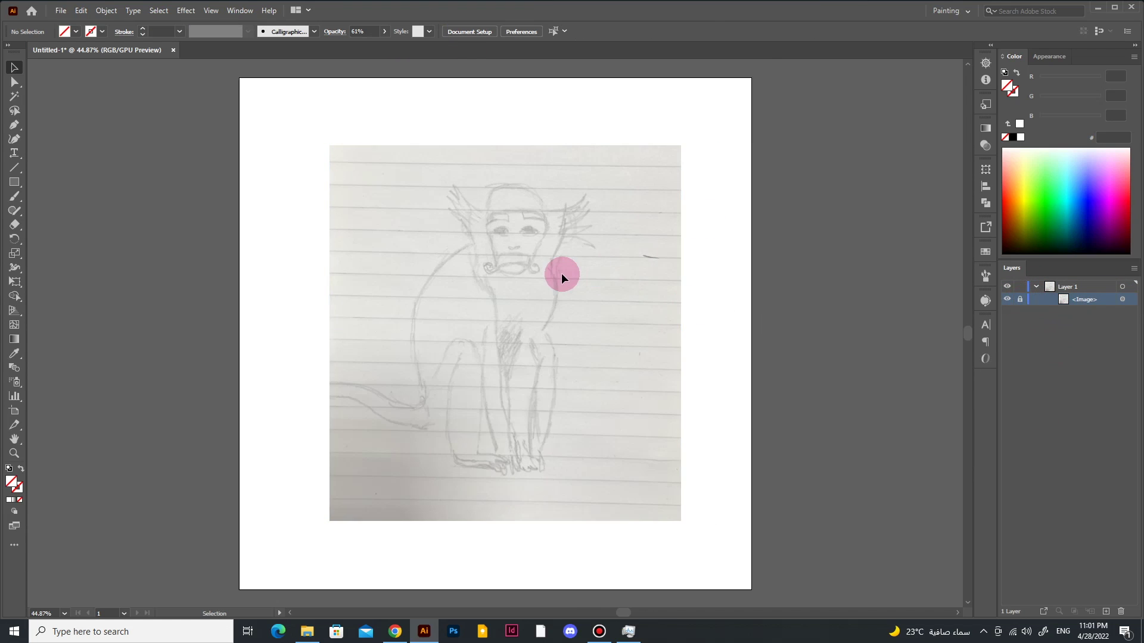
key("ctrl+1")
Step: Set the brush stroke colour to black and choose a brush
left_click(103, 31)
left_click(36, 56)
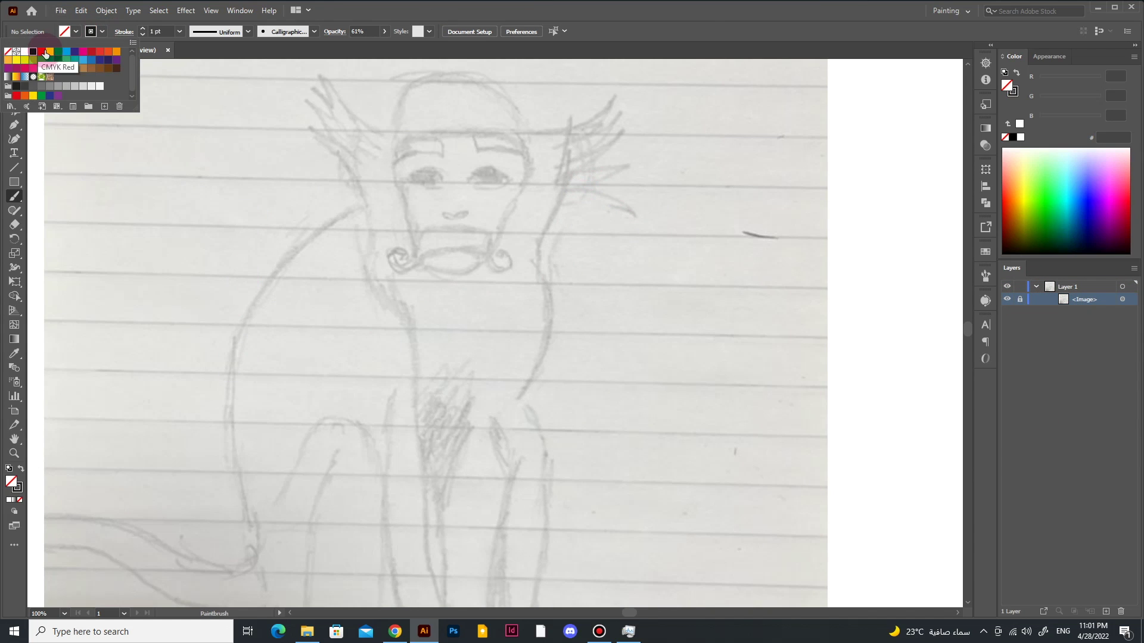
left_click(314, 31)
Step: Trace the monkey's head and the left ear's spiky outline, redoing a bad stroke
scroll(452, 390, "up", 3)
left_click_drag(525, 201, 395, 200)
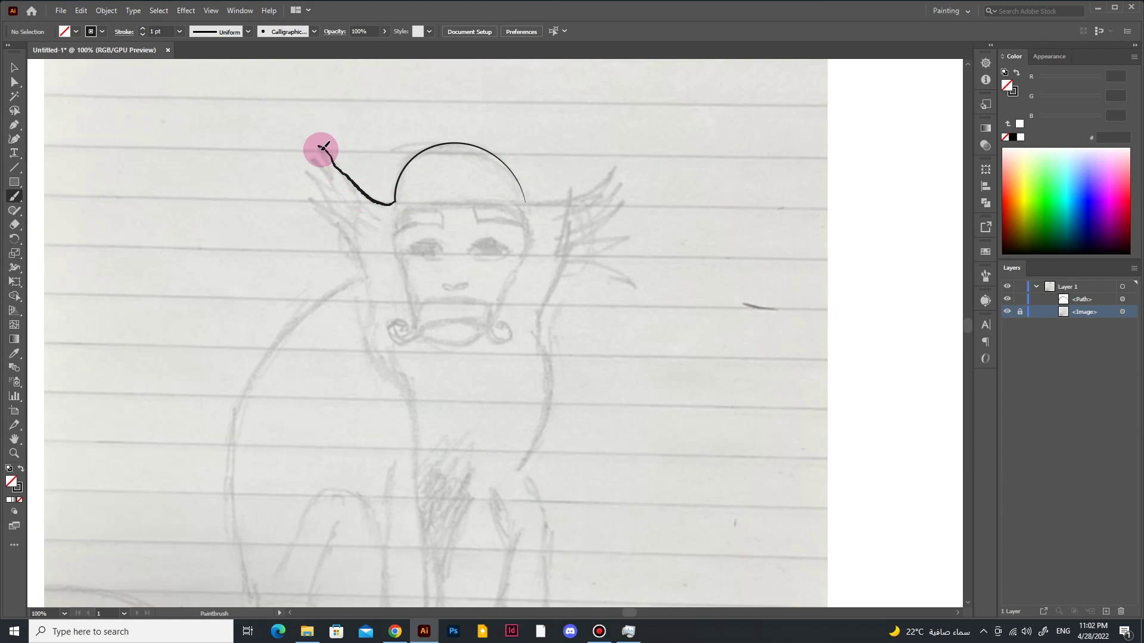
left_click_drag(310, 188, 357, 276)
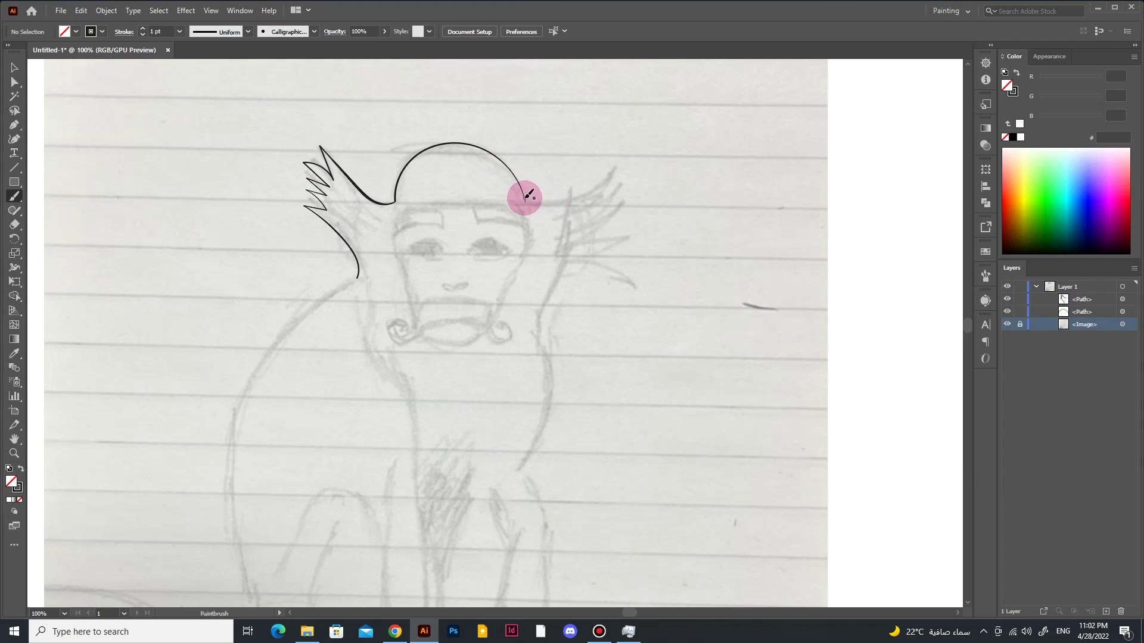
left_click_drag(554, 290, 546, 356)
scroll(531, 403, "down", 3)
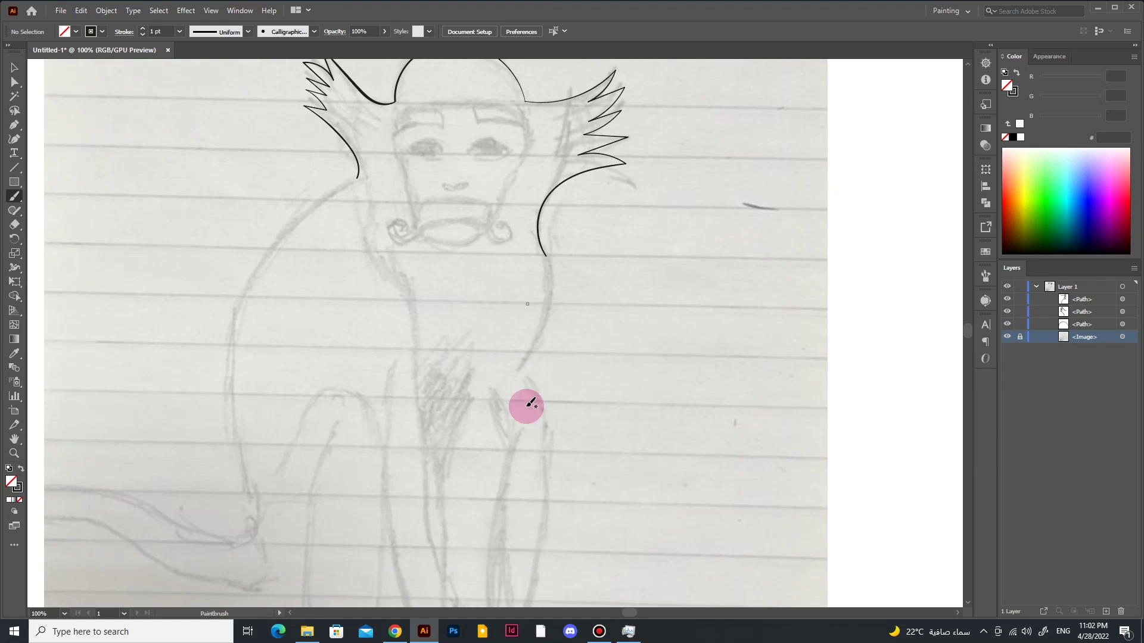
left_click_drag(553, 280, 529, 365)
key("ctrl+z")
left_click_drag(545, 286, 509, 426)
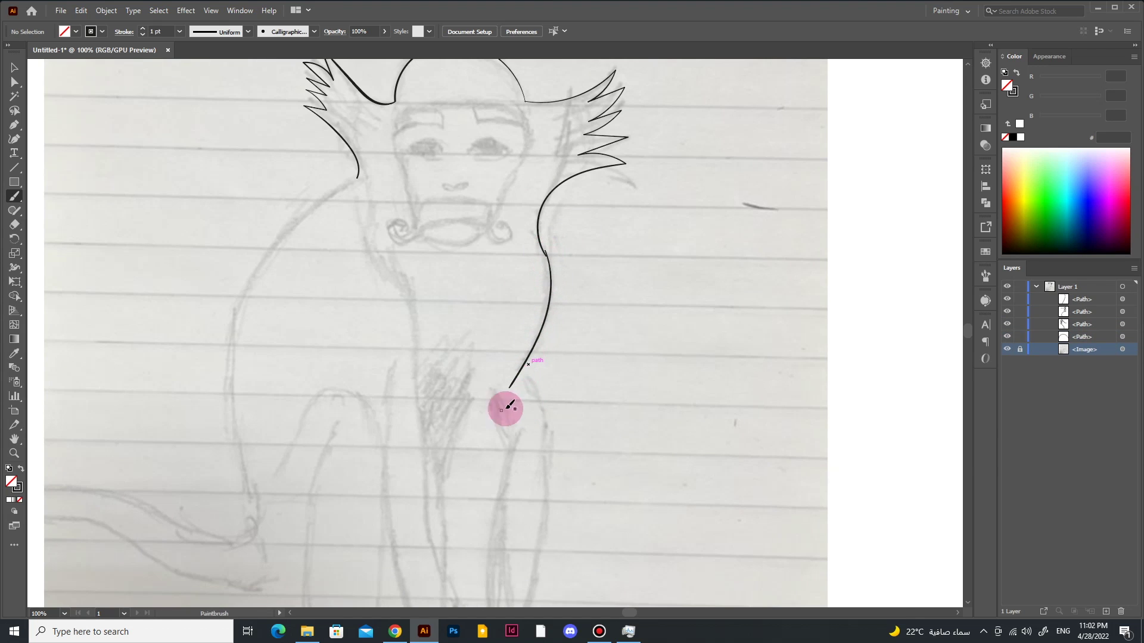
Step: Trace the leg's outer and inner edges down toward the foot, undoing bad strokes
scroll(515, 387, "down", 3)
scroll(520, 384, "up", 2)
scroll(536, 345, "up", 1, "alt")
scroll(557, 324, "down", 2)
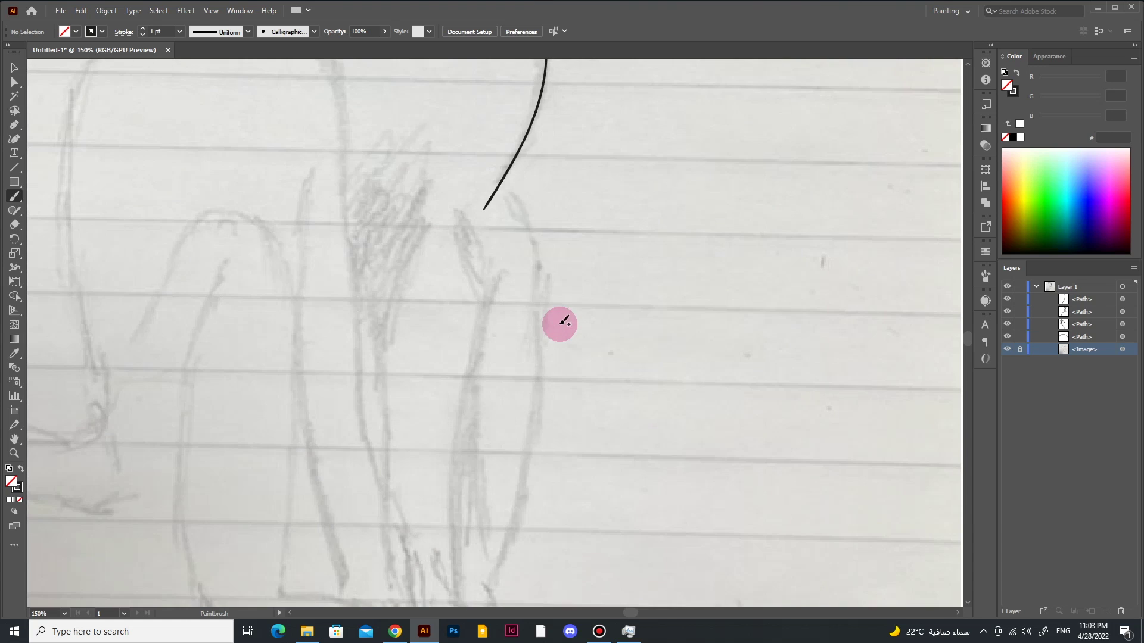
mouse_move(524, 208)
left_mouse_down()
mouse_move(546, 268)
mouse_move(486, 594)
left_mouse_up()
left_click_drag(457, 204, 513, 335)
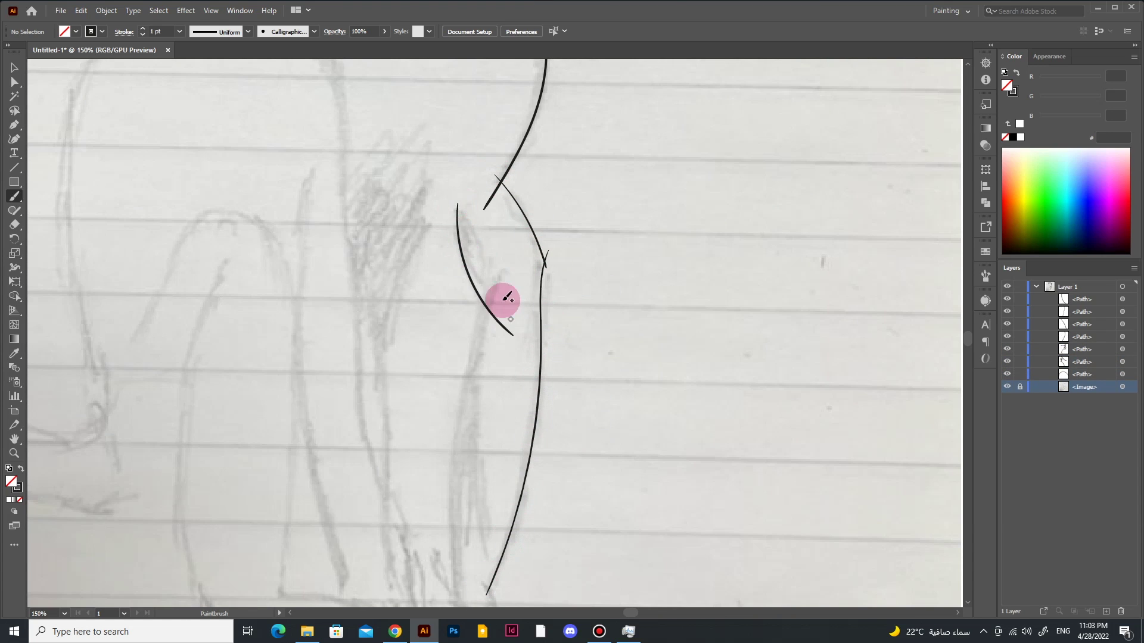
left_click_drag(496, 275, 480, 585)
key("ctrl+z")
scroll(536, 447, "down", 3)
mouse_move(457, 392)
left_mouse_down()
mouse_move(460, 450)
mouse_move(507, 469)
left_mouse_up()
key("ctrl+z")
mouse_move(484, 413)
left_mouse_down()
mouse_move(510, 451)
mouse_move(460, 447)
left_mouse_up()
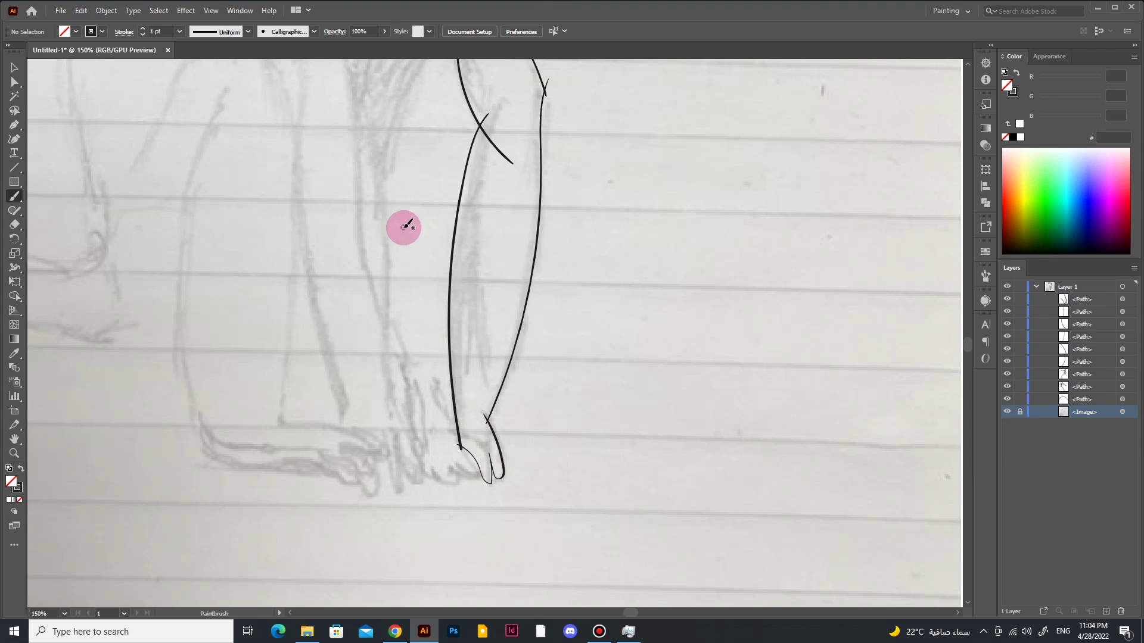
key("ctrl+z")
Step: Trace the inner leg lines, the right foot's toes, and the left foot's heel and toes
scroll(506, 500, "up", 3, "alt")
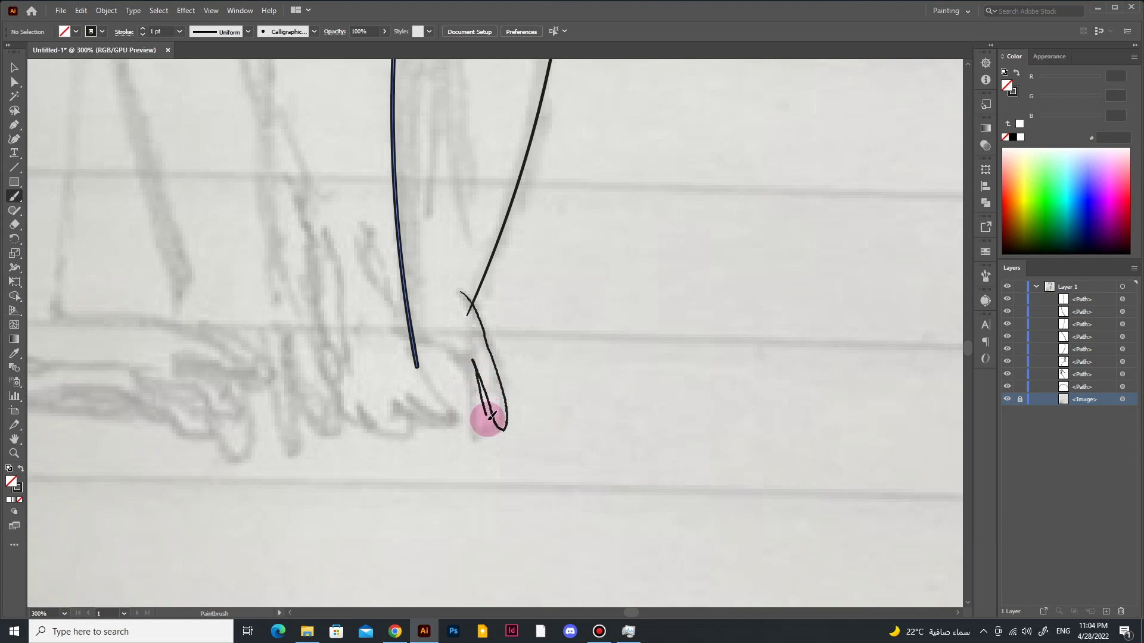
left_click_drag(398, 321, 395, 324)
scroll(247, 335, "down", 3, "alt")
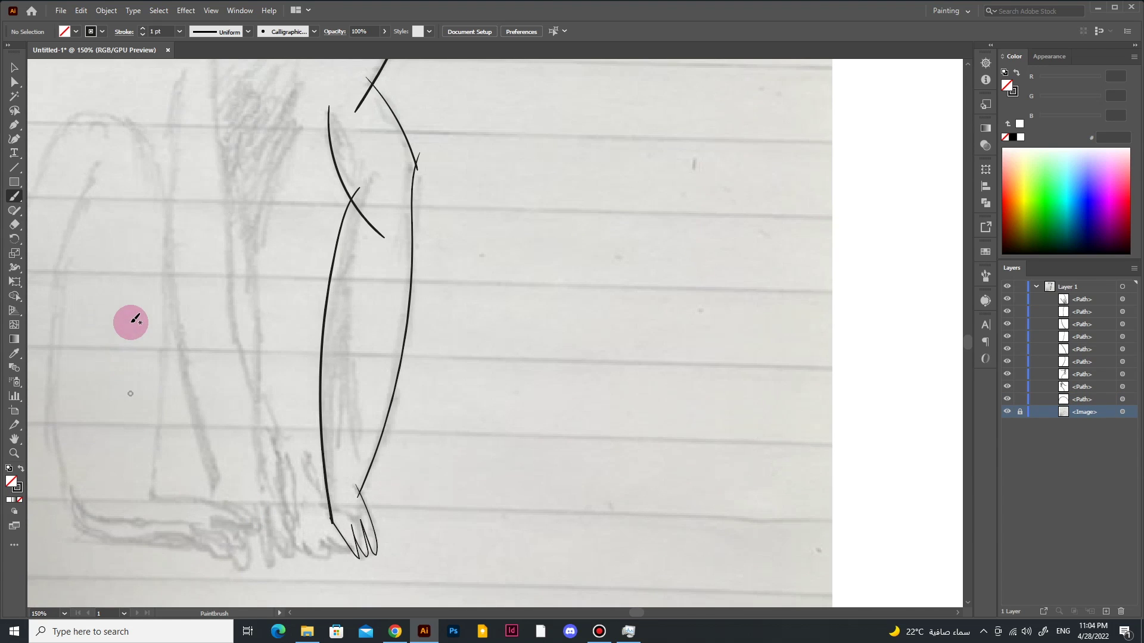
left_click_drag(181, 74, 227, 474)
left_click_drag(241, 367, 290, 517)
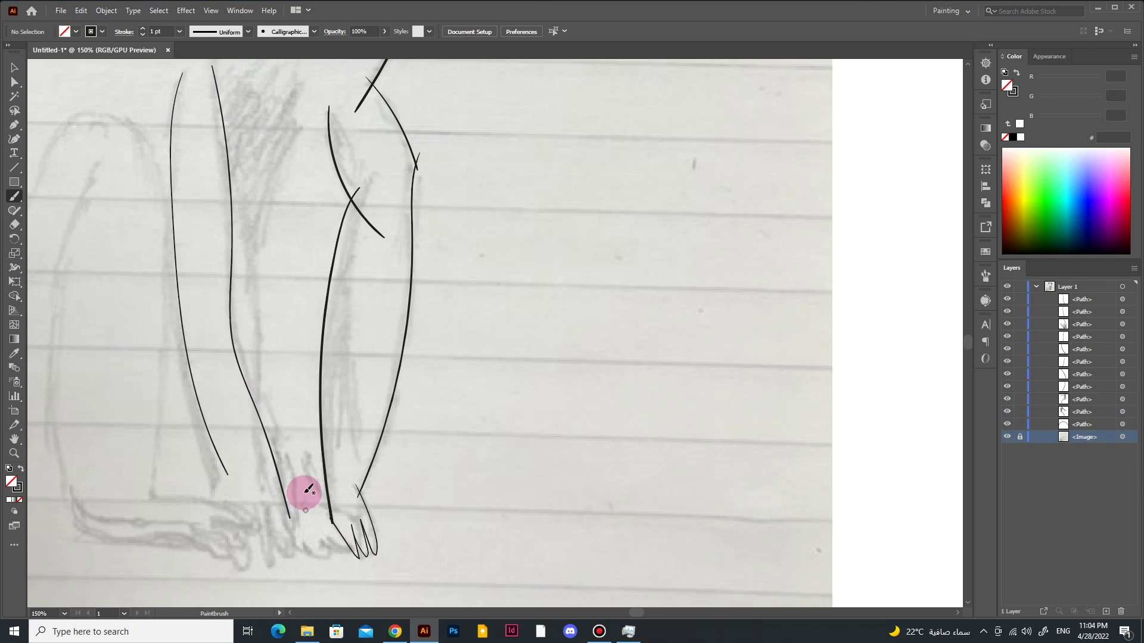
scroll(256, 411, "up", 3, "alt")
scroll(327, 439, "up", 1)
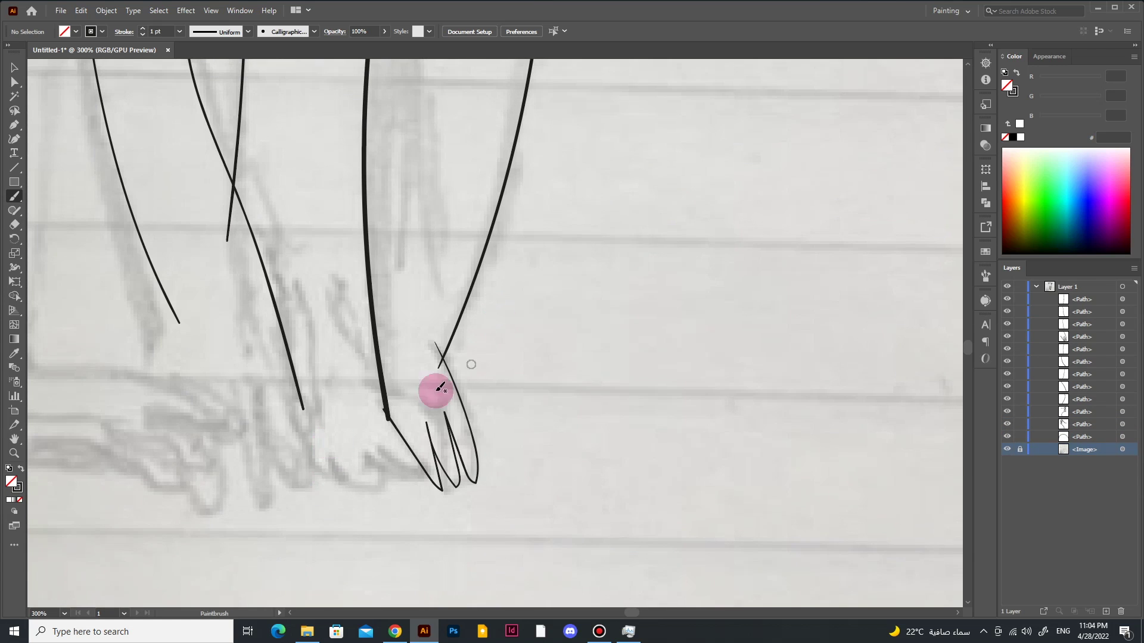
left_click_drag(389, 417, 398, 413)
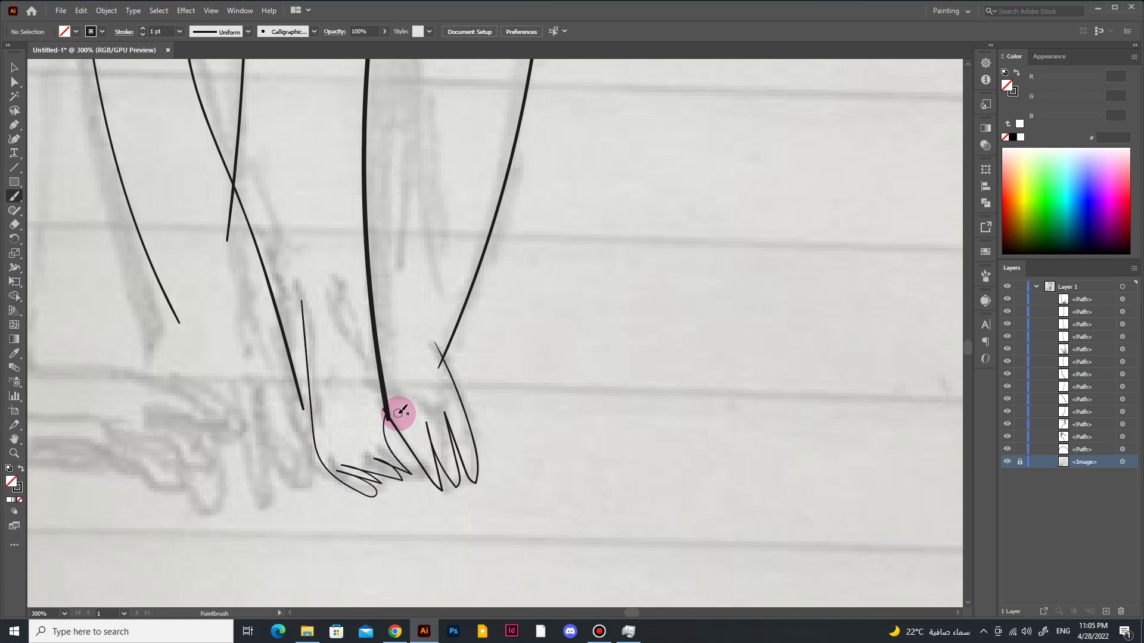
left_click_drag(298, 402, 423, 460)
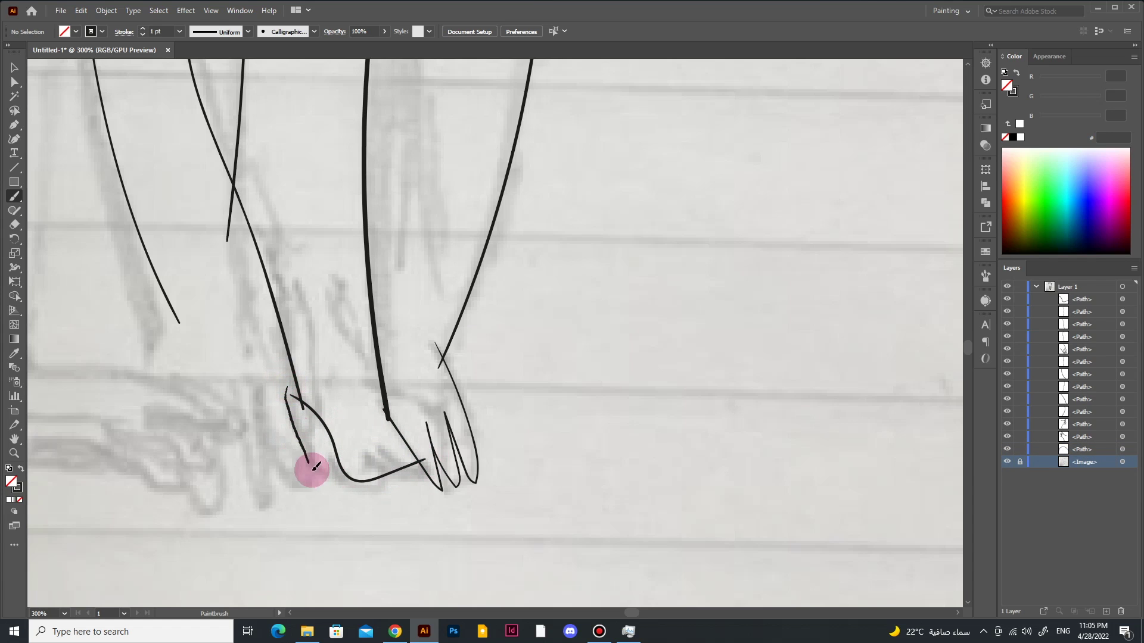
left_click_drag(262, 441, 226, 417)
Step: Outline the back paw with its toe lines and the back leg curve rising from it
left_click_drag(631, 612, 624, 613)
left_click_drag(369, 371, 435, 374)
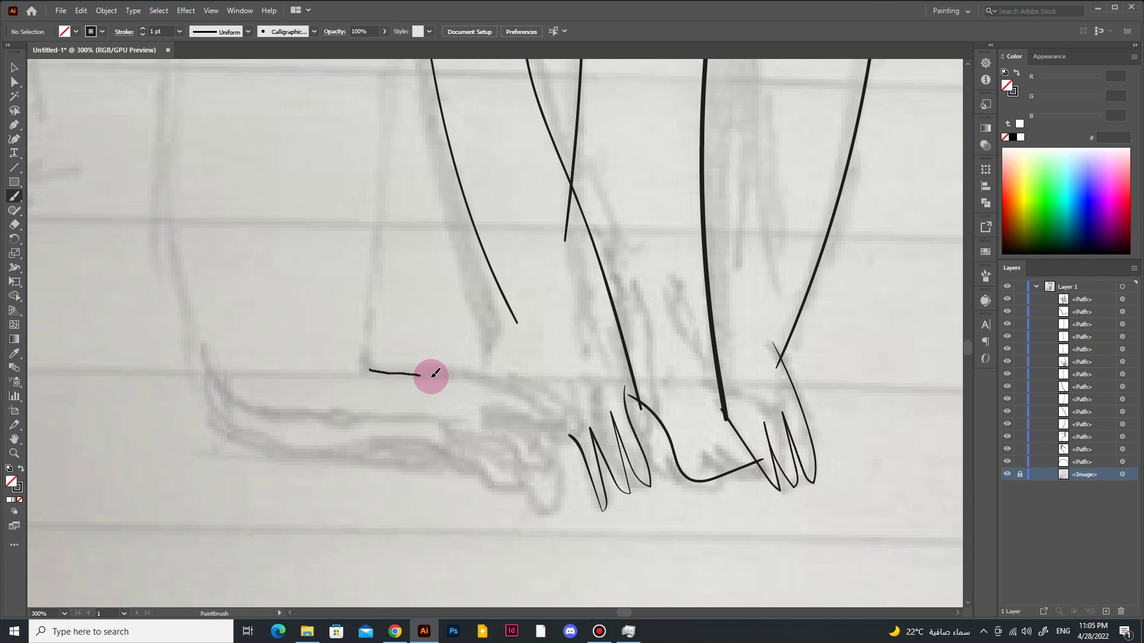
left_click_drag(551, 431, 498, 402)
key("ctrl+z")
left_click_drag(338, 363, 505, 384)
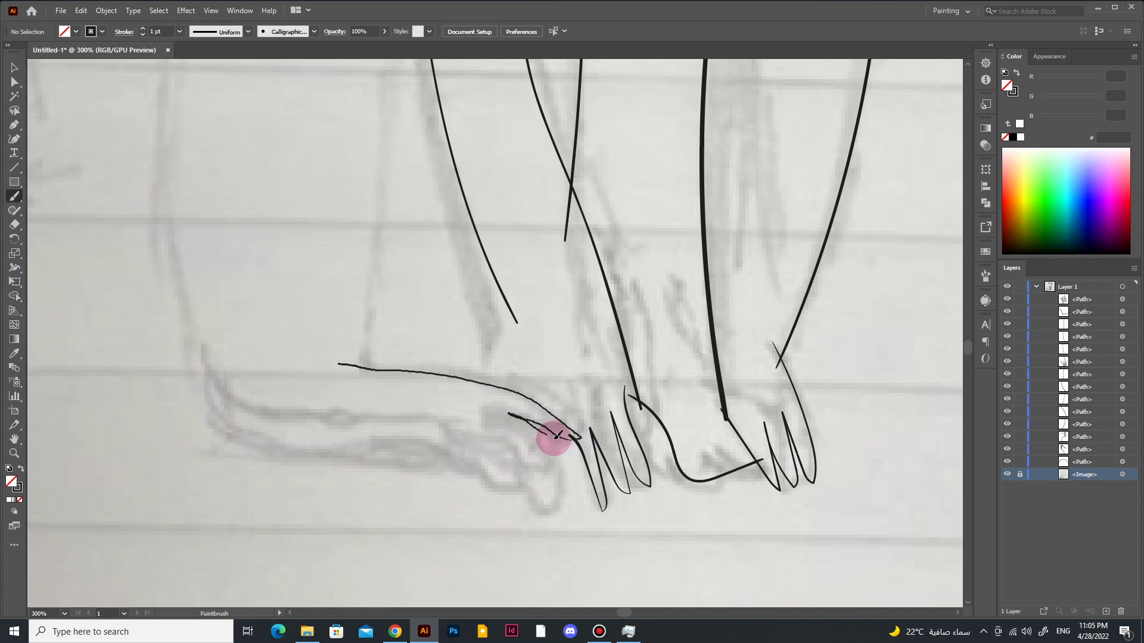
left_click_drag(558, 435, 489, 434)
key("ctrl+z")
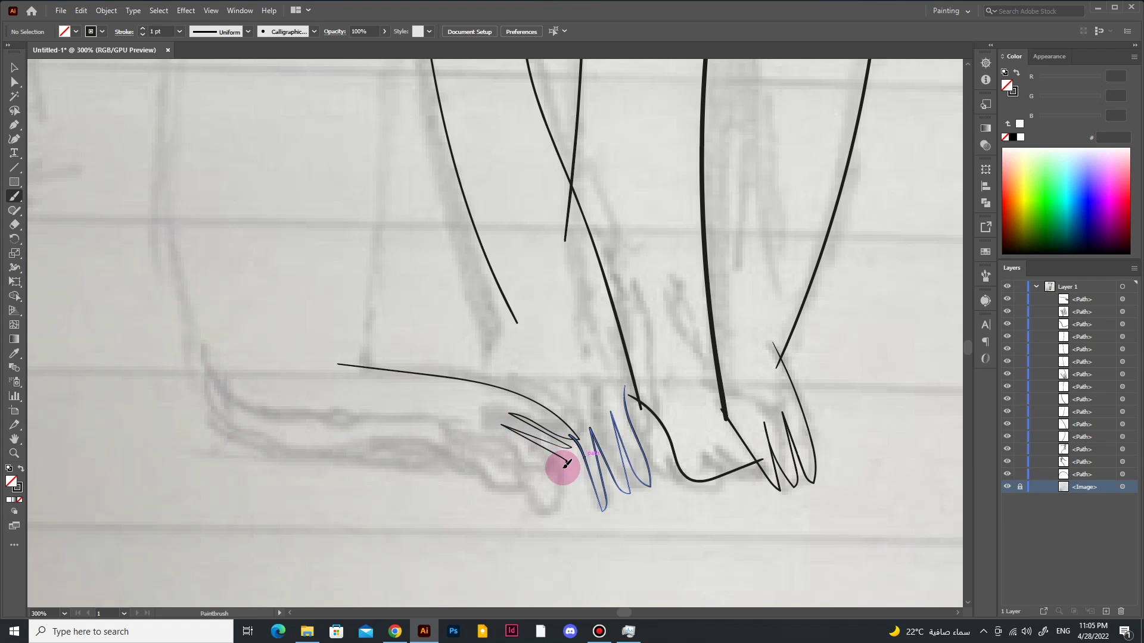
left_click_drag(377, 441, 168, 95)
left_click_drag(574, 448, 575, 452)
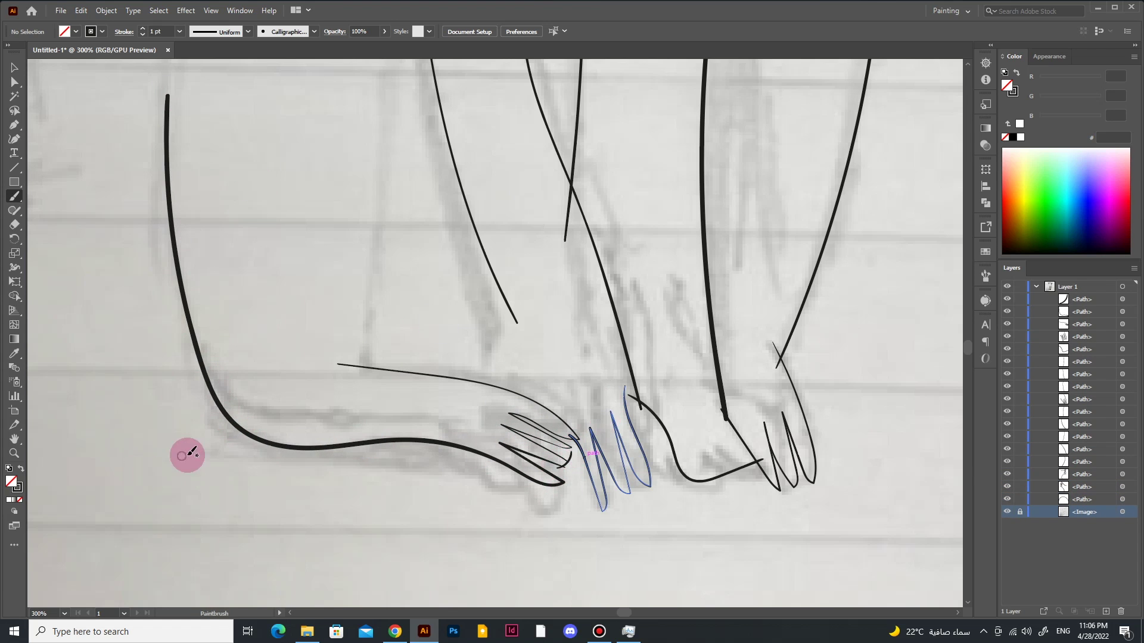
scroll(184, 454, "down", 4, "alt")
scroll(626, 612, "left", 3)
scroll(419, 467, "up", 1)
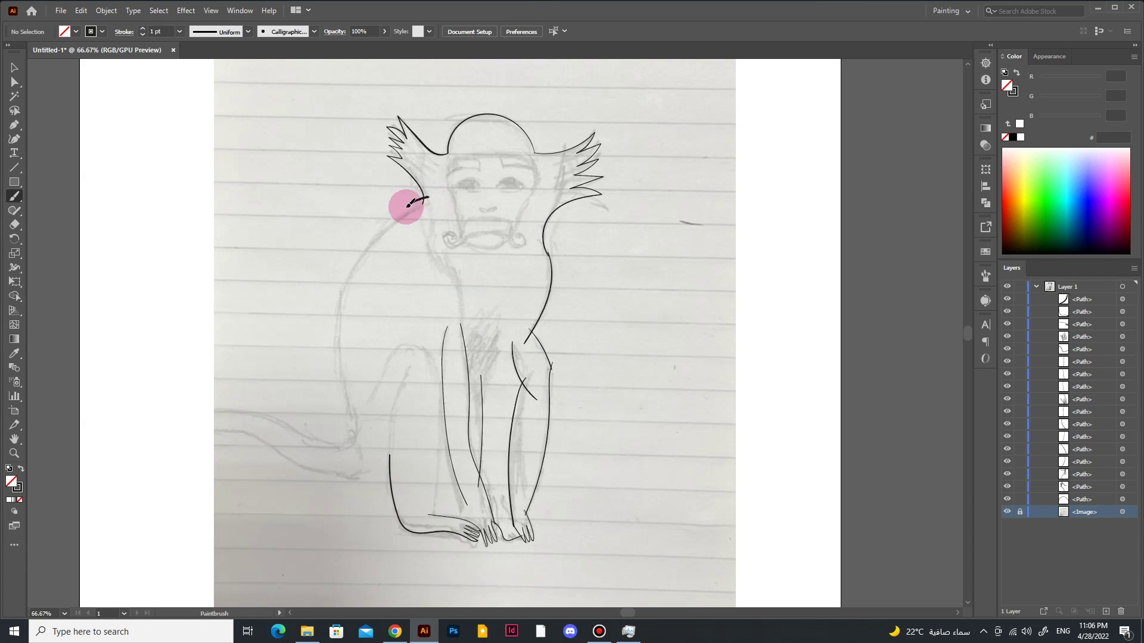
Step: Trace the back from shoulder to haunch, the long curling tail, and the haunch front
left_click_drag(407, 205, 345, 425)
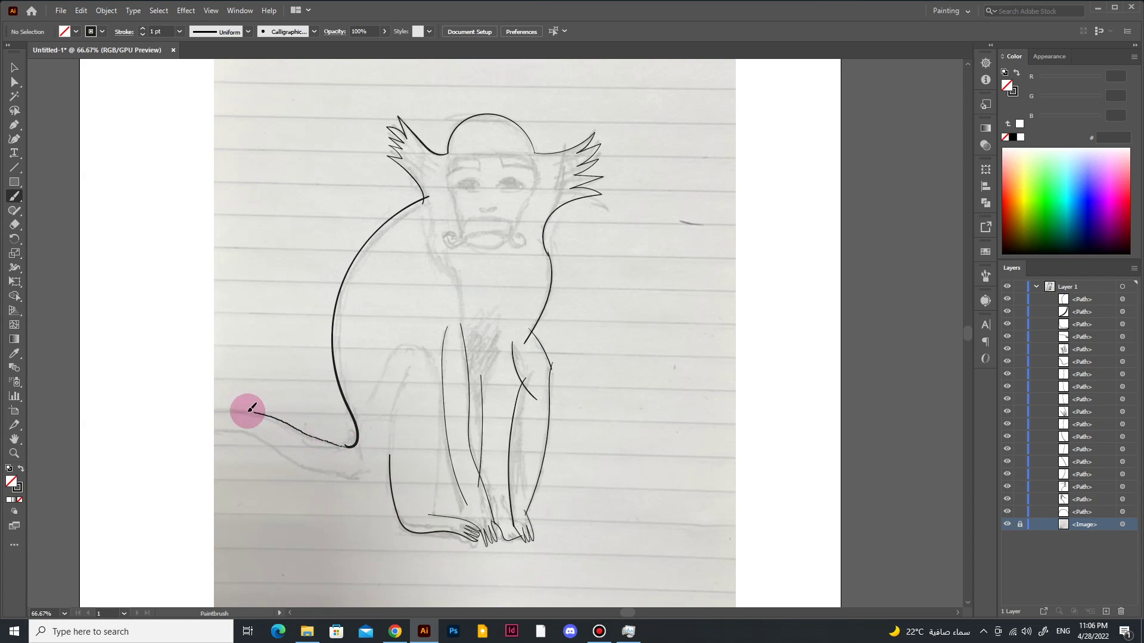
mouse_move(220, 432)
left_mouse_down()
mouse_move(410, 471)
mouse_move(431, 528)
left_mouse_up()
left_click_drag(408, 365, 401, 504)
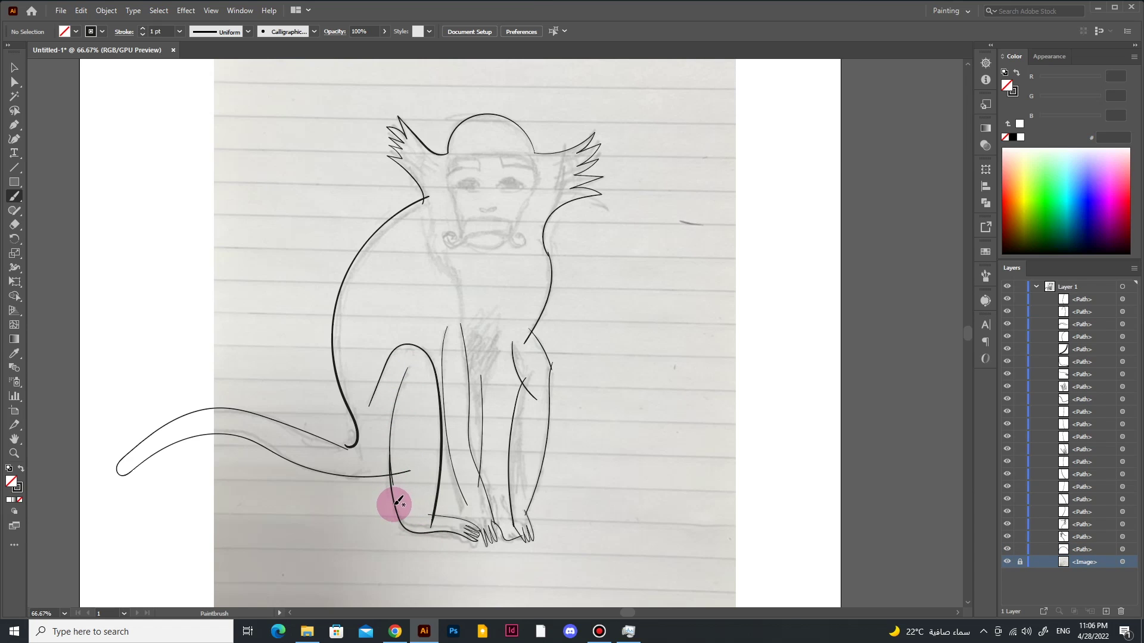
Step: Draw the eyebrow above the eye and the moustache half with its spiral
scroll(501, 201, "up", 3)
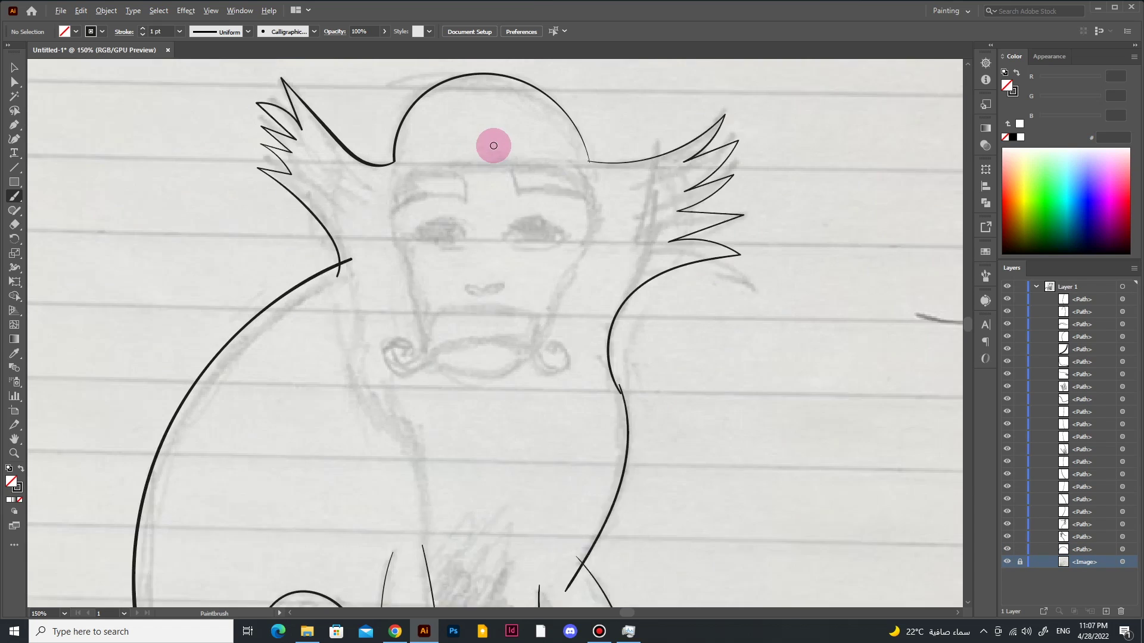
left_click_drag(617, 185, 518, 176)
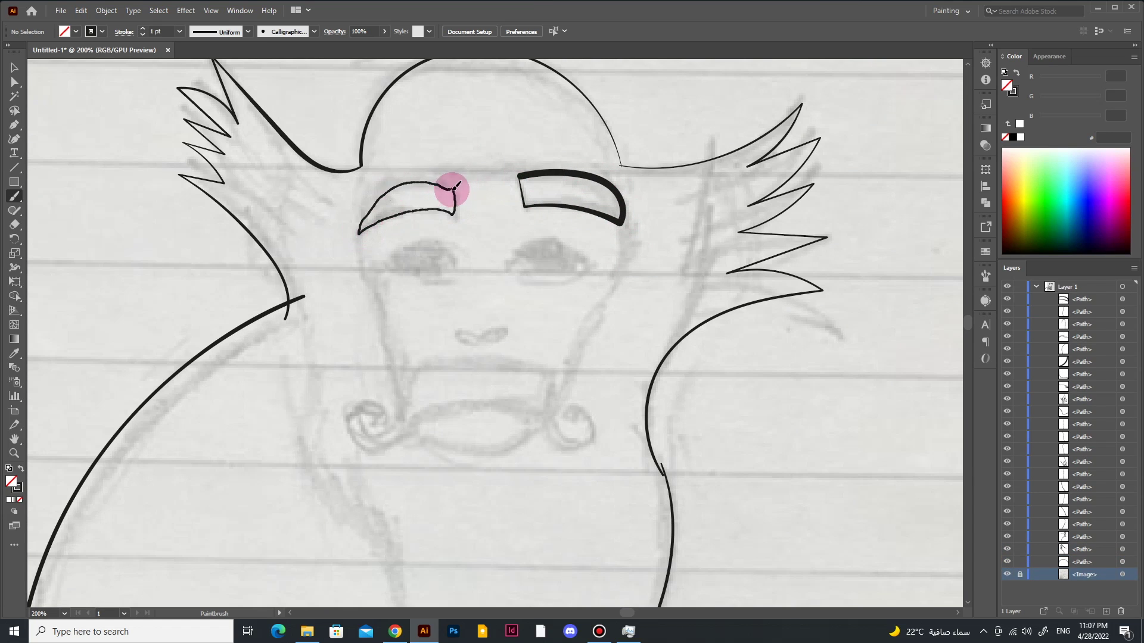
key("ctrl+z")
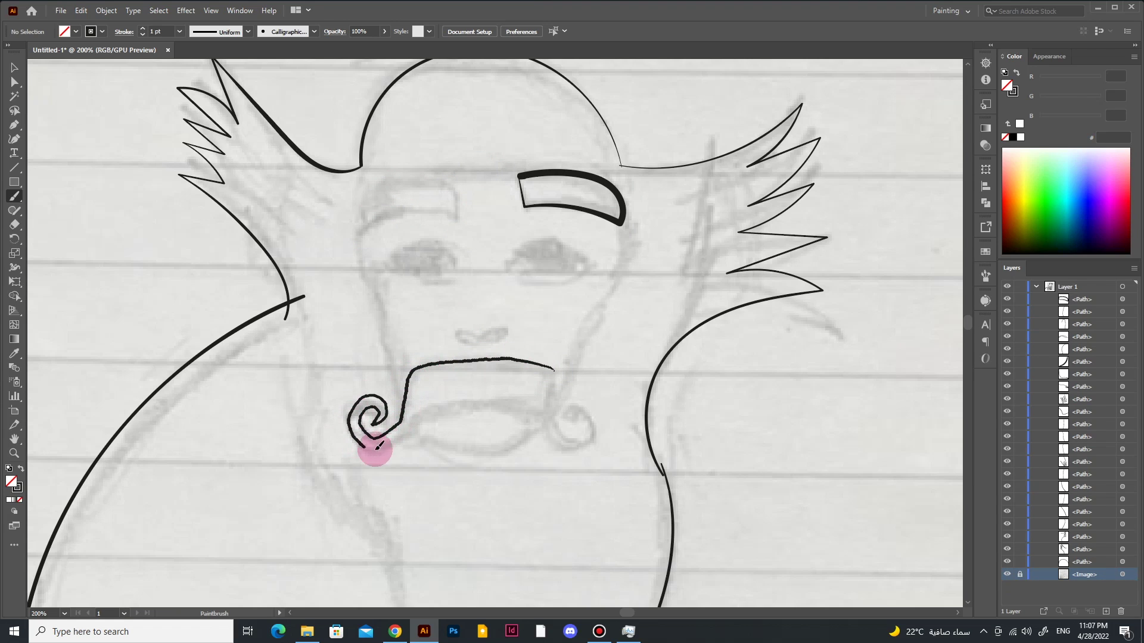
mouse_move(378, 446)
left_mouse_down()
mouse_move(532, 409)
mouse_move(574, 413)
left_mouse_up()
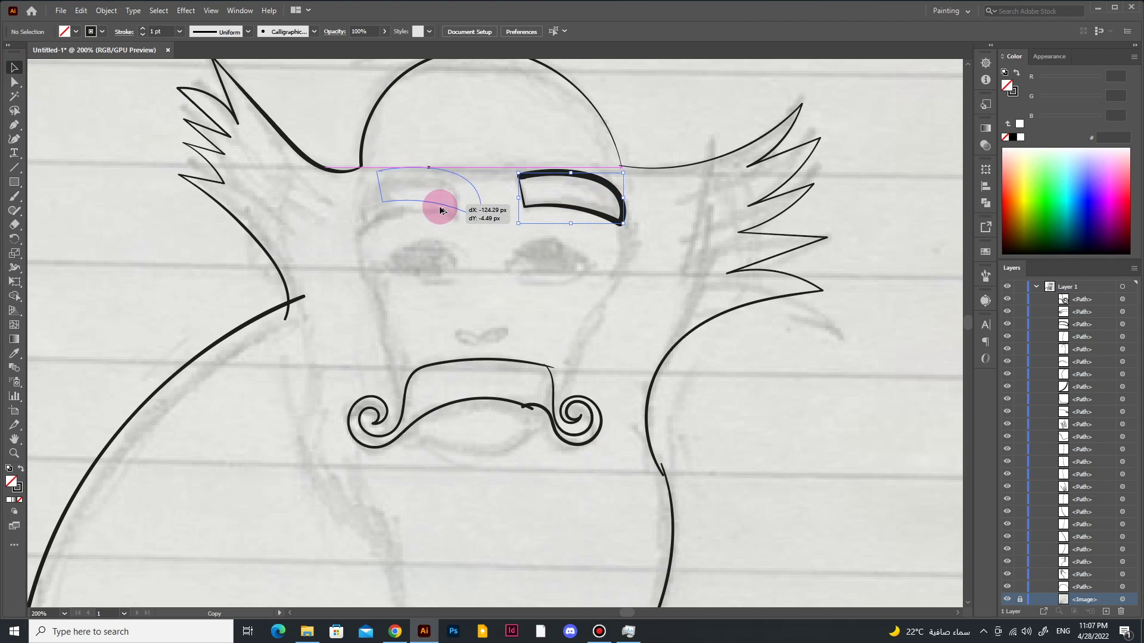
Step: Mirror the copied eyebrow to form the second eyebrow
right_click(444, 111)
left_click(614, 441)
left_click(691, 402)
Step: Pull the moustache's end anchor left along its curve with Direct Selection
scroll(638, 467, "down", 1)
key("ctrl+equal")
left_click(501, 325)
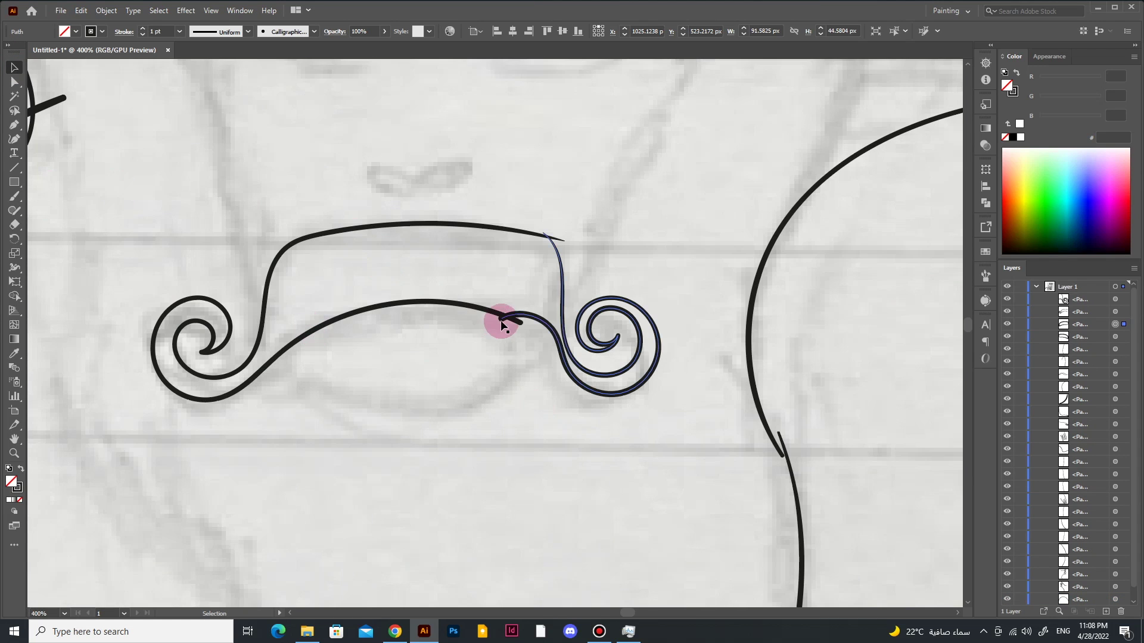
key("a")
left_click_drag(500, 322, 432, 300)
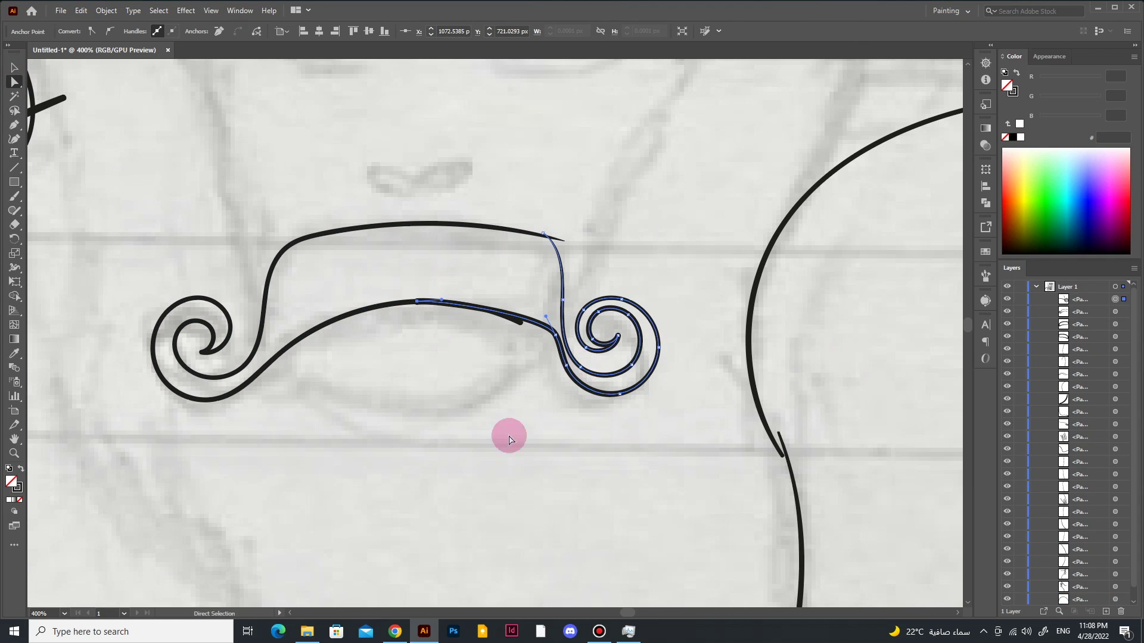
key("v")
scroll(369, 425, "up", 1)
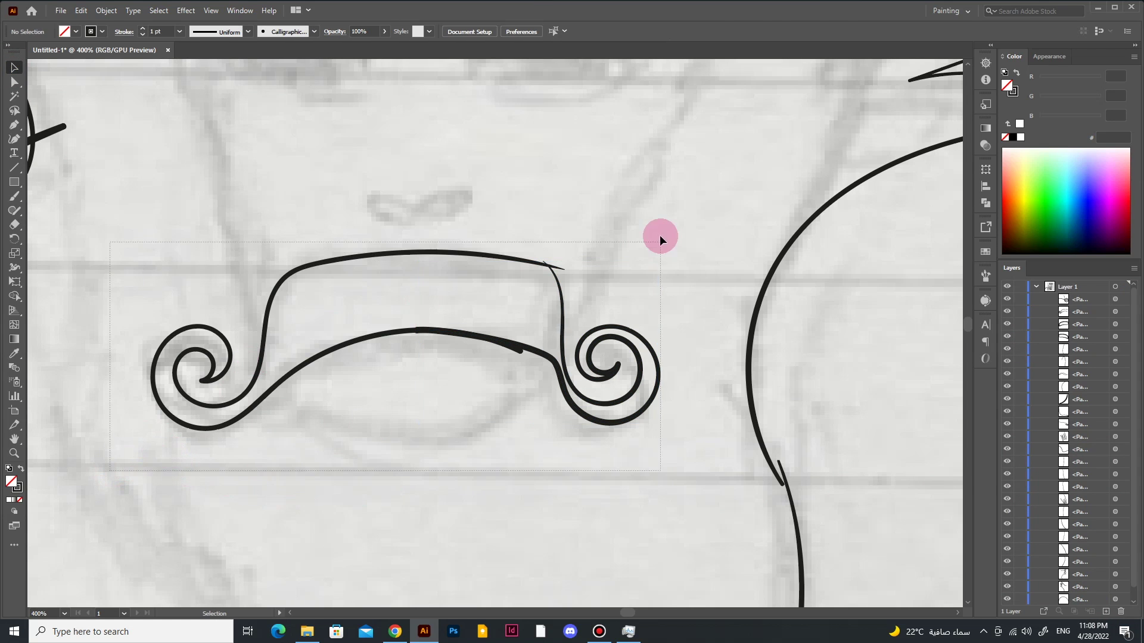
Step: Select all moustache paths and merge the interior into one shape with Shape Builder
left_click_drag(659, 235, 143, 441)
left_click(14, 296)
scroll(538, 365, "up", 1)
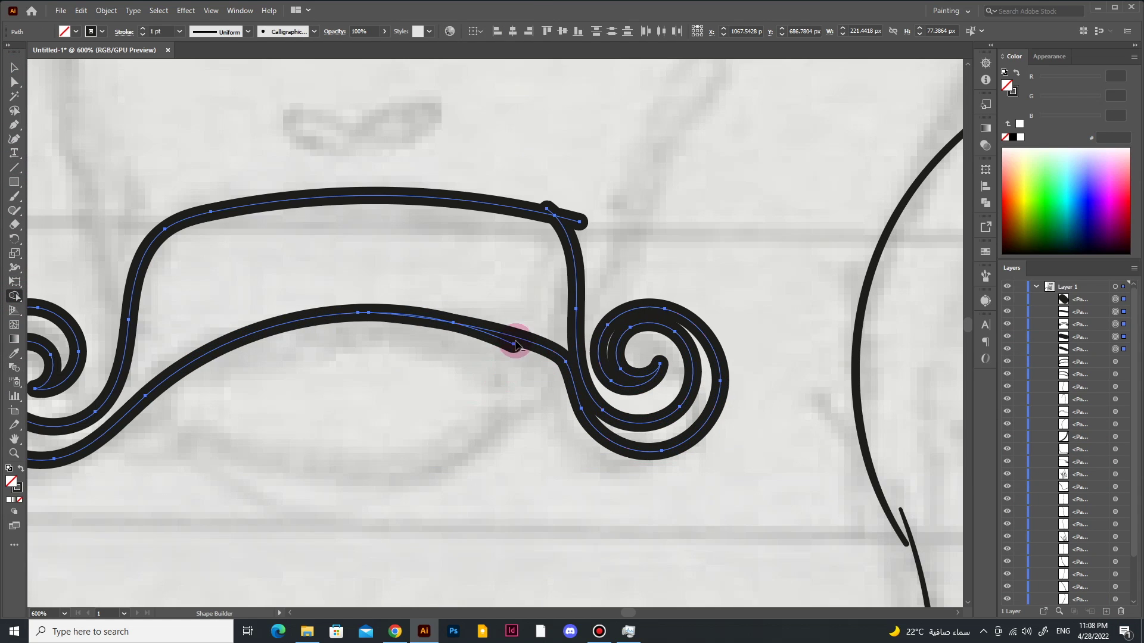
scroll(405, 456, "down", 2)
left_click(8, 468)
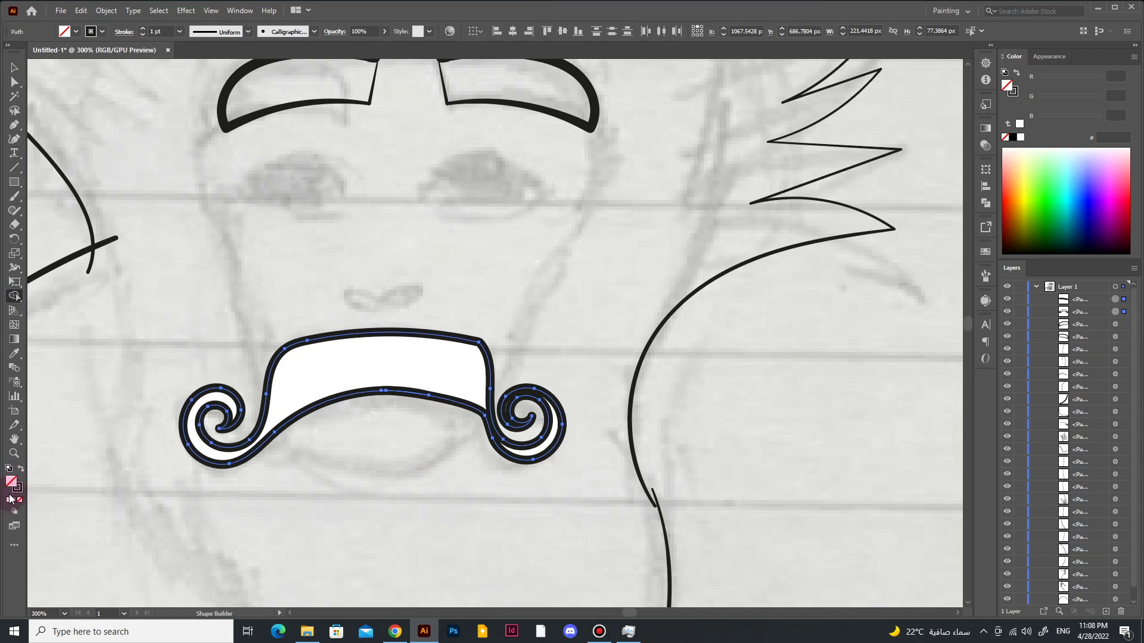
Step: Fill the merged moustache shape with solid black
double_click(11, 481)
key("Return")
left_click(69, 33)
left_click(30, 37)
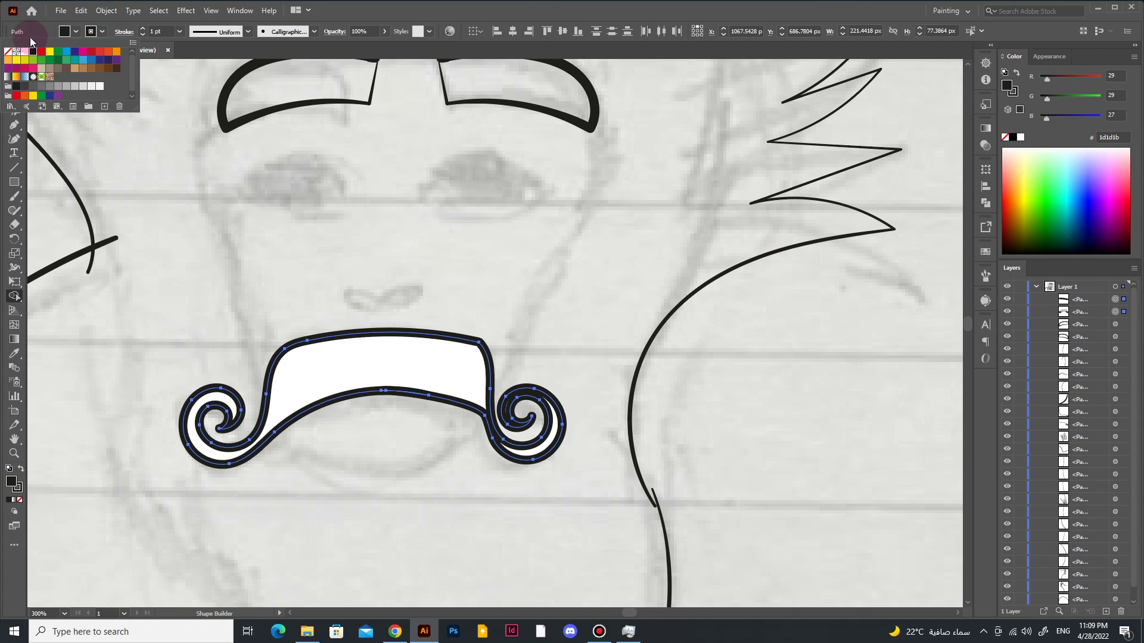
left_click(76, 31)
key("v")
left_click(571, 461)
Step: Select an anchor on the moustache's right curl, zoom out, and select the right eyebrow
scroll(536, 429, "up", 1)
key("a")
left_click(481, 375)
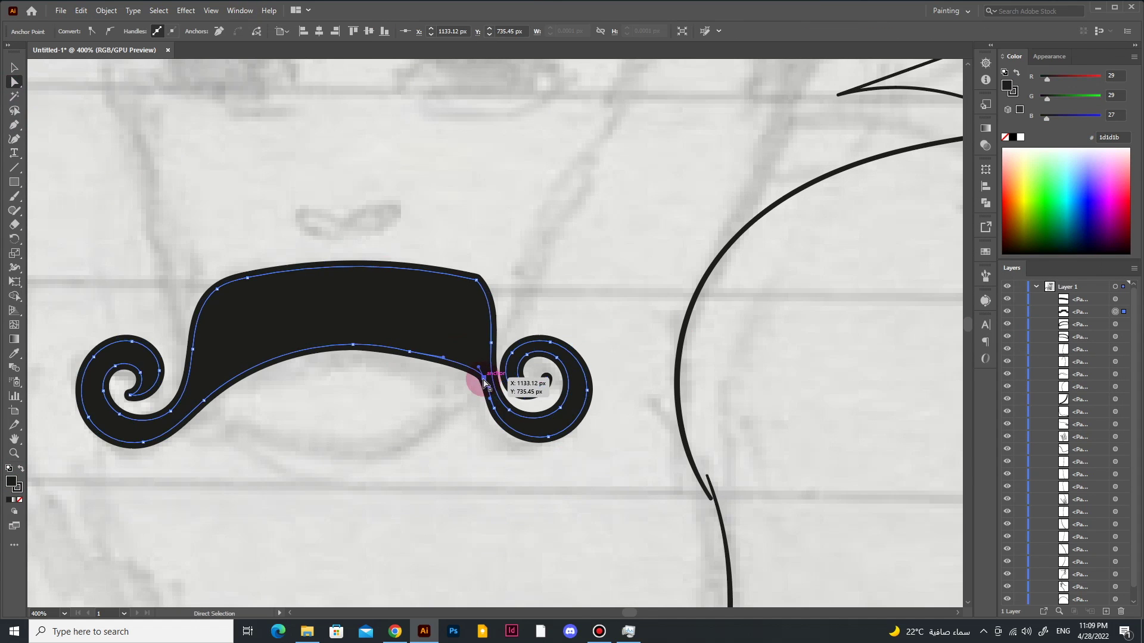
key("ctrl+0")
scroll(524, 271, "up", 5)
left_click(524, 271)
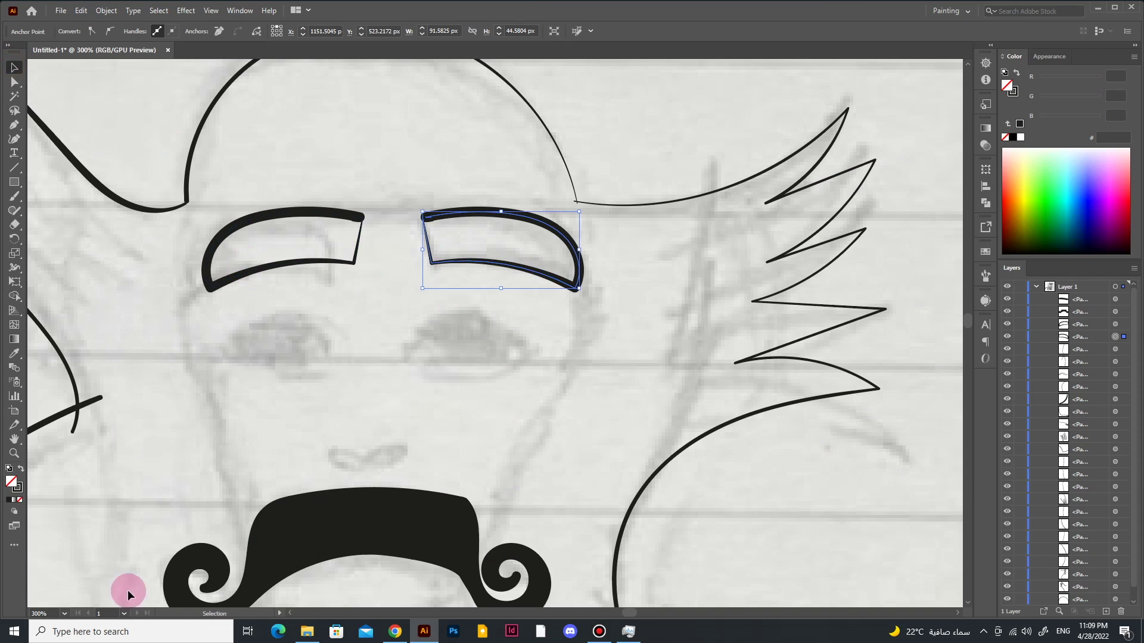
Step: Fill the right eyebrow with black from the swatches
scroll(511, 222, "up", 1)
scroll(510, 223, "up", 2)
left_click(14, 82)
right_click(280, 217)
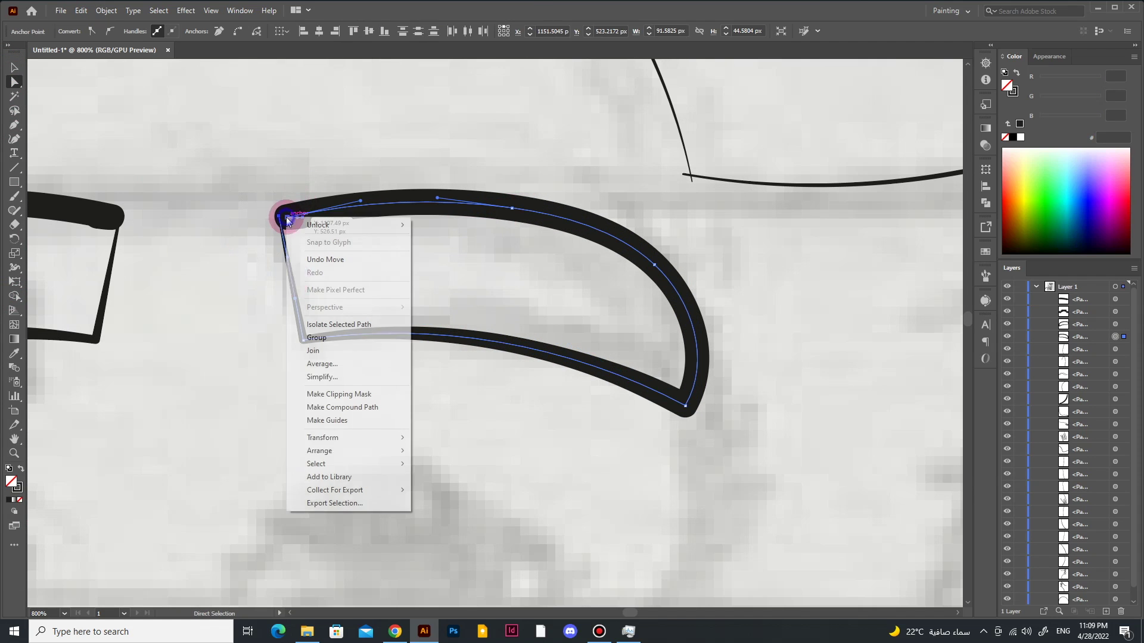
left_click(333, 350)
key("v")
left_click(388, 332)
left_click(140, 31)
left_click(31, 59)
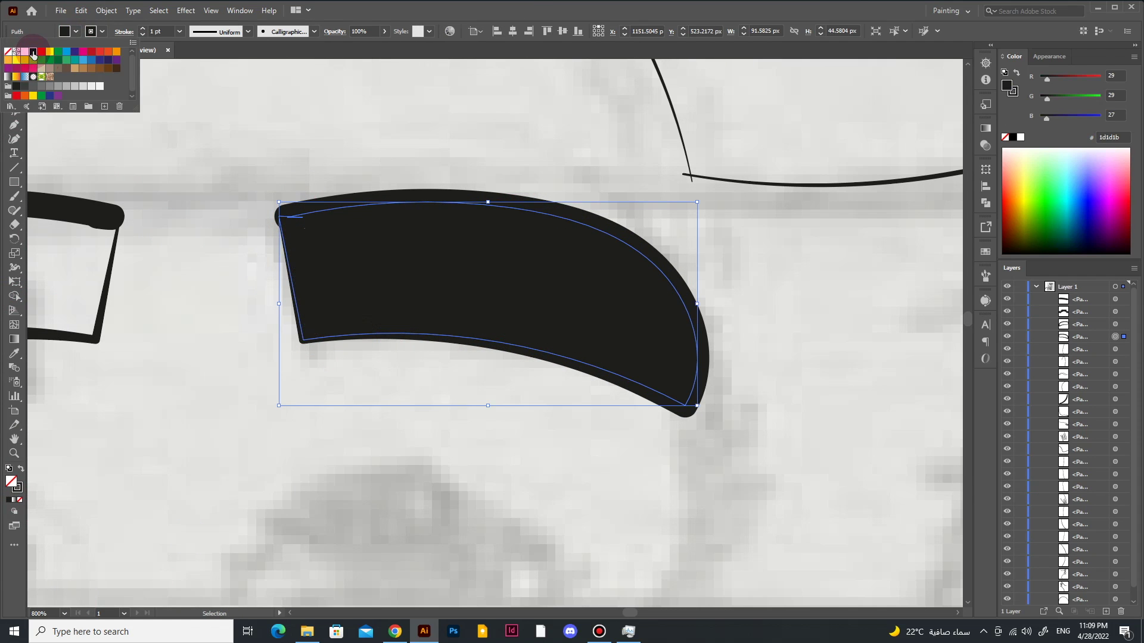
left_click(324, 477)
Step: Reshape the eyebrow's top-left corner by adjusting its anchor handles
scroll(703, 502, "down", 3)
scroll(703, 502, "up", 3)
key("a")
left_click(397, 208)
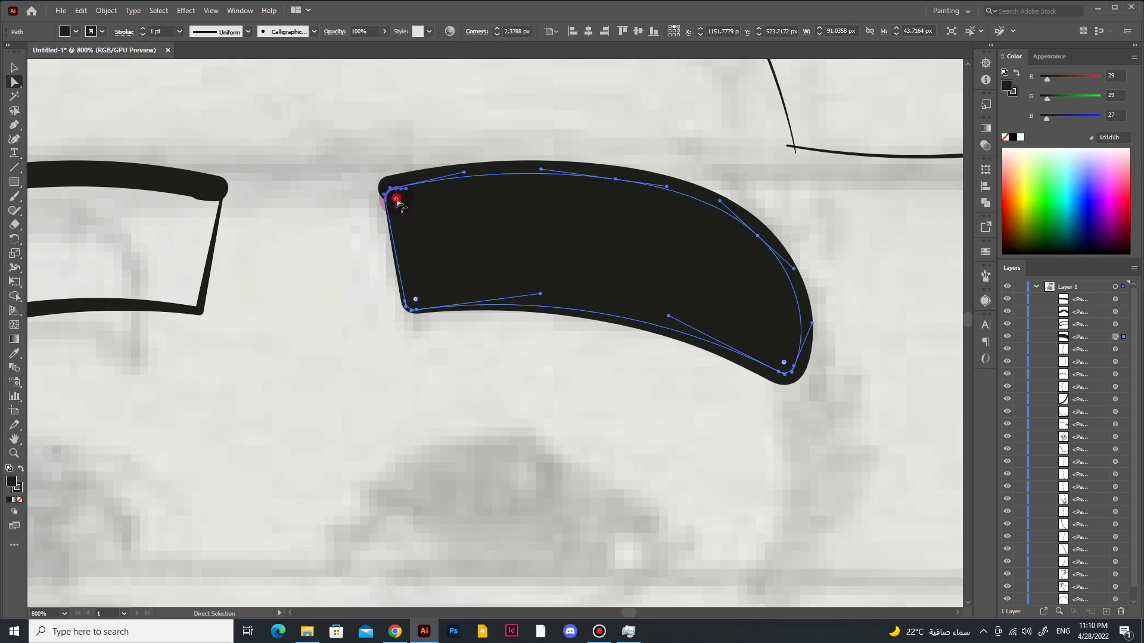
scroll(404, 204, "up", 2)
scroll(431, 191, "up", 1)
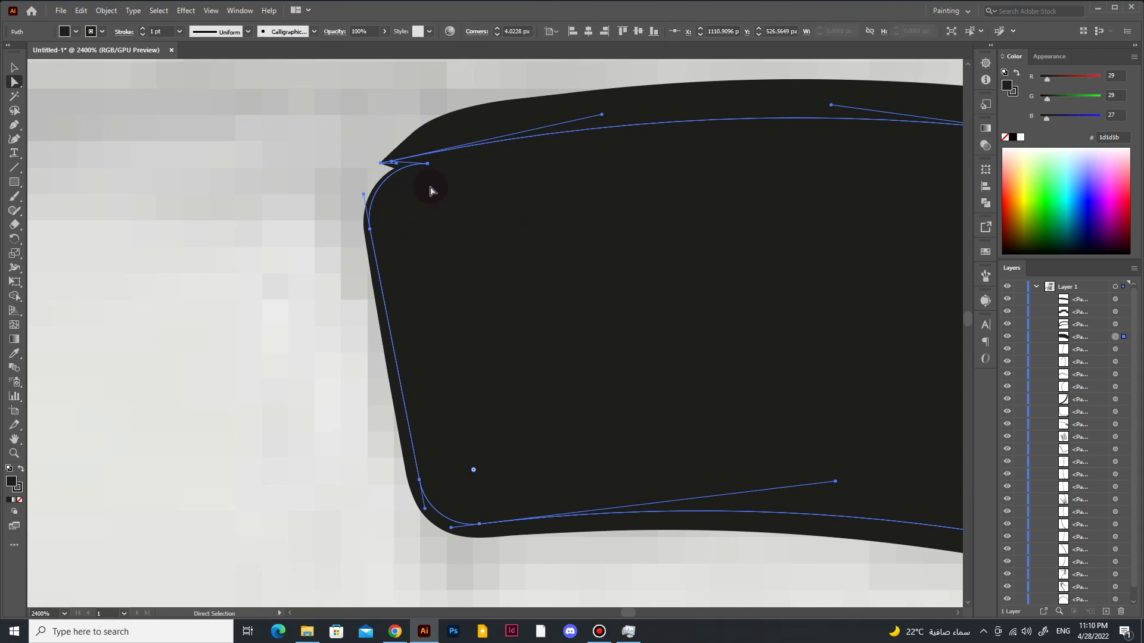
left_click(358, 234)
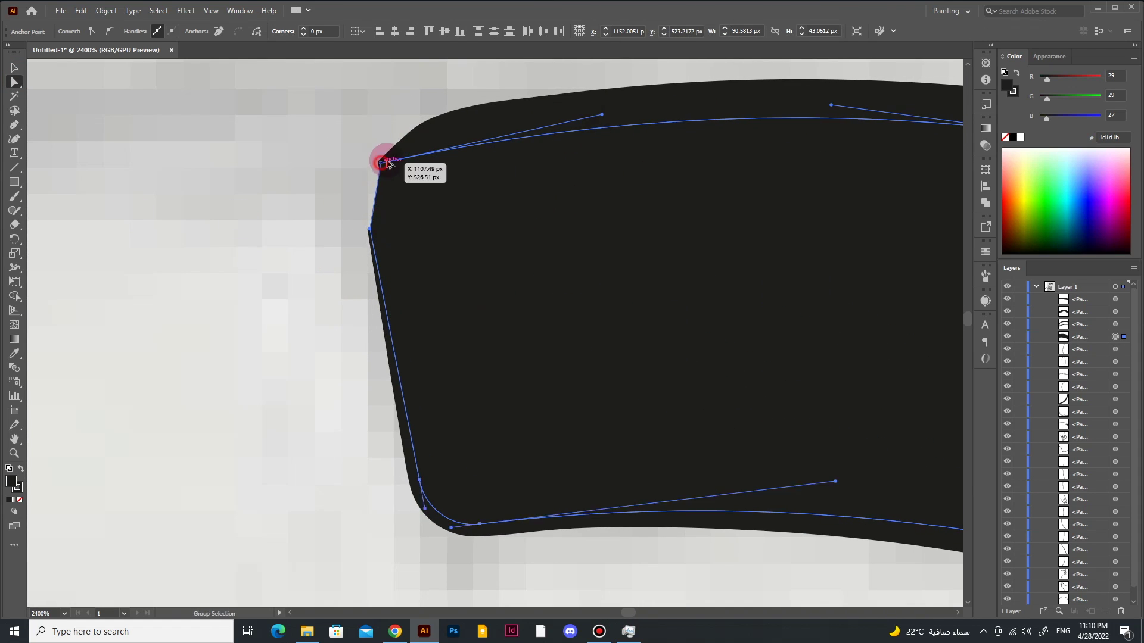
left_click_drag(389, 162, 409, 199)
key("shift+c")
mouse_move(358, 148)
left_mouse_down()
mouse_move(355, 210)
mouse_move(26, 101)
left_mouse_up()
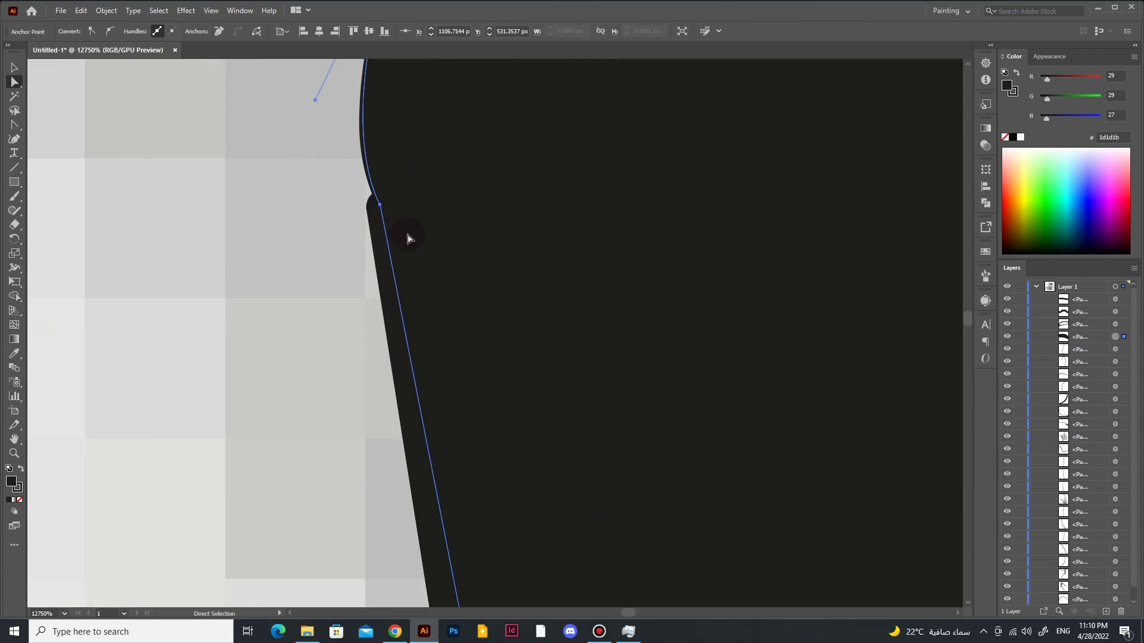
scroll(408, 238, "down", 5)
key("v")
Step: Restore the stroked outline and try joining the two path ends at the eyebrow corner
key("ctrl+z")
scroll(366, 239, "up", 3)
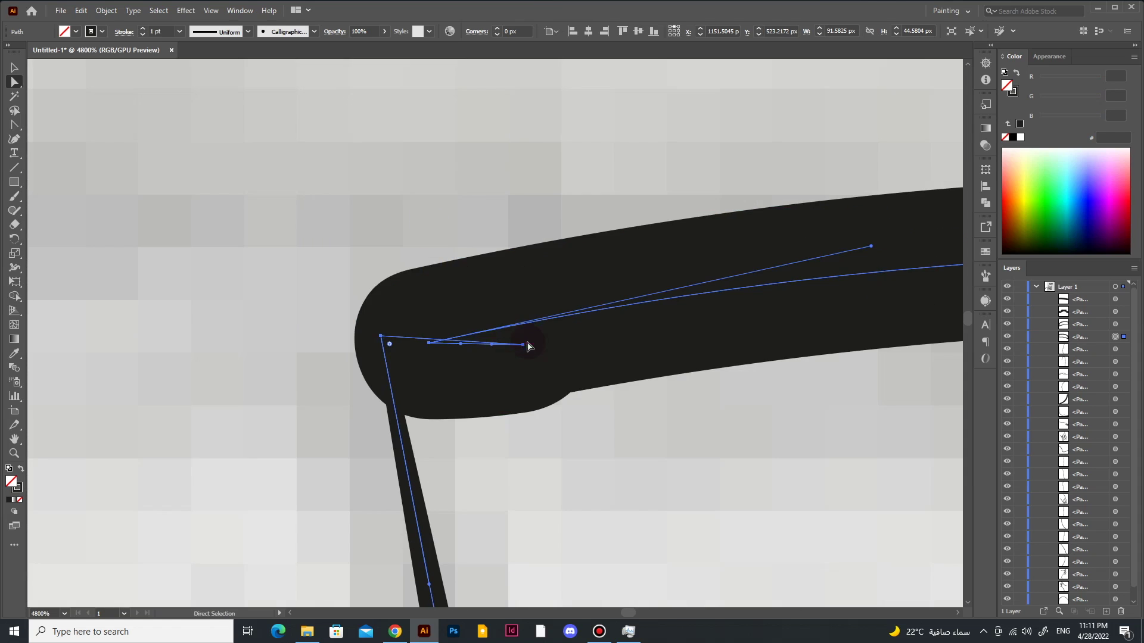
left_click_drag(423, 411, 475, 342)
right_click(475, 342)
left_click(506, 236)
scroll(495, 420, "up", 3)
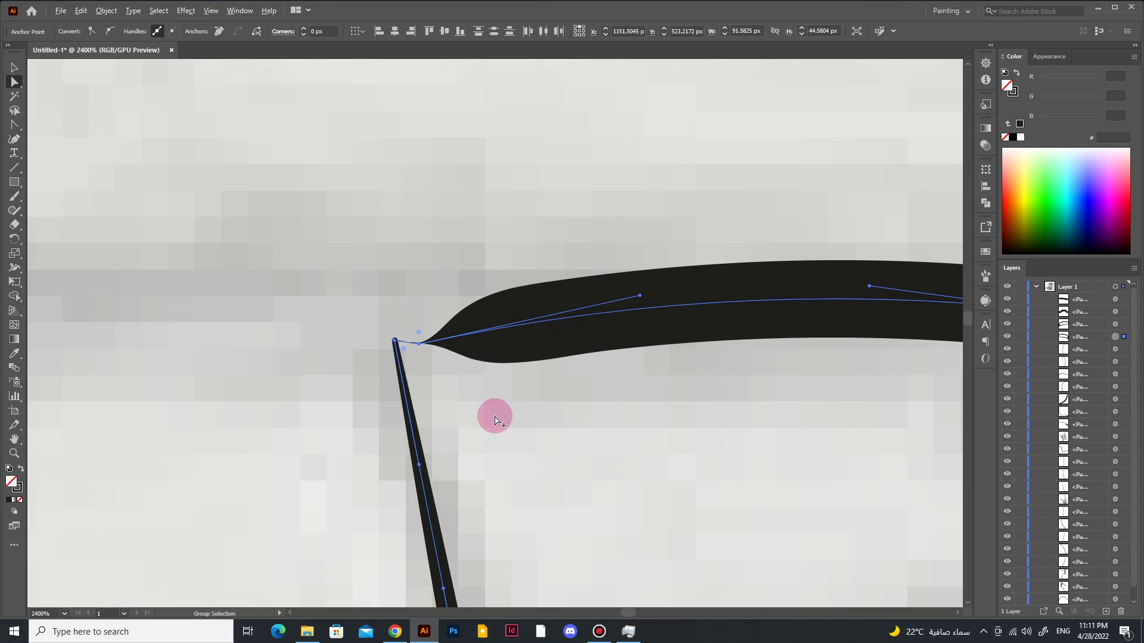
key("ctrl+z")
key("ctrl+z")
key("ctrl+z")
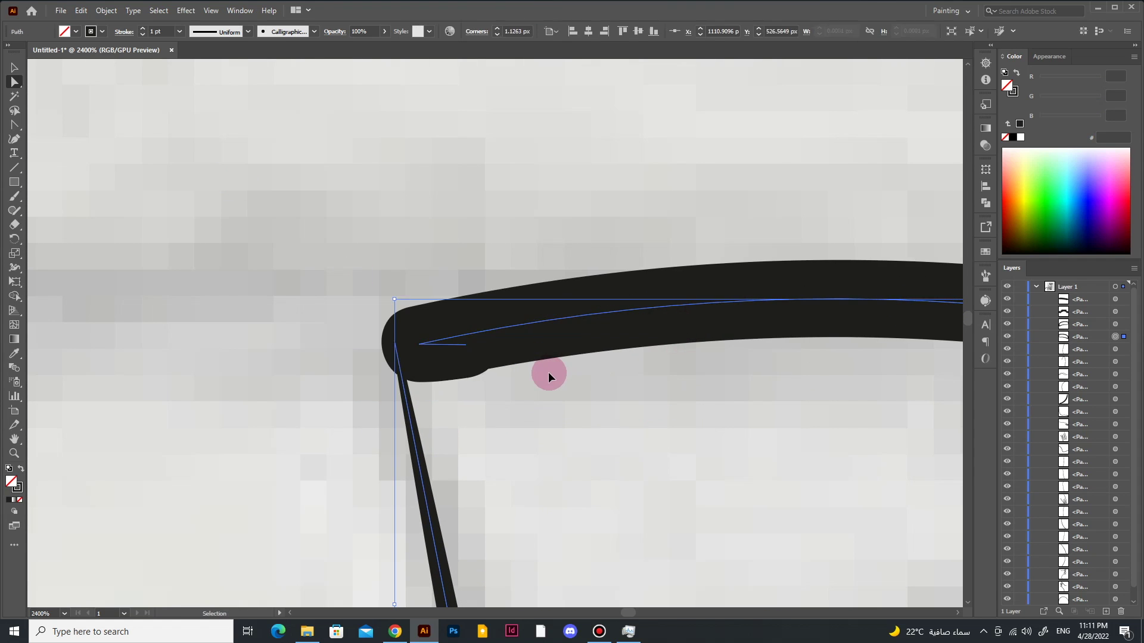
key("ctrl+z")
key("ctrl+z")
scroll(462, 344, "down", 3)
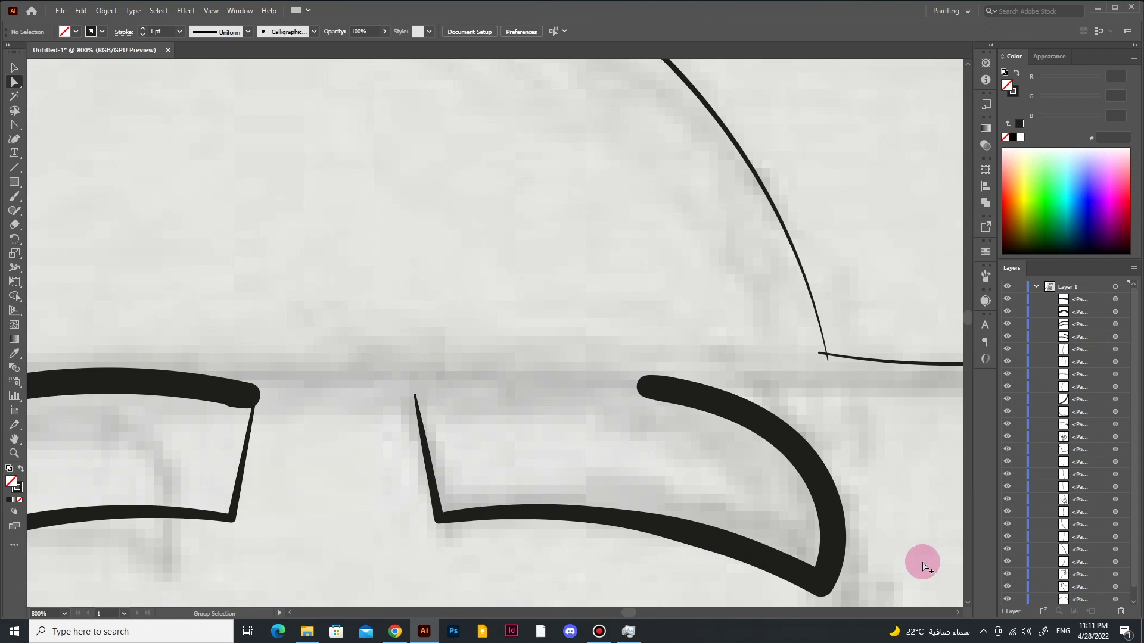
Step: Join the eyebrow's open end anchors into a clean corner
right_click(416, 396)
left_click(447, 289)
key("v")
scroll(530, 384, "down", 3)
left_click(542, 464)
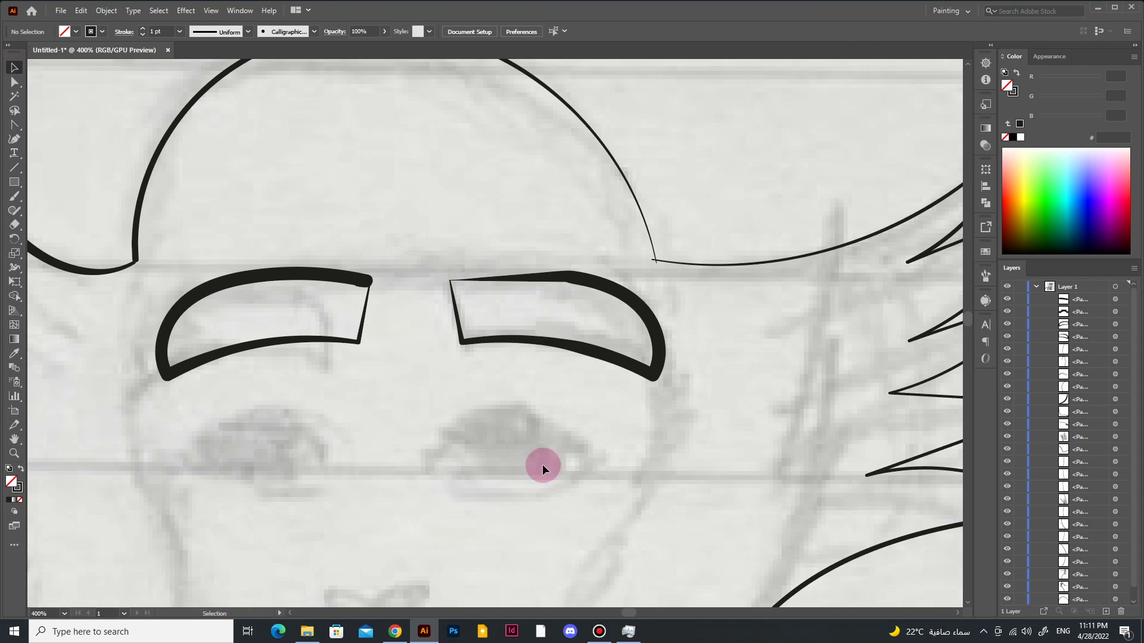
scroll(542, 464, "up", 3)
Step: Apply a brush to the right eyebrow outline and fill it black
left_click(685, 280)
left_click(314, 31)
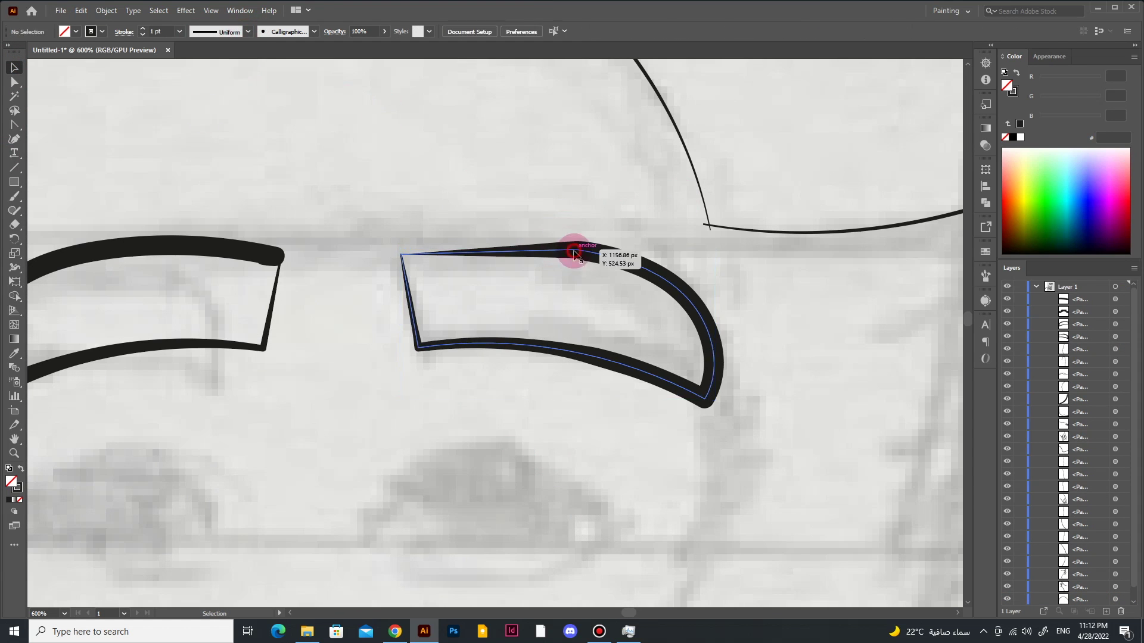
left_click(599, 257)
left_click(314, 31)
left_click(212, 64)
left_click(76, 31)
Step: Fill the left eyebrow with black, then select all paths in the drawing
left_click(24, 69)
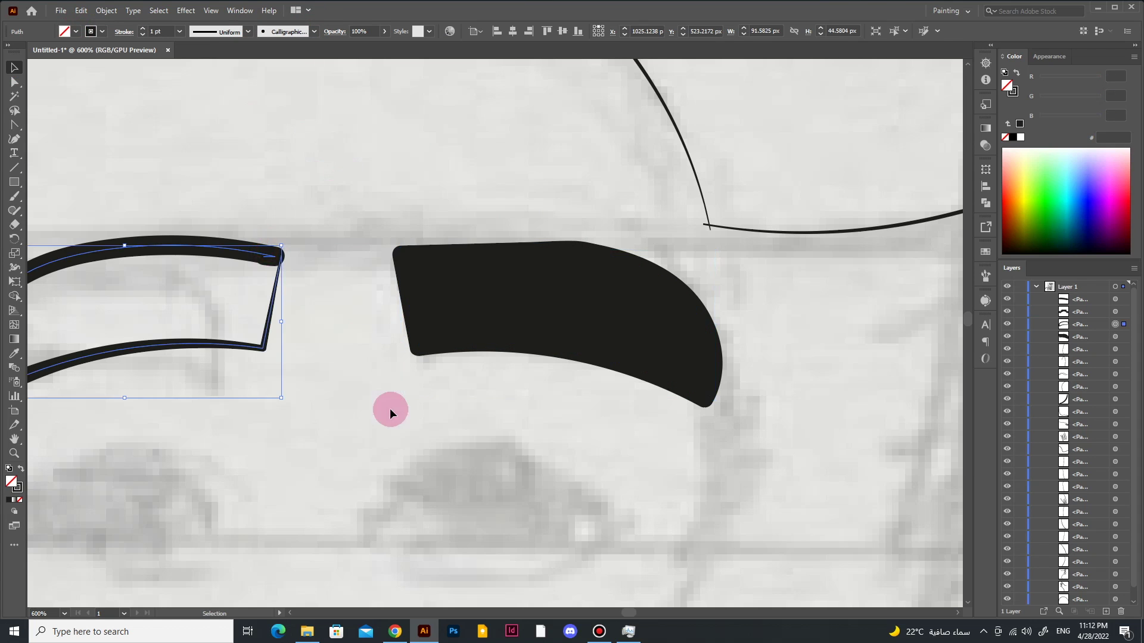
scroll(390, 409, "down", 2)
left_click(526, 343)
right_click(527, 342)
left_click(385, 273)
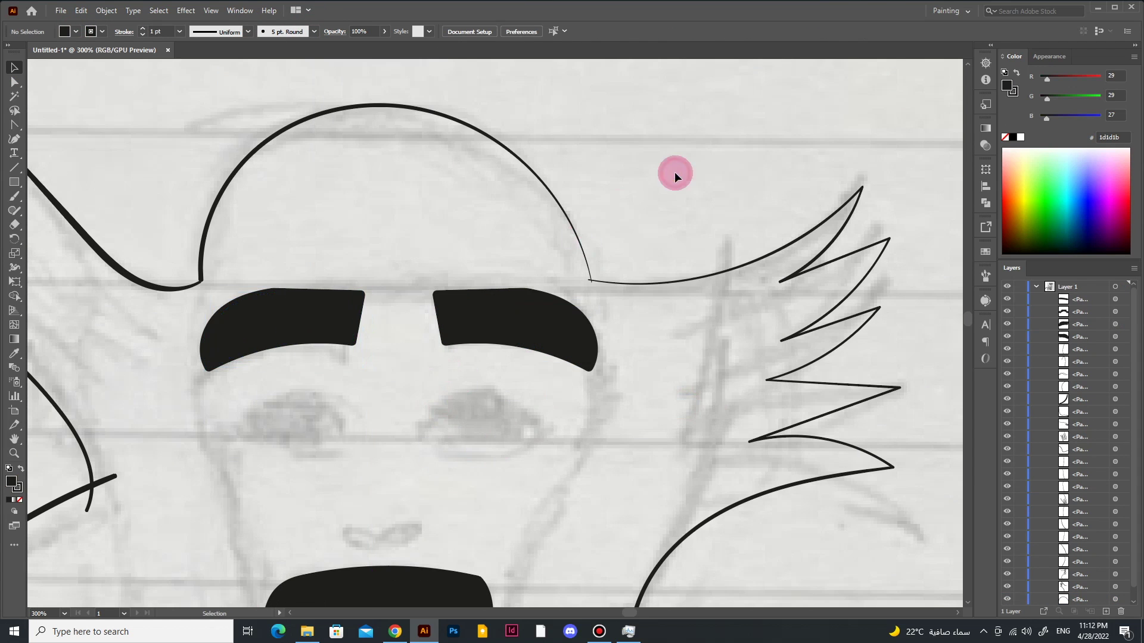
scroll(415, 467, "up", 3)
scroll(523, 498, "down", 2)
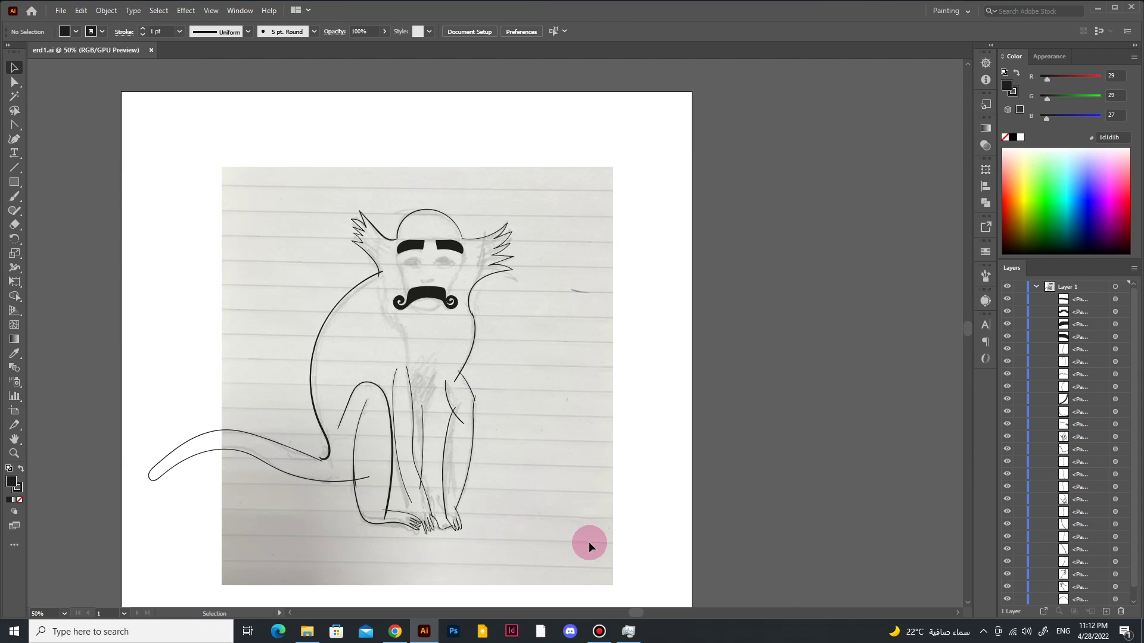
key("ctrl+a")
scroll(398, 254, "up", 1)
Step: Give the head curve and the wing and lower curves thick black strokes
left_click(15, 296)
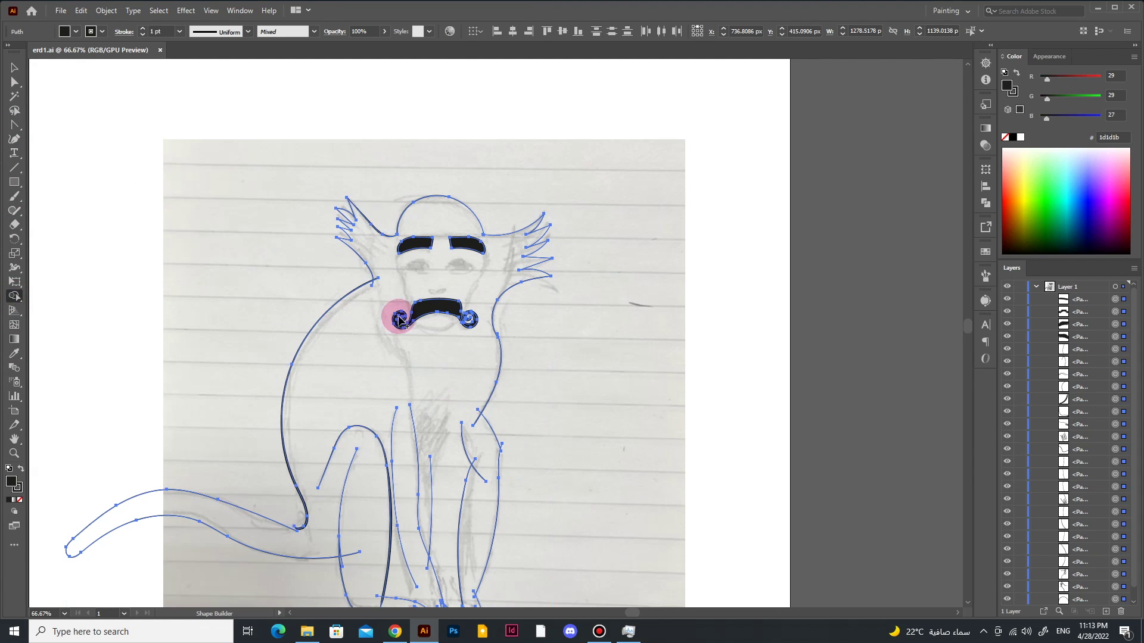
scroll(401, 322, "up", 1)
scroll(420, 255, "up", 3)
scroll(870, 289, "up", 3)
left_click(600, 349)
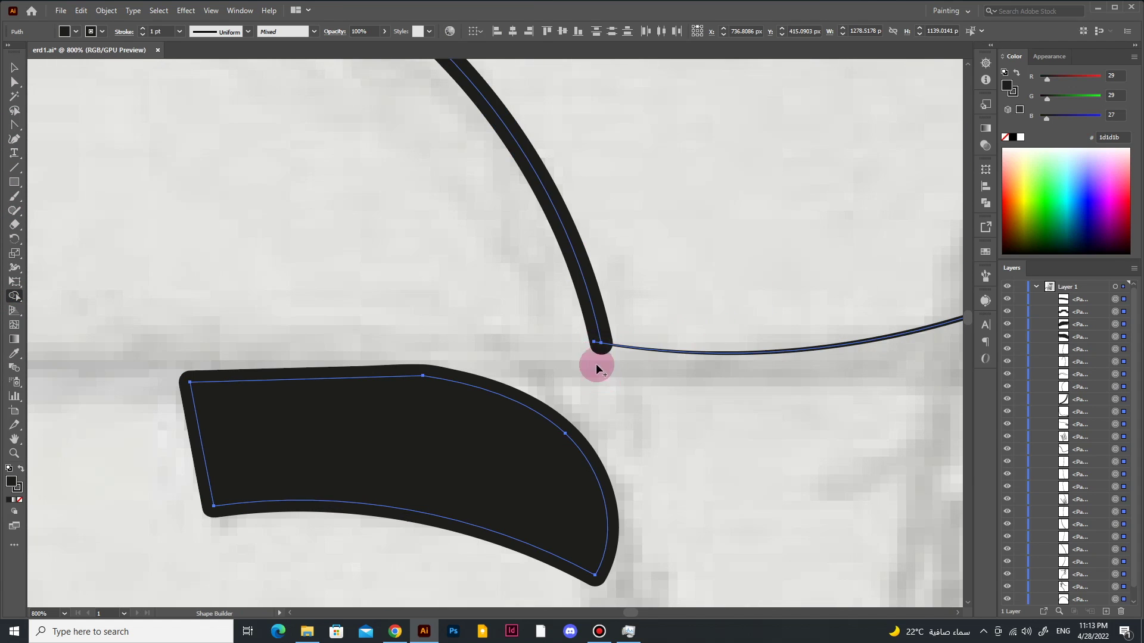
scroll(590, 477, "down", 3)
scroll(623, 609, "left", 3)
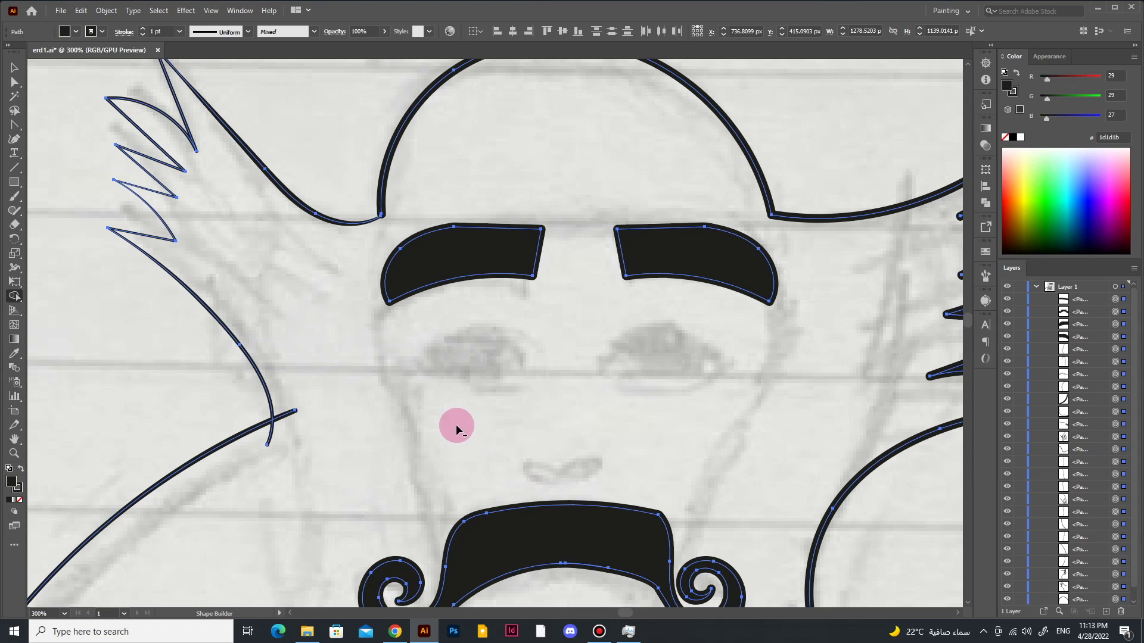
left_click(267, 441)
scroll(265, 442, "down", 3)
scroll(438, 325, "up", 5)
Step: Drag the thick stroke's end so it meets the body curve
key("a")
left_click_drag(387, 302, 417, 307)
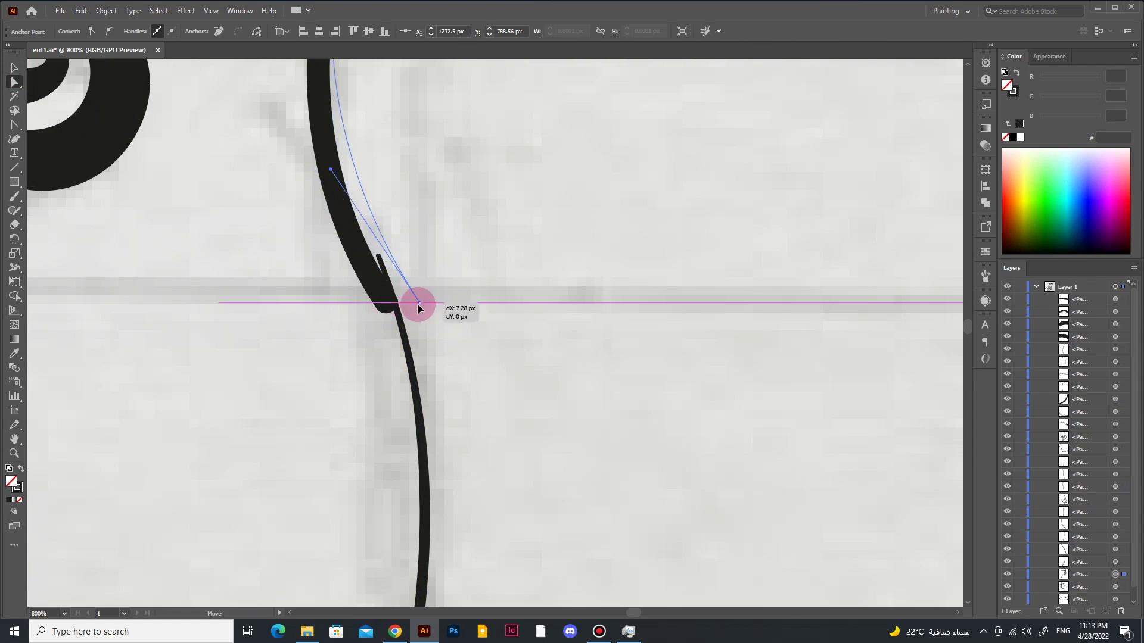
key("v")
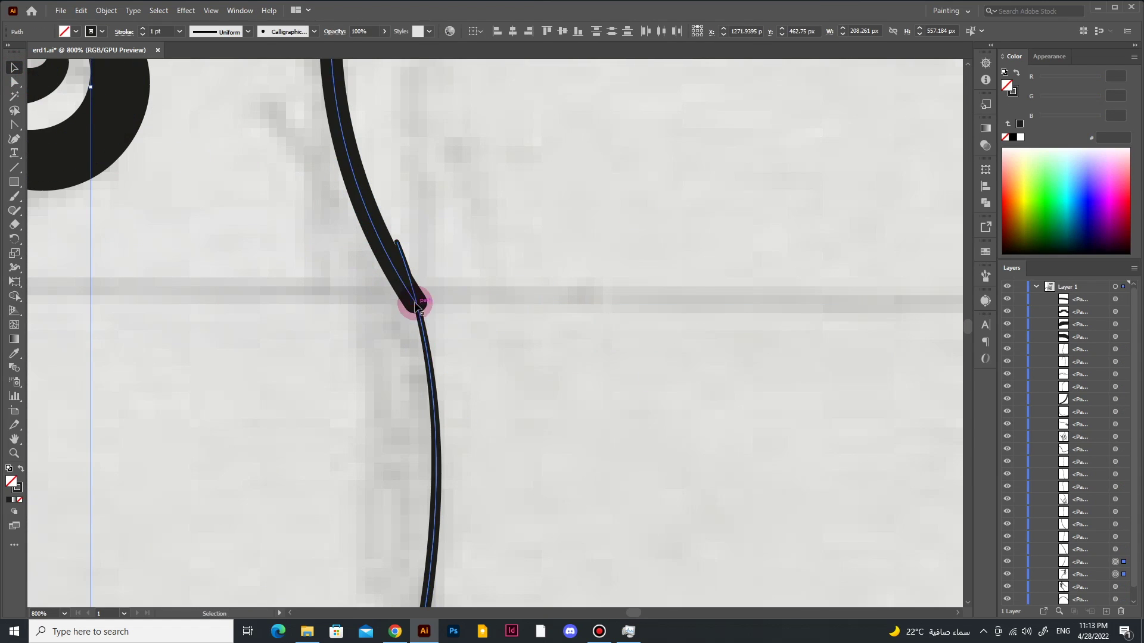
left_click_drag(417, 306, 434, 303)
Step: Select the lower curve beneath the wing and an anchor on the body curve
key("ctrl+1")
key("a")
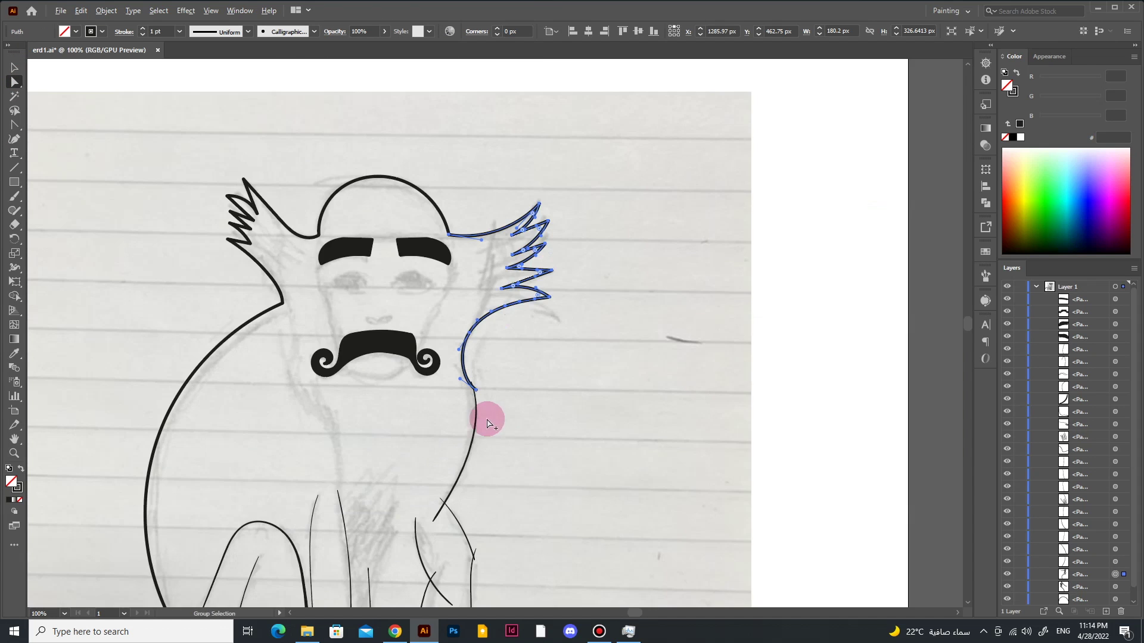
left_click(488, 423)
scroll(435, 381, "up", 6)
scroll(775, 465, "down", 6)
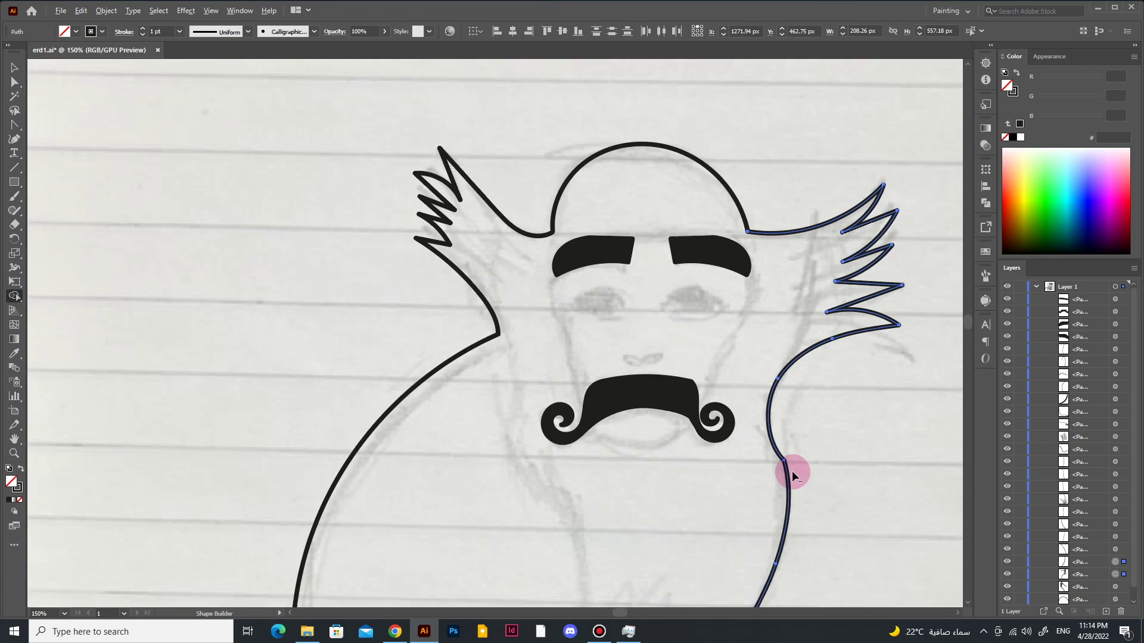
scroll(774, 417, "up", 3)
key("a")
left_click(734, 232)
right_click(734, 232)
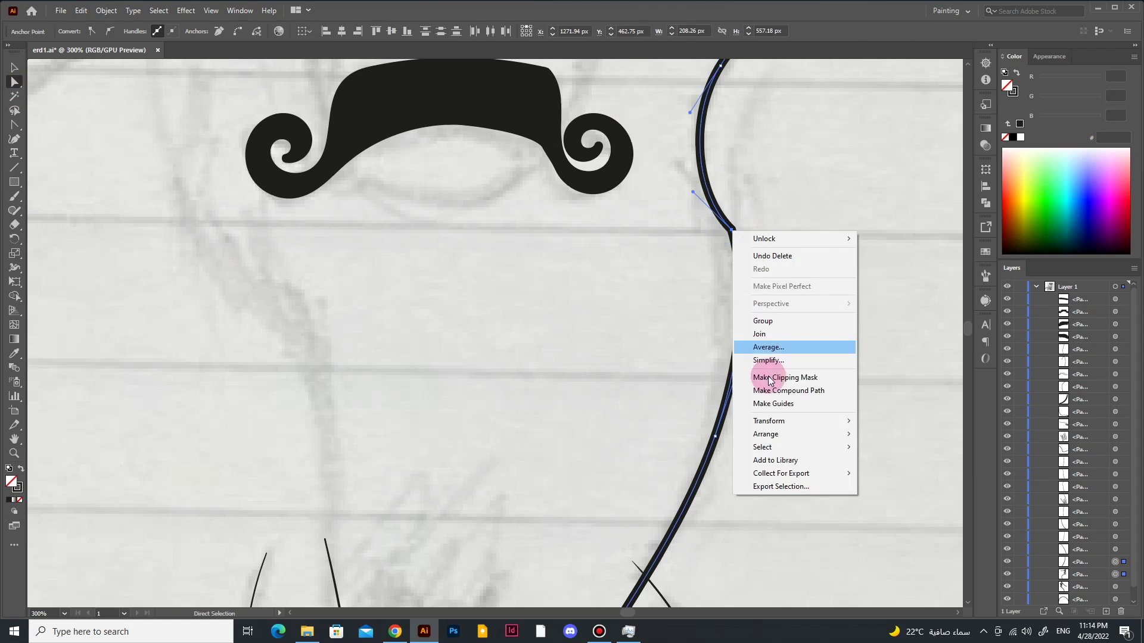
key("Escape")
scroll(739, 417, "down", 5)
scroll(610, 357, "up", 4)
Step: Isolate the thin right leg curve and give it the thick brushed stroke
left_click_drag(557, 500, 749, 441)
scroll(748, 441, "up", 1)
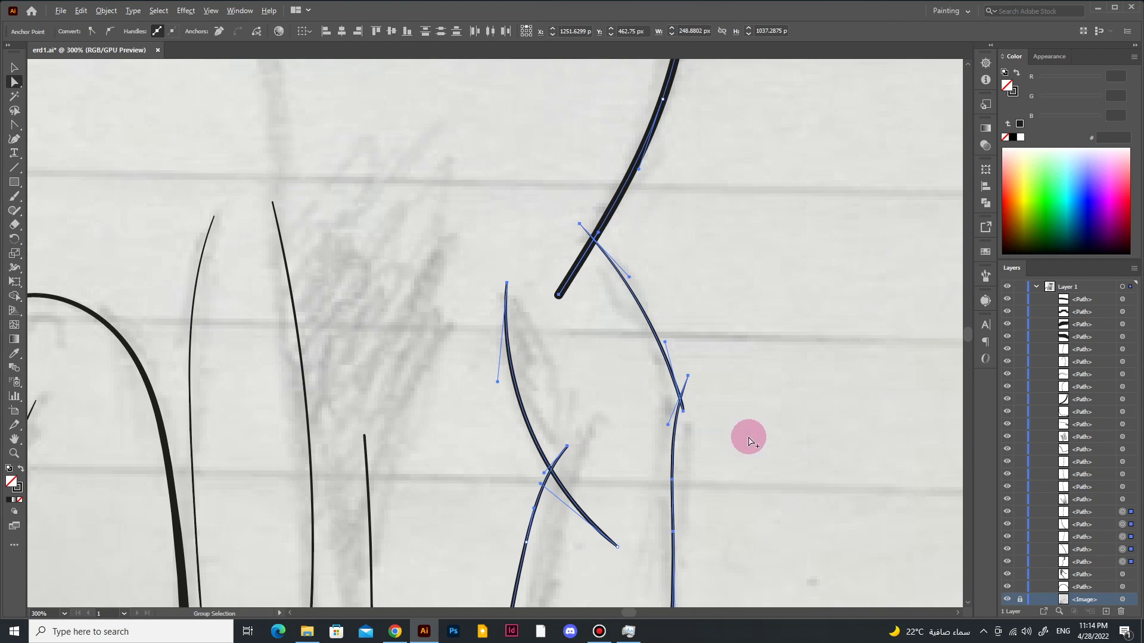
scroll(672, 438, "down", 2)
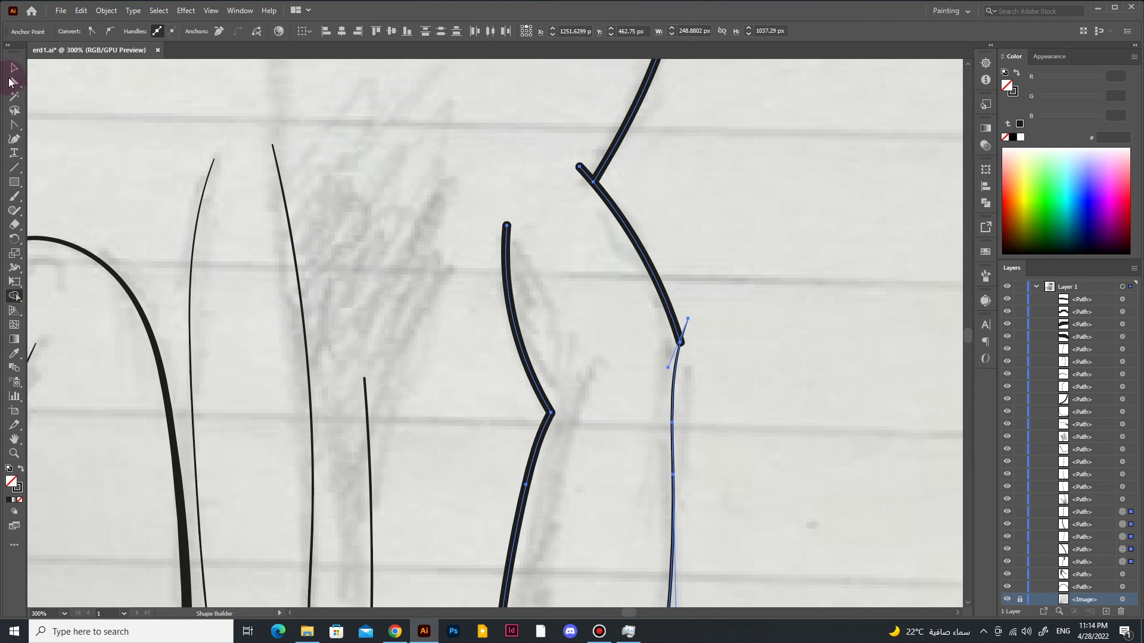
right_click(557, 149)
right_click(684, 345)
left_click(720, 365)
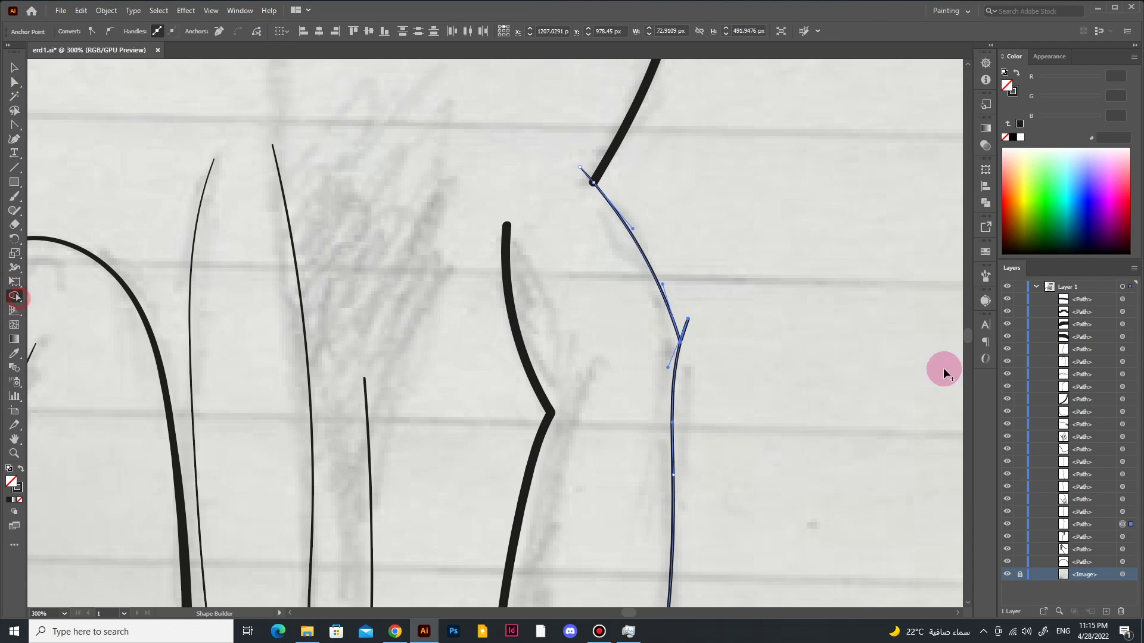
key("ctrl+z")
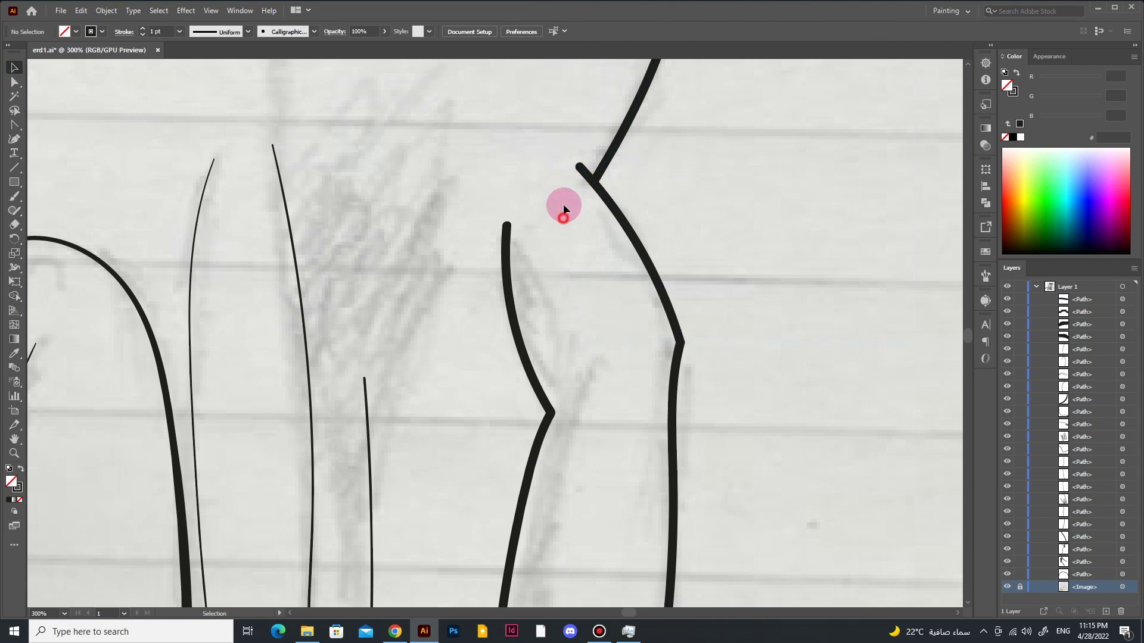
Step: Select the right leg curve together with the upper leg line above it
left_click(605, 153)
left_click(620, 187, "shift")
key("shift+m")
key("a")
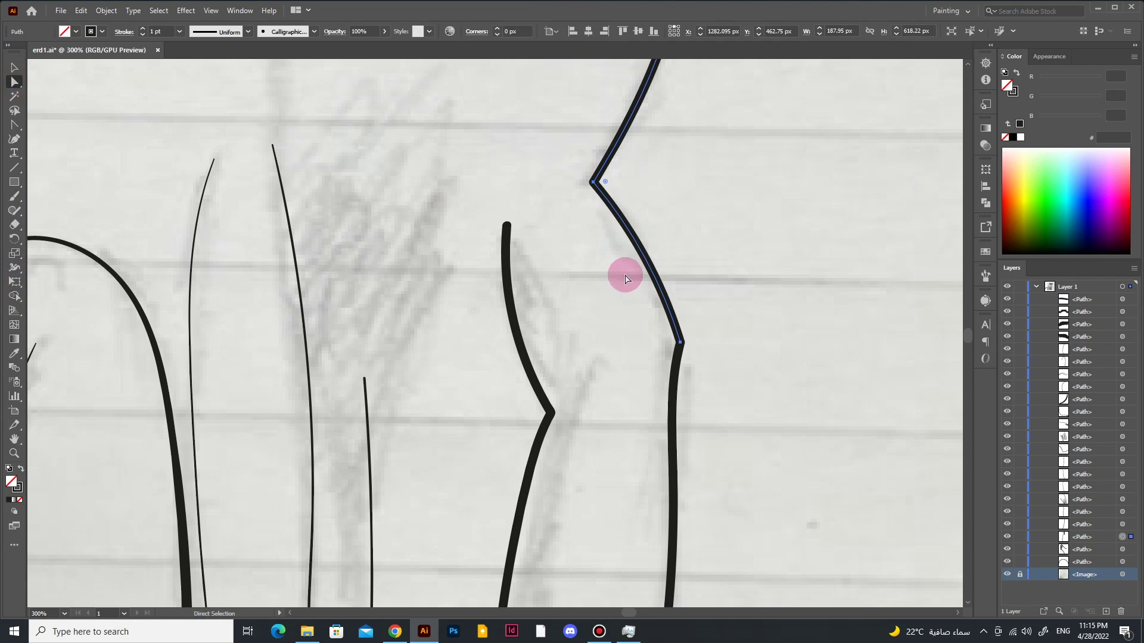
key("ctrl+1")
scroll(684, 480, "up", 5, "alt")
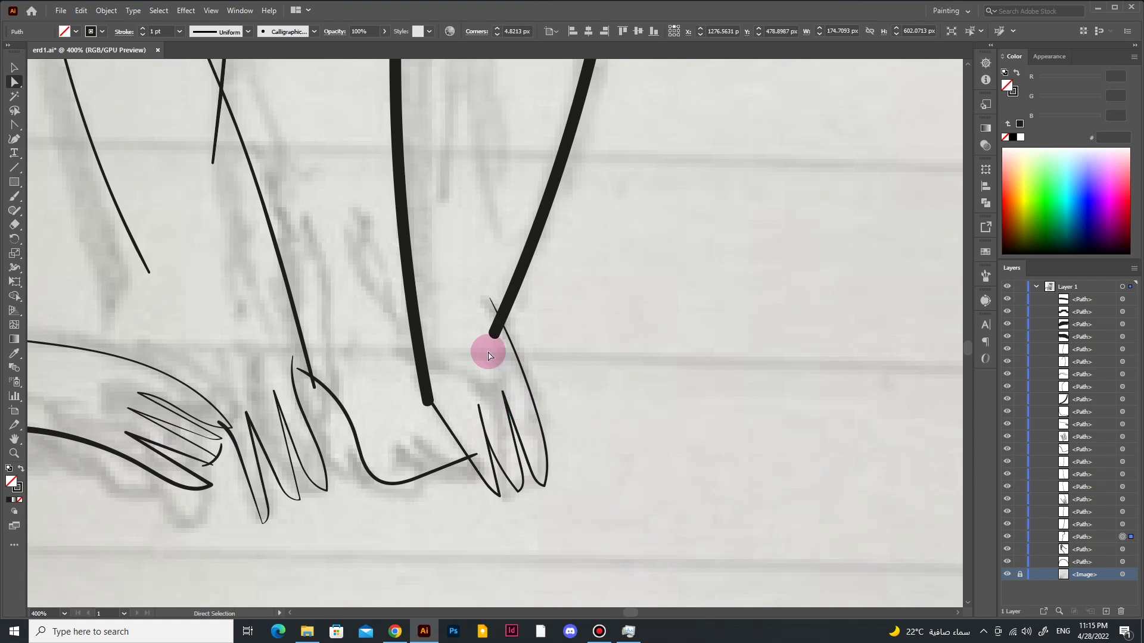
right_click(494, 329)
key("Escape")
Step: Merge the upper leg line and toe paths into the foot, trimming the corner overshoot
left_click_drag(451, 266, 454, 319)
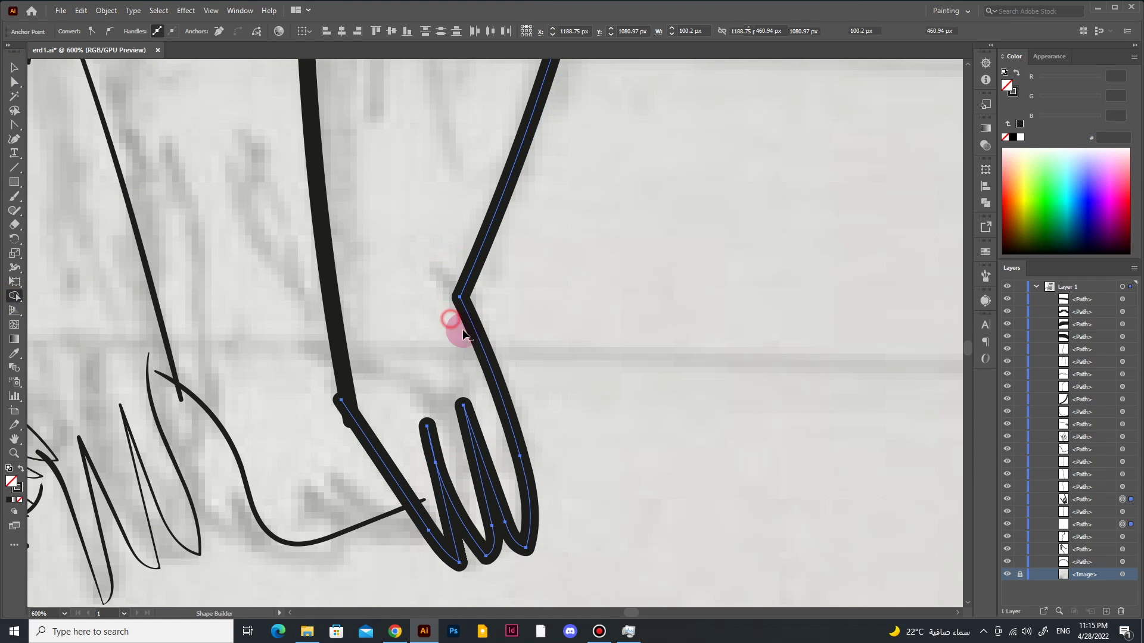
left_click_drag(338, 398, 340, 427)
left_click_drag(578, 404, 464, 404)
key("a")
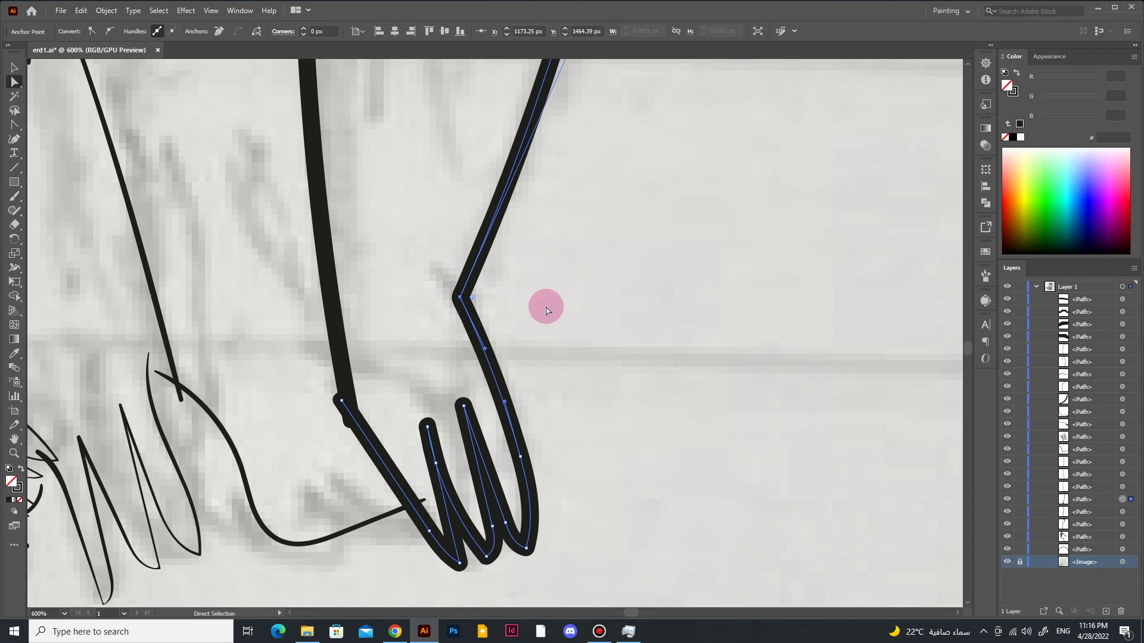
right_click(325, 439)
left_click(366, 301)
scroll(357, 429, "up", 2, "alt")
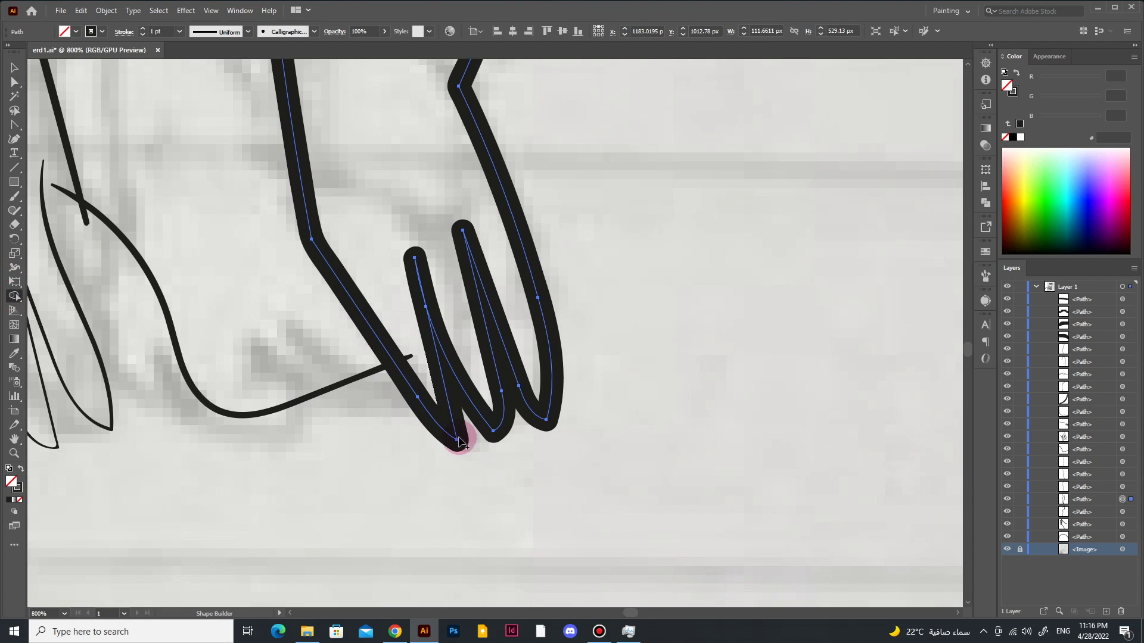
left_click_drag(451, 438, 434, 411)
Step: Merge the thin left leg line into the thick toe path and realign its ends
left_click(370, 401)
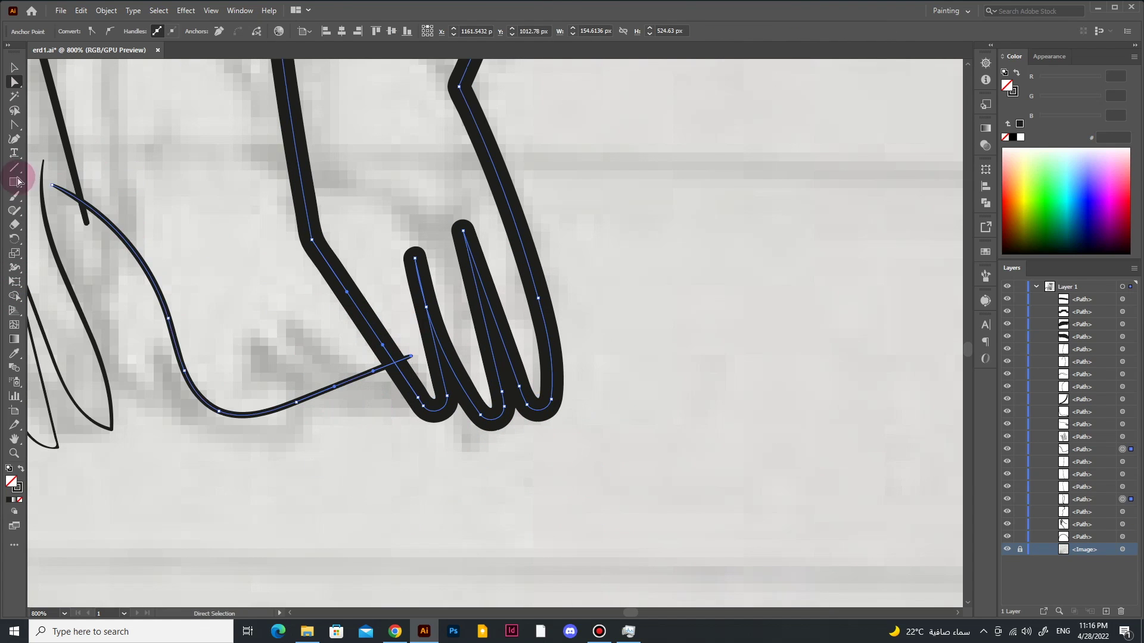
key("shift+m")
left_click(275, 349)
scroll(276, 349, "left", 5)
scroll(523, 351, "up", 2)
left_click(435, 353)
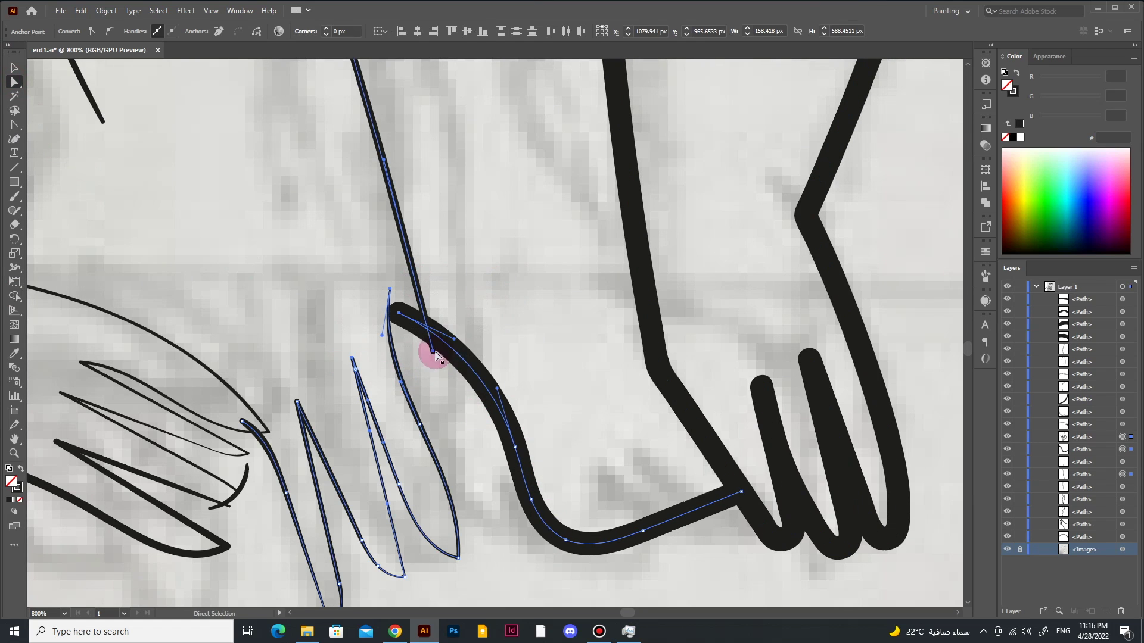
key("a")
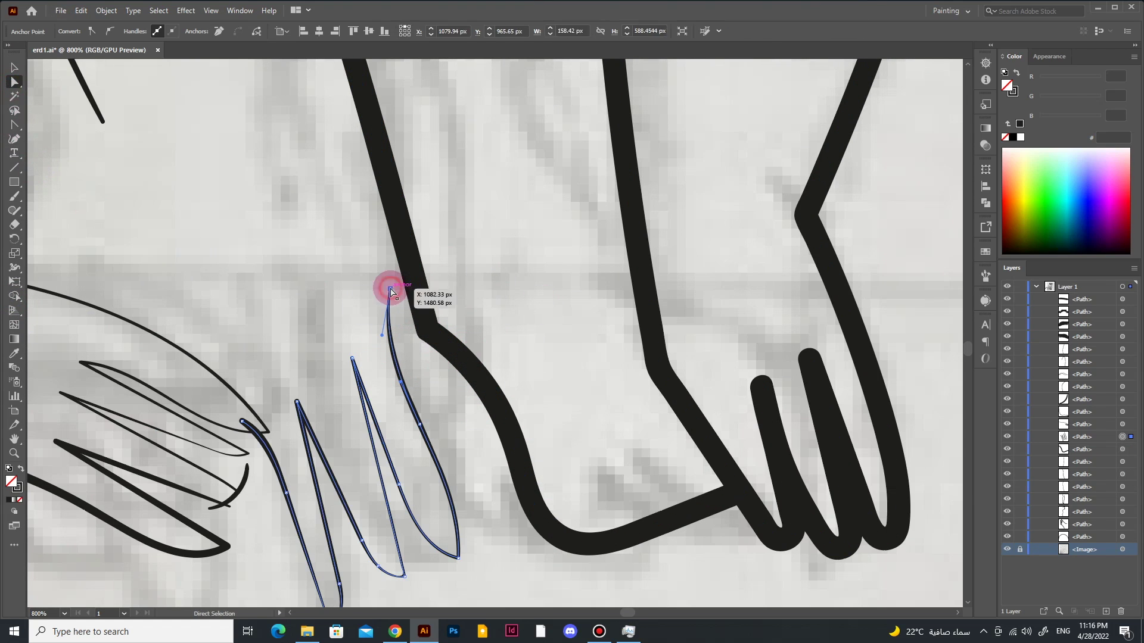
left_click_drag(390, 289, 438, 272)
left_click_drag(420, 427, 442, 426)
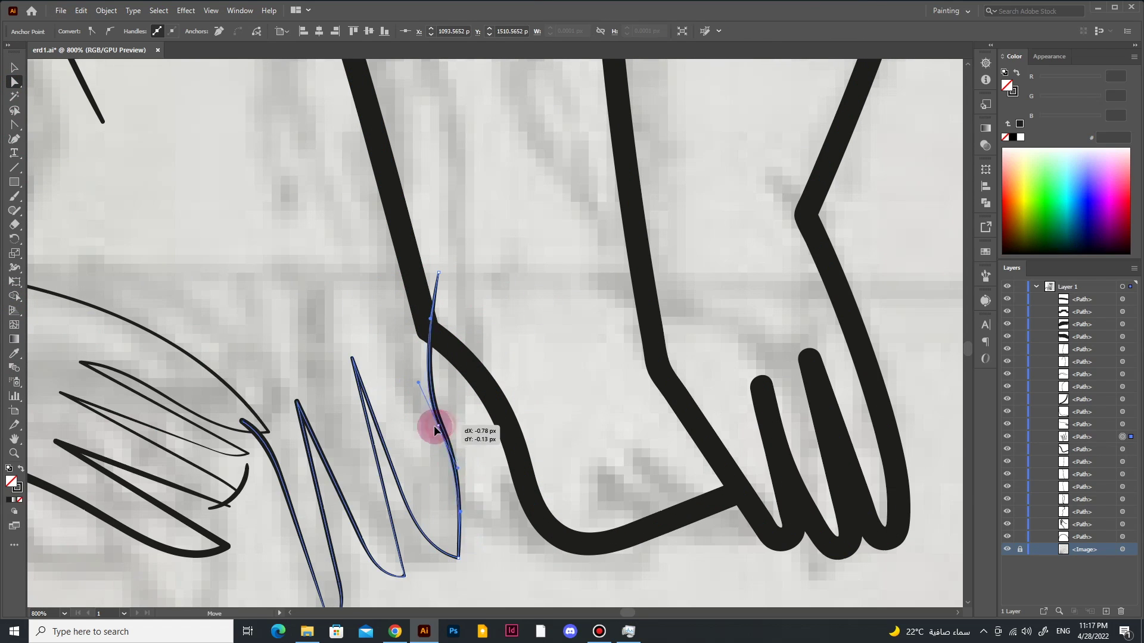
Step: Select the W toe path and its bottom anchor point
scroll(439, 271, "down", 2)
key("shift+m")
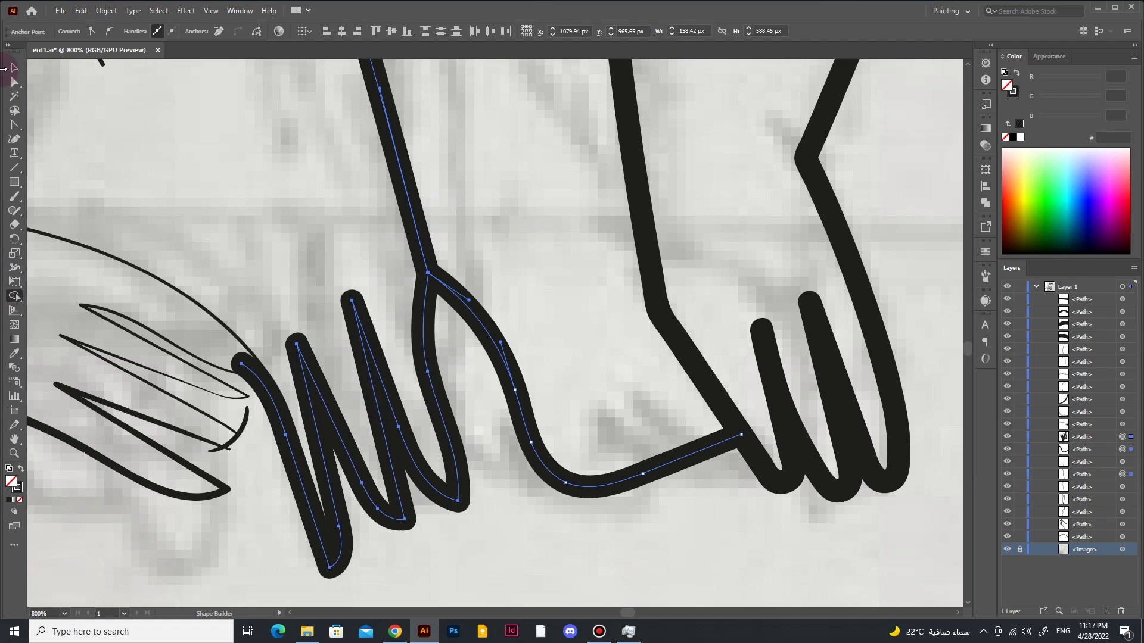
key("a")
left_click(325, 564)
left_click(406, 521)
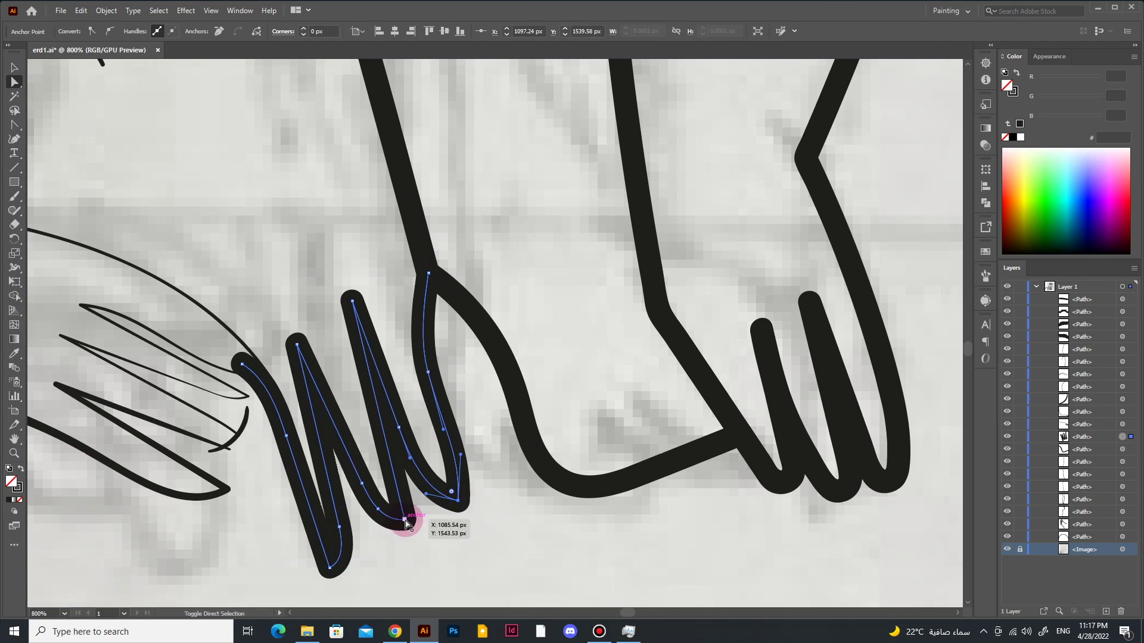
scroll(536, 566, "left", 5)
Step: Join the thin toe curves and the W path into one thick path
left_click_drag(452, 523, 626, 303)
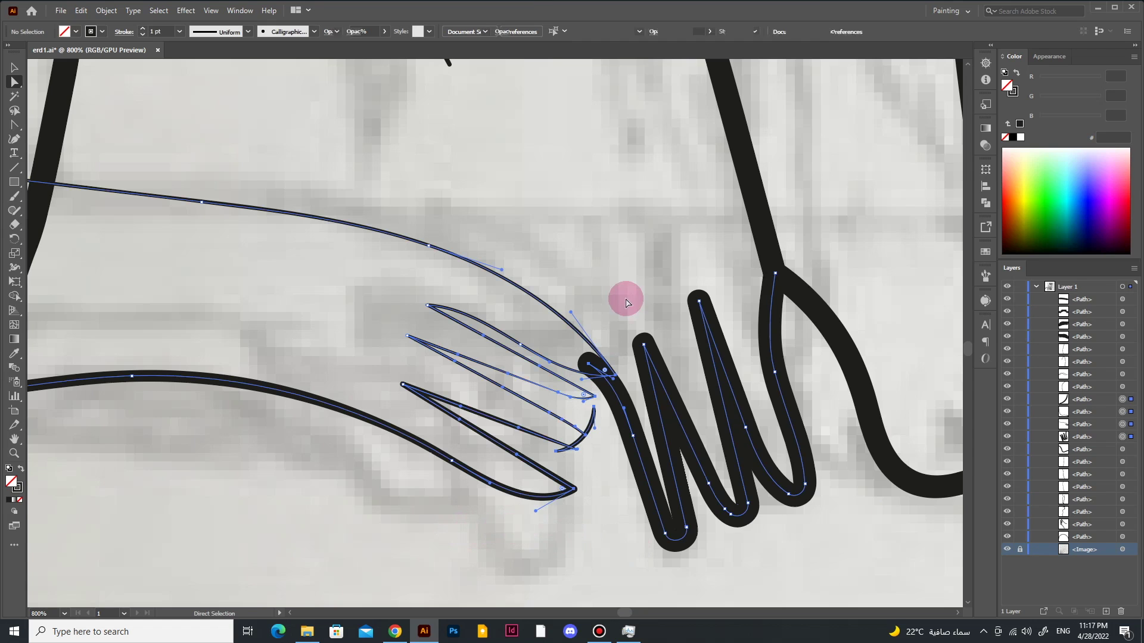
scroll(668, 441, "up", 2)
key("shift+m")
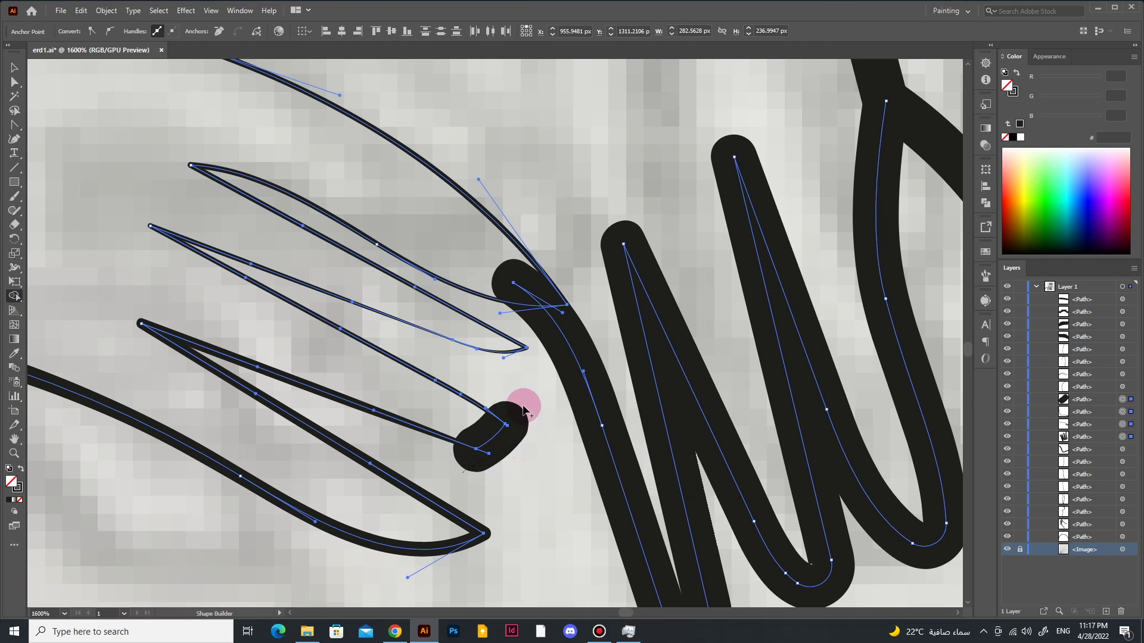
right_click(492, 477)
left_click(517, 295)
Step: Reshape the lower hook outline and join its two paths with Ctrl+J
key("a")
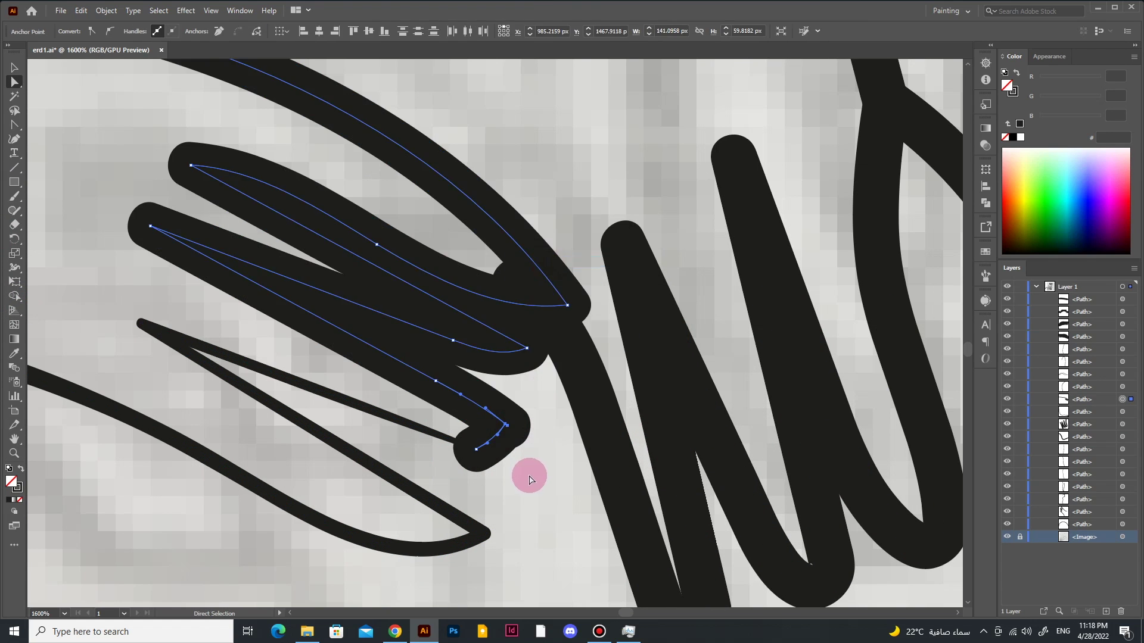
key("shift+m")
scroll(528, 445, "up", 2)
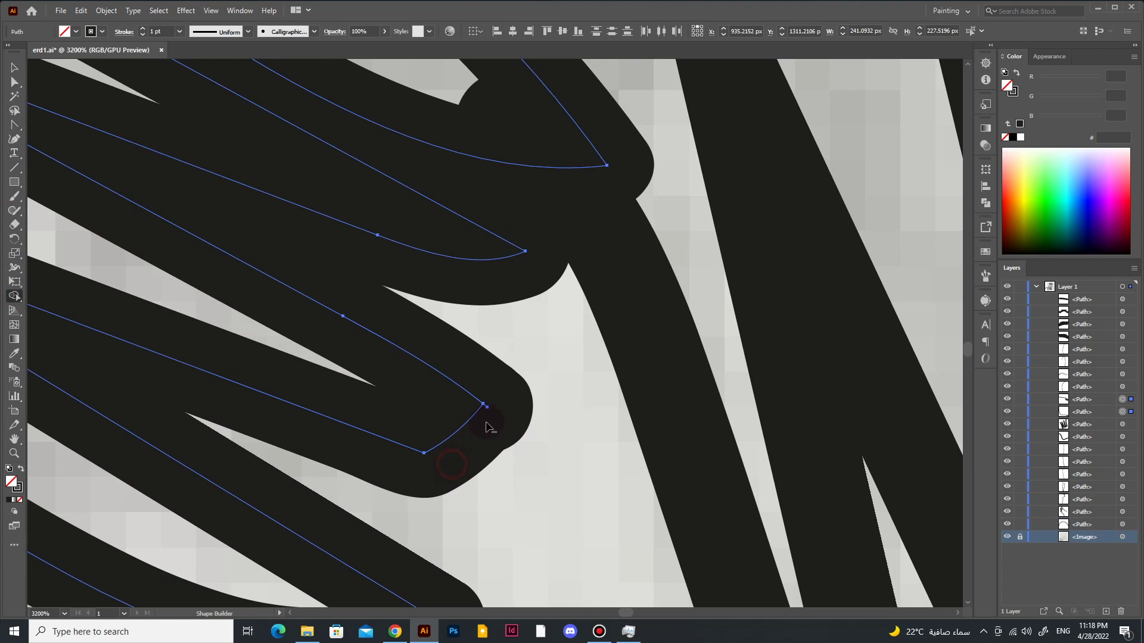
left_click(487, 426)
key("a")
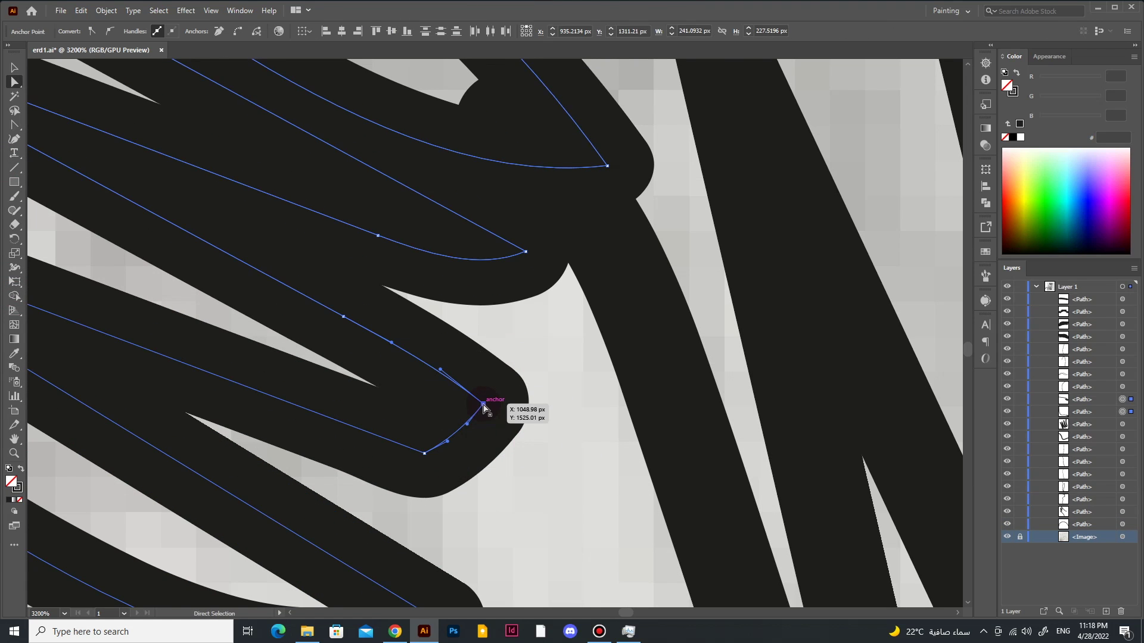
key("ctrl+j")
Step: Round off the hooked toe tips by dragging their anchors, then deselect
left_click(510, 345)
left_click(483, 405)
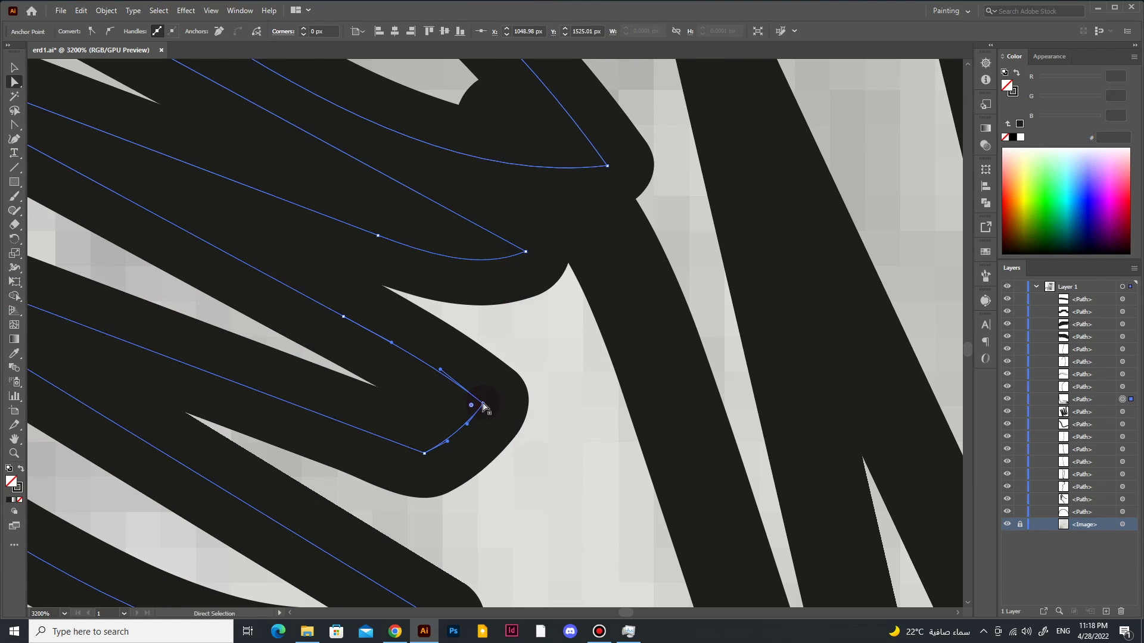
left_click_drag(470, 406, 401, 403)
left_click_drag(523, 251, 607, 166)
scroll(279, 469, "down", 3)
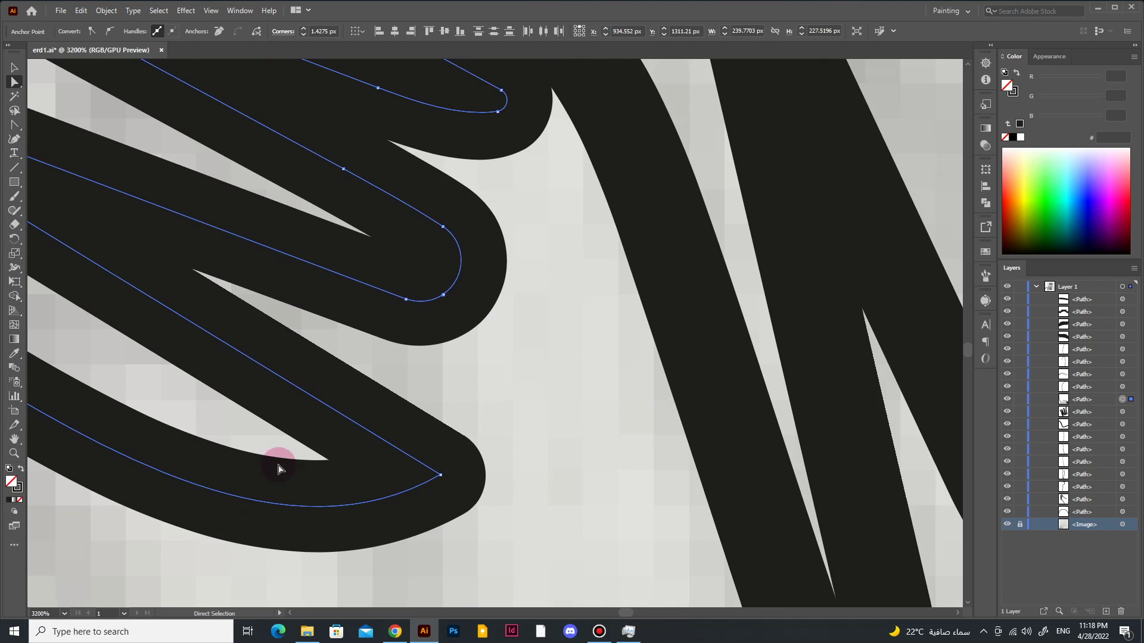
scroll(403, 531, "down", 4)
left_click(416, 558)
scroll(620, 613, "up", 5)
Step: Merge the crossing lines near the leg with the Shape Builder
left_click_drag(316, 476, 516, 245)
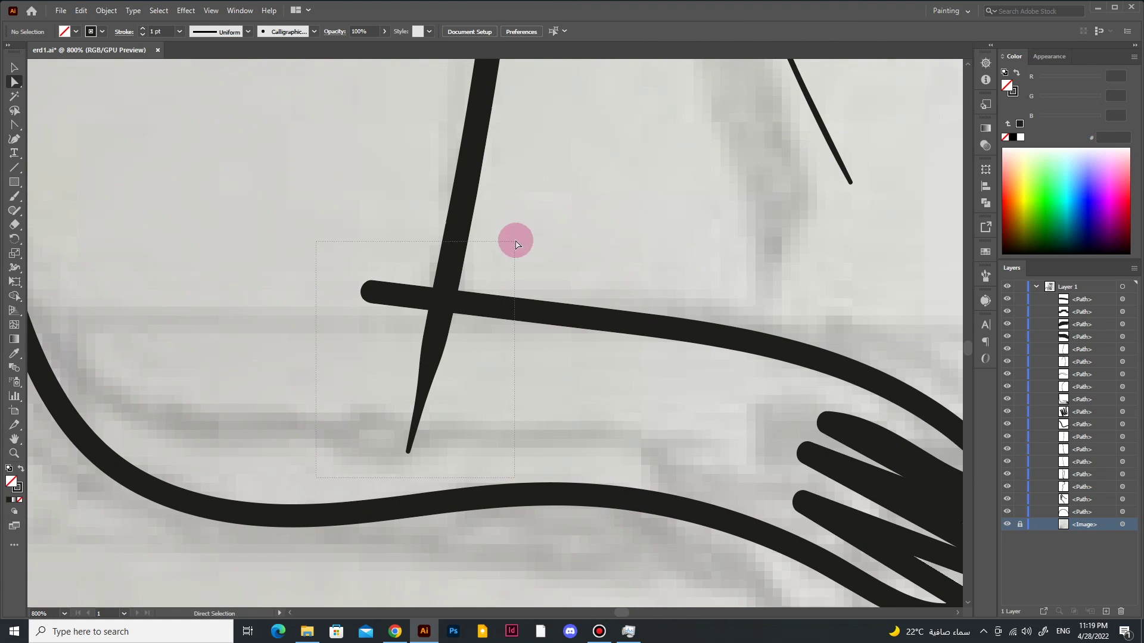
scroll(408, 452, "down", 3)
scroll(337, 312, "up", 4)
key("shift+m")
left_click_drag(593, 422, 679, 325)
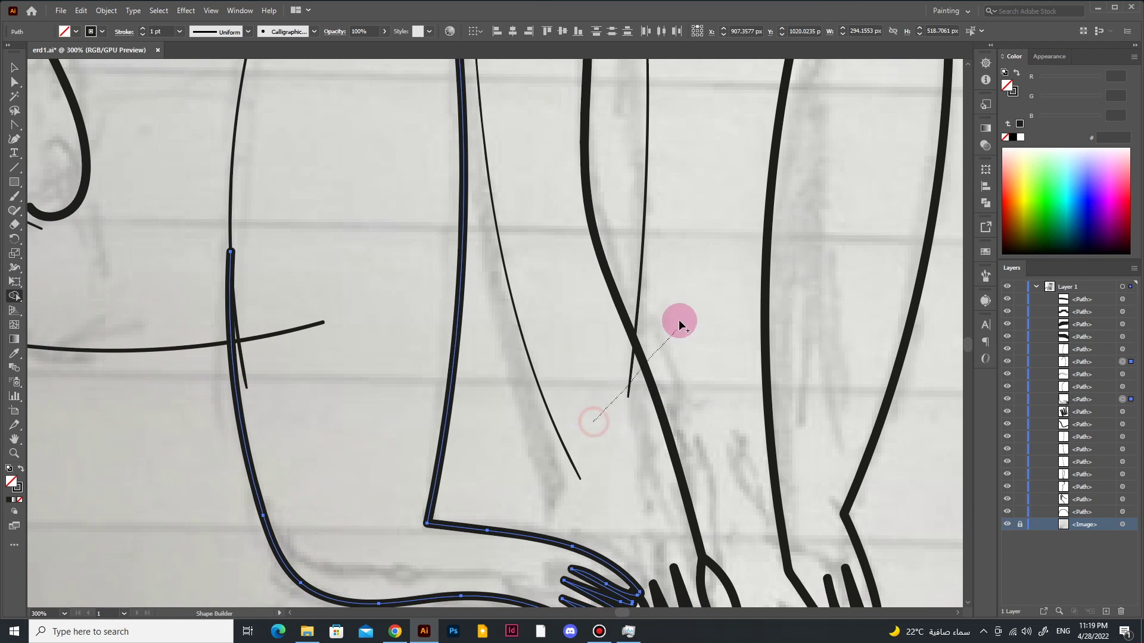
key("a")
left_click(647, 367)
Step: Select the foot-and-toes path and try joining its endpoints, dismissing the join warnings
scroll(431, 447, "down", 4)
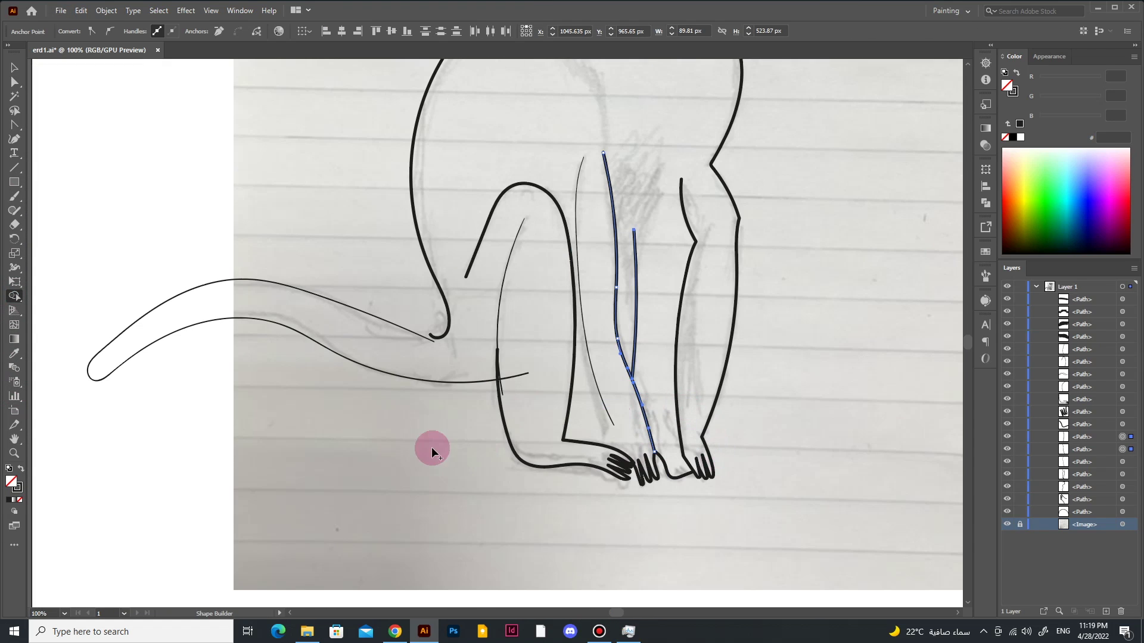
scroll(543, 433, "up", 5)
key("a")
left_click(530, 376)
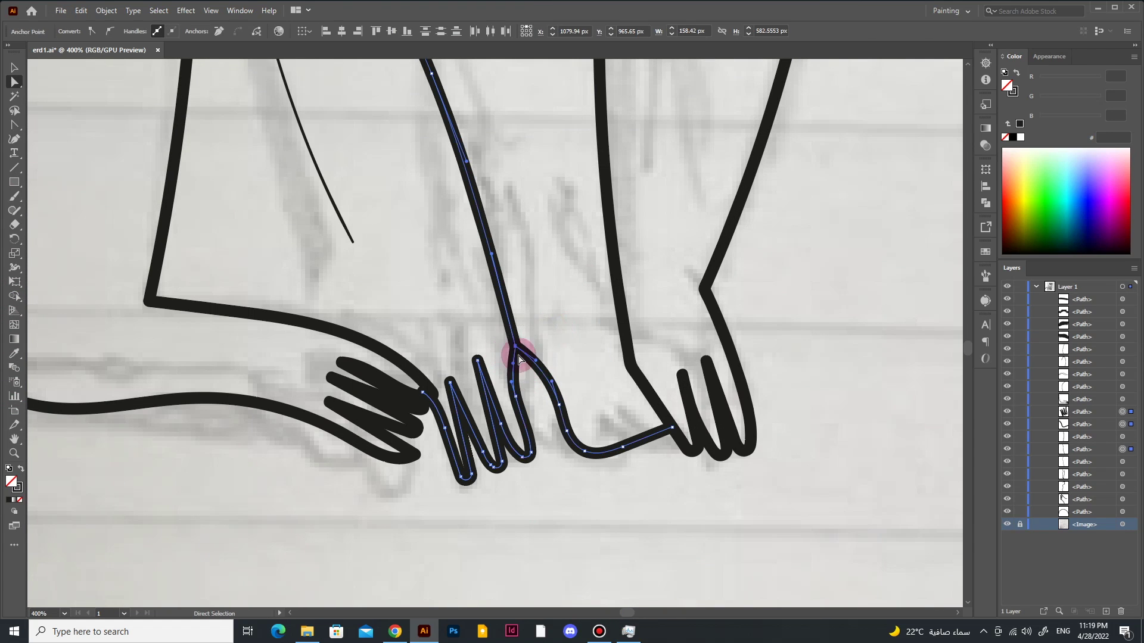
key("ctrl+j")
left_click(677, 331)
scroll(536, 371, "up", 4)
key("ctrl+j")
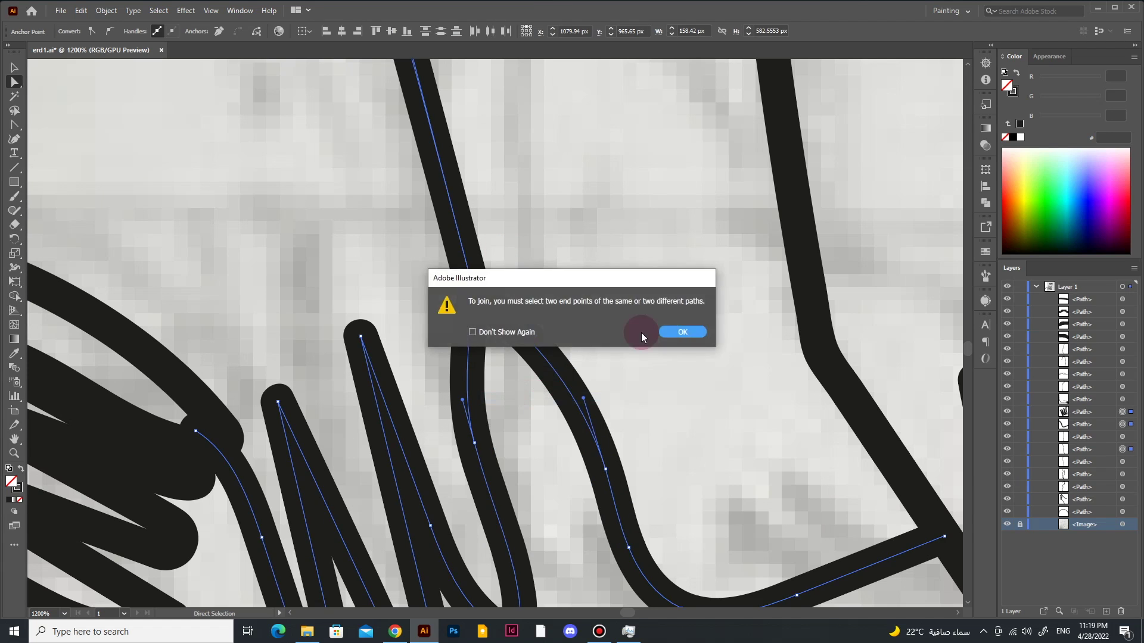
left_click(678, 330)
Step: Join the toe path to the leg path via the right-click Join command
right_click(480, 306)
left_click(483, 311)
right_click(479, 306)
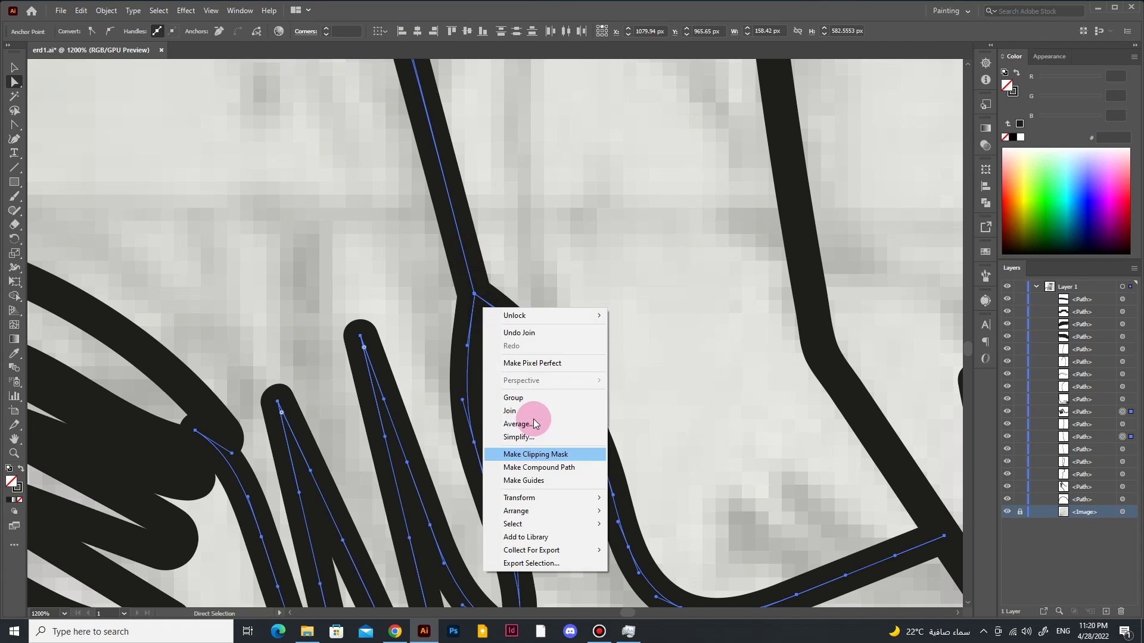
left_click(437, 309)
key("ctrl+j")
left_click(685, 332)
Step: Trim the crossing curve's overshoot beyond the toe junction with the Shape Builder
left_click(558, 367)
scroll(327, 455, "down", 5)
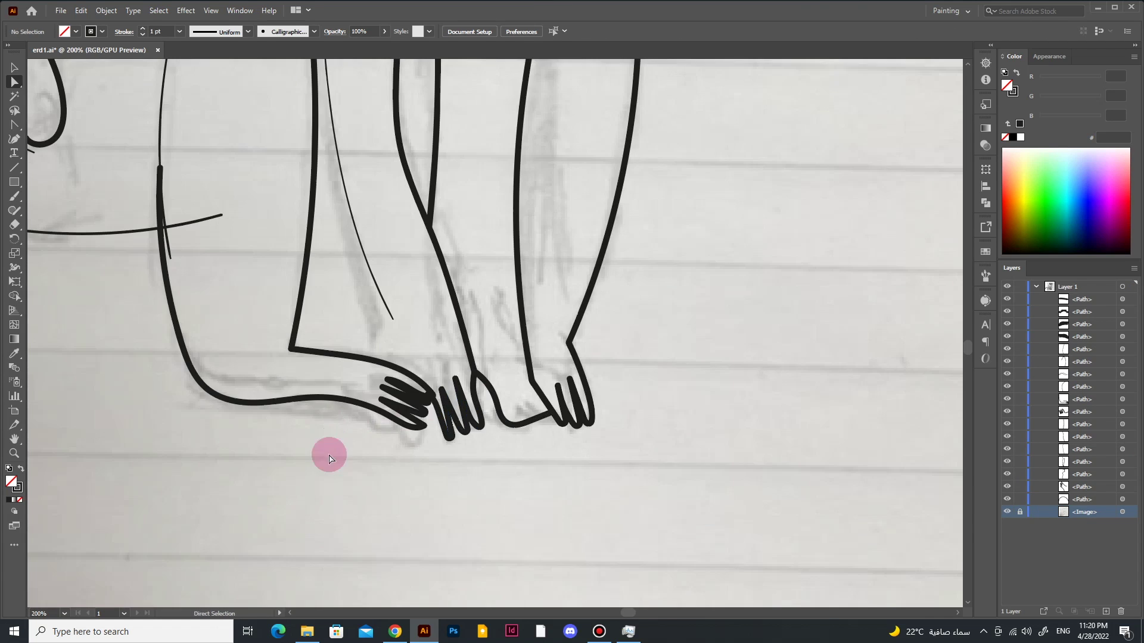
scroll(623, 562, "down", 2)
scroll(421, 416, "up", 5)
key("shift+m")
left_click(464, 447)
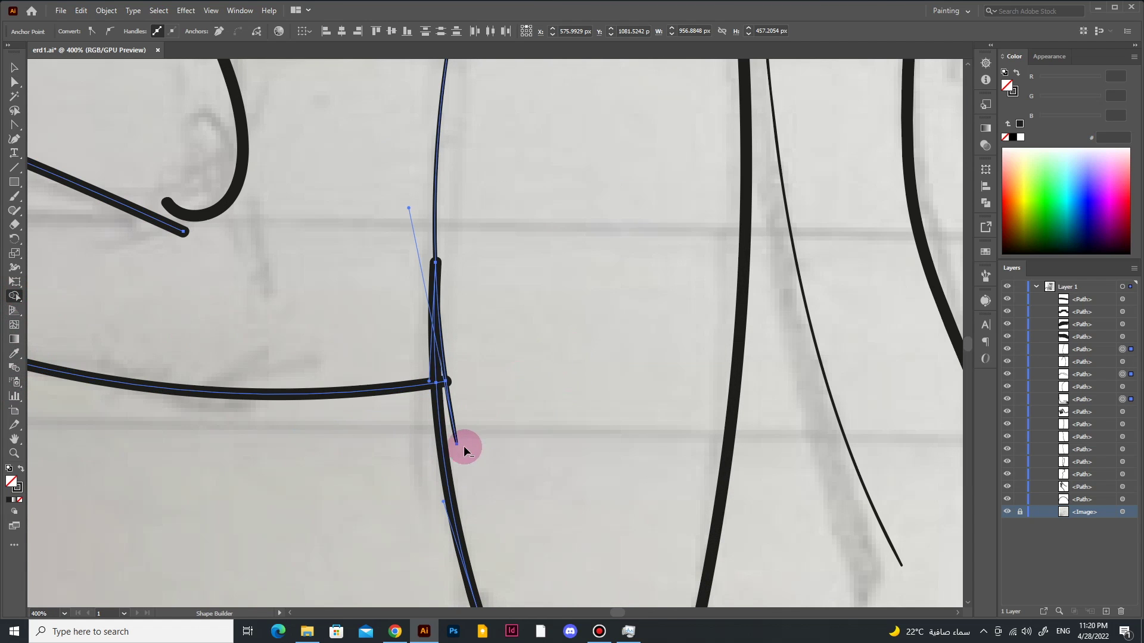
left_click(448, 388)
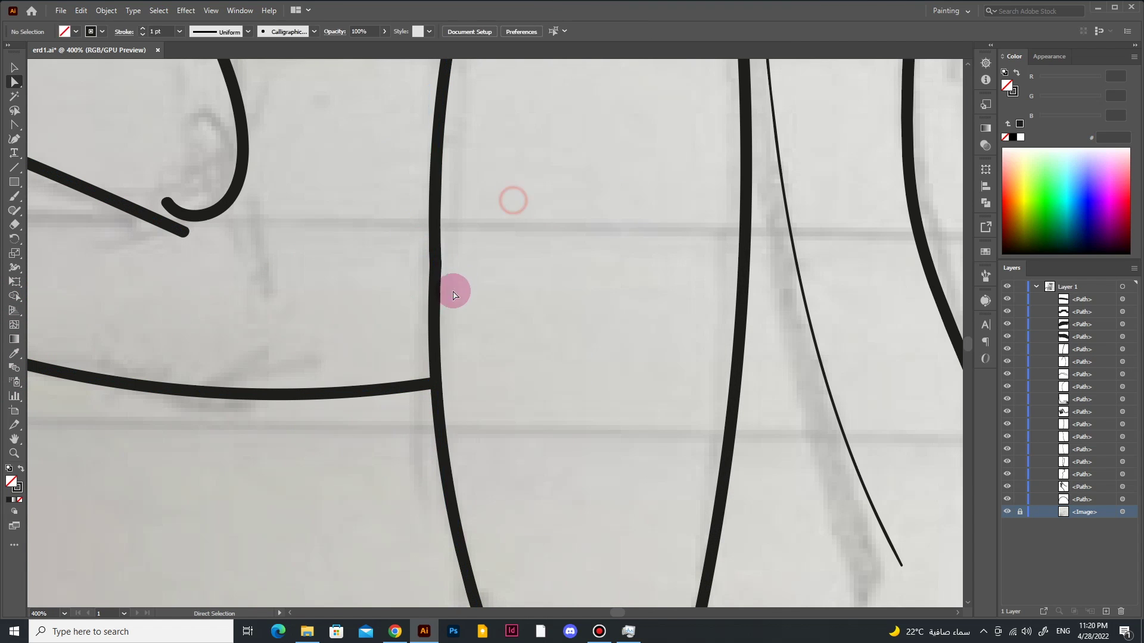
left_click(477, 365)
Step: Move the tail's end point onto the leg curve
key("Return")
key("ctrl+0")
left_click(304, 356)
scroll(465, 414, "up", 6)
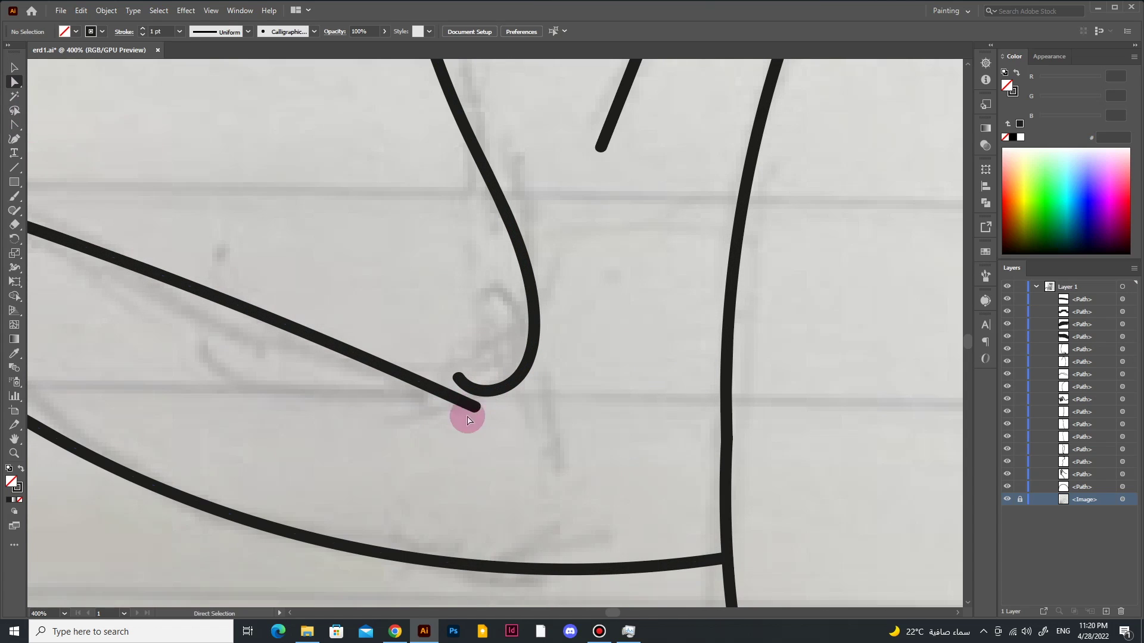
key("a")
left_click_drag(464, 414, 517, 390)
key("a")
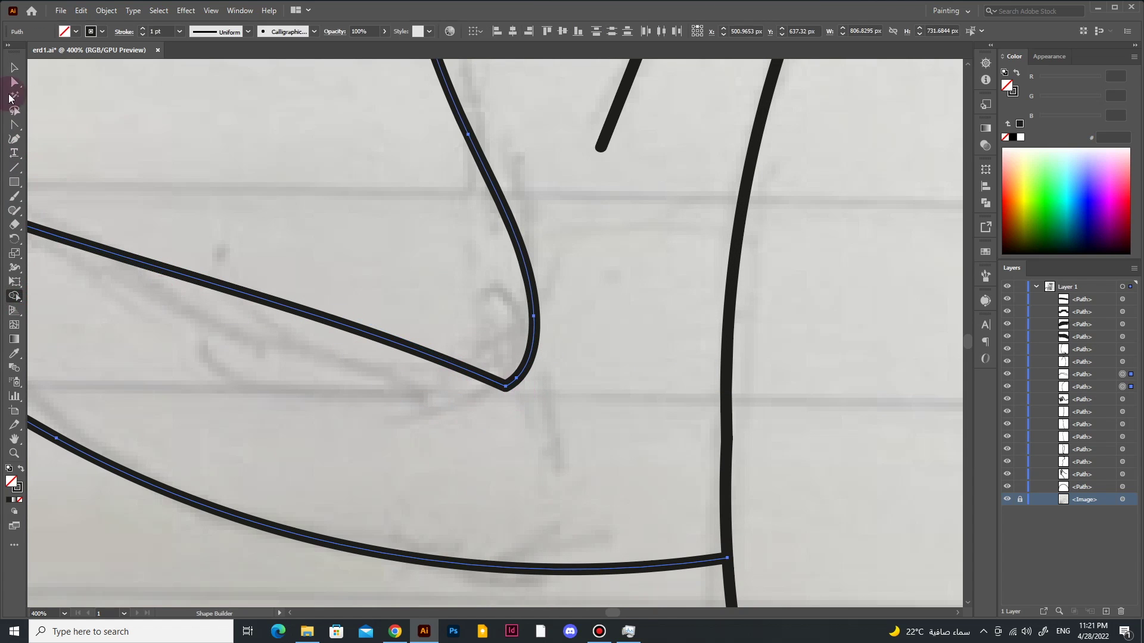
left_click(502, 375)
Step: Join the tail path with the body outline path
key("ctrl+0")
left_click(453, 602)
left_click(427, 473)
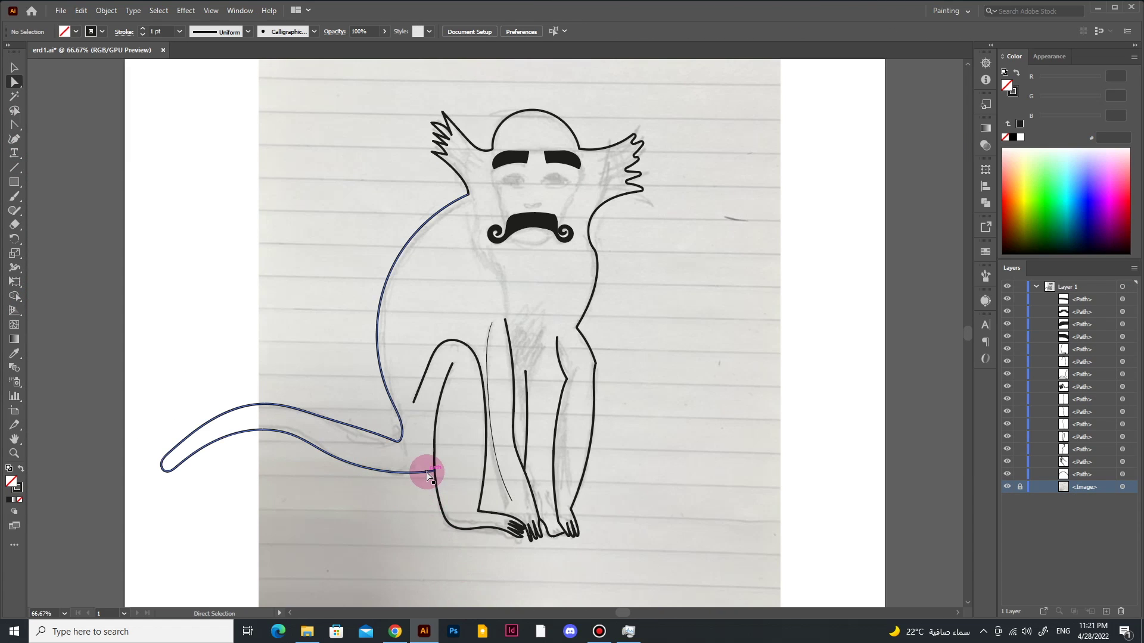
right_click(467, 286)
left_click(524, 298)
scroll(542, 429, "up", 5)
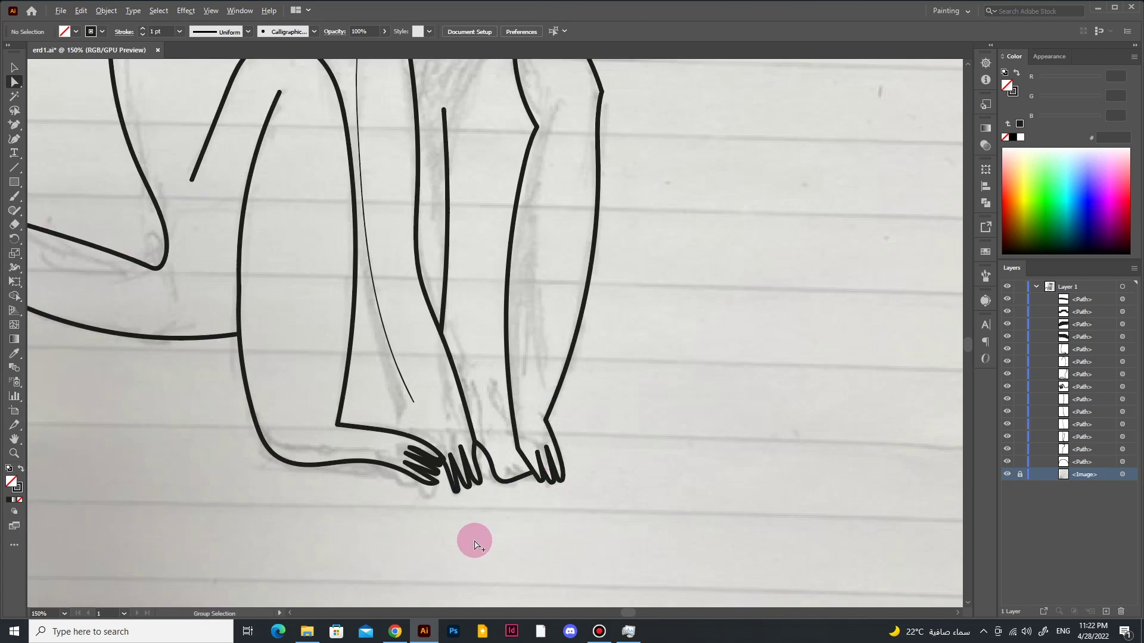
scroll(416, 390, "down", 5)
Step: Join the left ear path to the head outline, then join another pair of outline paths
key("ctrl+a")
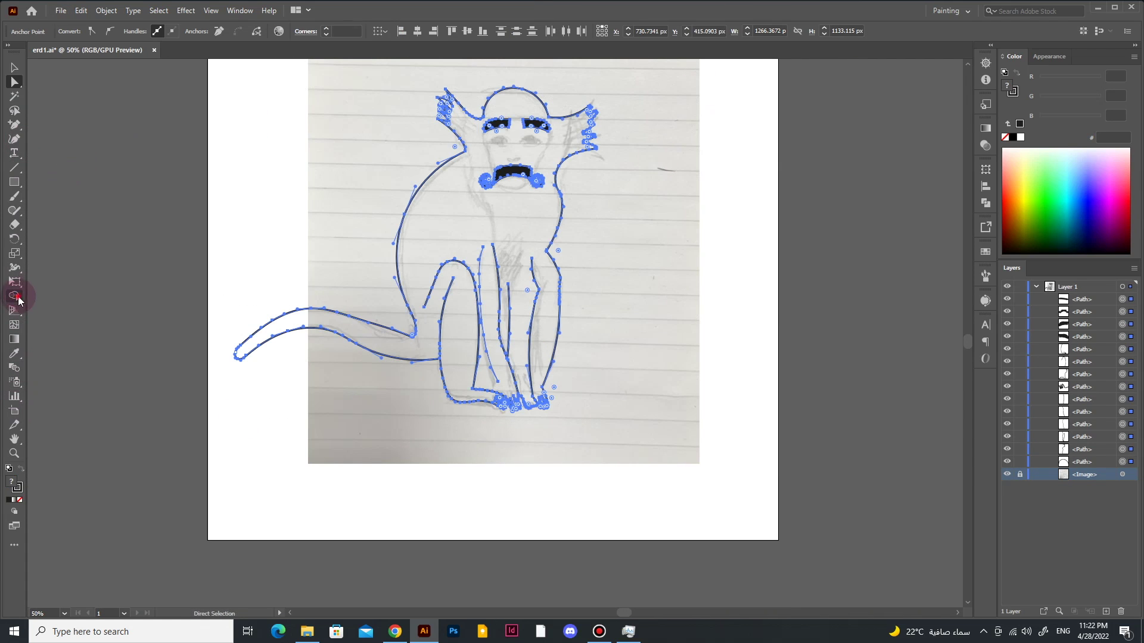
scroll(476, 273, "up", 3)
left_click(566, 395)
left_click(248, 208)
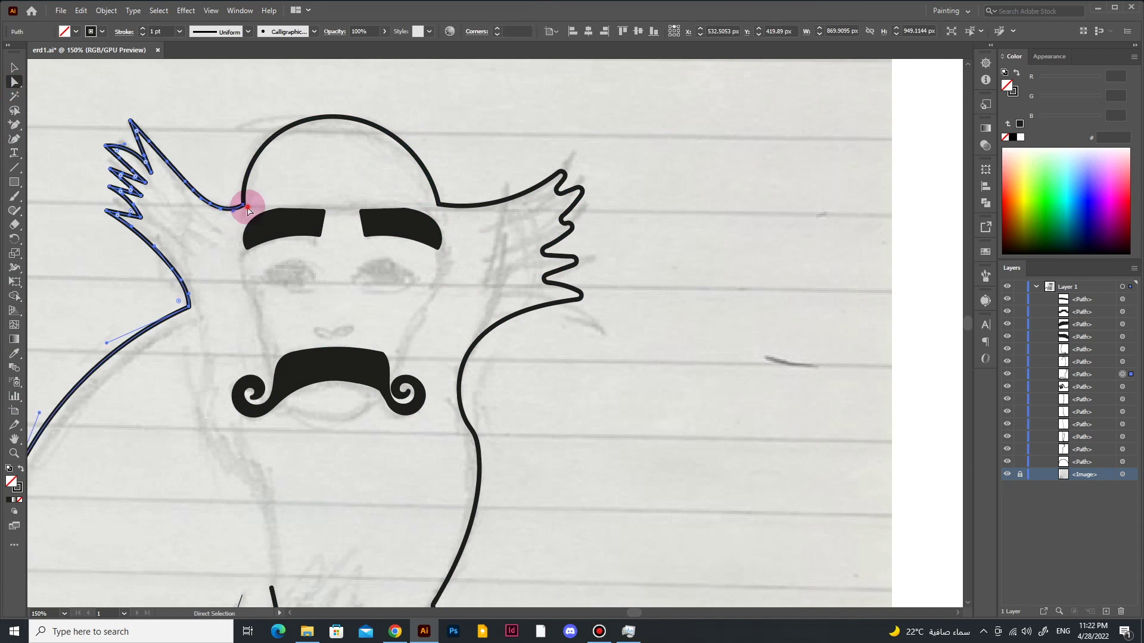
right_click(248, 210)
left_click(296, 302)
right_click(452, 205)
left_click(492, 301)
Step: Attempt to join the foot paths and dismiss the join error
scroll(476, 440, "down", 5)
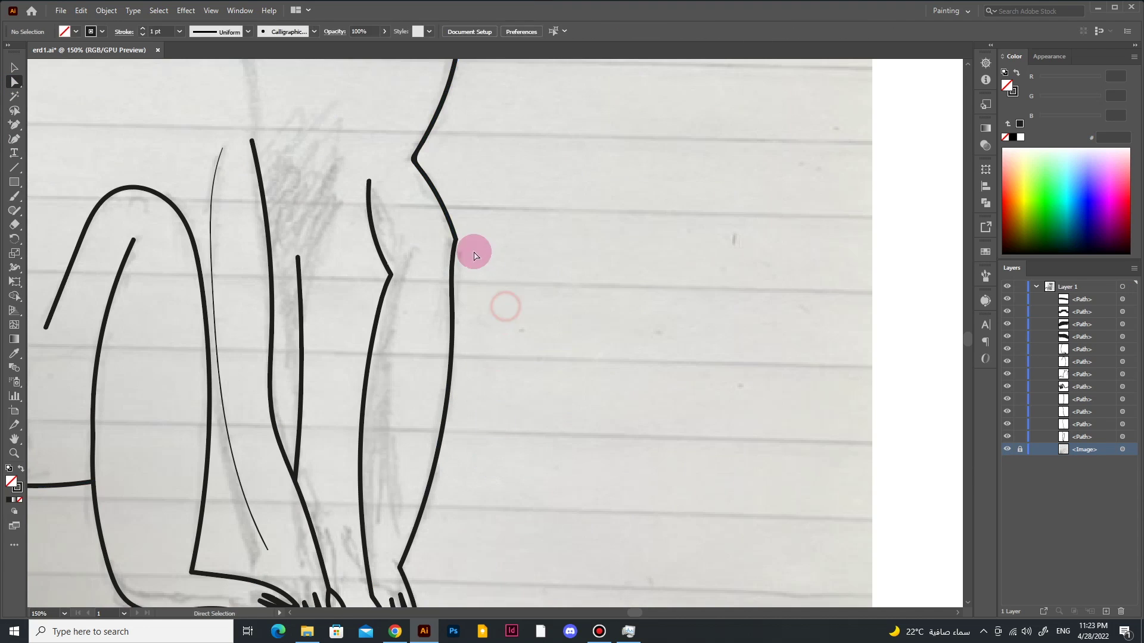
scroll(475, 256, "down", 5)
scroll(396, 439, "up", 3)
right_click(386, 178)
left_click(409, 270)
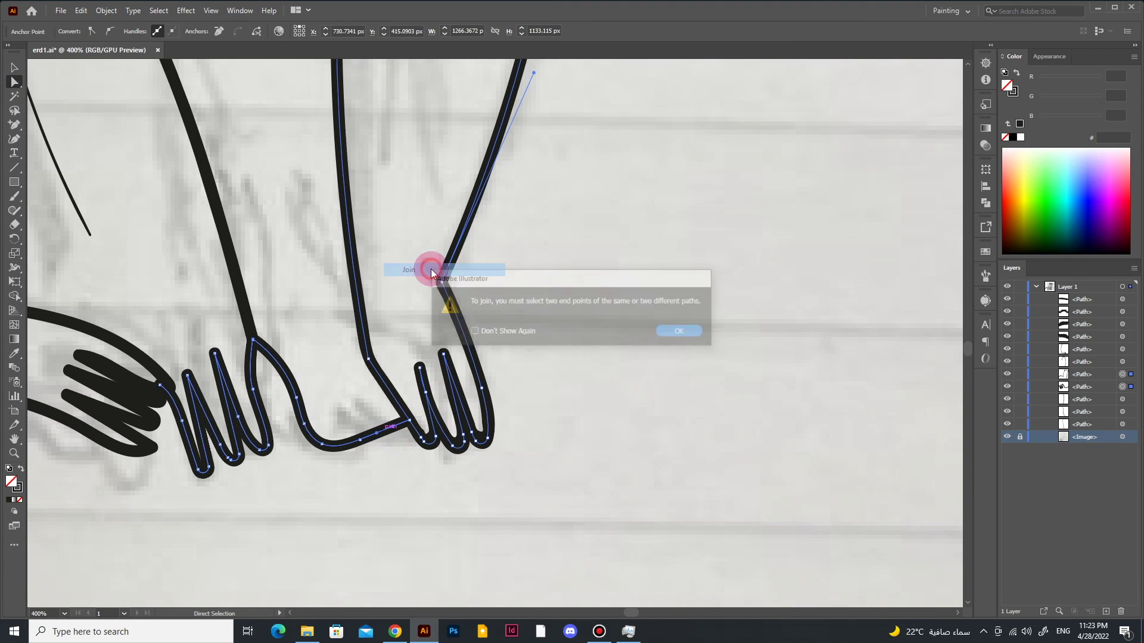
key("Return")
left_click(365, 498)
Step: Draw the inner left-leg line down to the foot, then select all paths
scroll(417, 384, "up", 2)
left_click(420, 386)
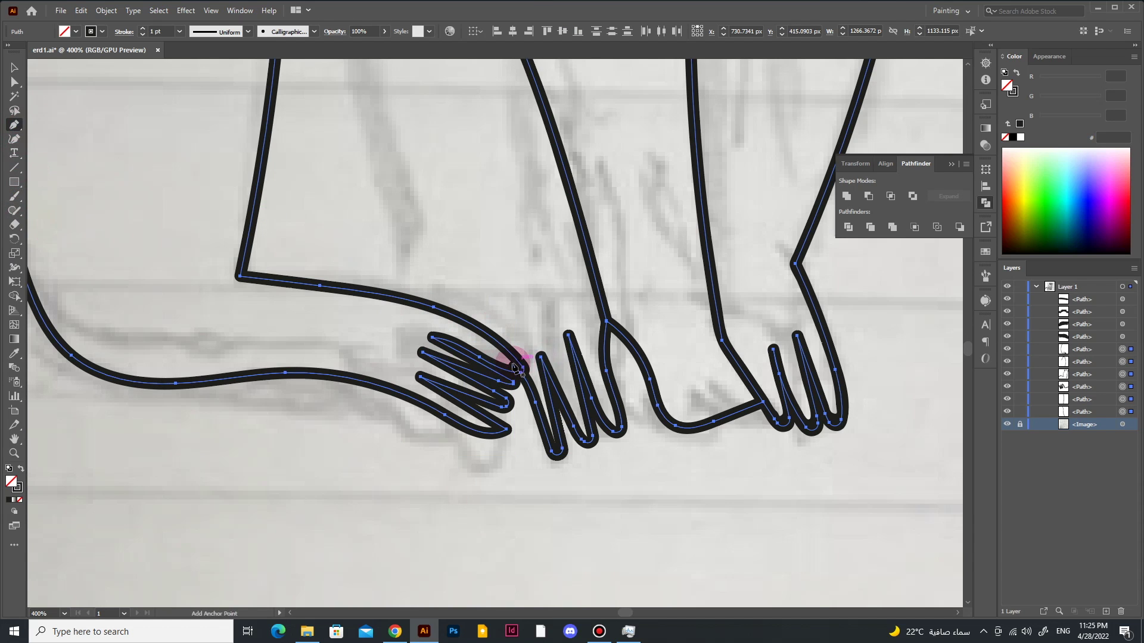
scroll(514, 366, "down", 3, "alt")
scroll(409, 127, "up", 10)
left_click_drag(415, 278, 440, 169)
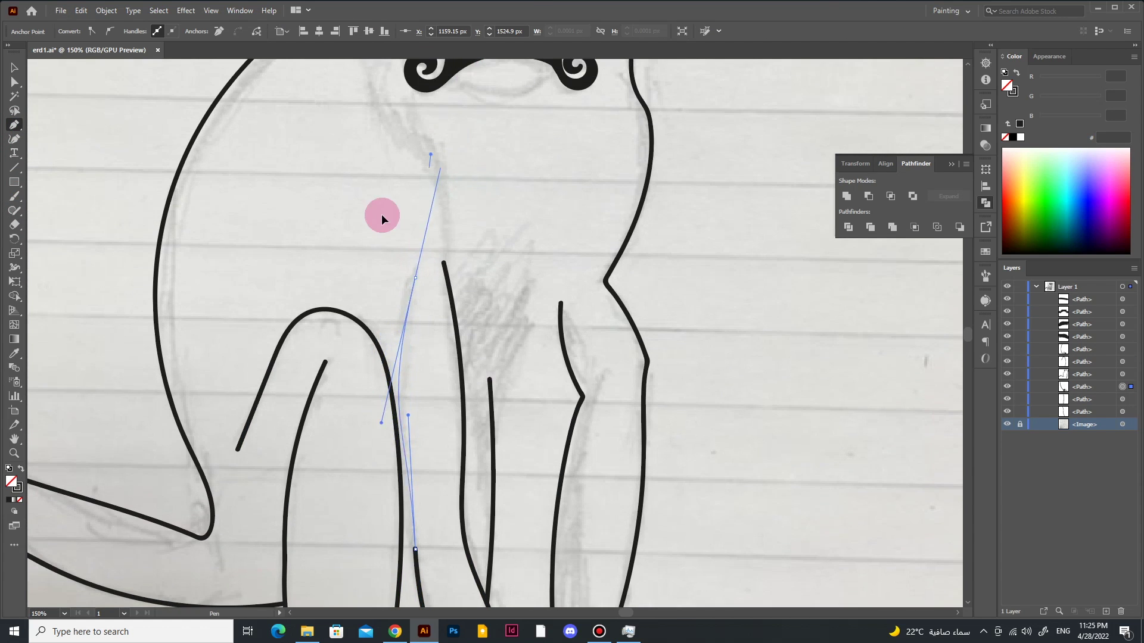
scroll(381, 217, "down", 2)
left_click_drag(409, 332, 404, 412)
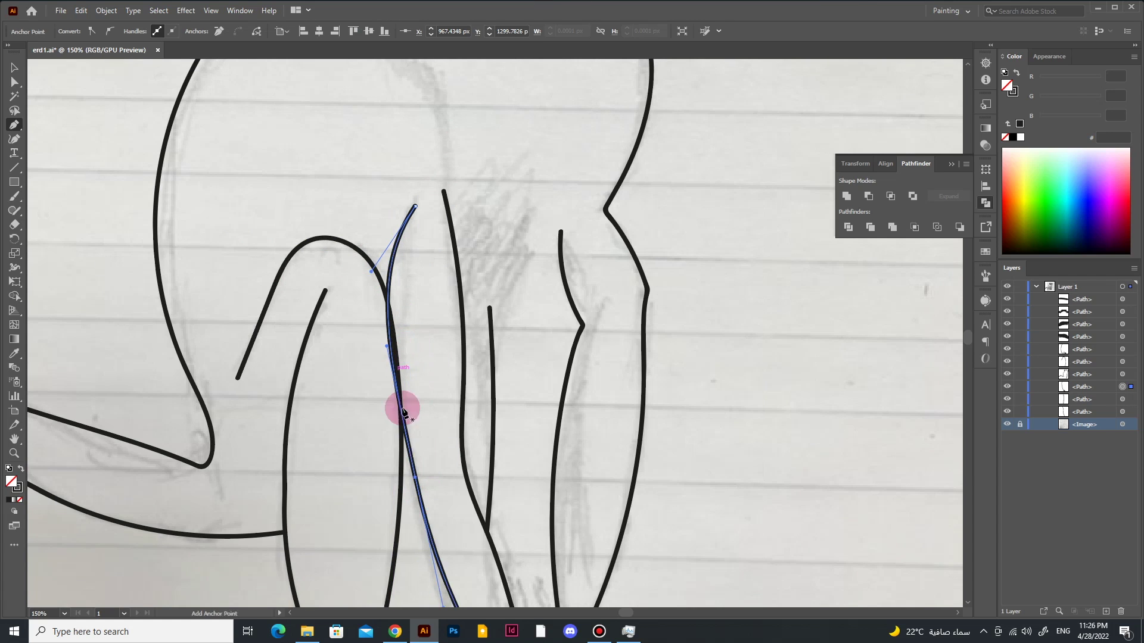
scroll(404, 412, "down", 3)
left_click(757, 506, "ctrl")
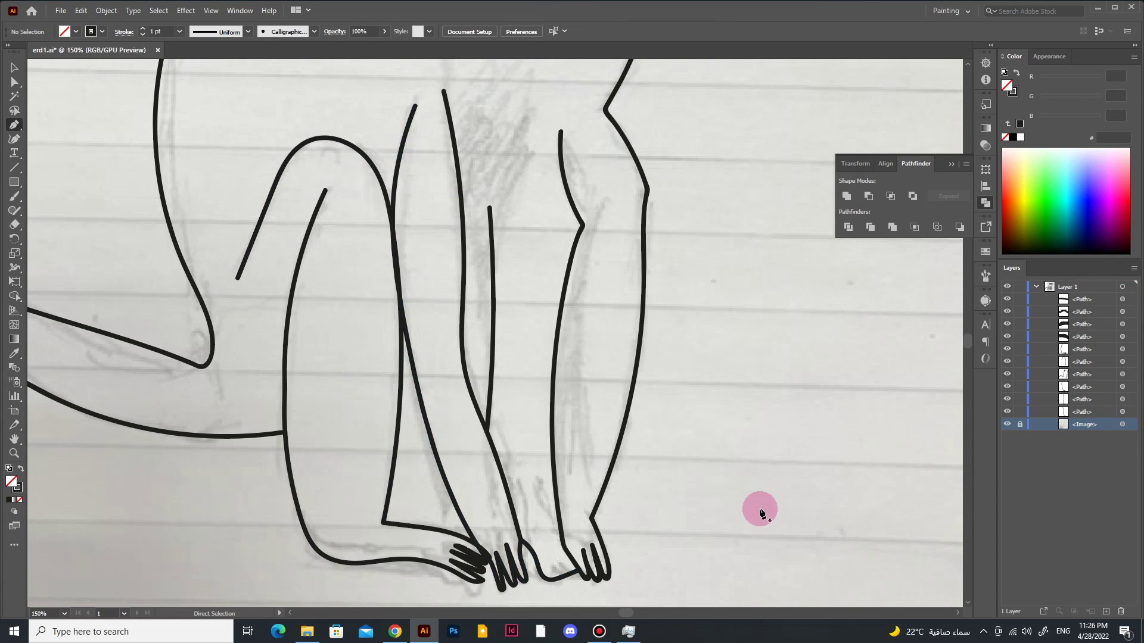
key("ctrl+a")
key("ctrl+0")
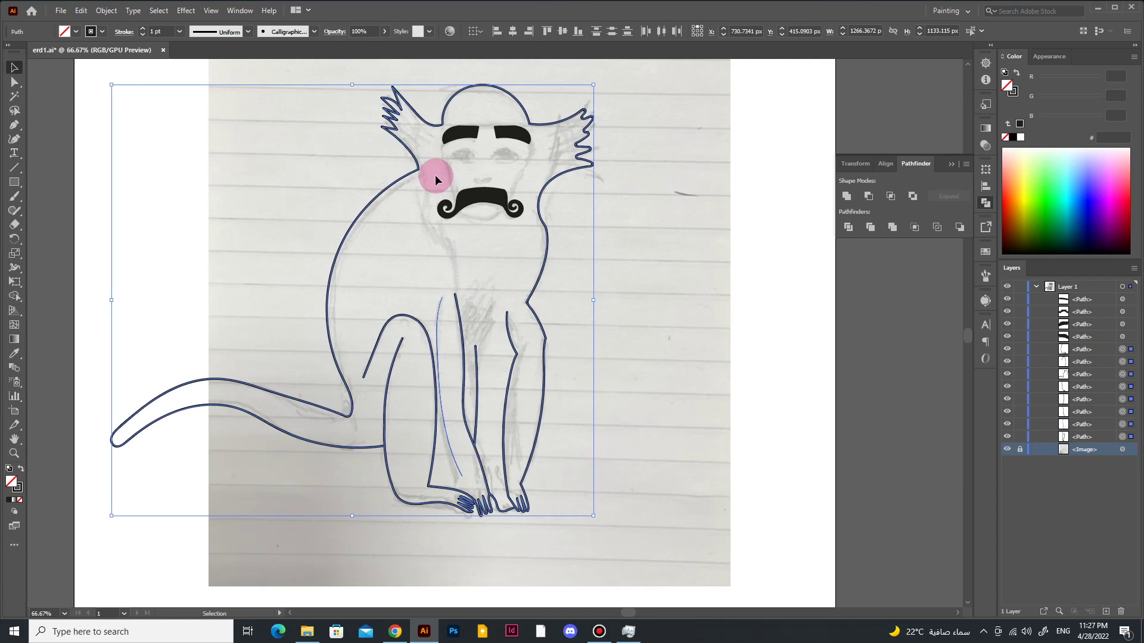
Step: Give all outlines a 2 pt stroke, rename the line-art layer 'outline' and lock it
left_click(143, 28)
left_click(1089, 495)
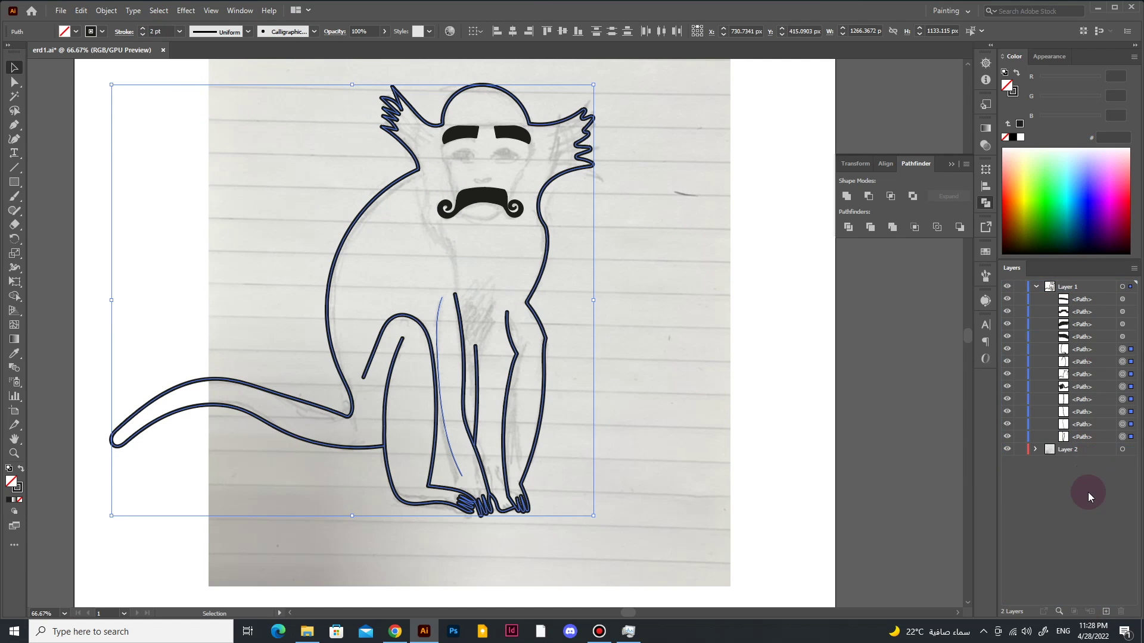
left_click(1036, 287)
double_click(1050, 287)
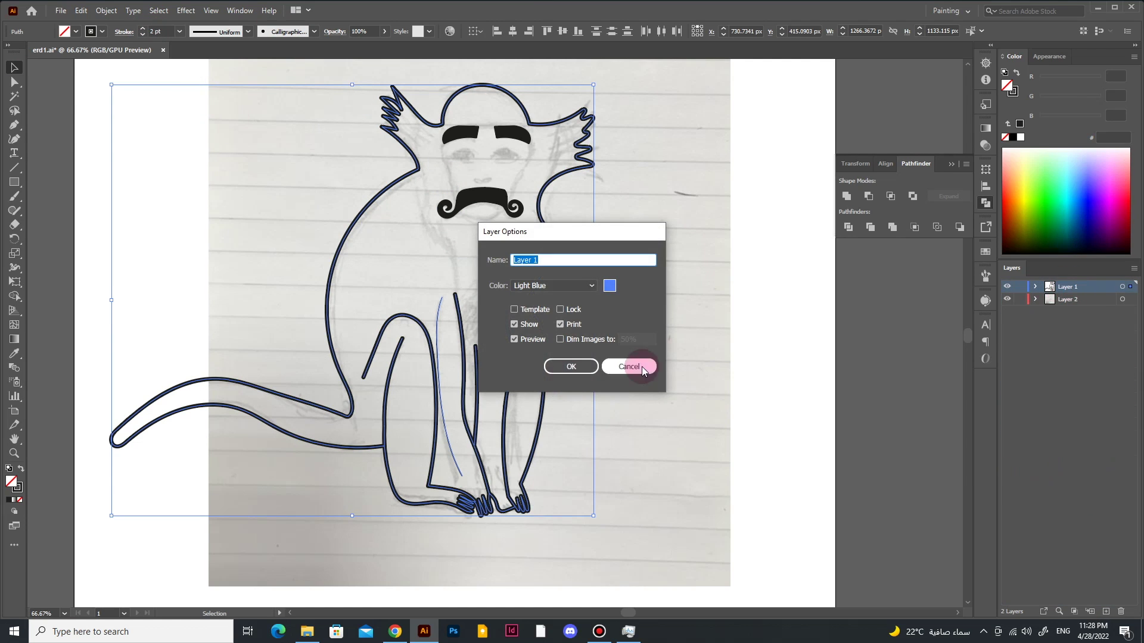
type("outline")
left_click(578, 368)
left_click(1020, 287)
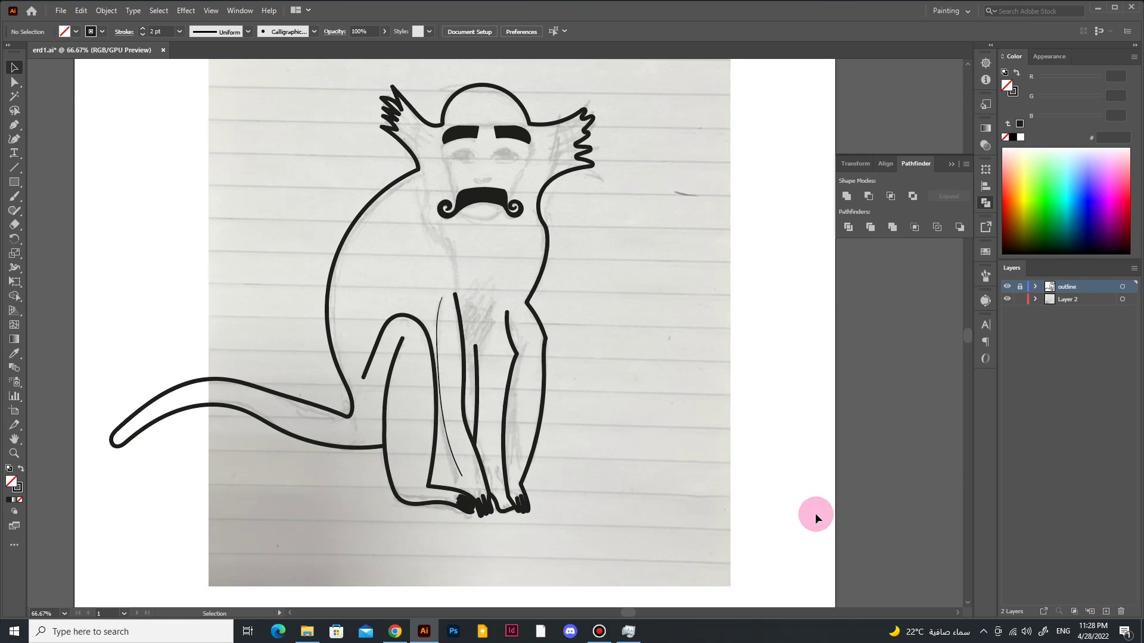
key("ctrl+plus")
key("ctrl+plus")
Step: Paint a thin face outline from the mustache over both eyebrows and across the forehead
scroll(214, 234, "up", 3)
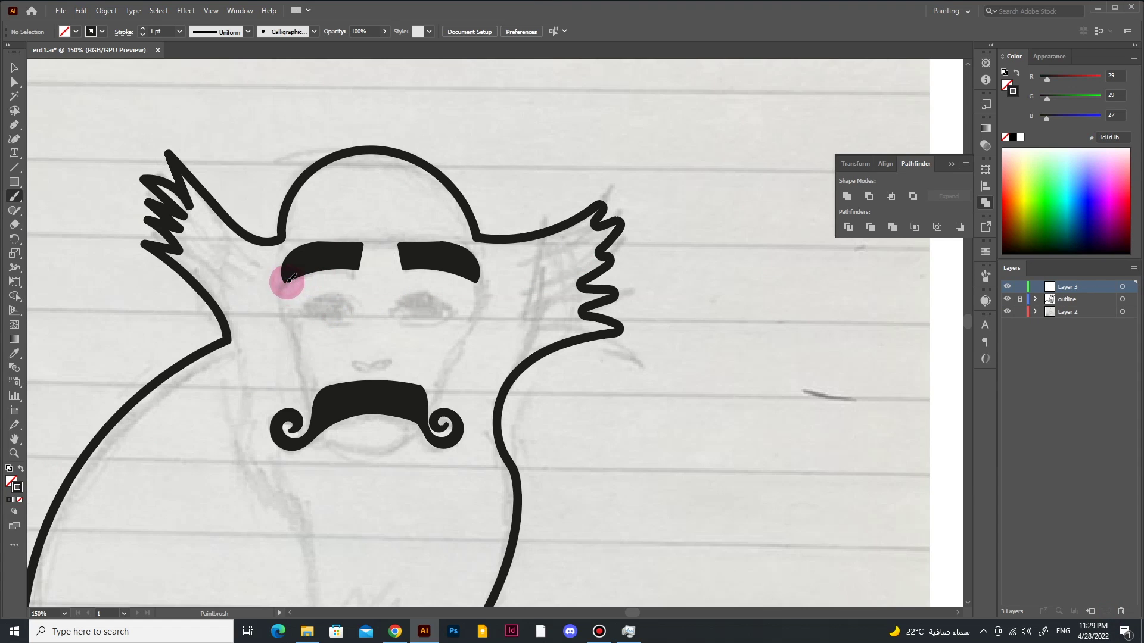
left_click_drag(478, 278, 479, 281)
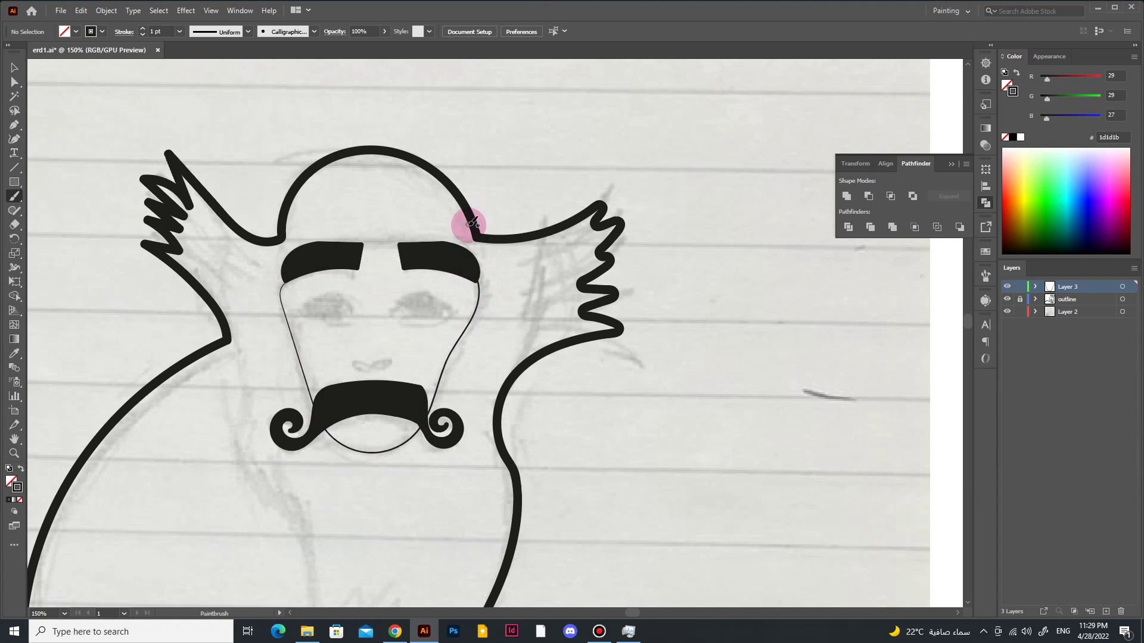
left_click_drag(287, 290, 278, 272)
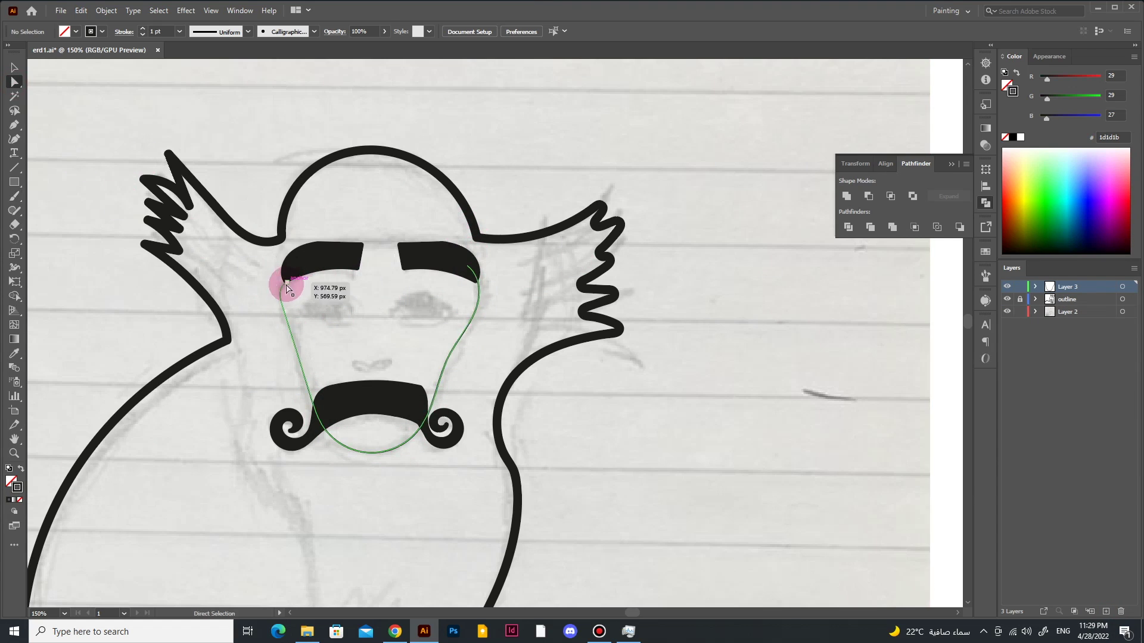
key("p")
left_click(292, 275, "ctrl")
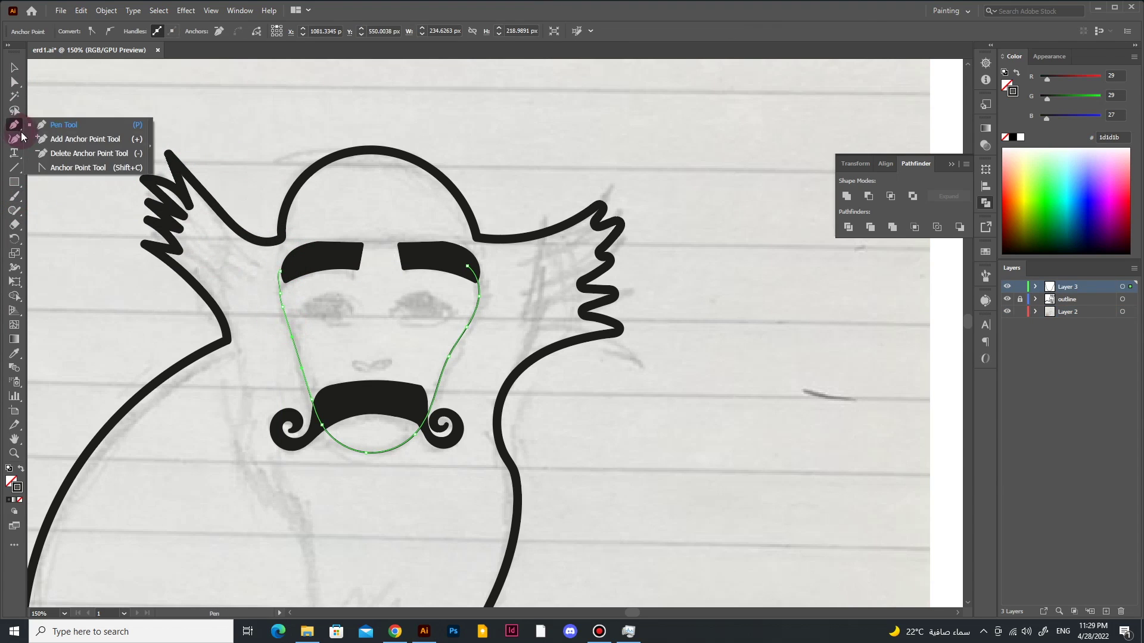
left_click_drag(14, 211, 54, 224)
left_click(283, 291, "ctrl")
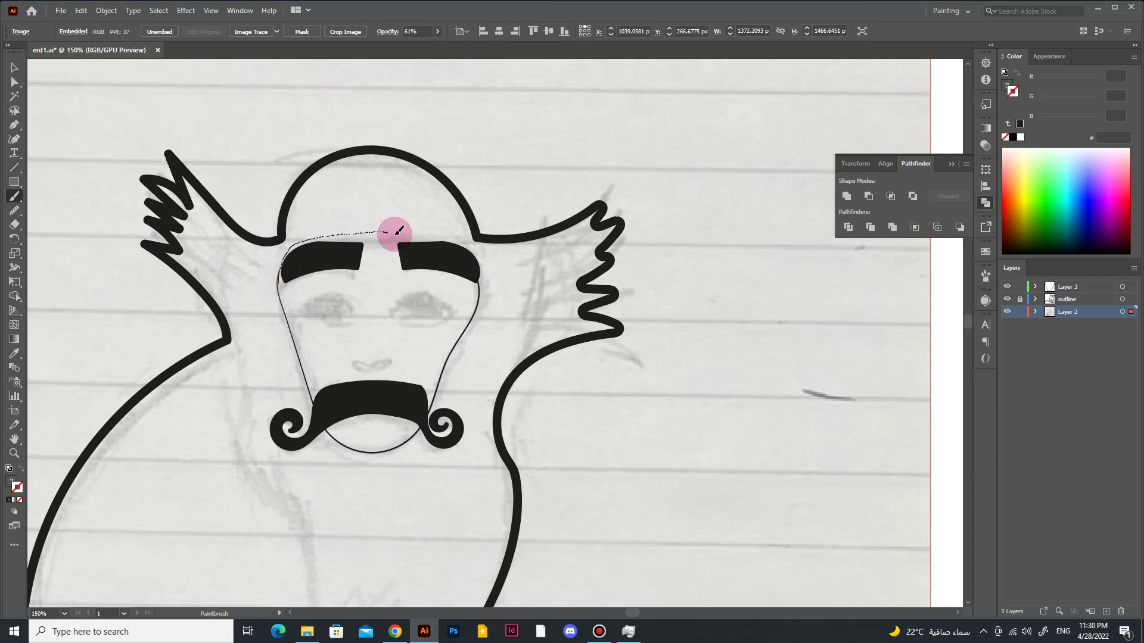
left_click_drag(399, 232, 480, 247)
scroll(433, 296, "up", 3)
Step: Draw a black-filled circle over the left eye and copy it onto the right eye
left_click_drag(14, 182, 65, 211)
mouse_move(398, 317)
left_mouse_down()
mouse_move(373, 344)
mouse_move(172, 318)
left_mouse_up()
left_click(8, 498)
key("ctrl+minus")
key("ctrl+minus")
key("ctrl+minus")
key("ctrl+minus")
left_click(404, 572)
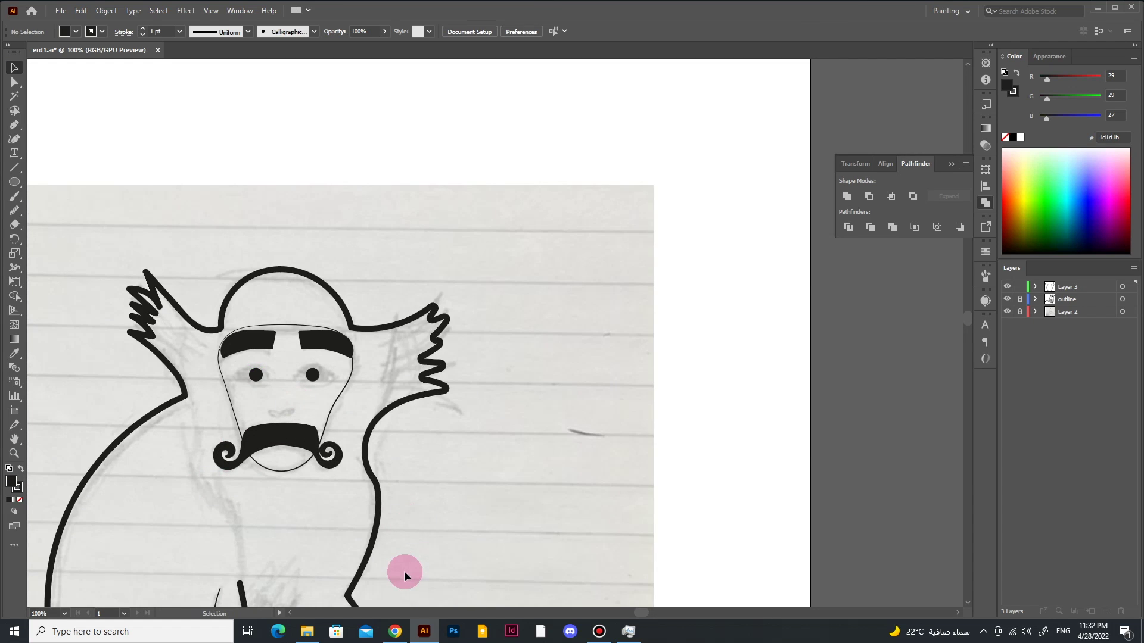
scroll(259, 435, "up", 3)
Step: Paint a black nostril, add a vertically reflected copy, and save the document
left_click(15, 197)
left_click_drag(326, 396, 314, 398)
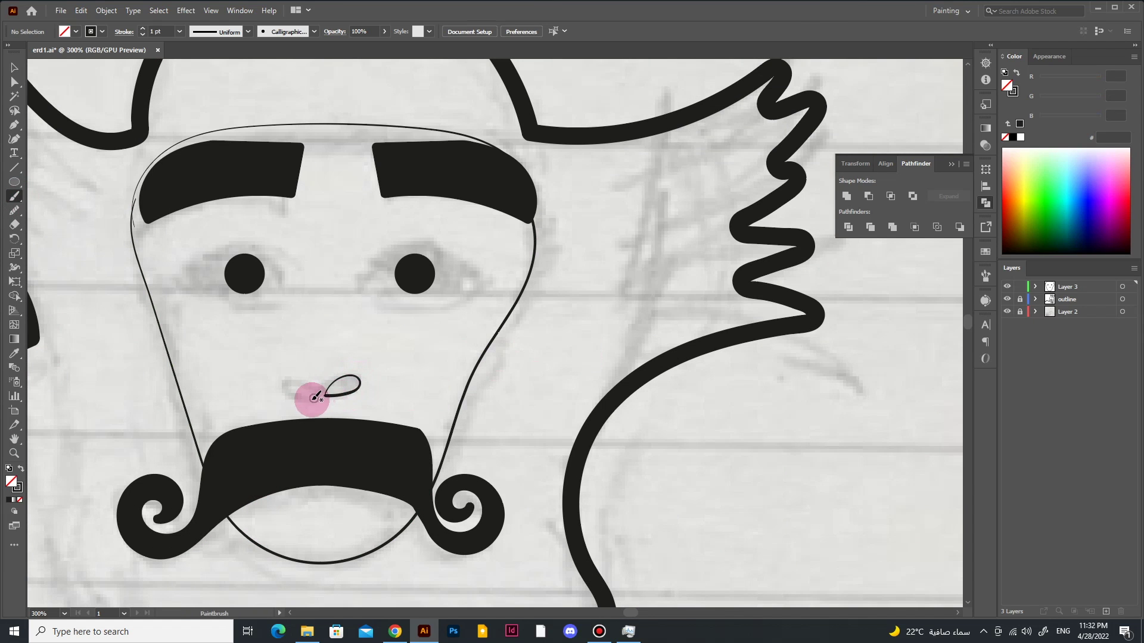
key("shift+x")
right_click(314, 386)
left_click(429, 411)
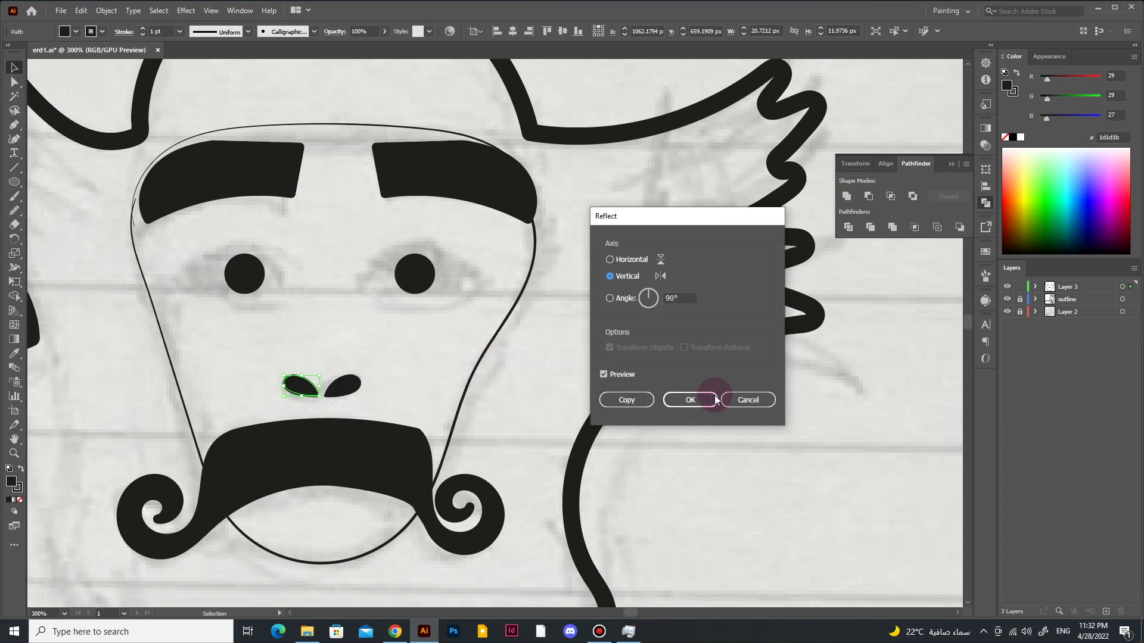
left_click(685, 401)
left_click(407, 420)
key("ctrl+s")
scroll(395, 536, "down", 2)
scroll(384, 578, "down", 2)
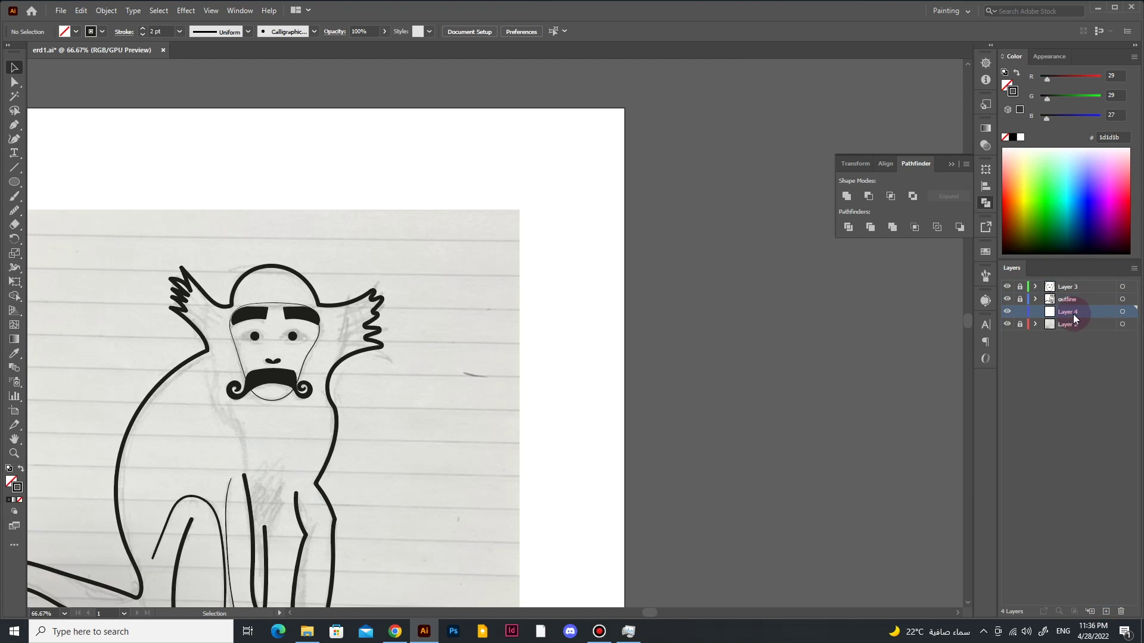
Step: Name the new layer 'coloring' and set the stroke to none for the Paintbrush
type("coloring")
key("Return")
scroll(556, 525, "up", 1)
scroll(574, 474, "up", 1)
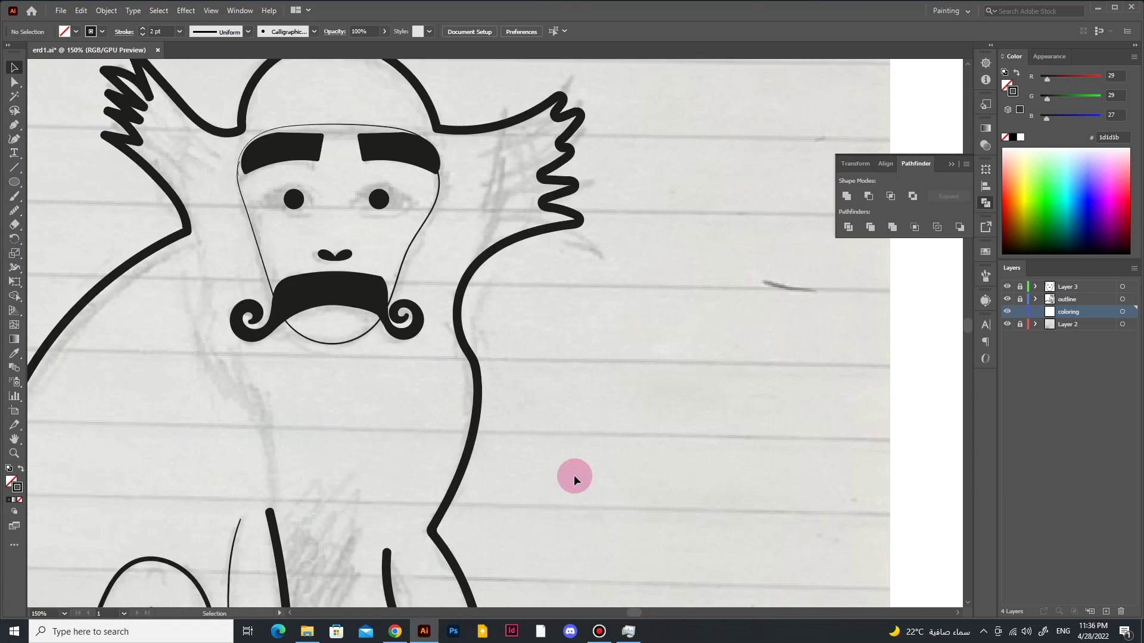
left_click(76, 32)
left_click(8, 51)
left_click(14, 125)
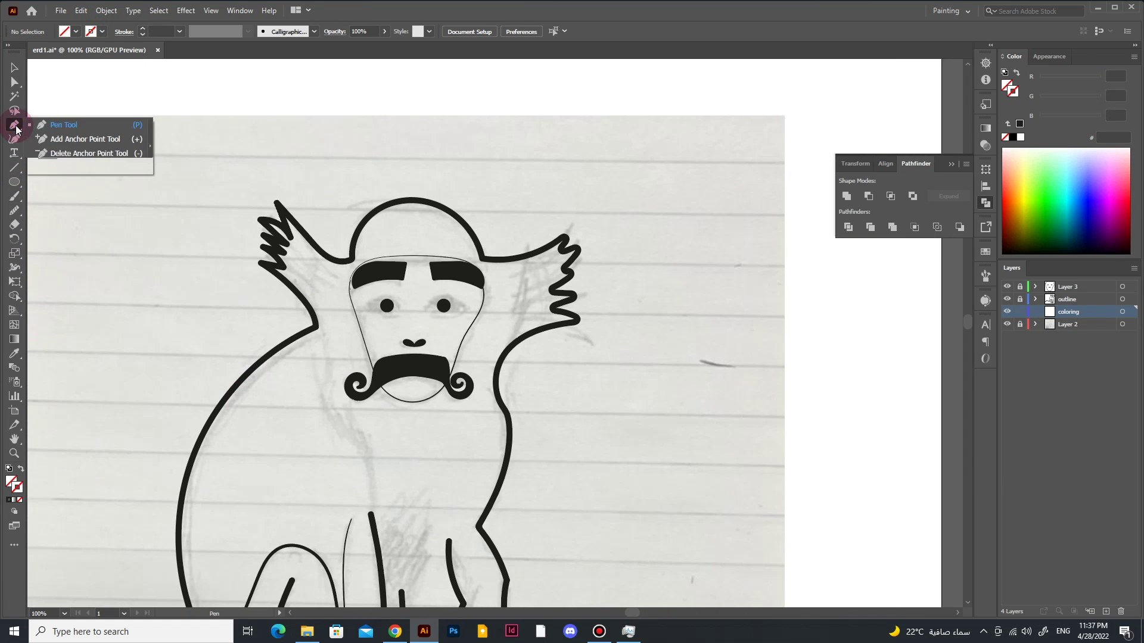
left_click(15, 196)
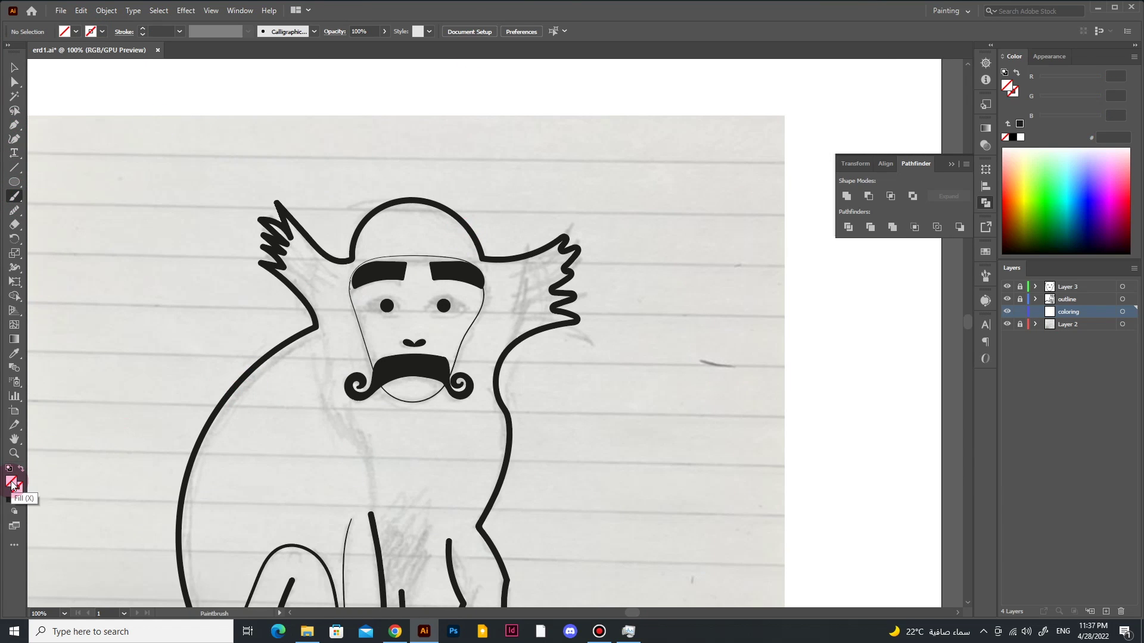
scroll(452, 406, "up", 1)
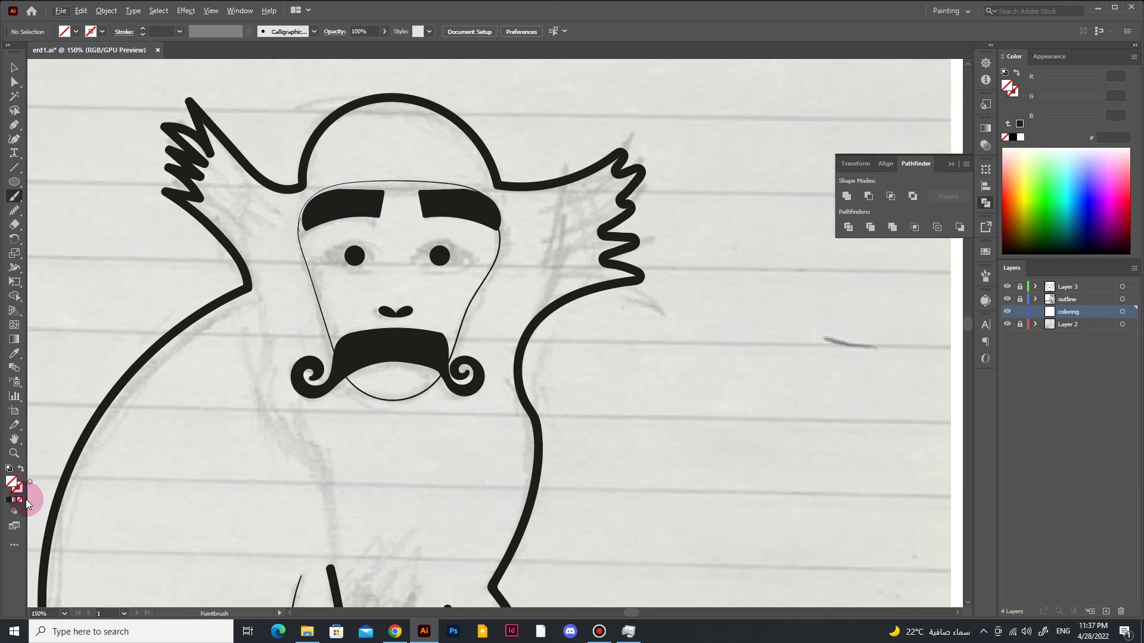
Step: Trace the face area with fill #2b251e, remove its stroke, and lighten it to #493e33
double_click(11, 482)
type("2b251e")
key("Return")
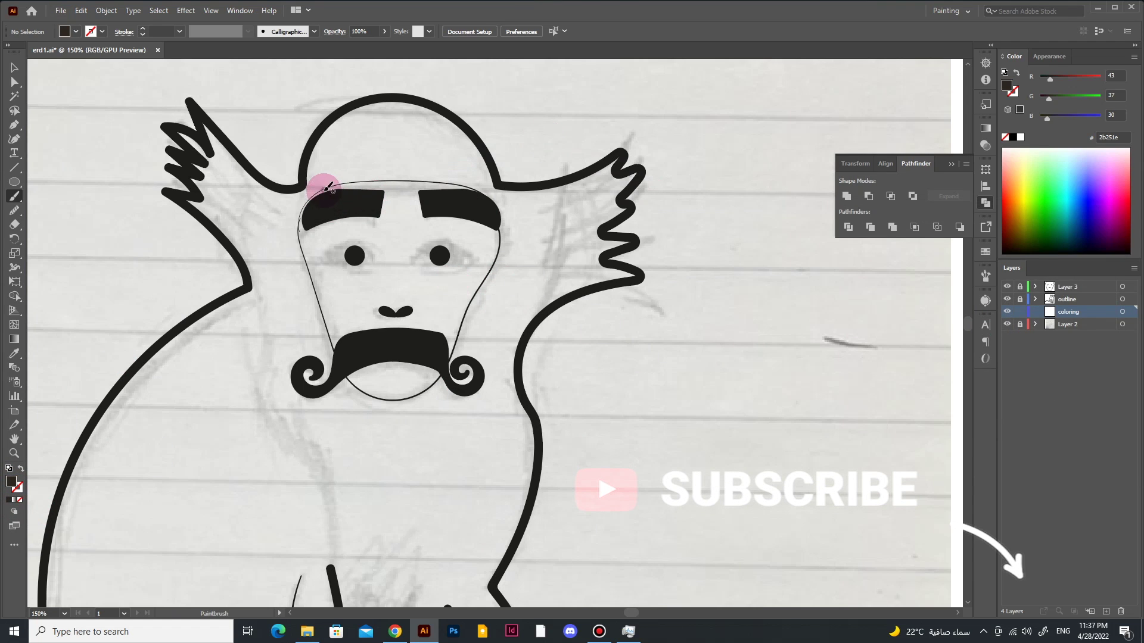
left_click_drag(365, 176, 375, 220)
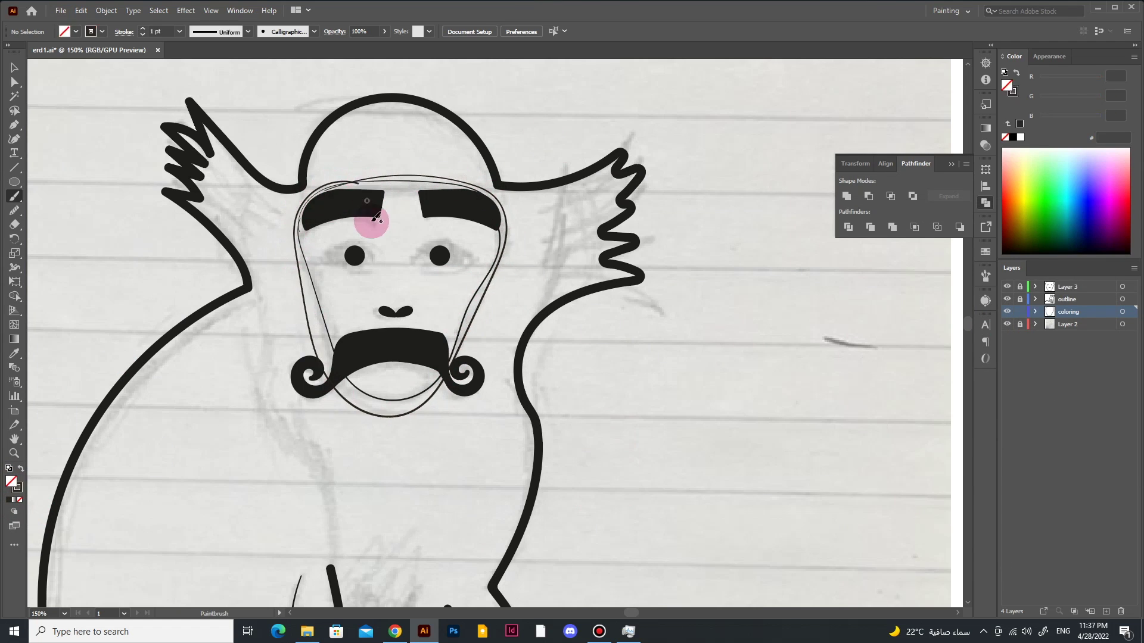
left_click(15, 67)
left_click(20, 501)
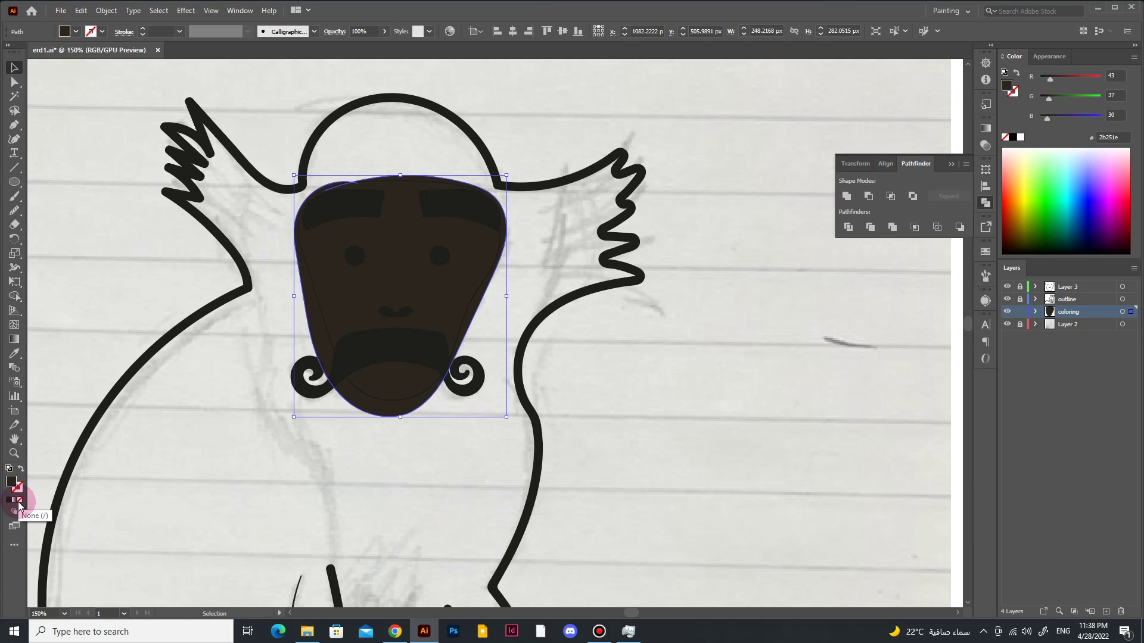
double_click(11, 481)
key("Return")
Step: Choose greyish brown #514c3d as the Paintbrush colour
left_click(649, 325)
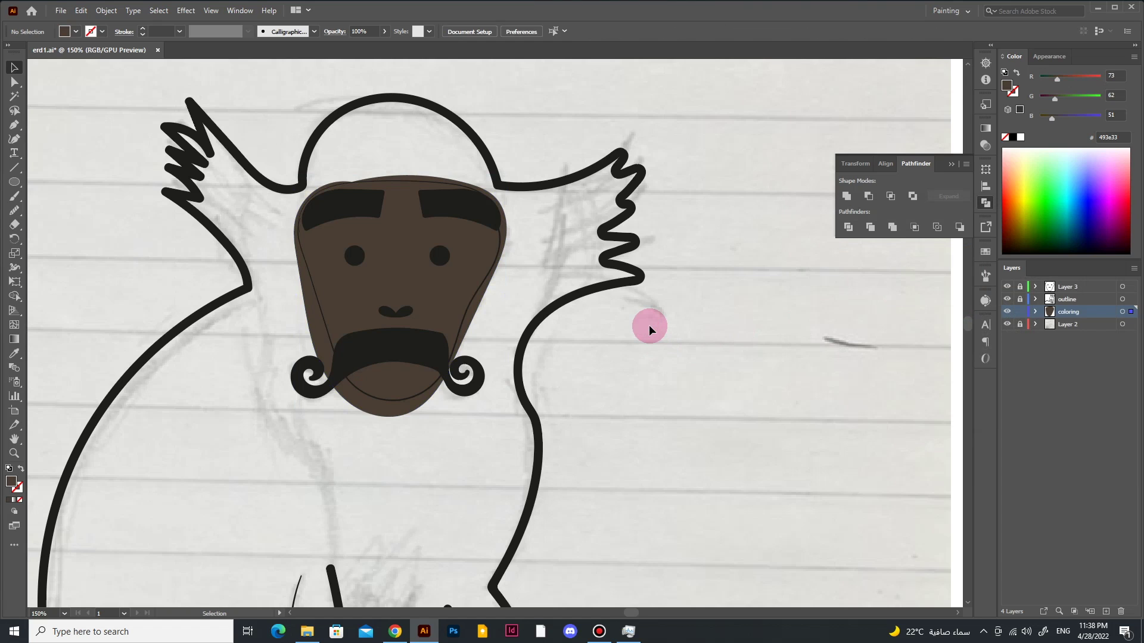
left_click(14, 196)
double_click(11, 481)
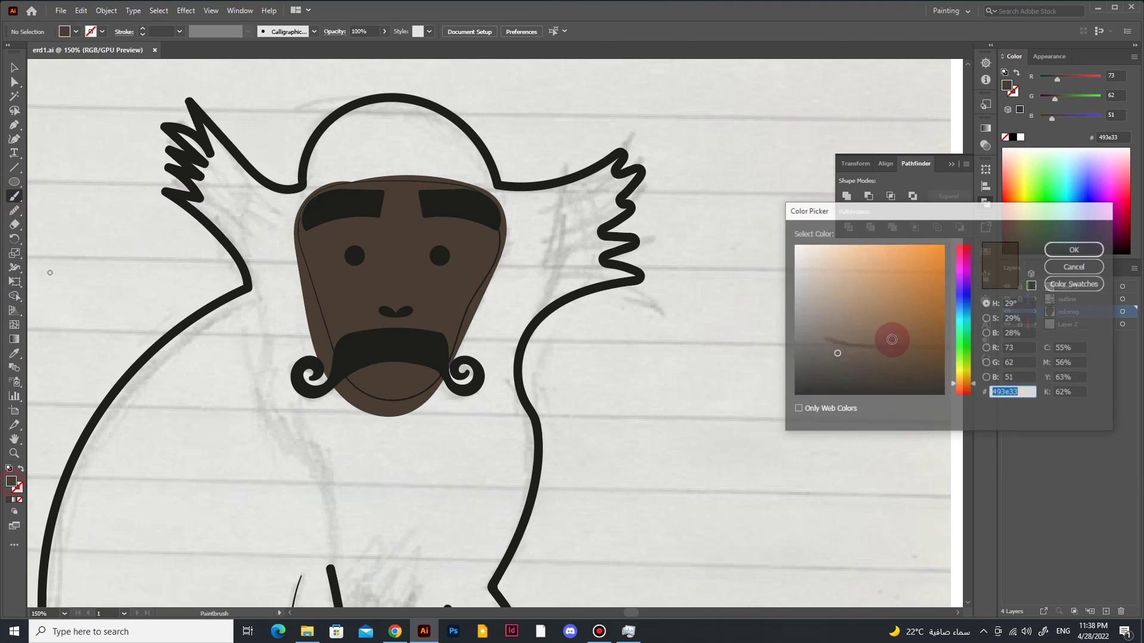
left_click(828, 340)
left_click(1077, 251)
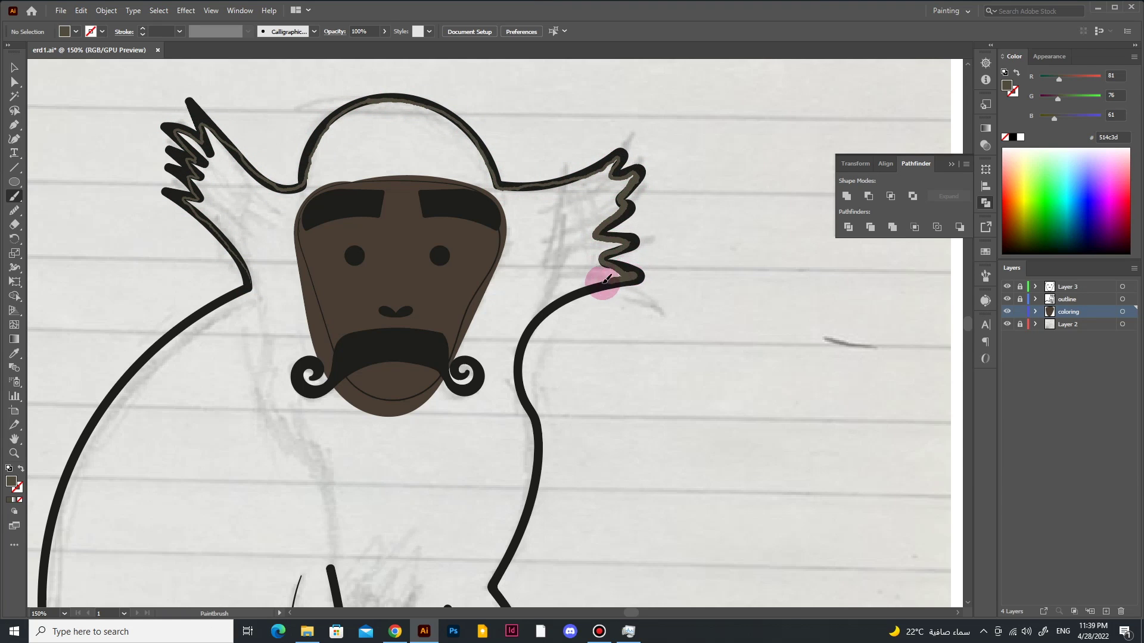
Step: Paint a filled fur shape around head and shoulders below the face, fitting anchors to the ears
left_click_drag(532, 435, 263, 262)
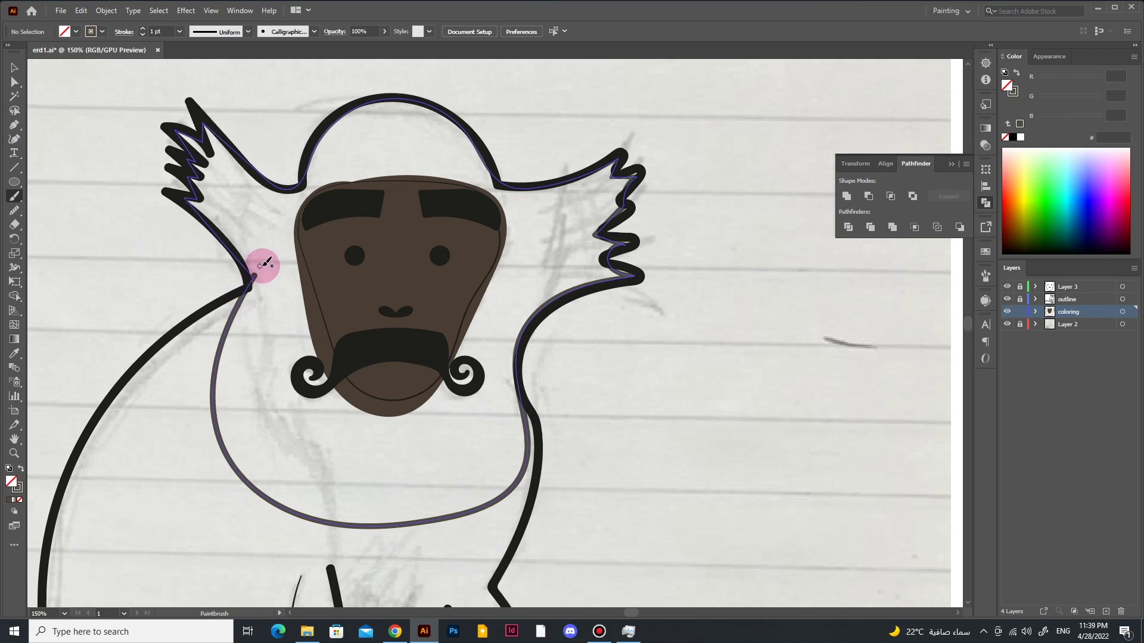
key("shift+x")
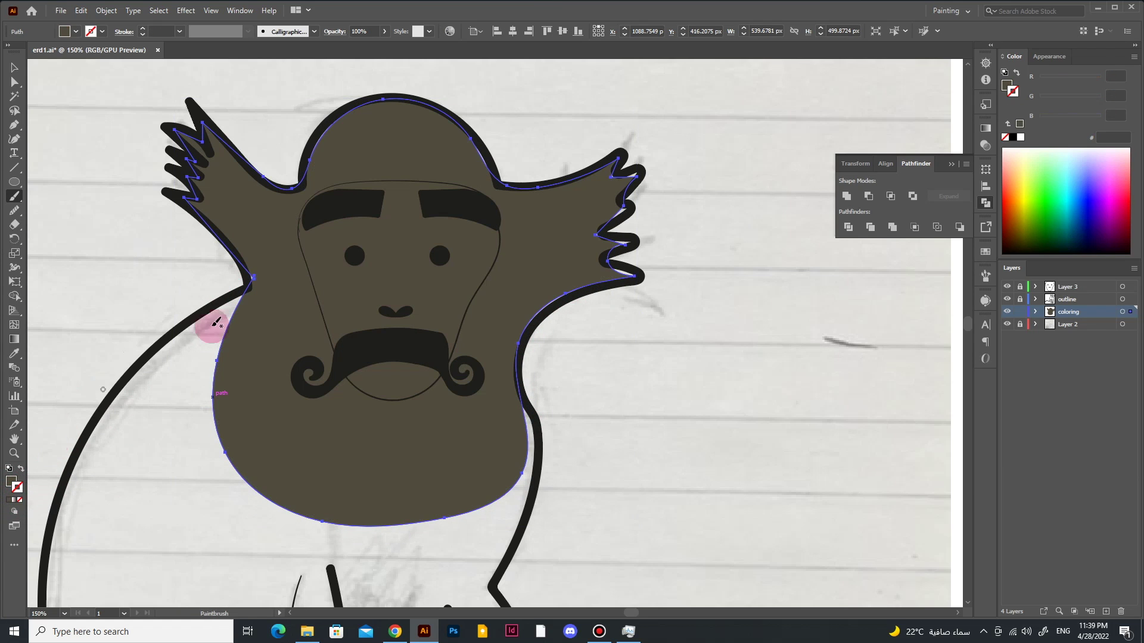
left_click_drag(1097, 341, 1091, 363)
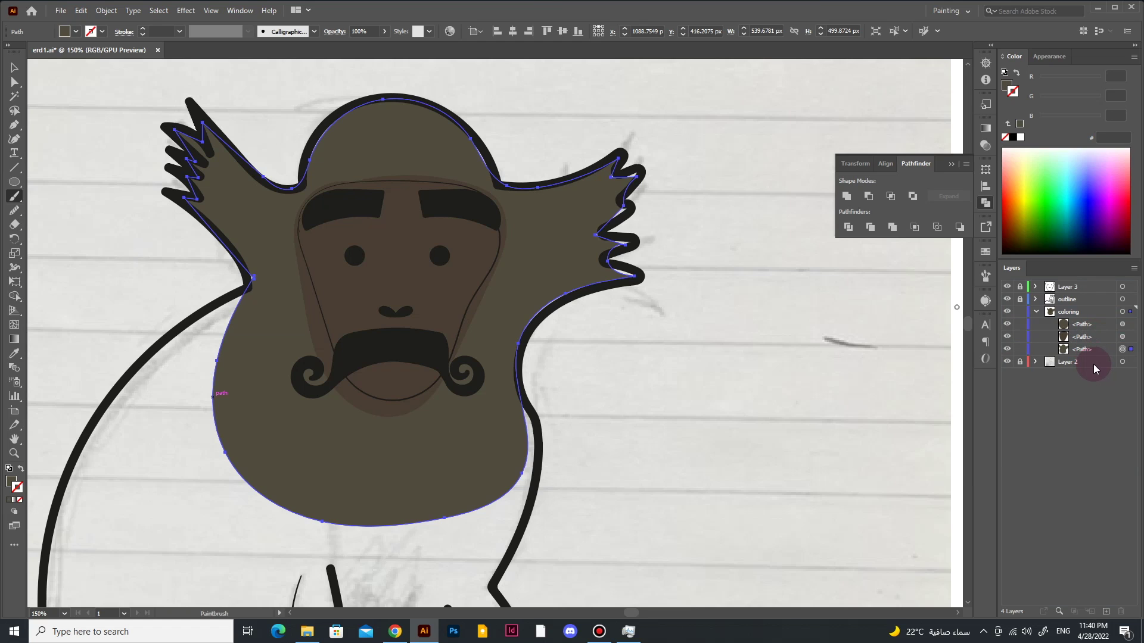
key("a")
left_click_drag(471, 138, 476, 140)
left_click_drag(637, 177, 643, 172)
left_click(625, 207)
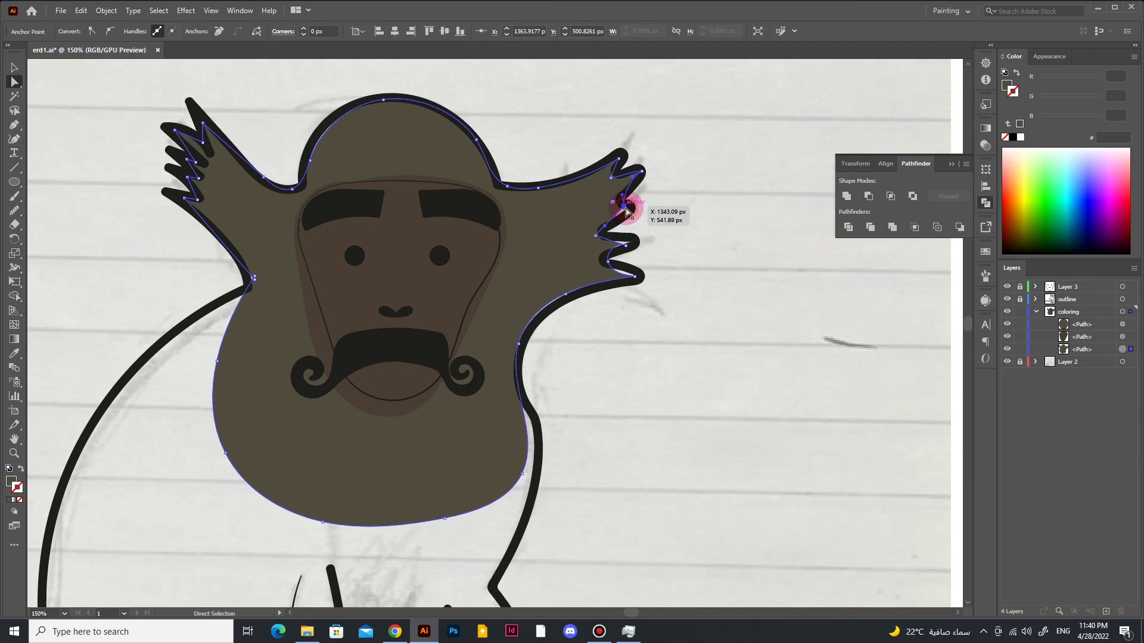
mouse_move(626, 209)
left_mouse_down()
mouse_move(635, 251)
mouse_move(524, 322)
left_mouse_up()
scroll(179, 511, "down", 3)
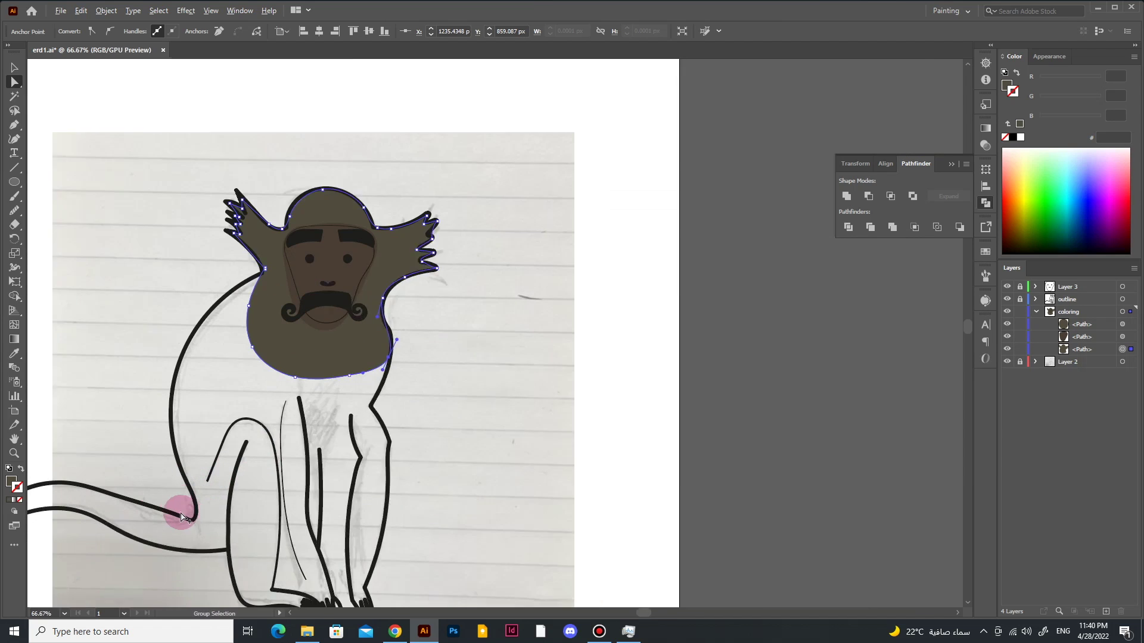
scroll(188, 519, "up", 2)
scroll(301, 149, "up", 2)
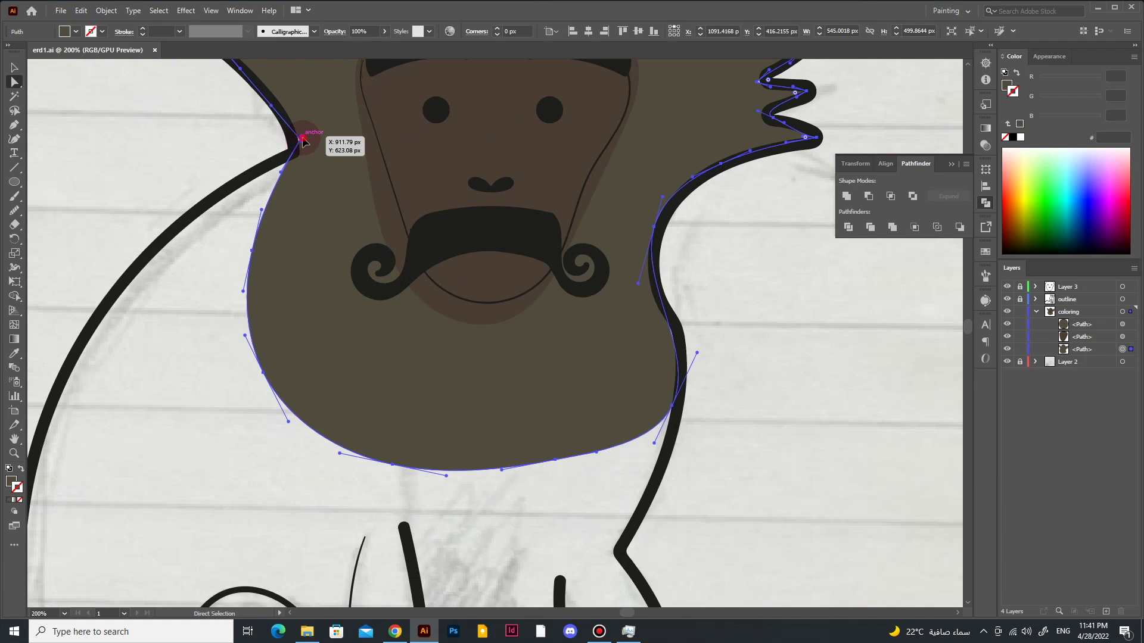
scroll(298, 155, "down", 2)
scroll(237, 357, "down", 2)
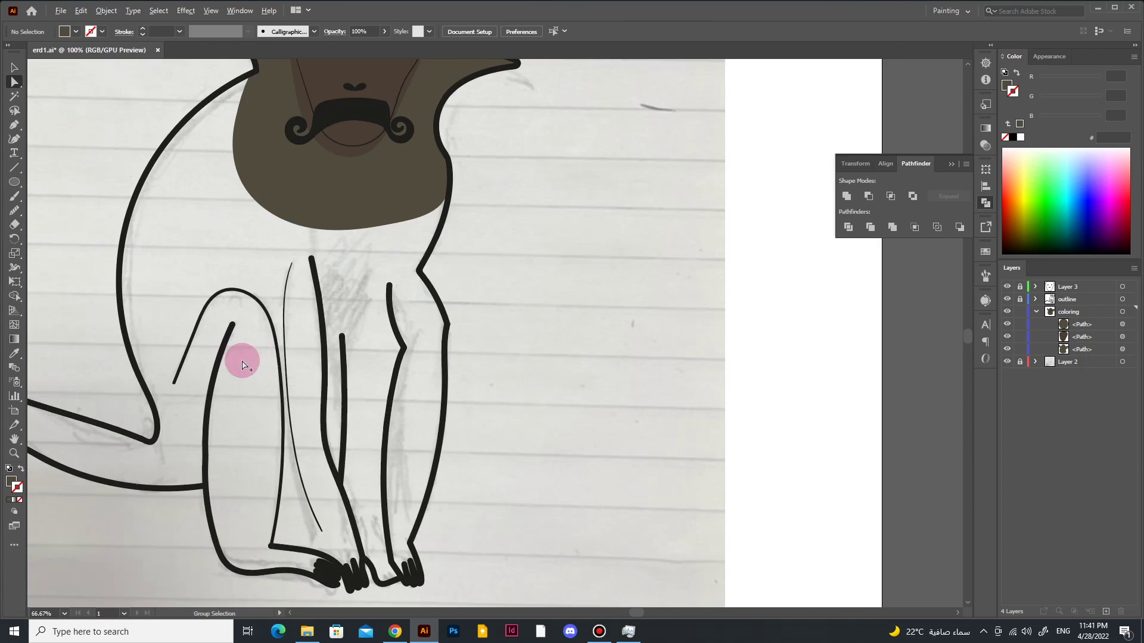
scroll(233, 232, "down", 2)
scroll(403, 138, "up", 2)
scroll(402, 138, "up", 2)
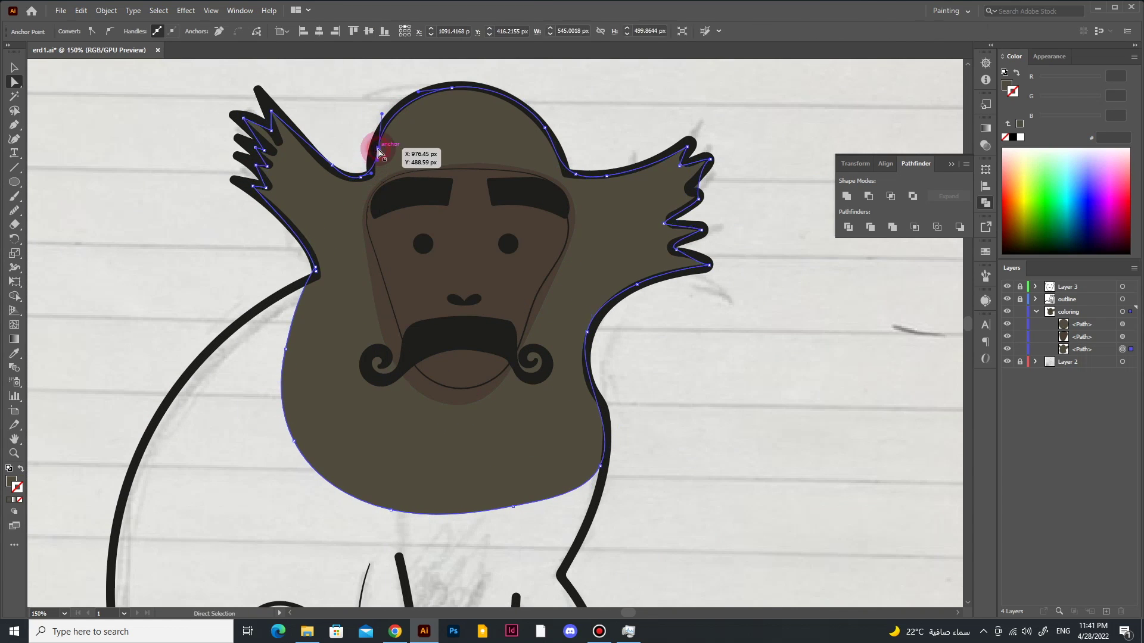
scroll(407, 128, "up", 2)
left_click(476, 127)
scroll(513, 137, "up", 1)
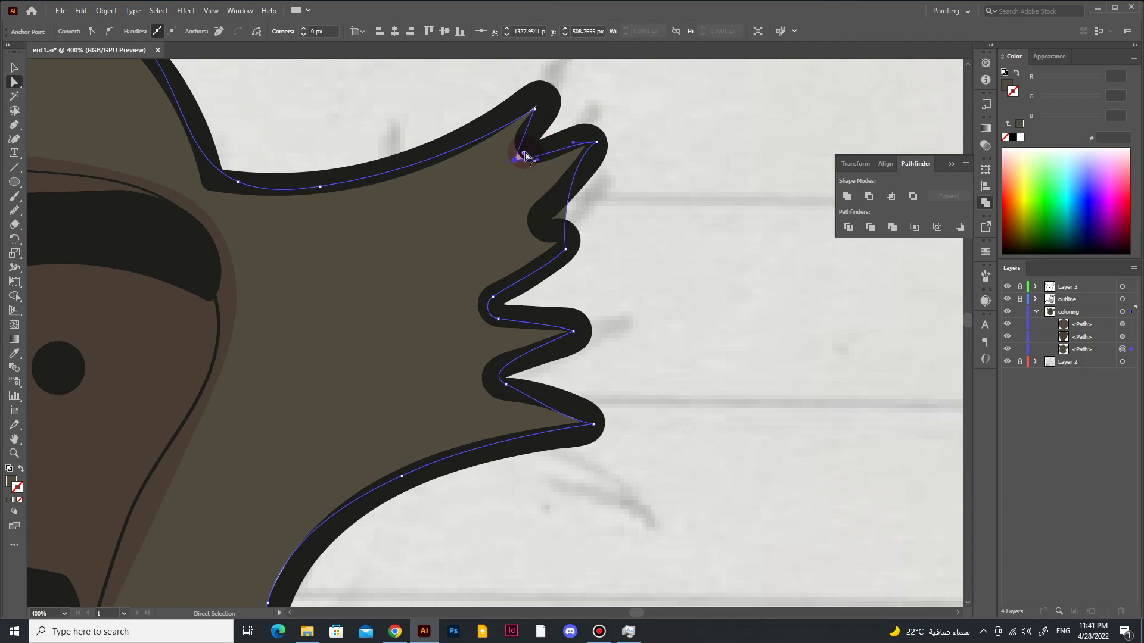
scroll(357, 499, "up", 2)
scroll(221, 254, "down", 3)
scroll(576, 454, "down", 2)
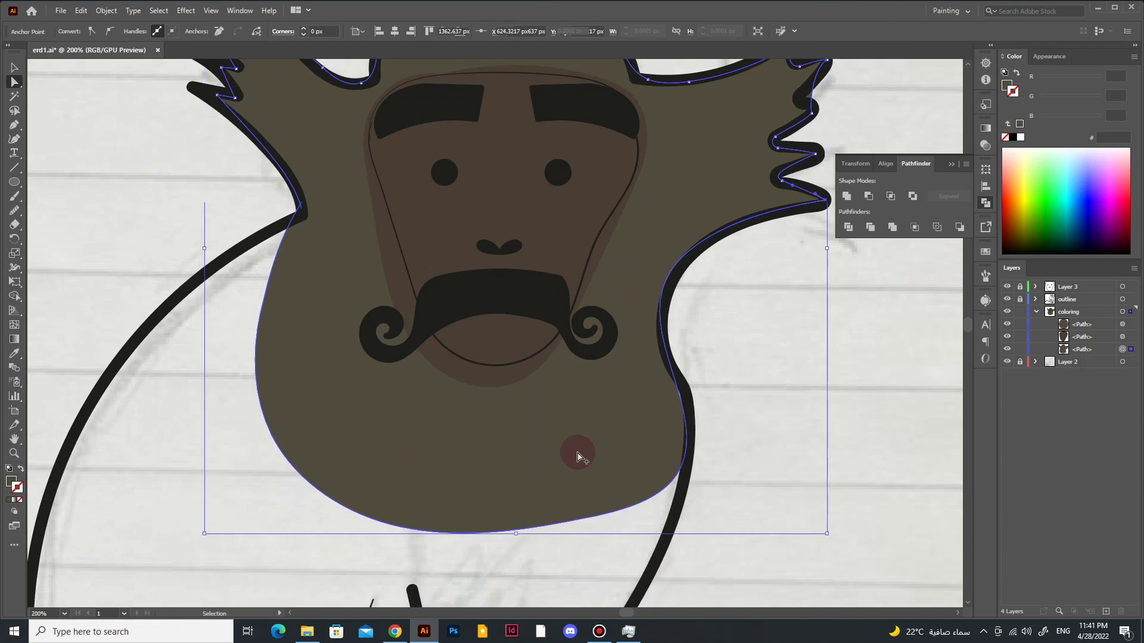
scroll(576, 454, "down", 2)
key("b")
left_click(528, 307)
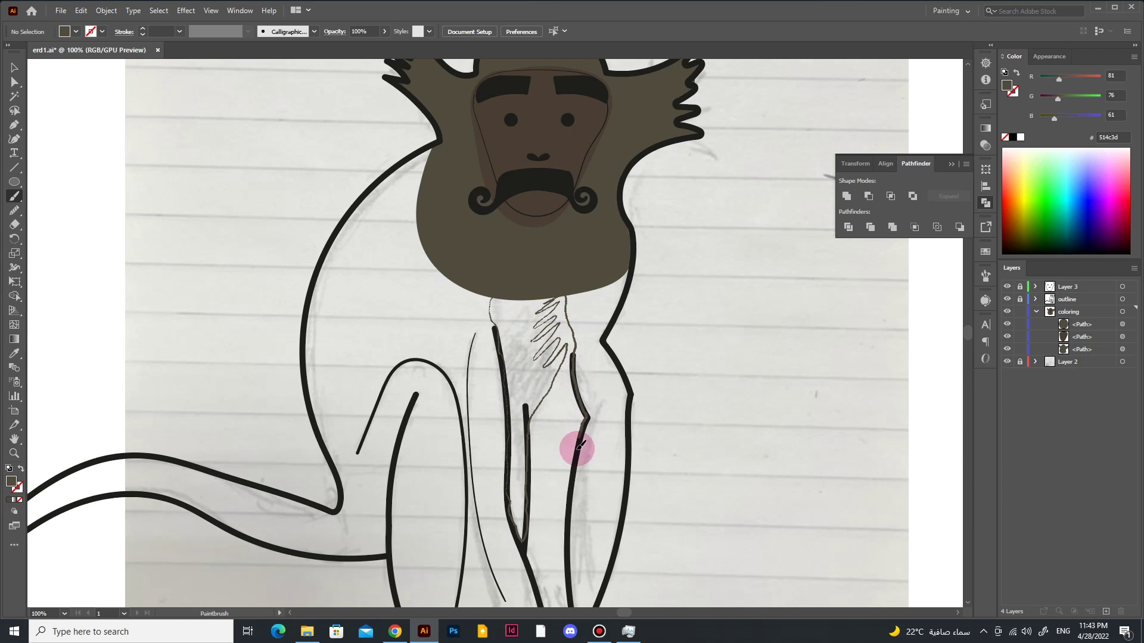
Step: Paint a jagged chest-fur strip and fill the fur light grey (#afaba0)
left_click_drag(576, 290, 494, 307)
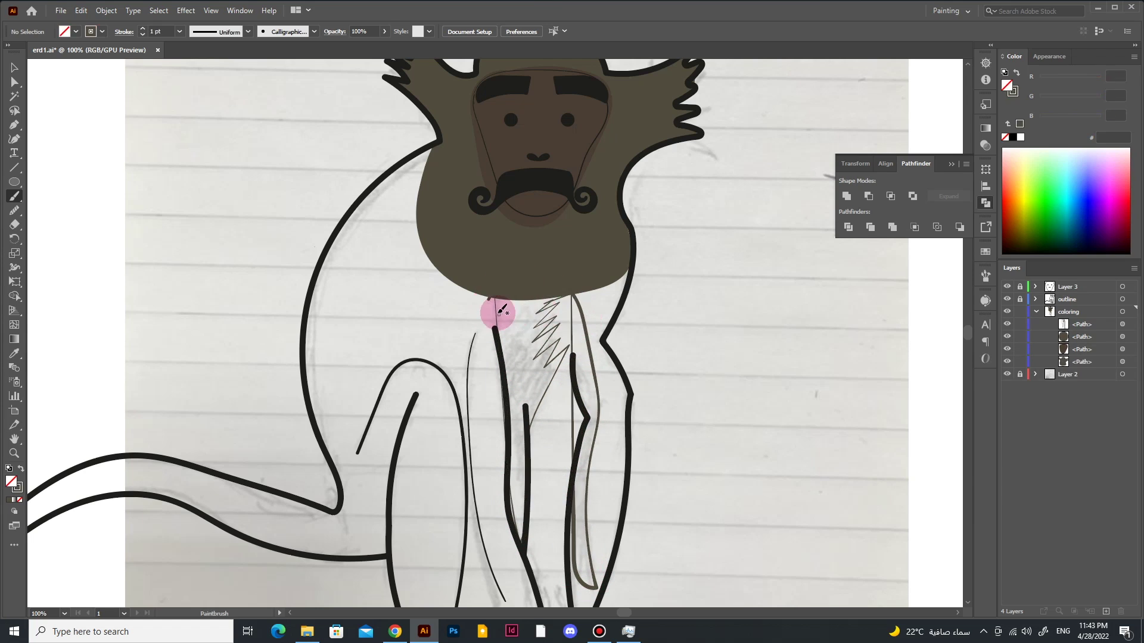
left_click(15, 69)
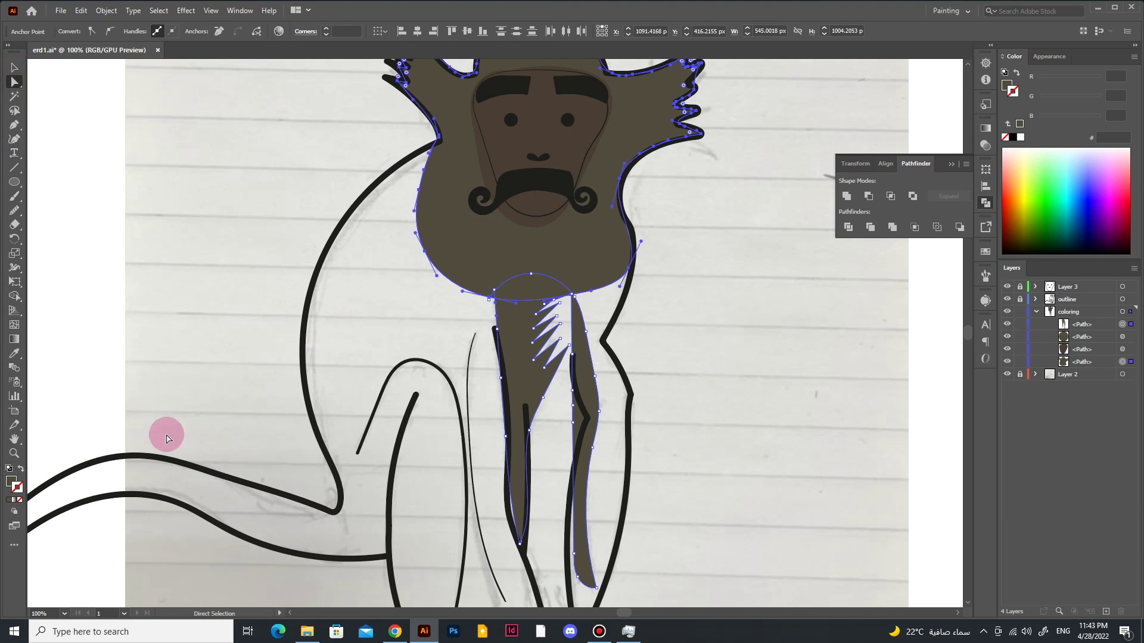
double_click(11, 481)
left_click(799, 286)
key("Return")
Step: Move the grey fur shapes below the brown face in the Layers order
key("ctrl+minus")
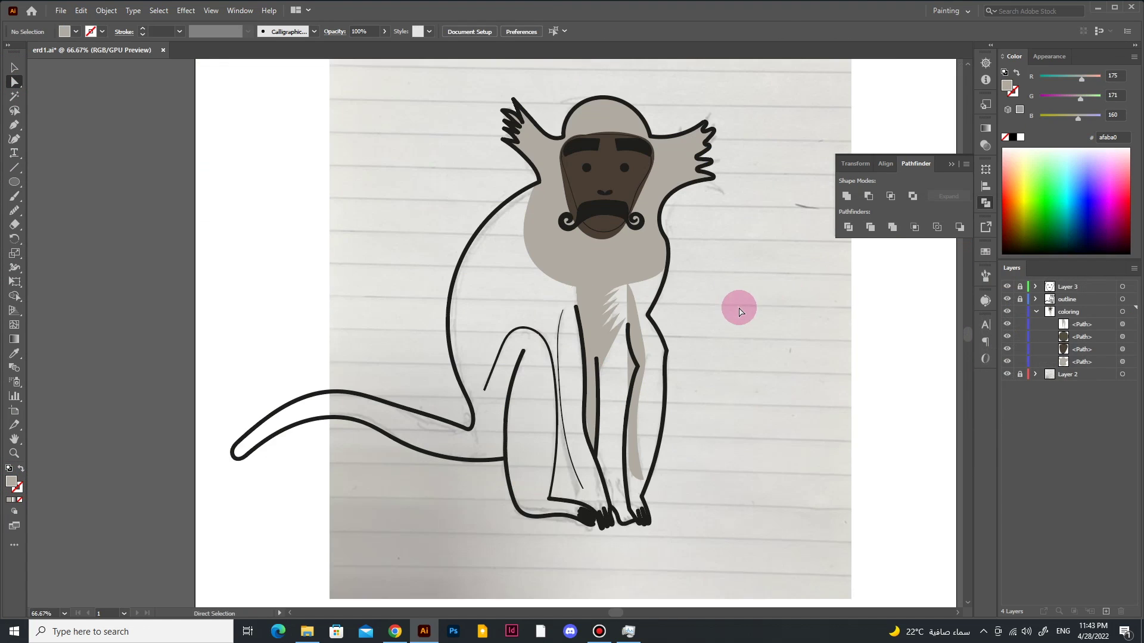
key("shift+m")
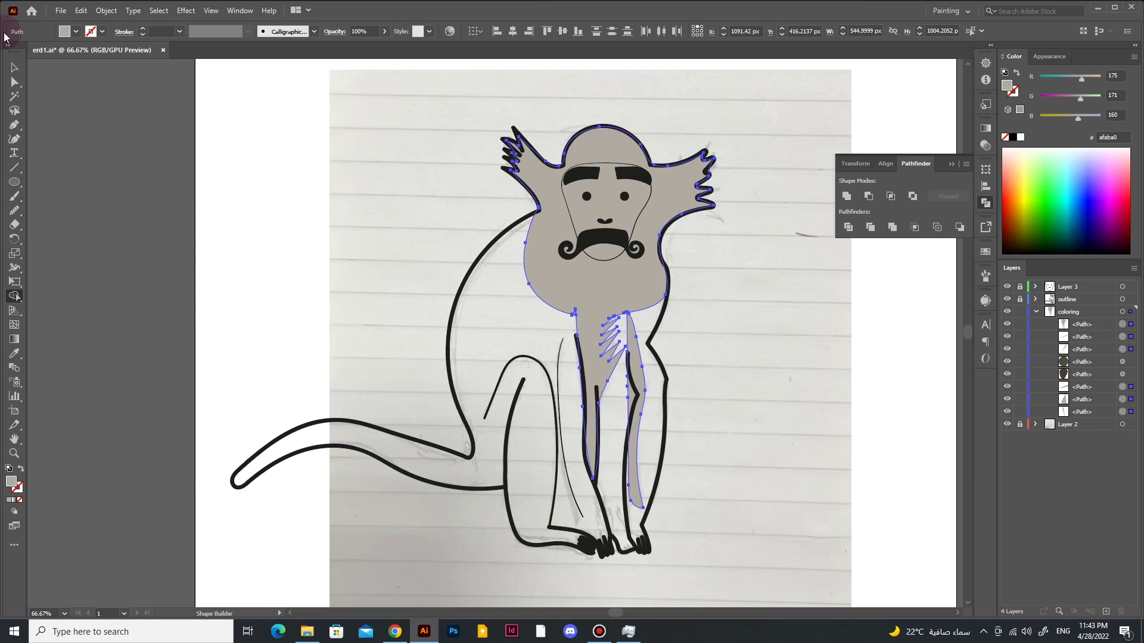
left_click_drag(1082, 324, 1085, 386)
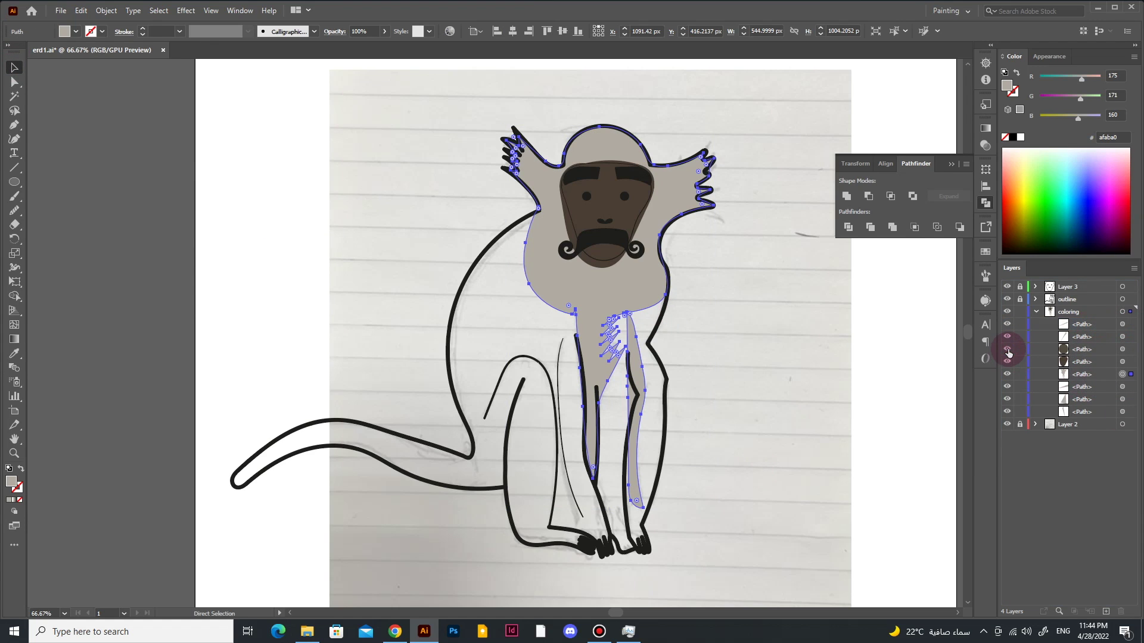
left_click(877, 331)
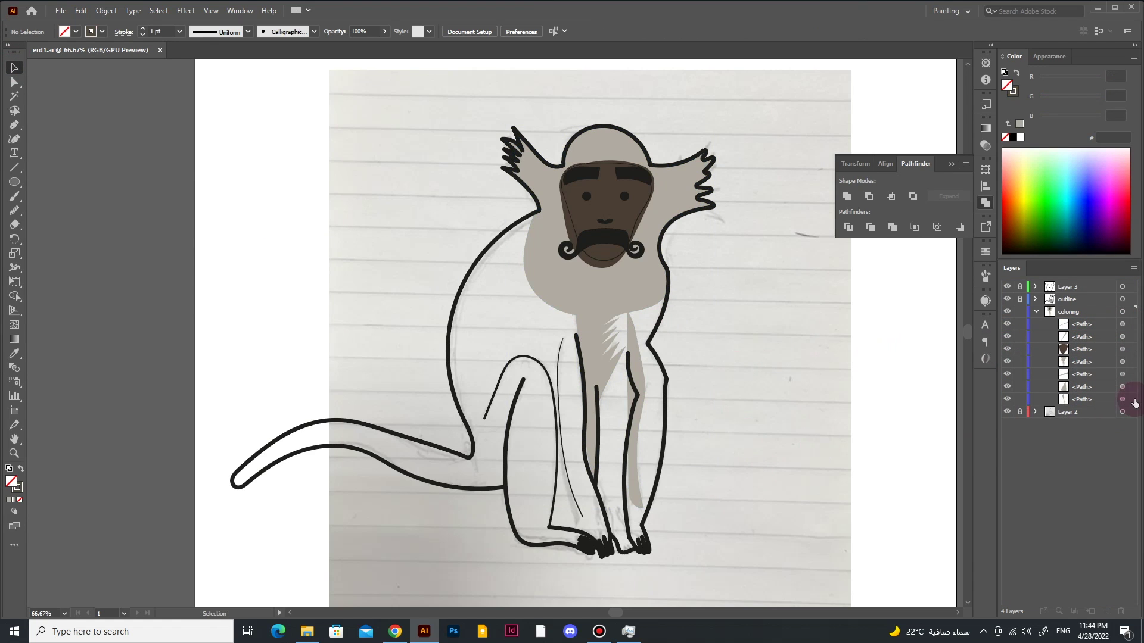
Step: Merge all the grey fur pieces into one shape with the Shape Builder
key("ctrl+a")
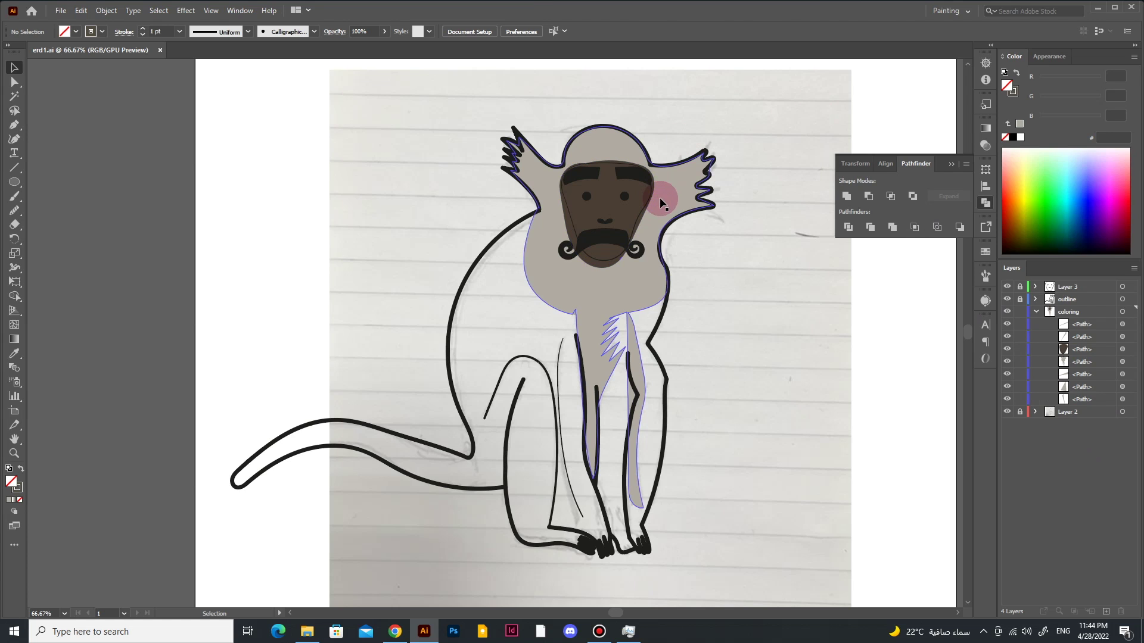
left_click(15, 296)
left_click(642, 214)
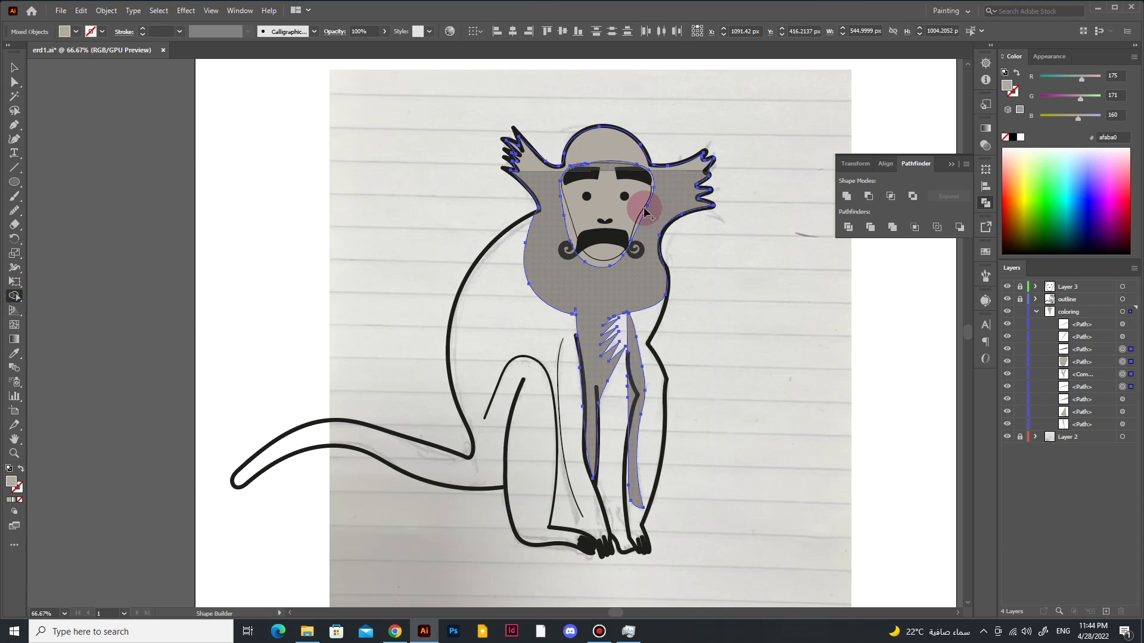
Step: Reshape the face's chin and right jaw curve by dragging its anchors
key("a")
scroll(380, 434, "up", 3)
scroll(380, 434, "up", 1)
left_click_drag(396, 381, 560, 370)
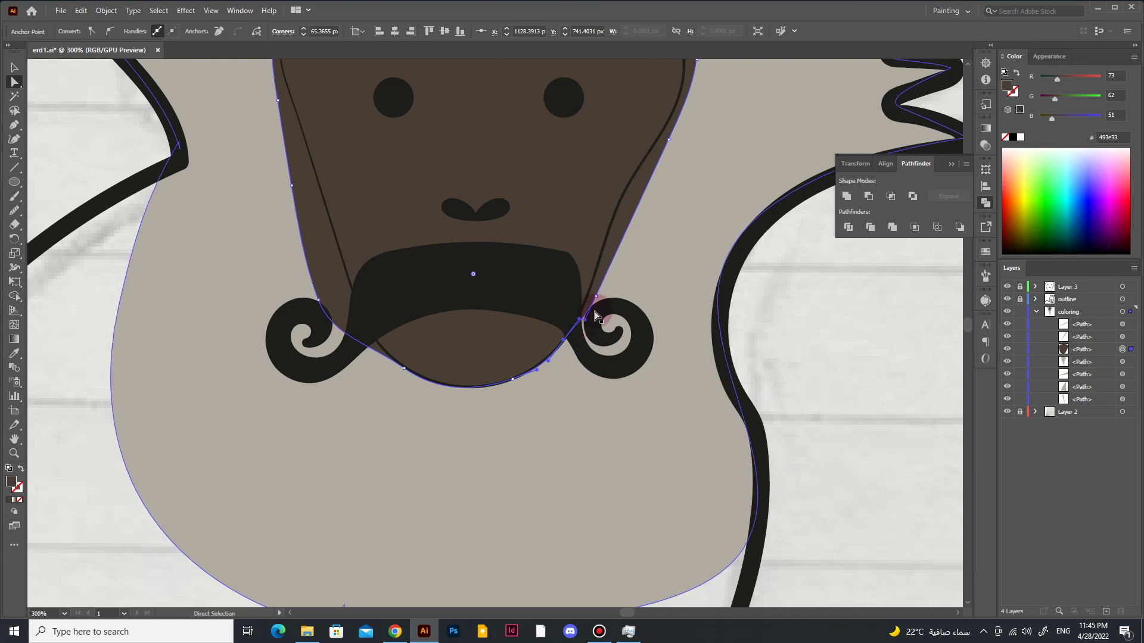
left_click_drag(597, 278, 611, 215)
left_click_drag(650, 158, 634, 173)
scroll(634, 174, "up", 3)
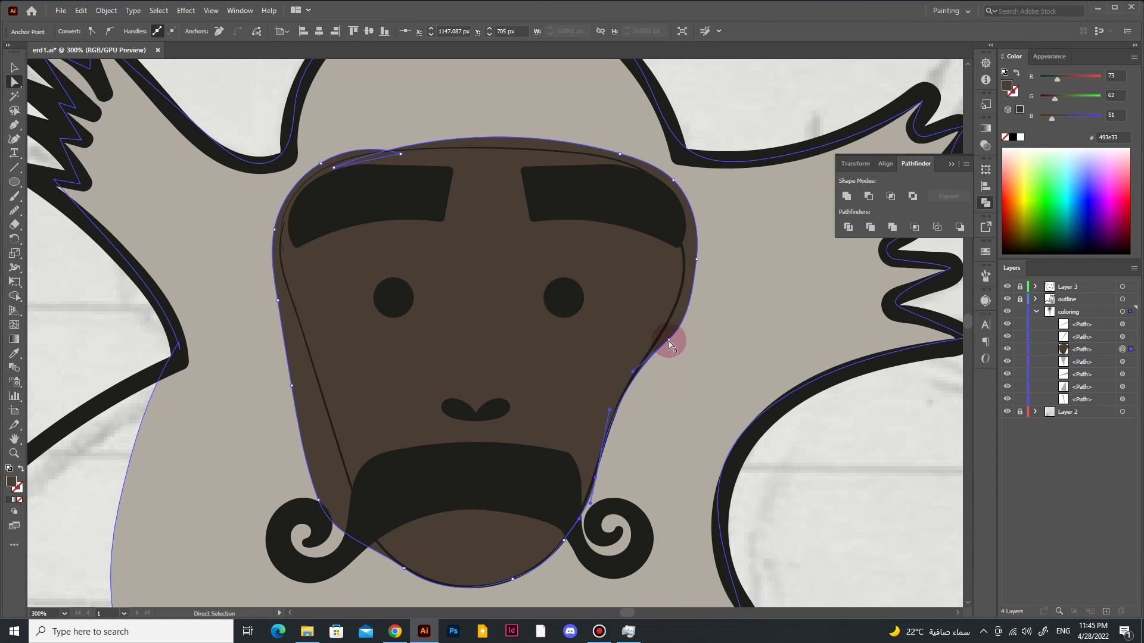
mouse_move(699, 262)
left_mouse_down()
mouse_move(687, 302)
mouse_move(685, 292)
left_mouse_up()
Step: Flatten and smooth the face's top edge over the brows, then reselect the face fill
left_click(674, 180)
scroll(659, 211, "up", 1)
left_click_drag(652, 217, 626, 200)
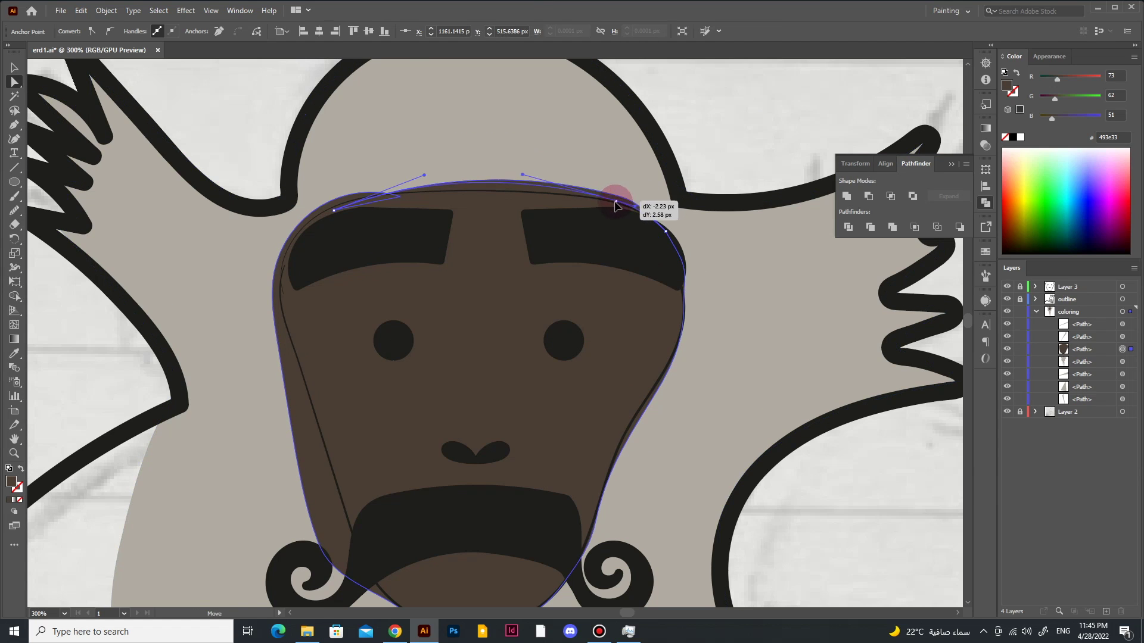
left_click_drag(332, 209, 396, 186)
left_click_drag(625, 201, 614, 197)
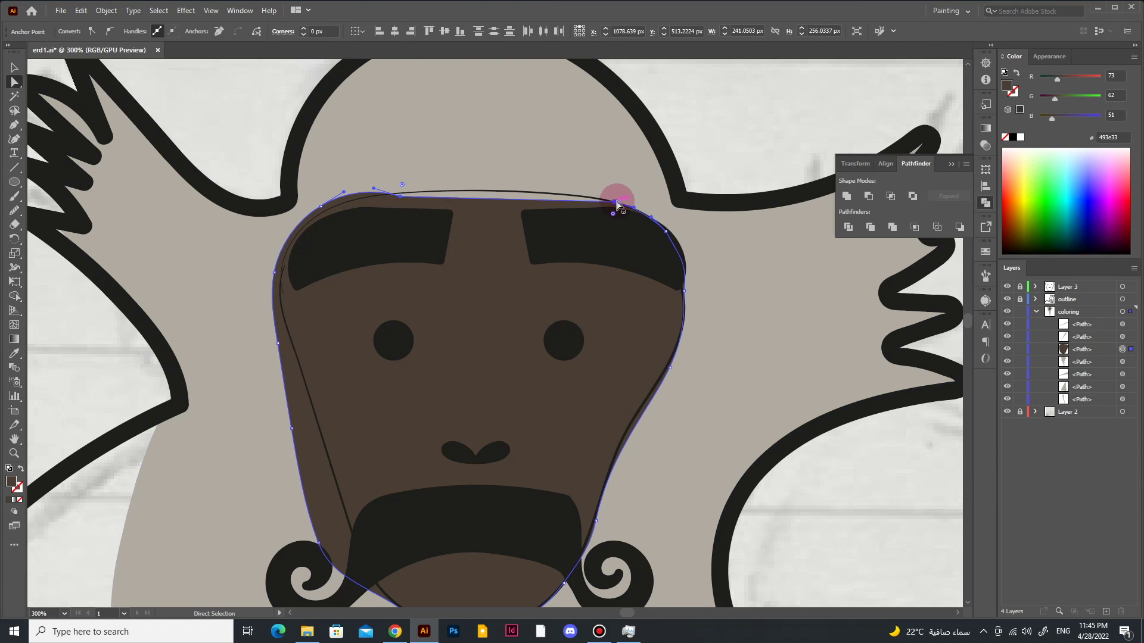
left_click_drag(408, 184, 593, 189)
left_click(590, 213)
left_click(352, 186)
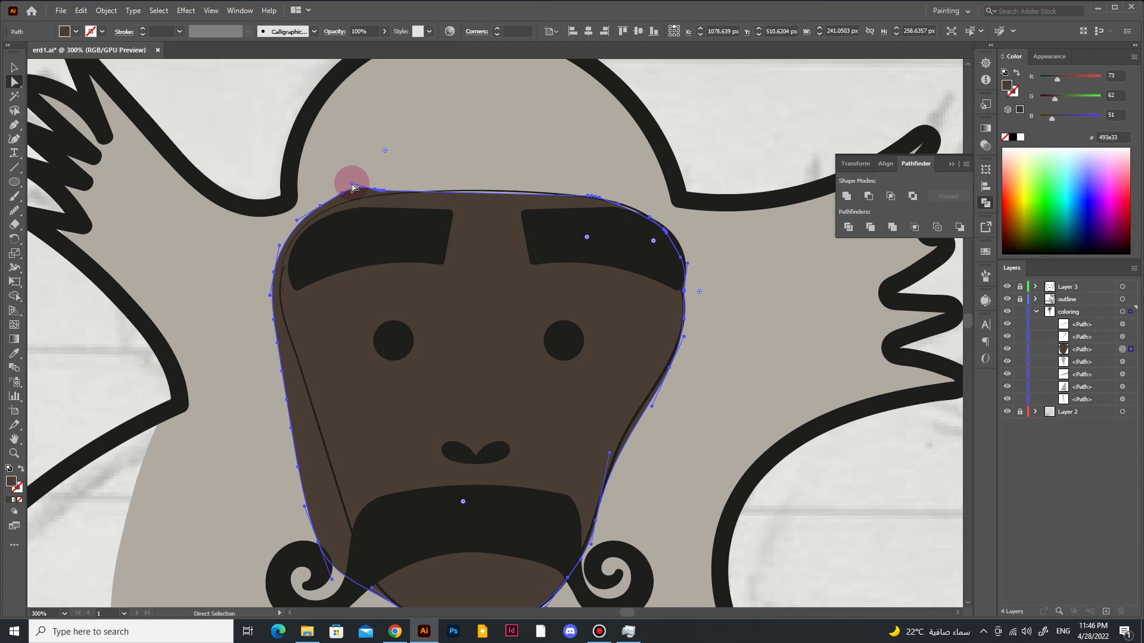
left_click(14, 67)
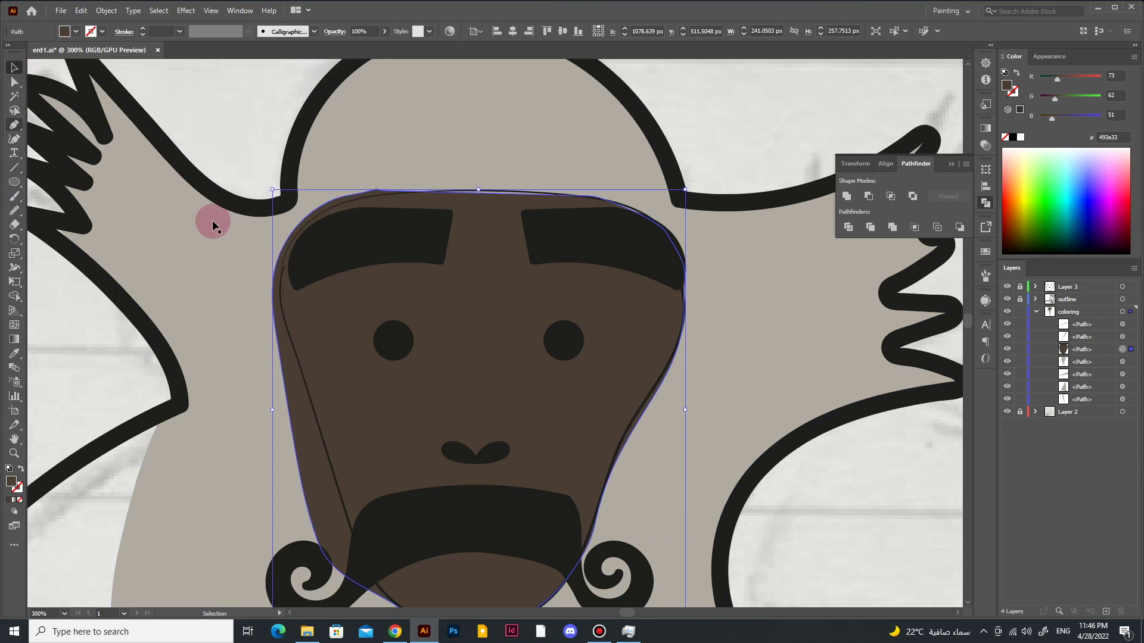
key("ctrl+minus")
key("ctrl+equal")
Step: Delete the old face fill and start a new pen path across the forehead
key("Delete")
key("p")
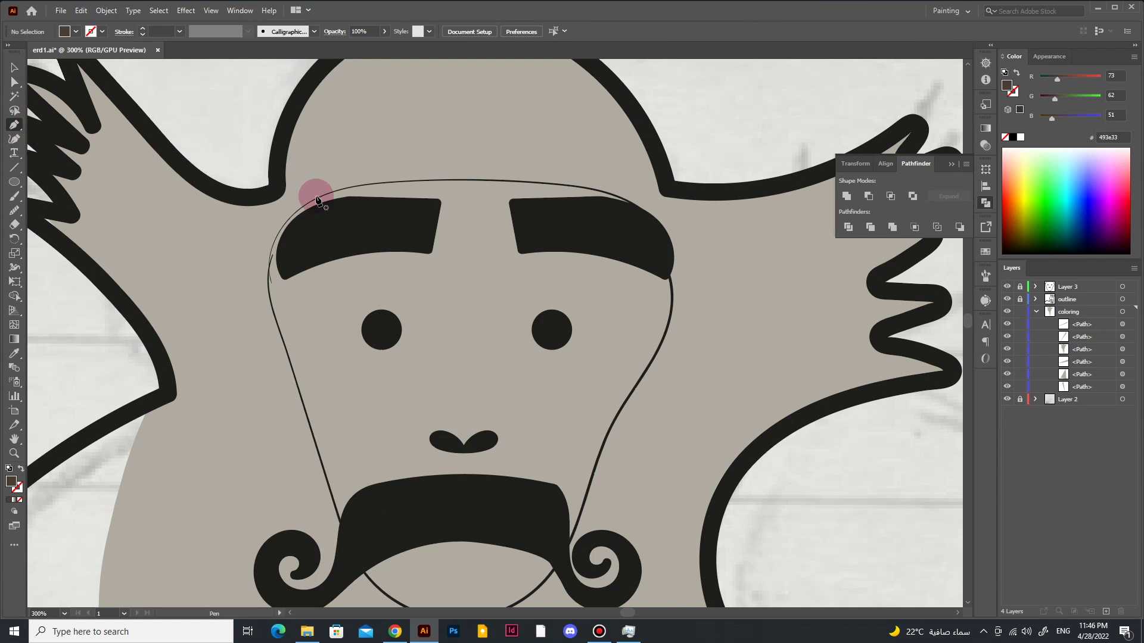
left_click(312, 201)
left_click_drag(640, 208, 764, 268)
key("ctrl+z")
left_click_drag(480, 180, 583, 201)
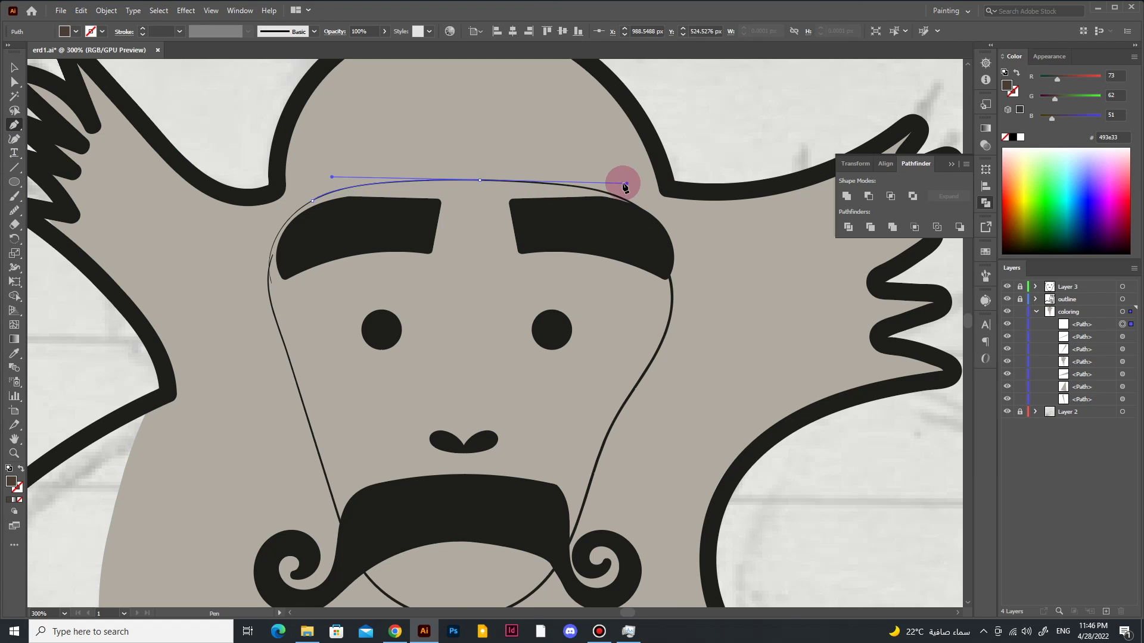
left_click_drag(482, 180, 487, 184)
Step: Trace the new brown face shape down the right cheek, around the chin, and close it
left_click_drag(635, 379, 588, 438)
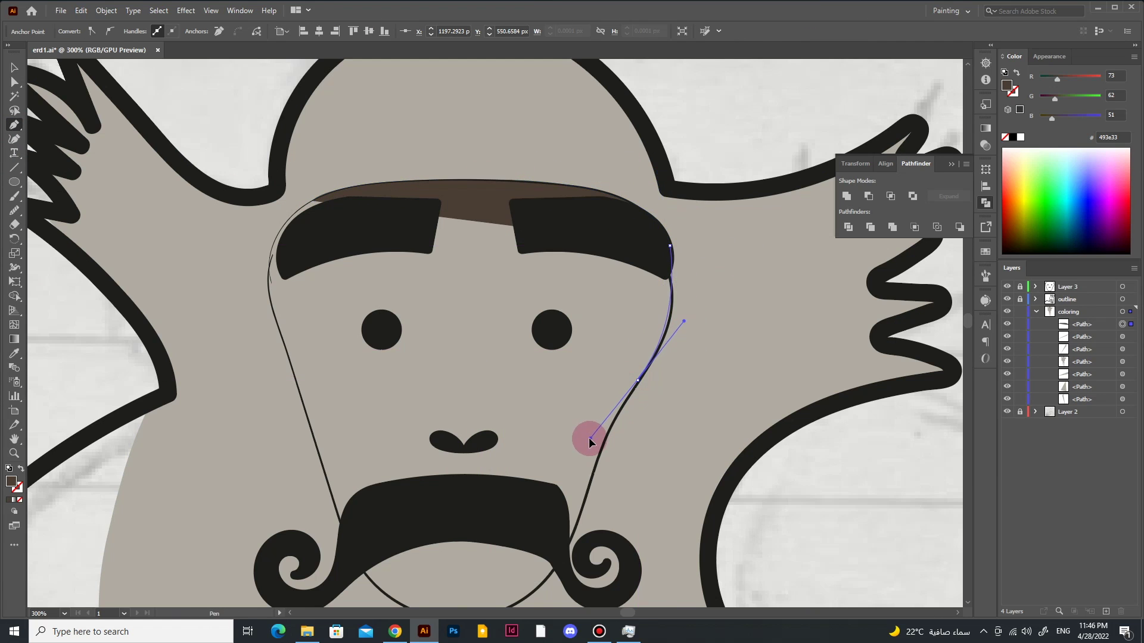
scroll(640, 254, "down", 3)
left_click(596, 343)
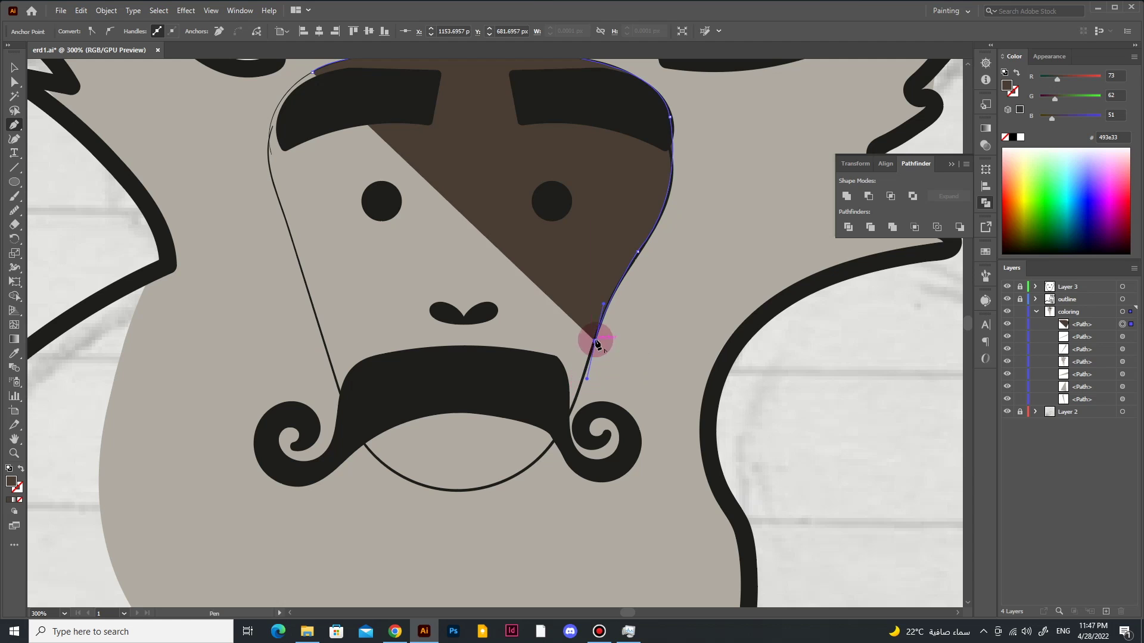
left_click_drag(437, 488, 342, 396)
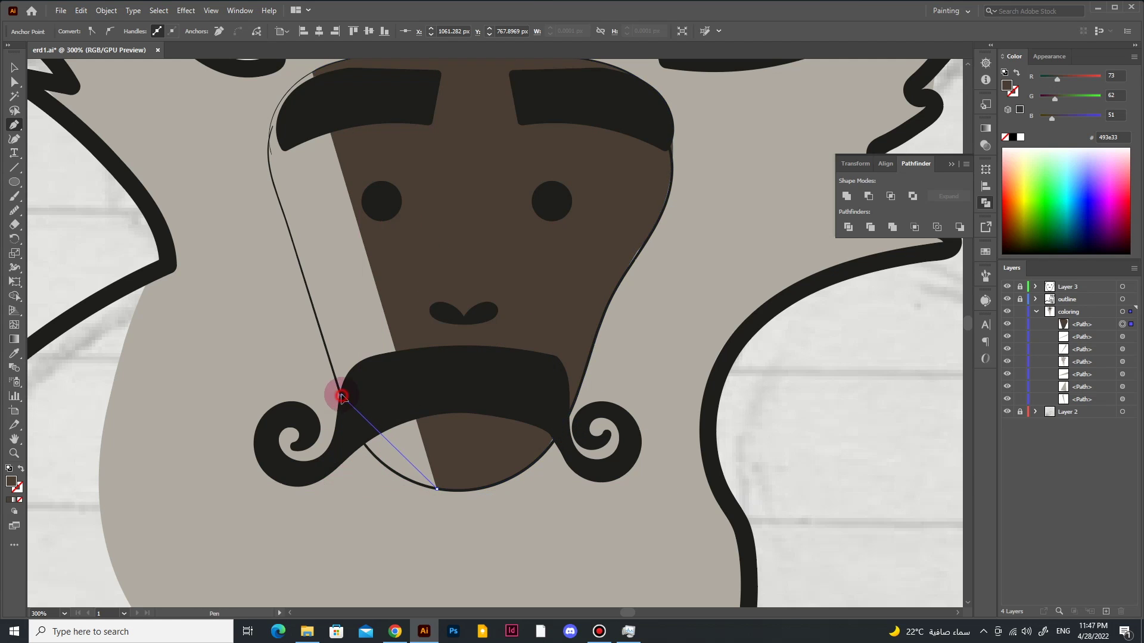
left_click_drag(315, 305, 265, 133)
left_click_drag(307, 71, 394, 352)
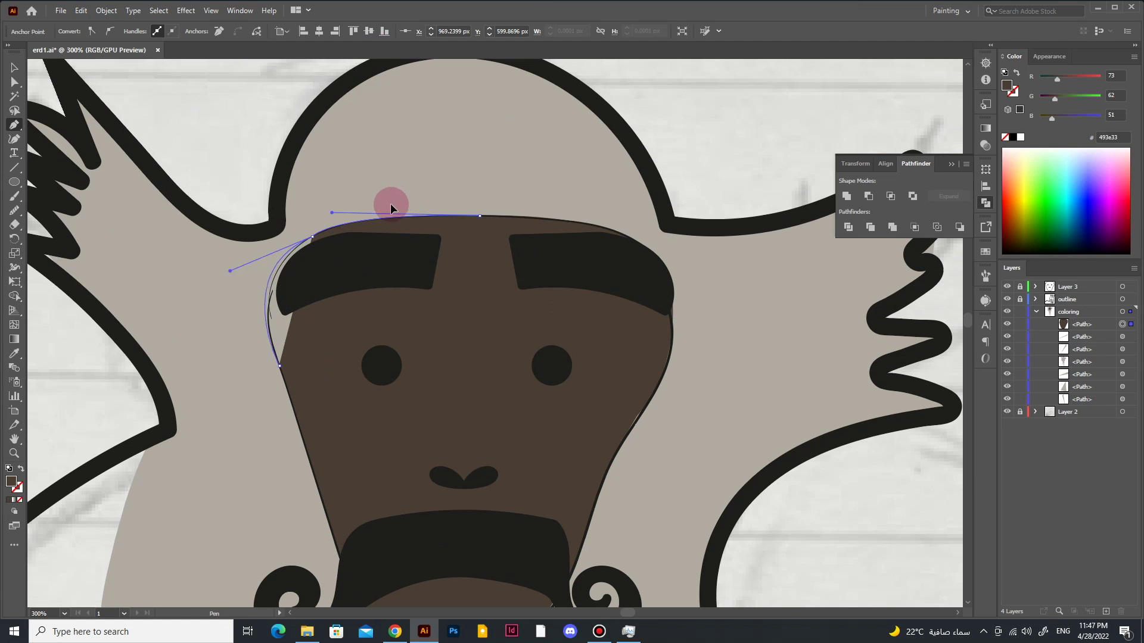
key("ctrl+1")
scroll(357, 345, "down", 5)
Step: Start the body outline at the head and curve it down the monkey's back
scroll(248, 315, "up", 1)
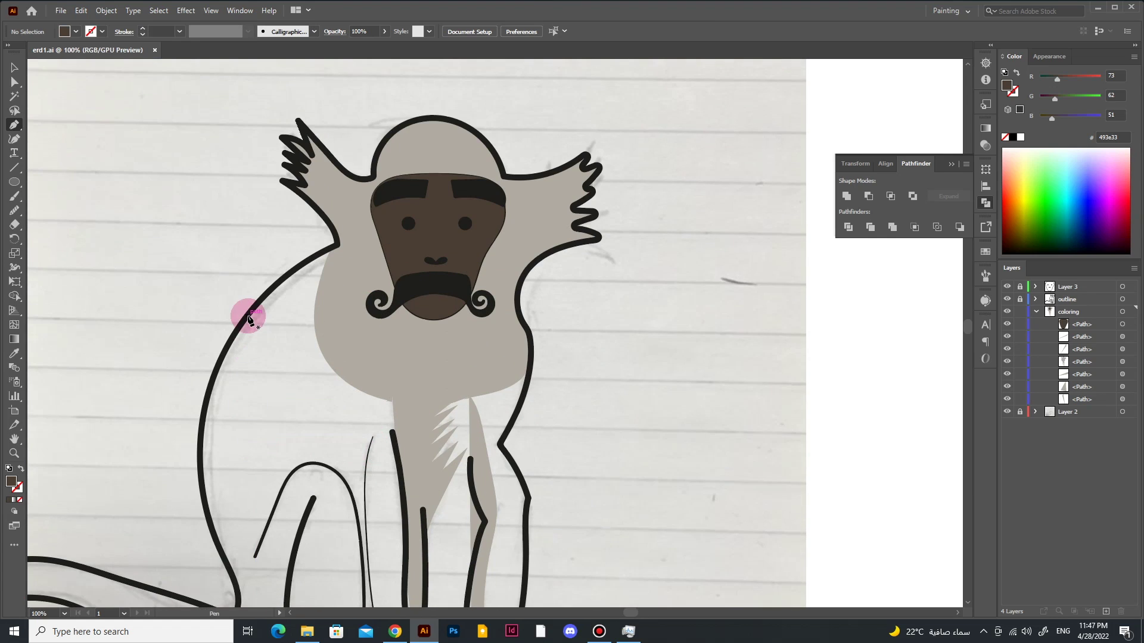
scroll(248, 322, "down", 3)
scroll(403, 518, "down", 3)
scroll(454, 536, "up", 3)
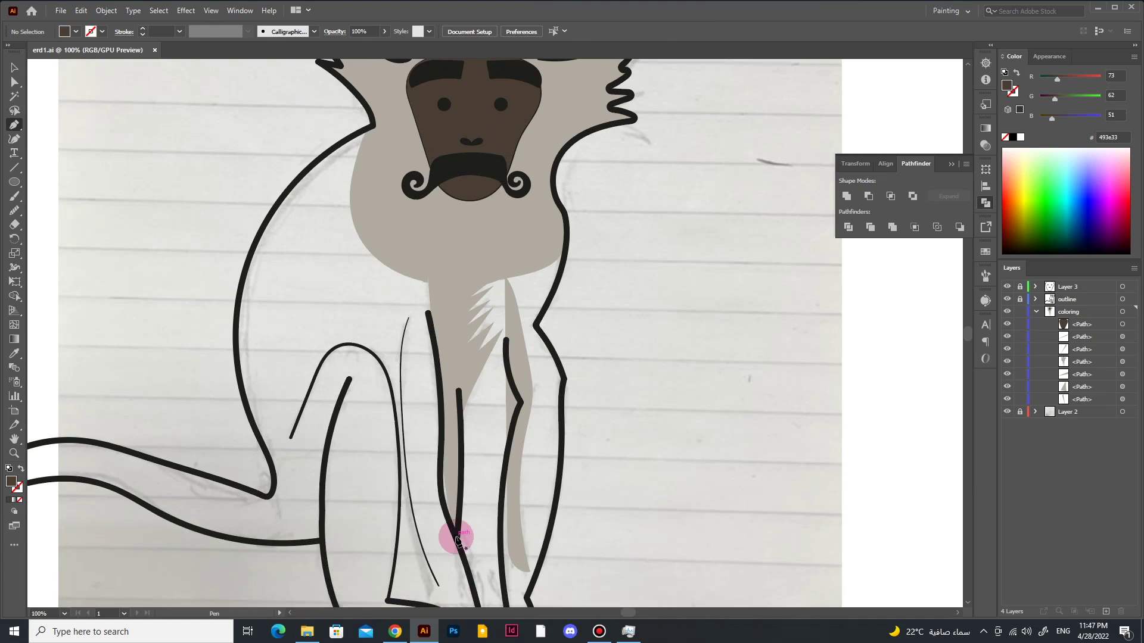
scroll(454, 536, "up", 1)
left_click(1123, 399)
left_click(371, 163)
left_click_drag(240, 331, 225, 452)
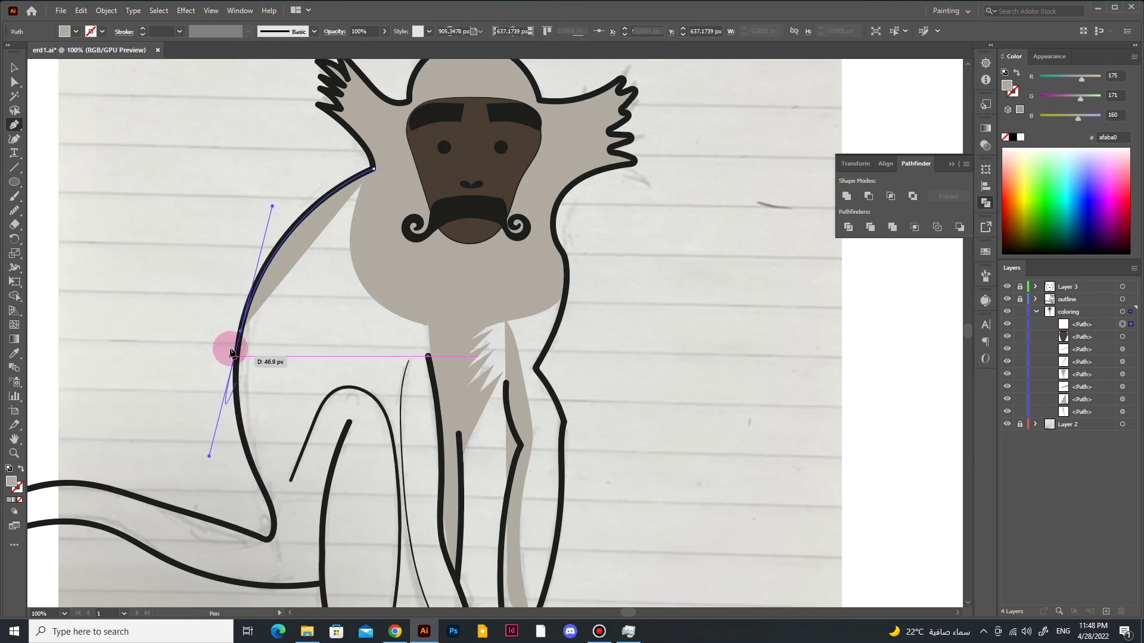
mouse_move(275, 512)
left_mouse_down()
mouse_move(304, 549)
mouse_move(540, 473)
left_mouse_up()
Step: Trace the outline out to the tail tip, along its underside and down the leg
left_click(472, 407)
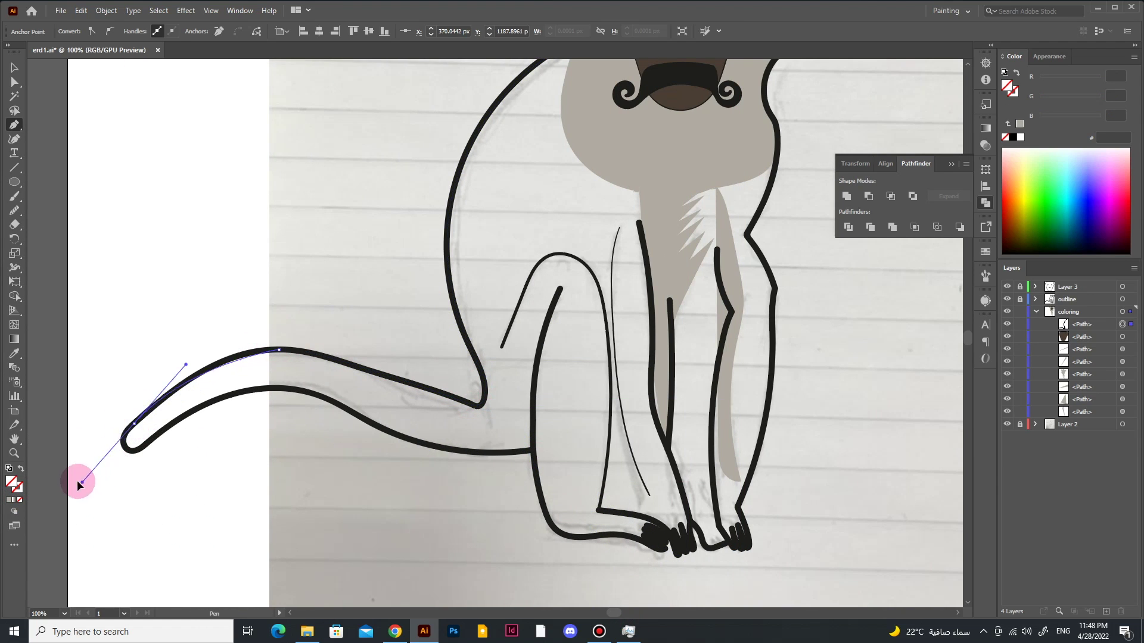
left_click_drag(129, 450, 142, 461)
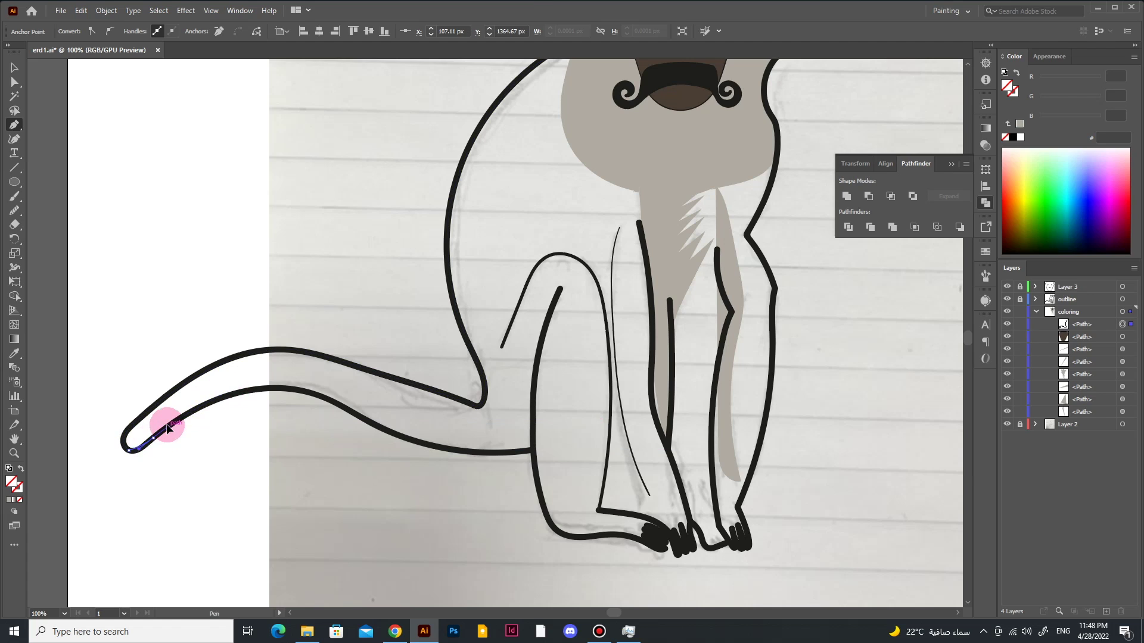
mouse_move(279, 388)
left_mouse_down()
mouse_move(434, 456)
mouse_move(329, 408)
left_mouse_up()
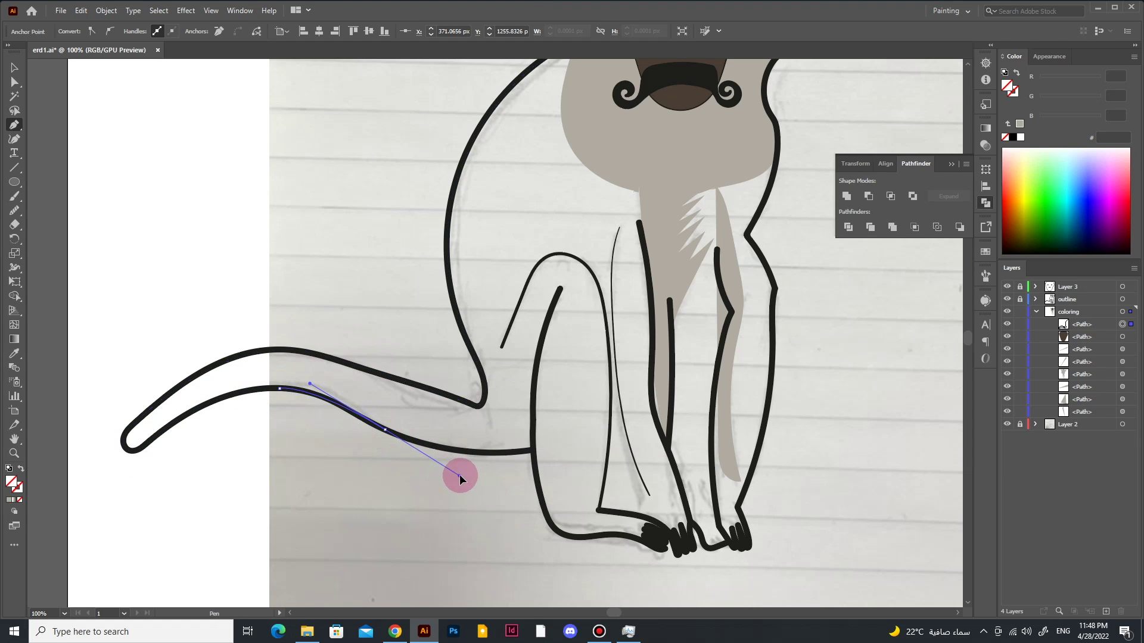
left_click(349, 411)
left_click_drag(532, 450, 633, 434)
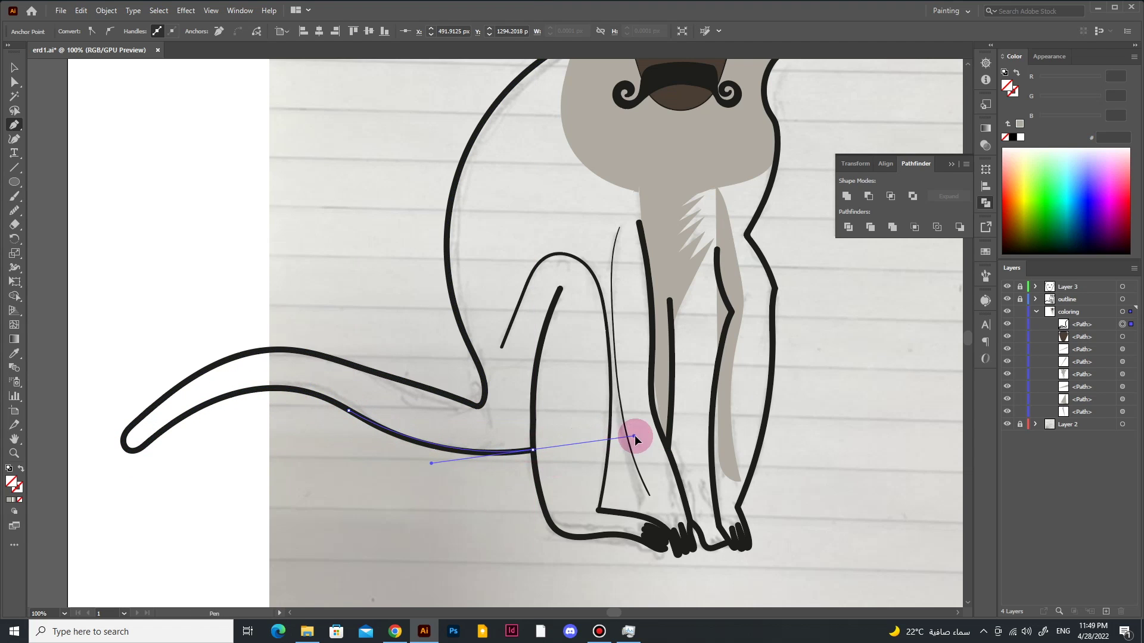
left_click(532, 450, "alt")
left_click_drag(561, 532, 587, 551)
Step: Trace around the foot and toes, then up the right leg and body to the neck
left_click(607, 535)
left_click(657, 549)
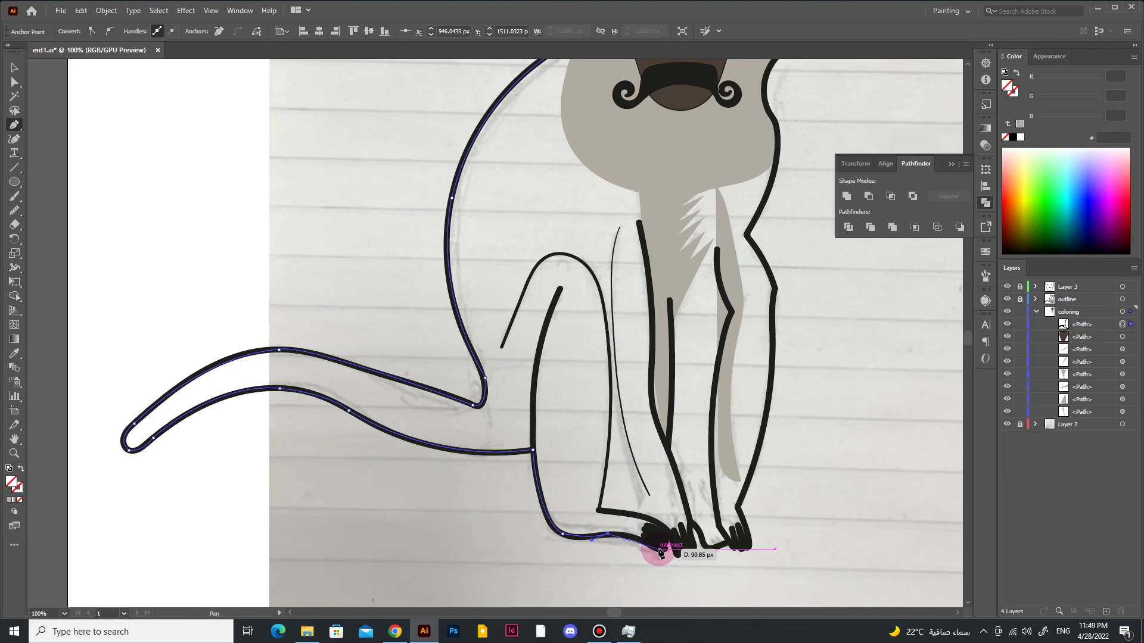
left_click(615, 514)
left_click(678, 548)
left_click(690, 523)
left_click(694, 544)
left_click(704, 547)
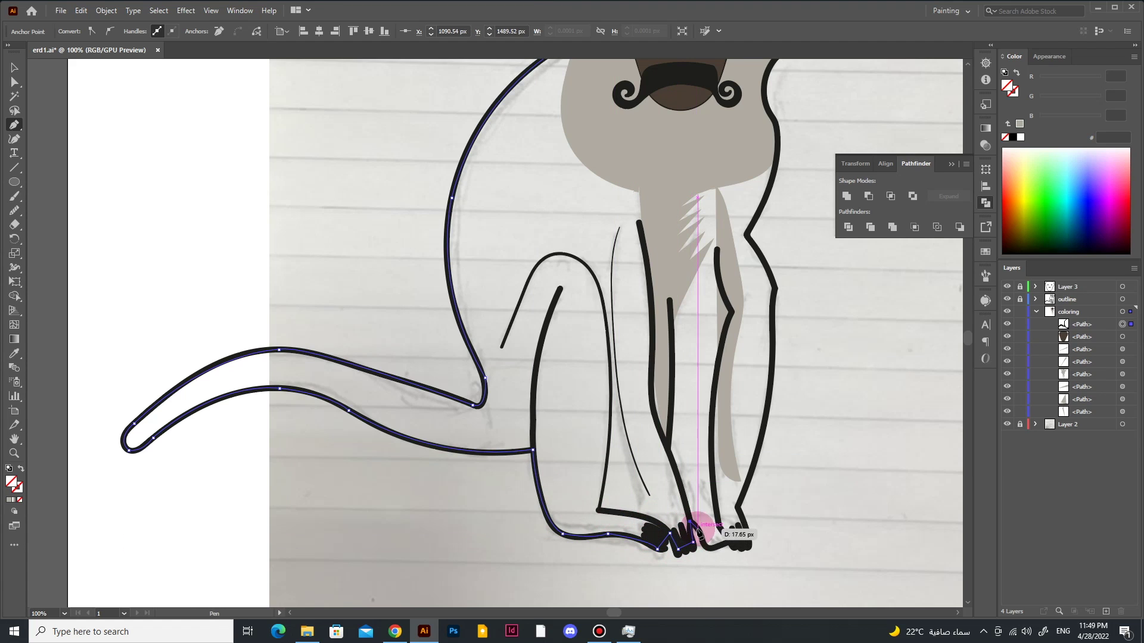
left_click(748, 542)
left_click(739, 511)
left_click_drag(769, 389, 765, 365)
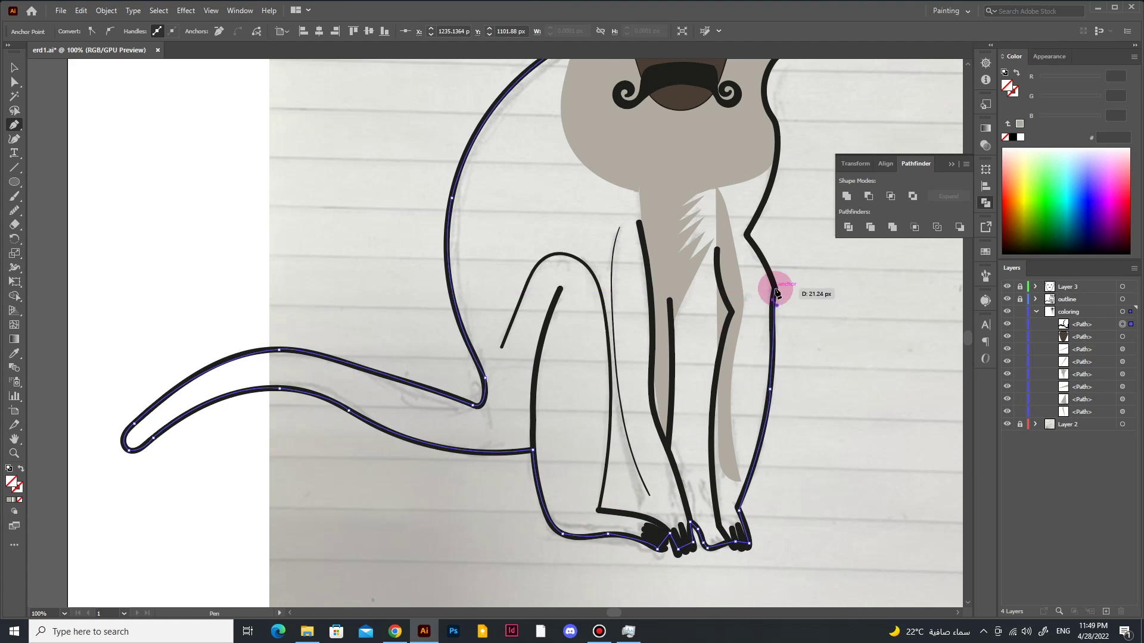
left_click(747, 236)
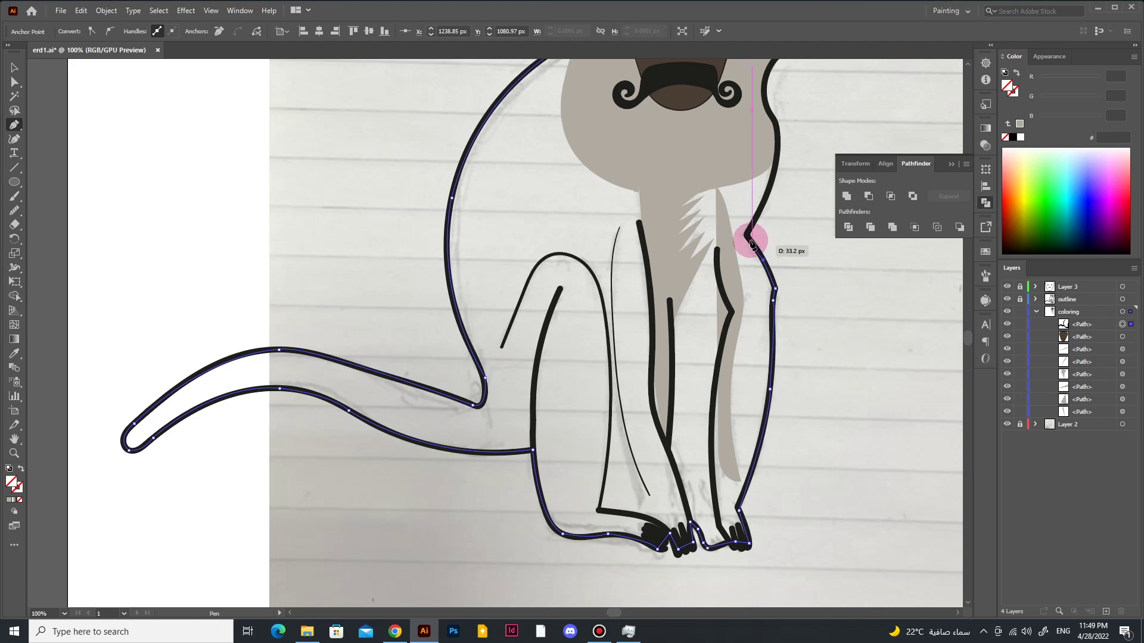
left_click(773, 178)
Step: Trace up the neck and close the body outline at its starting point
scroll(769, 173, "up", 5)
left_click(778, 339)
left_click(777, 310)
left_click(764, 279)
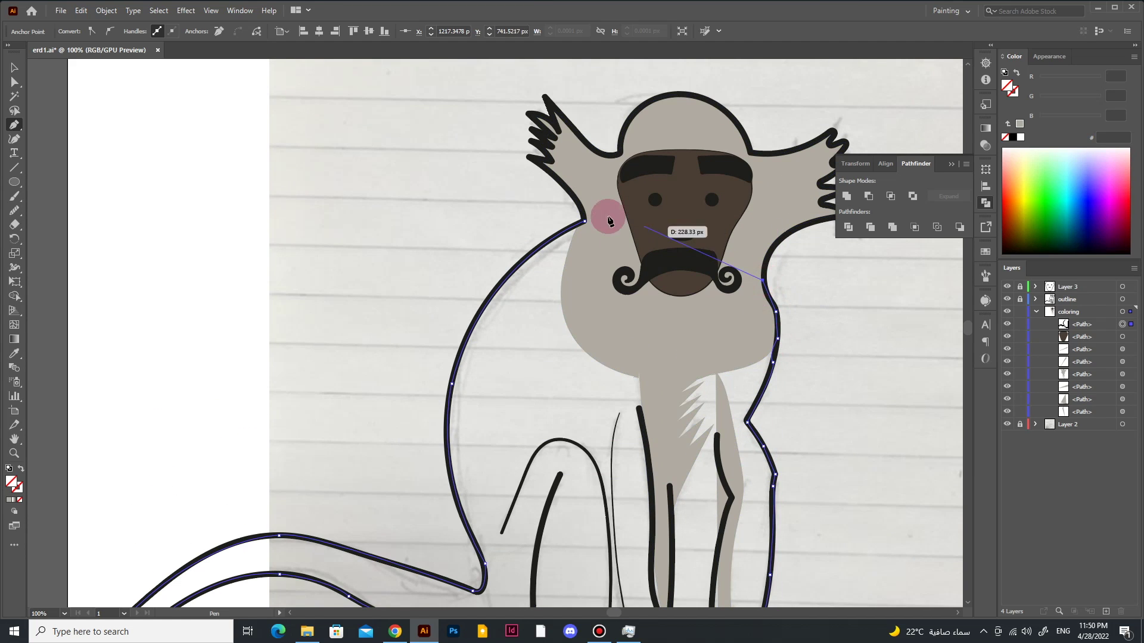
left_click(585, 221)
Step: Fill the body dark brown, send it behind the face, and hide Layer 2's sketch photo
key("v")
double_click(1011, 89)
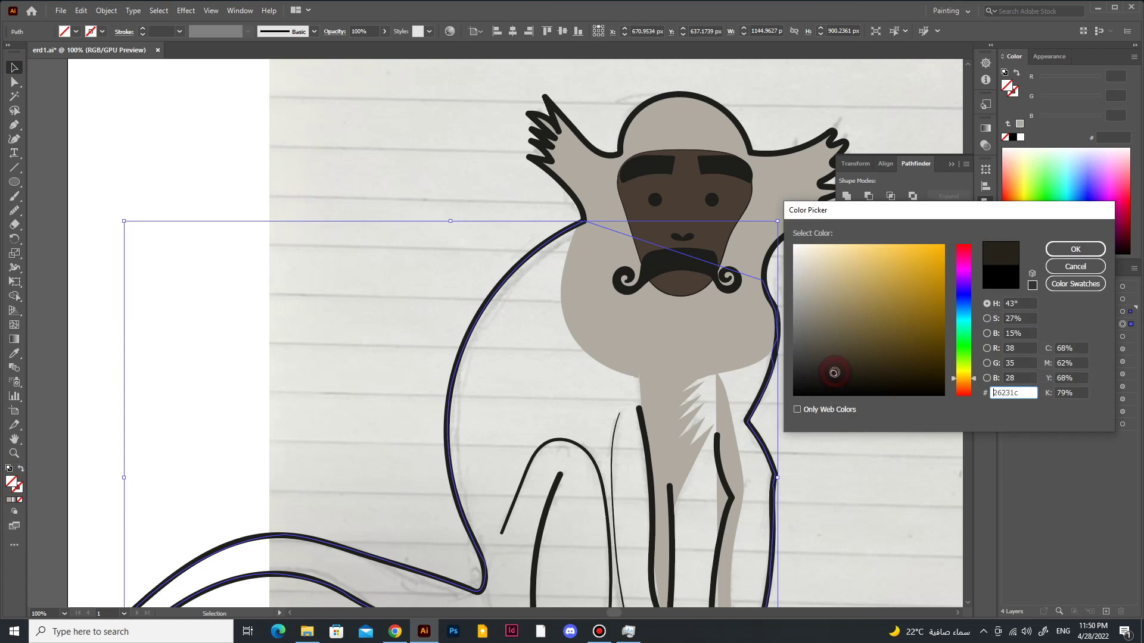
key("Return")
left_click_drag(1082, 324, 1103, 414)
key("ctrl+0")
left_click(638, 510)
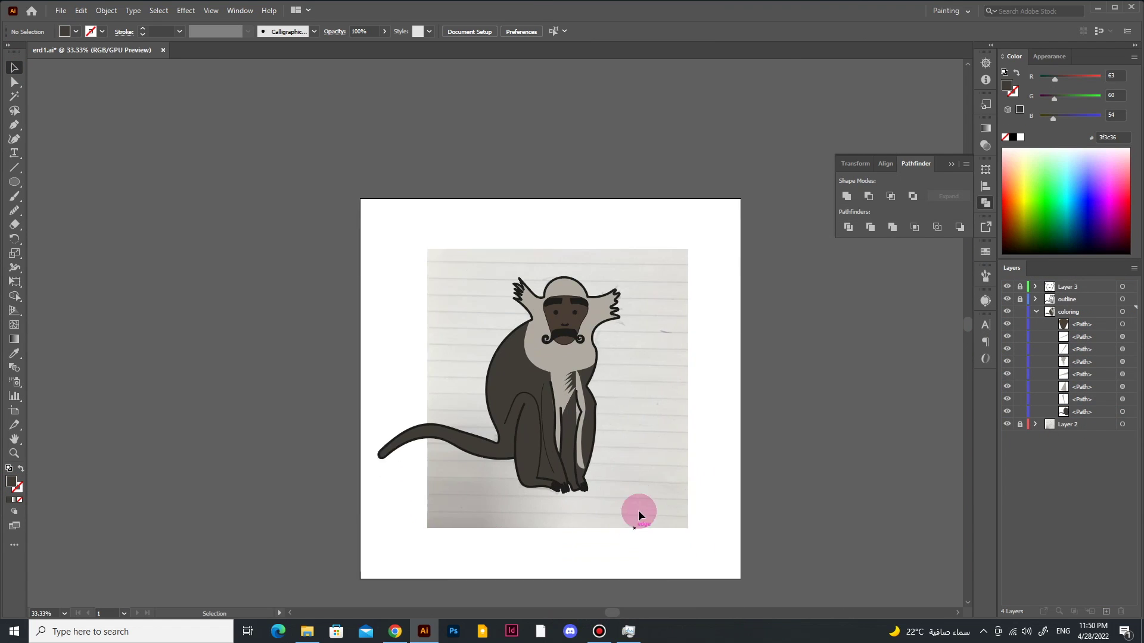
scroll(638, 510, "up", 2)
left_click(1007, 424)
scroll(539, 388, "up", 2)
Step: Delete the stray tooth shape and triangle sliver around the chest fur
key("a")
left_click(473, 378)
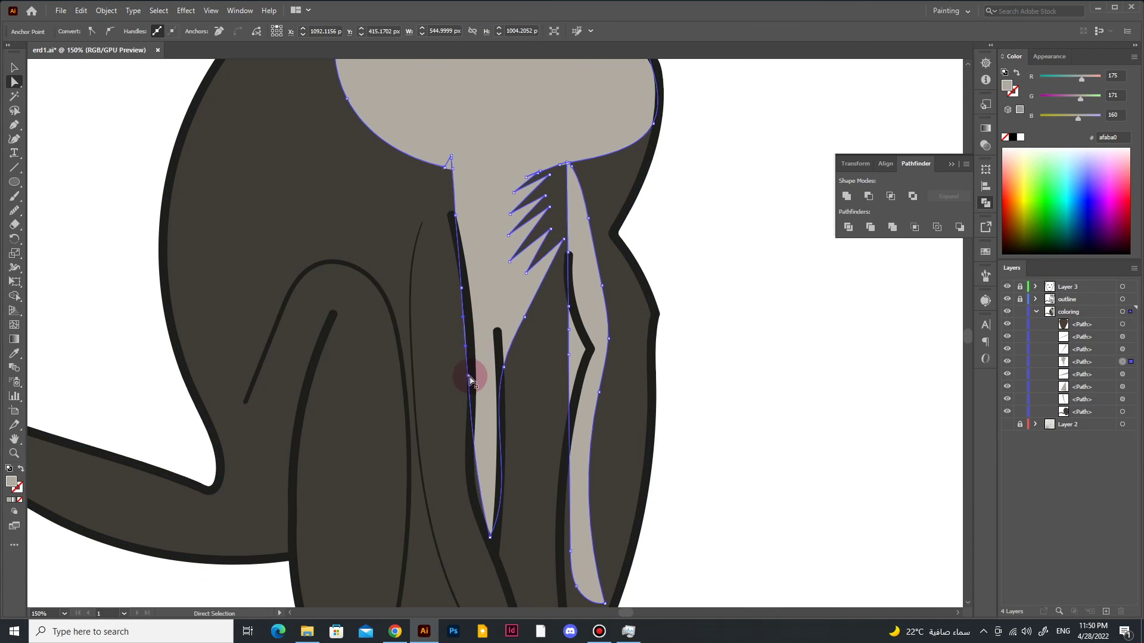
left_click(832, 434)
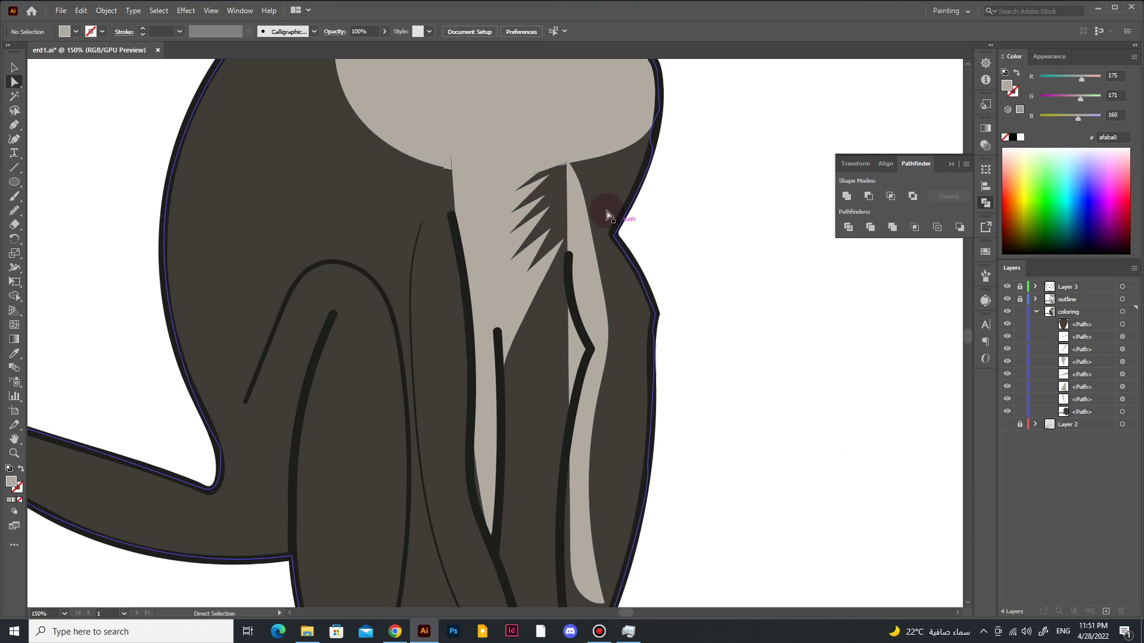
left_click(569, 174)
scroll(569, 175, "up", 3)
key("Delete")
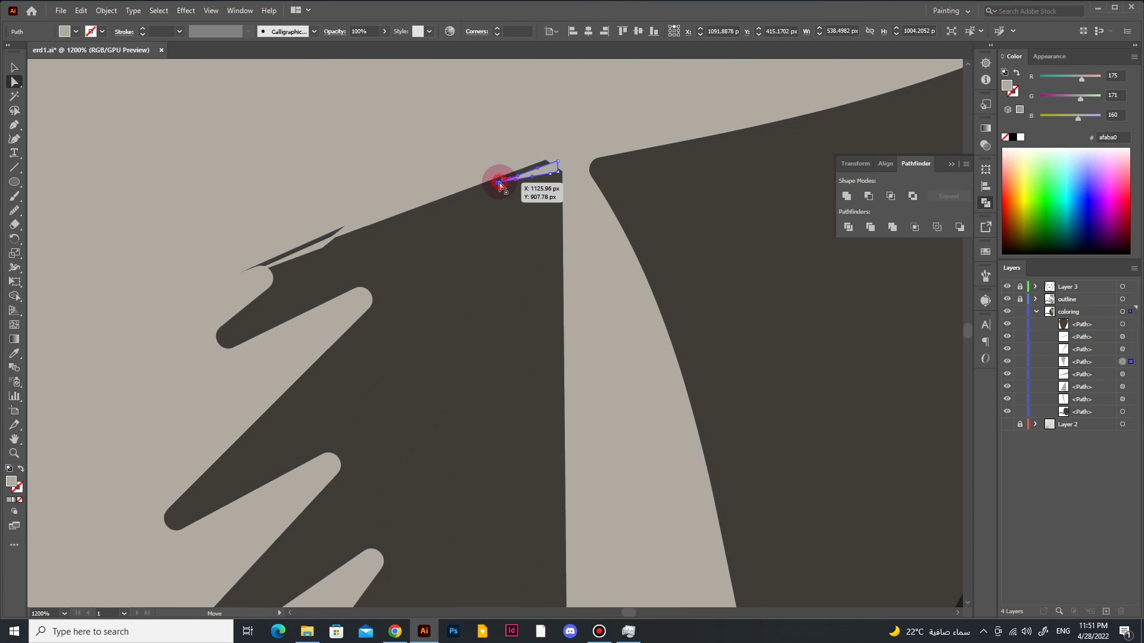
scroll(462, 362, "down", 1)
scroll(463, 362, "up", 1)
left_click(528, 332)
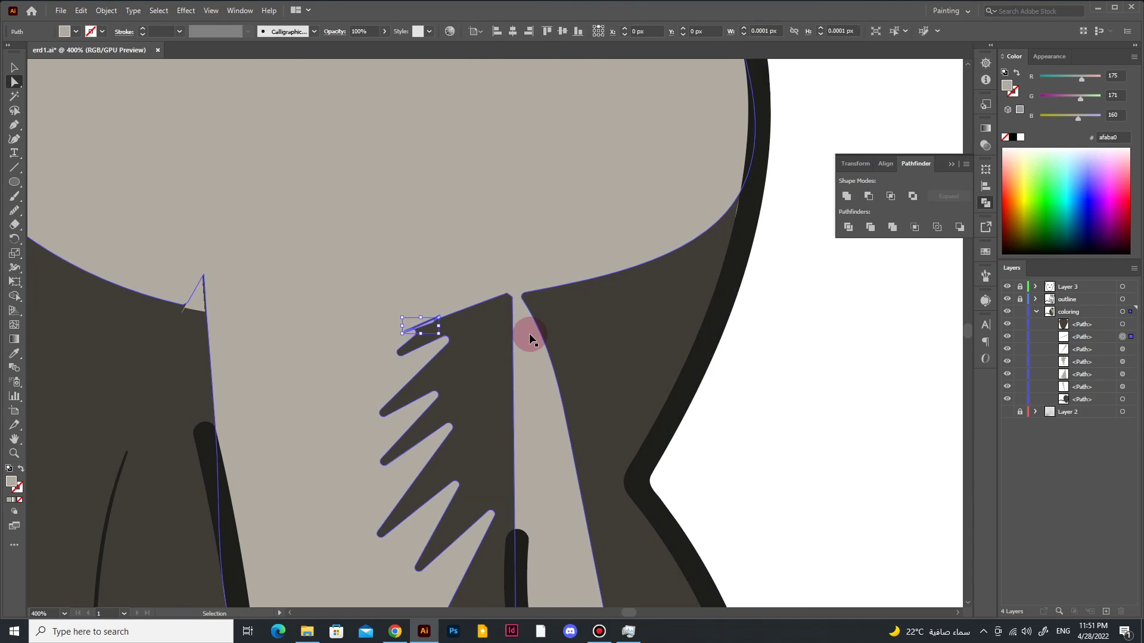
key("Delete")
Step: Close the notch in the fur, delete the small triangle, and combine the nearby shapes
left_click(188, 277)
scroll(236, 286, "down", 3)
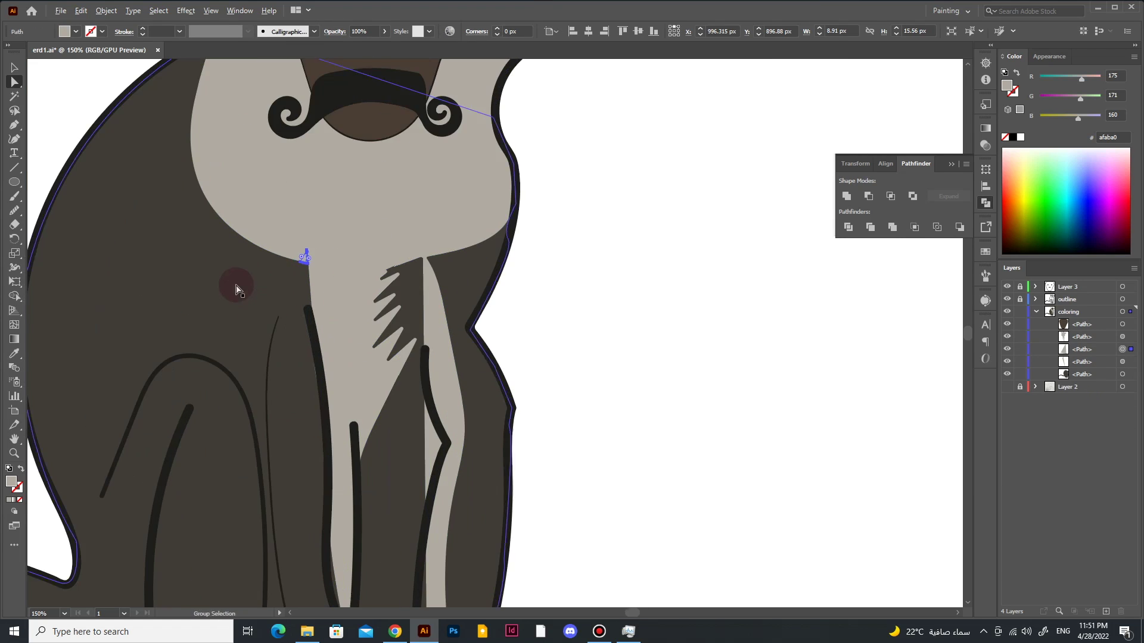
scroll(235, 286, "up", 3)
left_click_drag(283, 235, 288, 263)
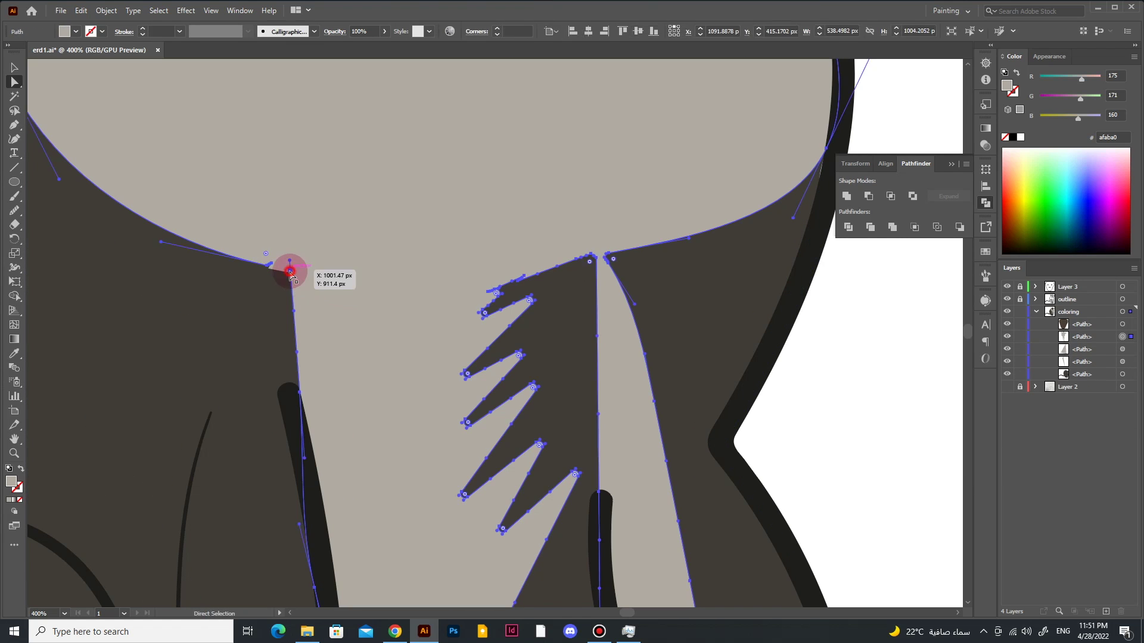
left_click(288, 262)
key("Delete")
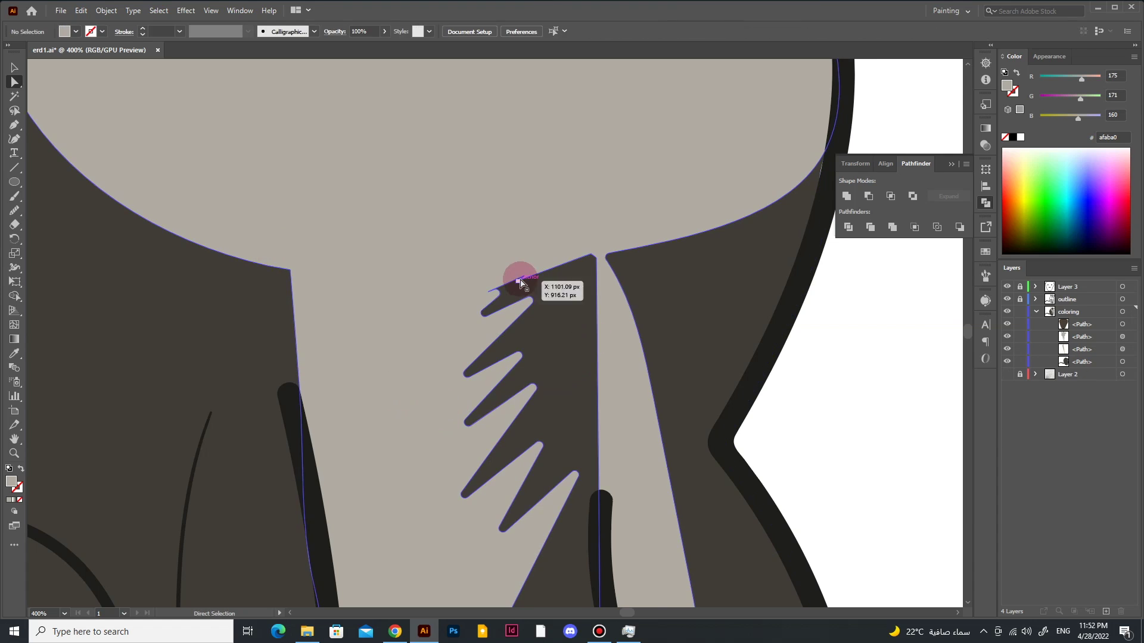
left_click(504, 288)
right_click(519, 283)
left_click(579, 460)
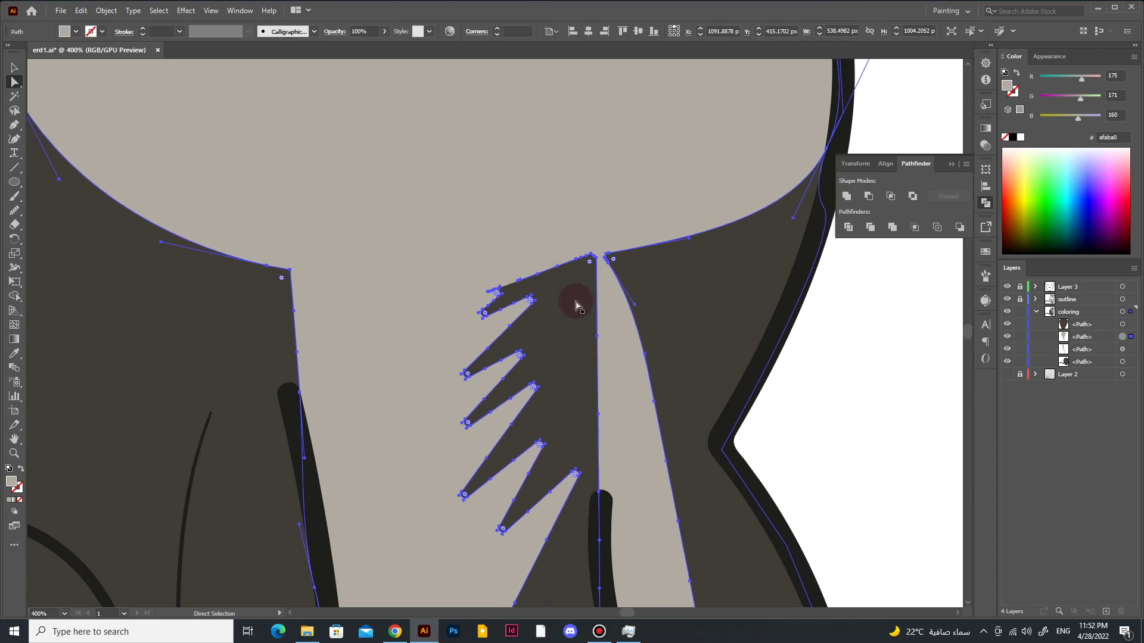
Step: Adjust anchors on the pale chest strip, then zoom out to the whole monkey
scroll(506, 401, "up", 3)
left_click(495, 407)
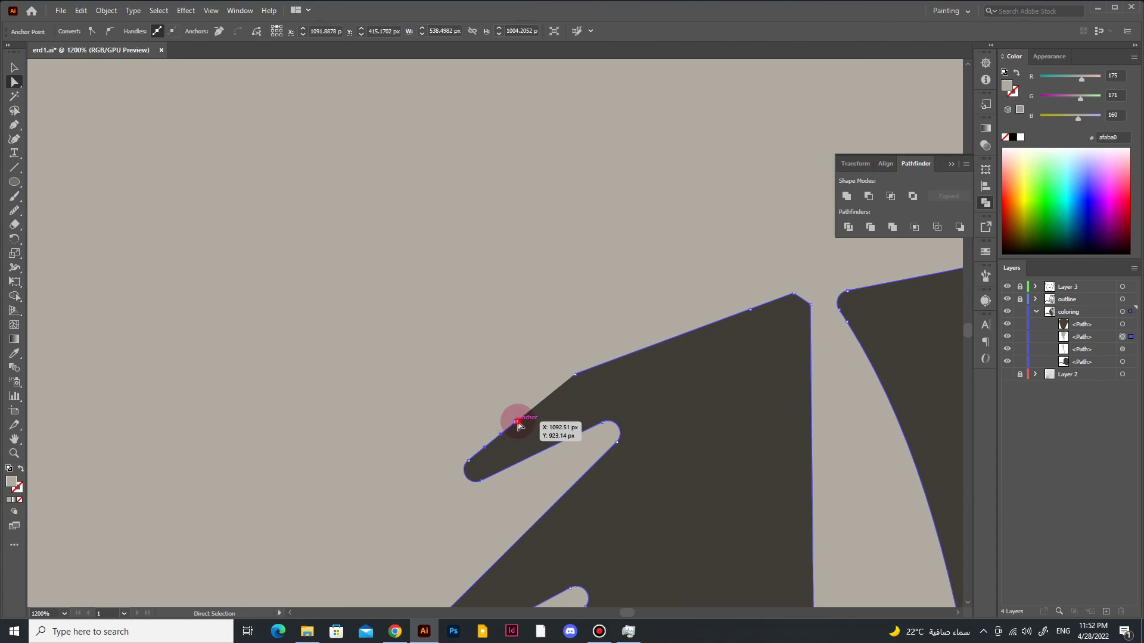
key("ctrl+1")
key("ctrl+0")
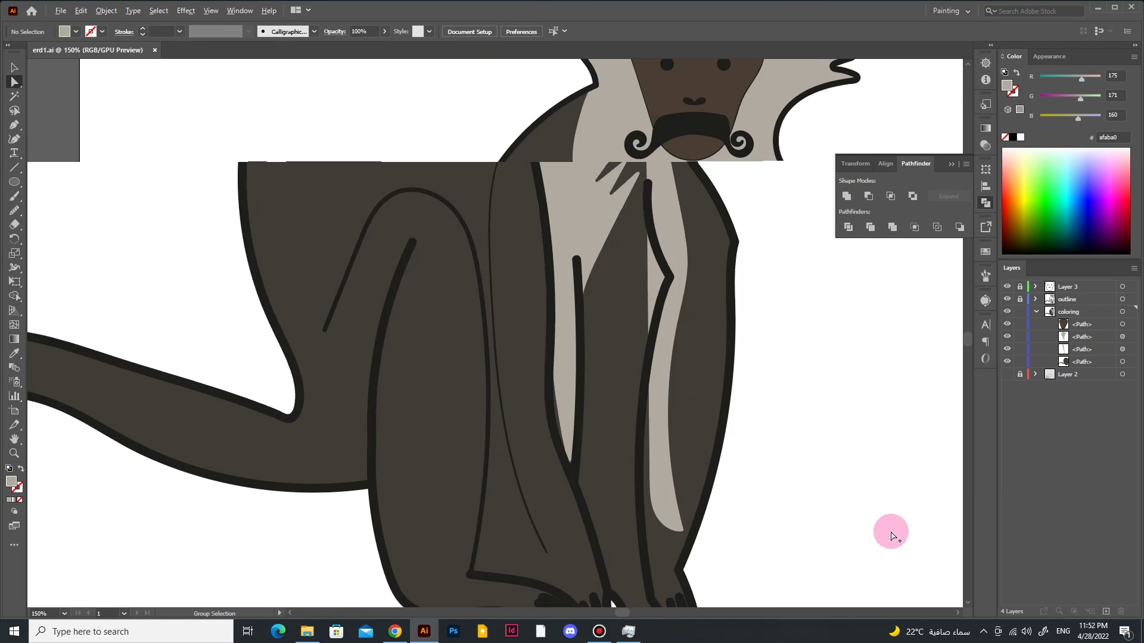
scroll(401, 158, "up", 3)
left_click(401, 158)
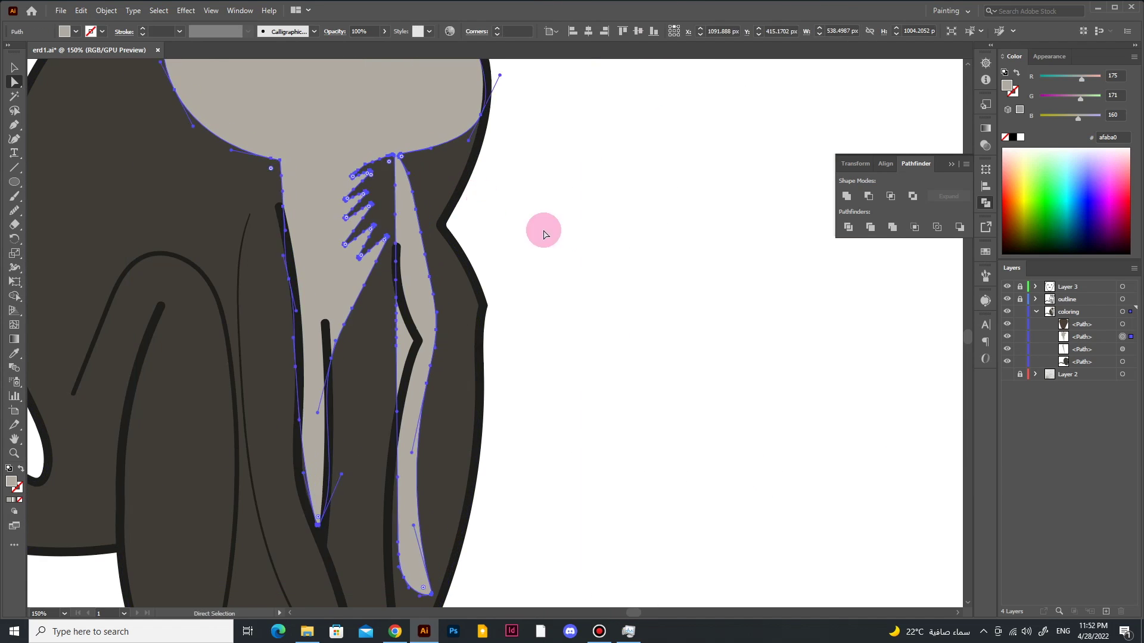
scroll(439, 145, "up", 2)
left_click(337, 206)
key("v")
left_click(792, 359)
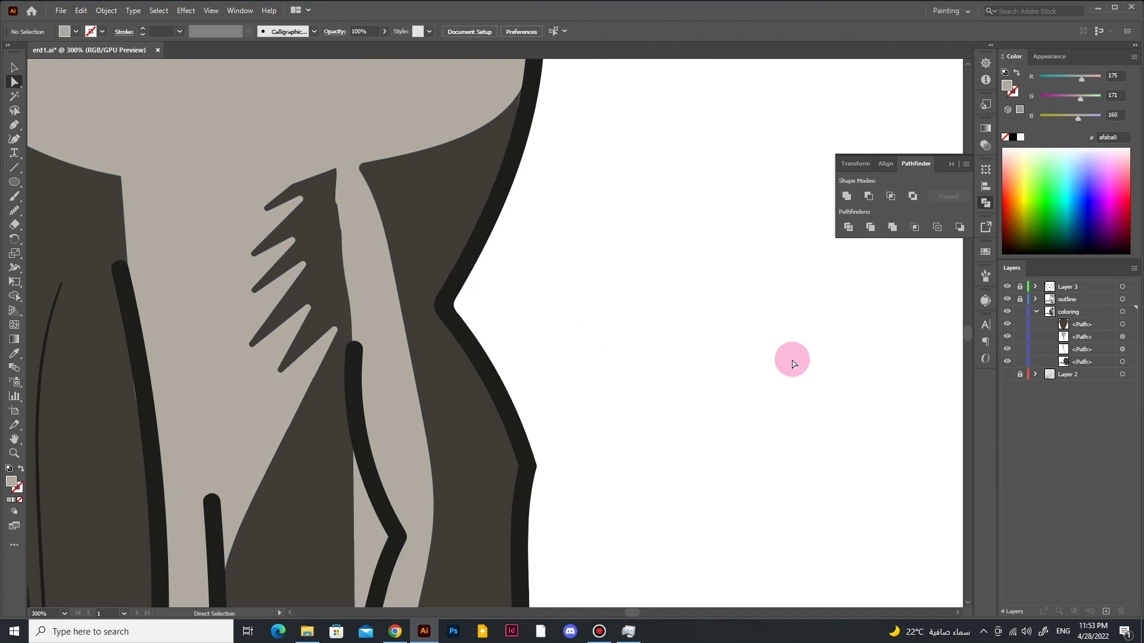
key("ctrl+0")
Step: Lock the dark body shape and the coloring layer, make the outline layer active, and save
left_click(283, 306)
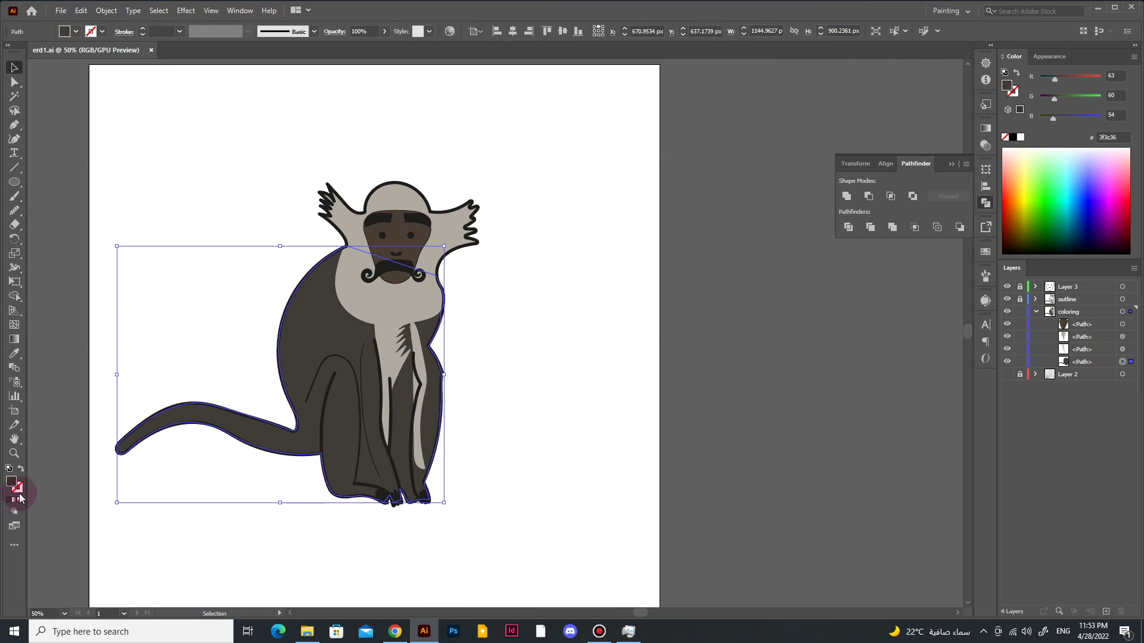
key("ctrl+2")
left_click(1019, 311)
left_click(276, 363)
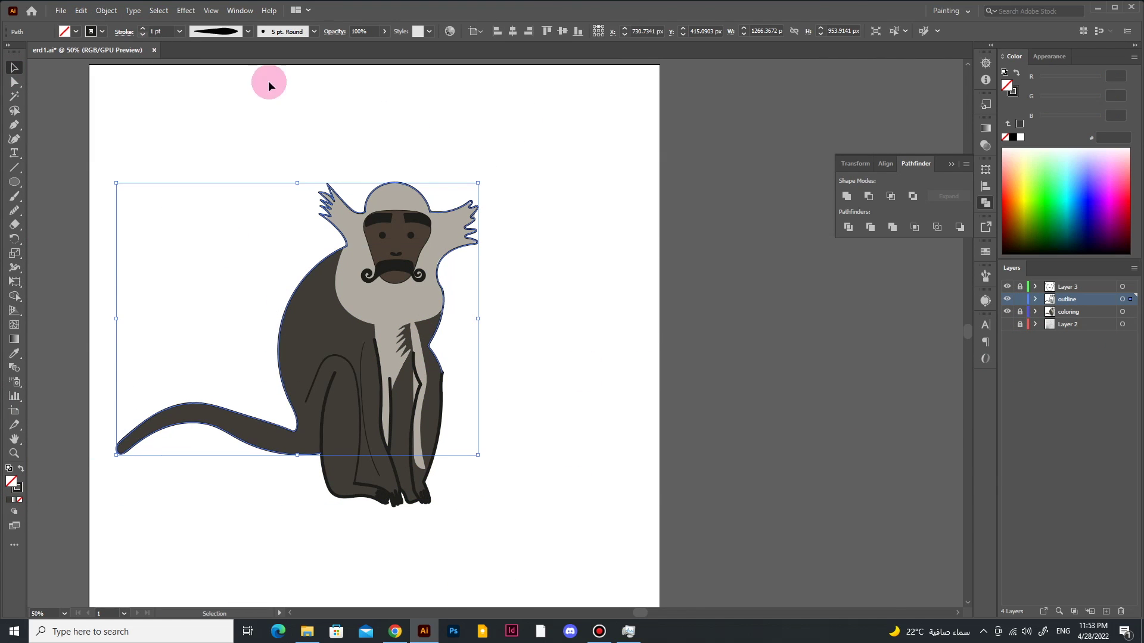
left_click(776, 243)
left_click(351, 453)
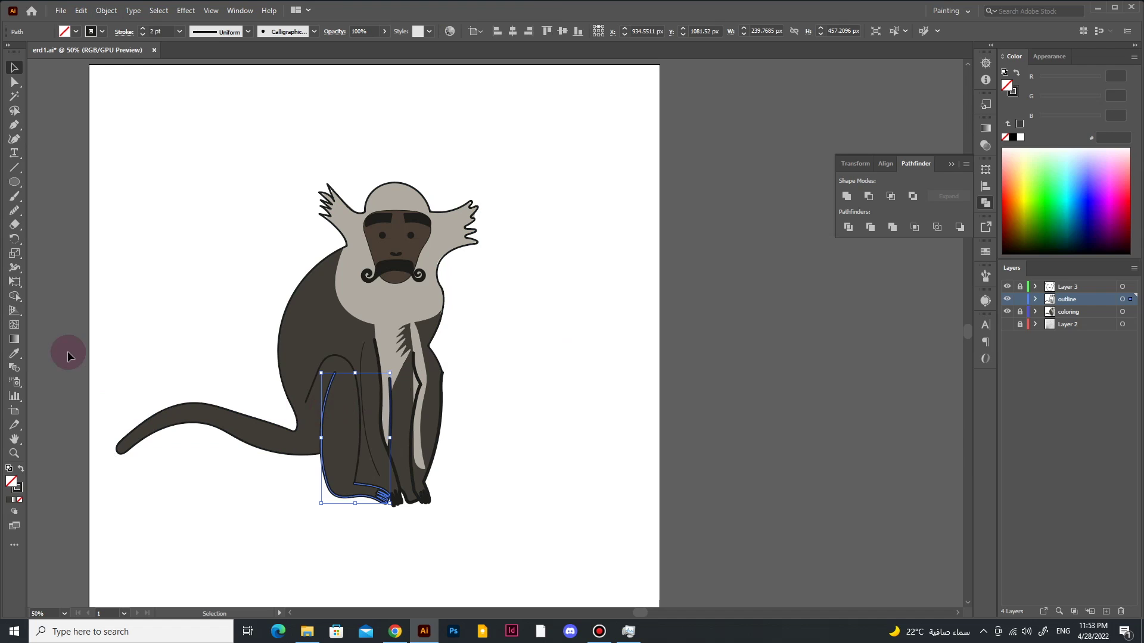
left_click(416, 399)
left_click(641, 324)
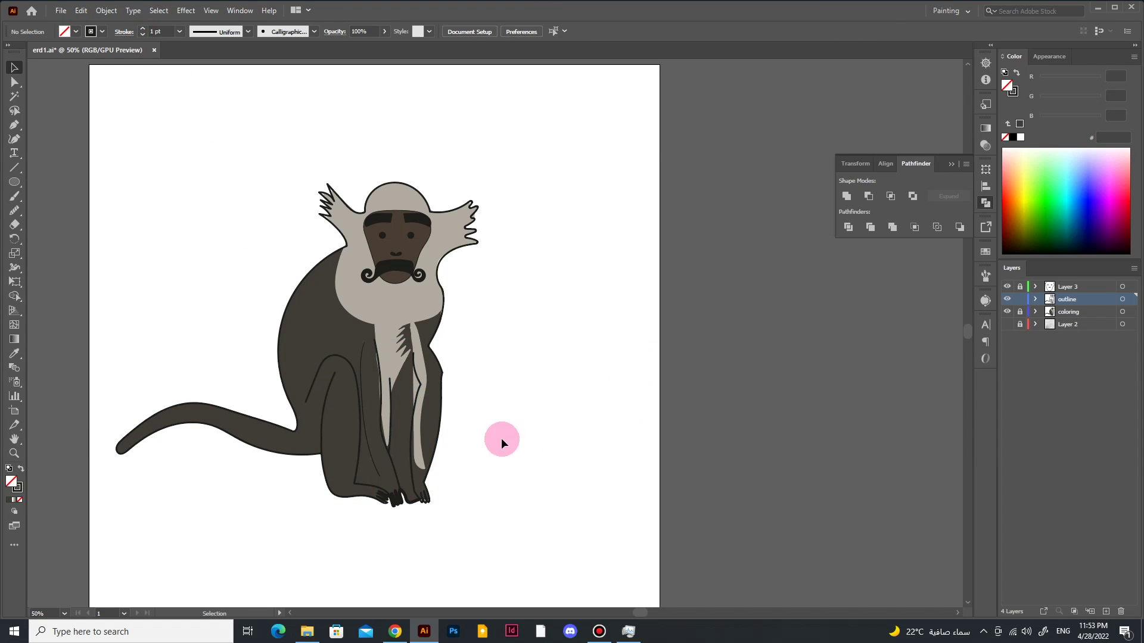
key("ctrl+s")
scroll(369, 485, "up", 3)
Step: On the coloring layer, ready the Paintbrush with the sampled pale fur grey as stroke, no fill
left_click(1072, 312)
key("b")
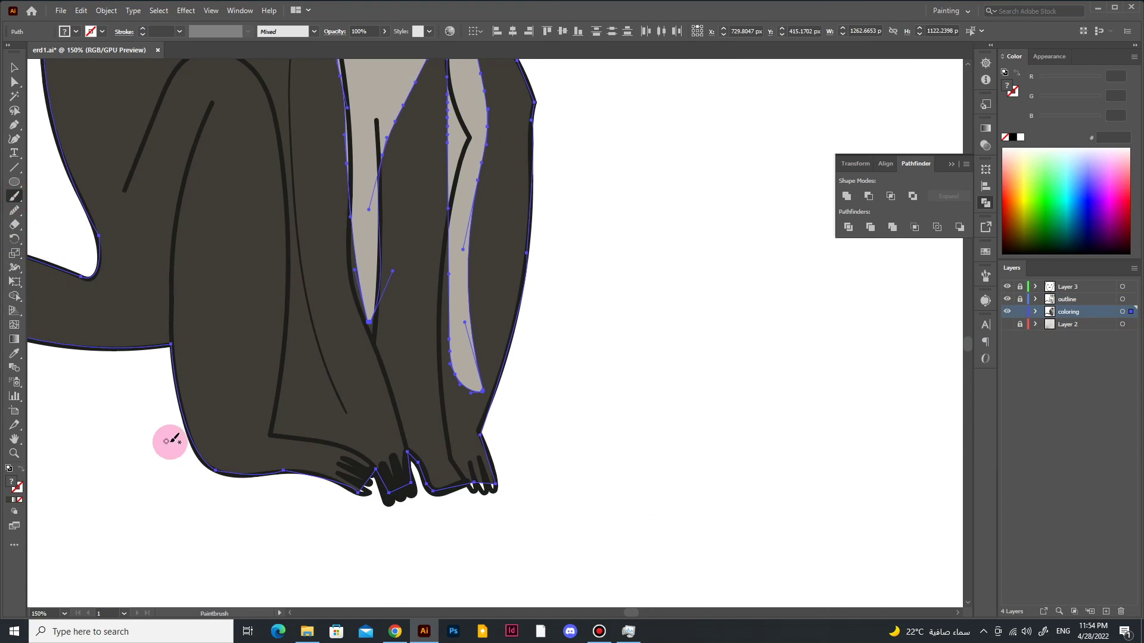
scroll(362, 483, "up", 2, "alt")
scroll(608, 431, "down", 3)
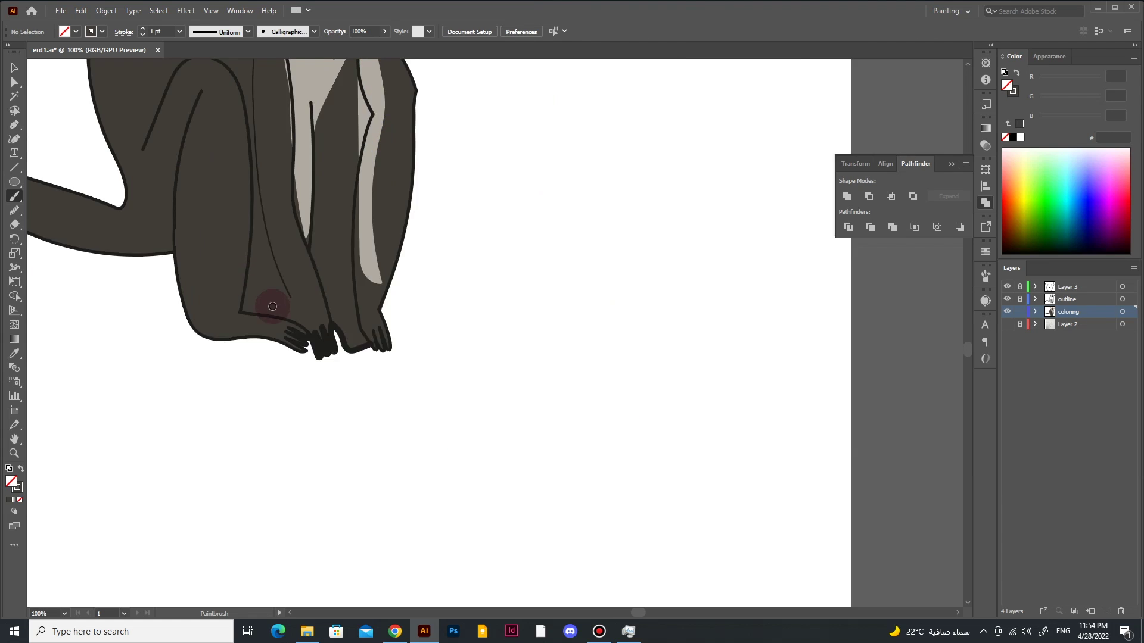
scroll(426, 234, "up", 3)
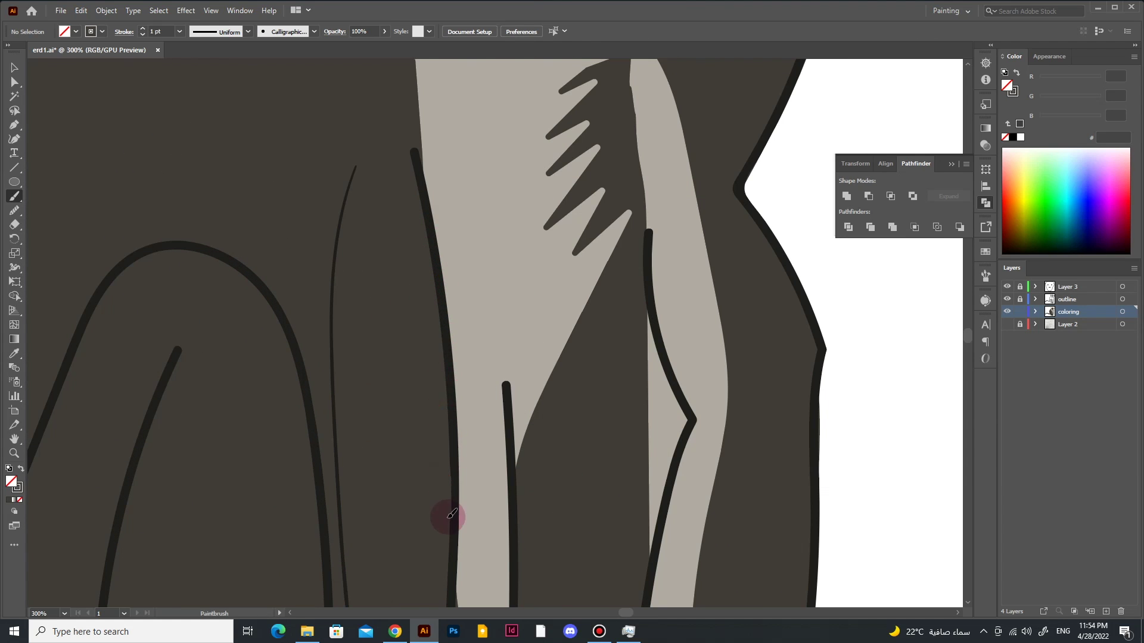
scroll(294, 396, "up", 2)
scroll(316, 156, "down", 2, "alt")
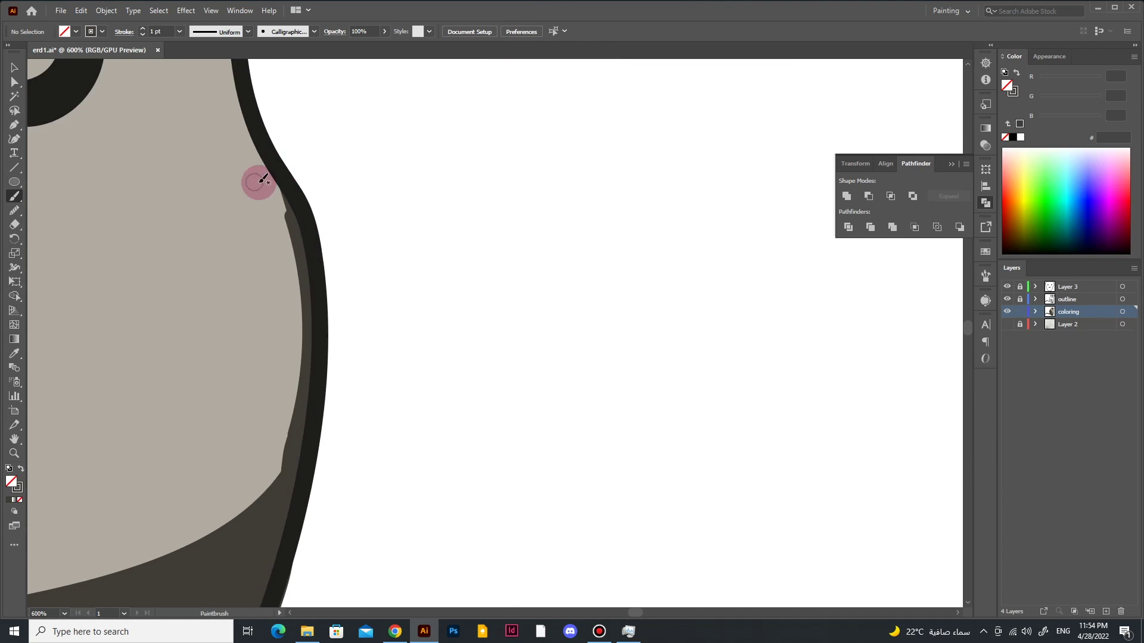
scroll(255, 179, "down", 2, "alt")
scroll(217, 448, "up", 3)
left_click(301, 417)
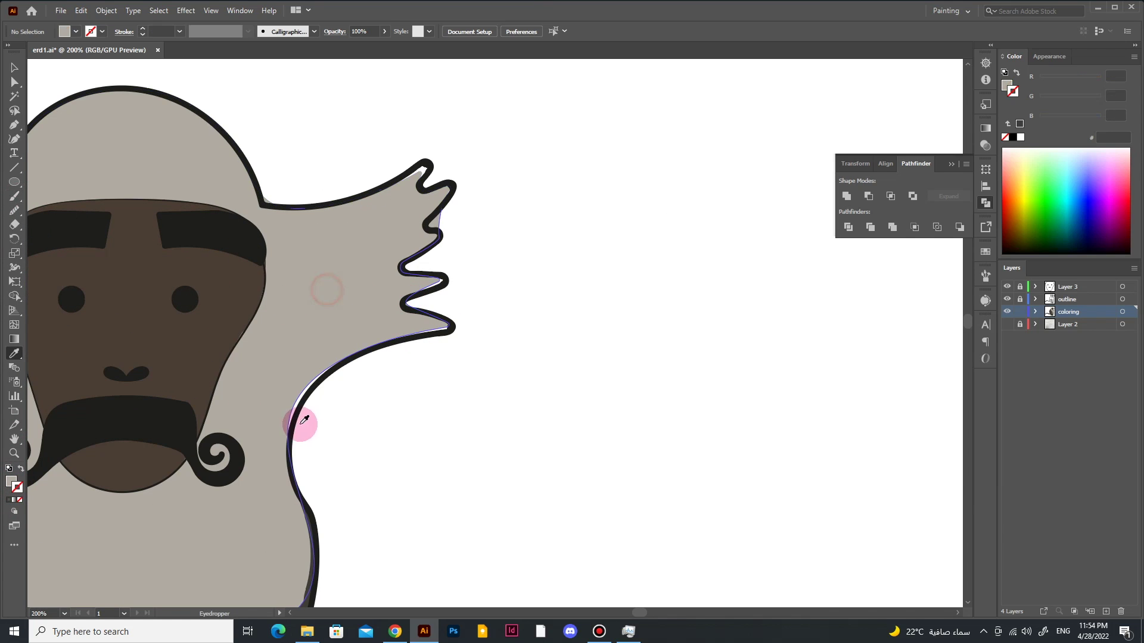
left_click(20, 491)
left_click(20, 500)
Step: Paint a grey stroke along the ear outline, then select the pale fur fill near the tuft
scroll(274, 435, "up", 1, "alt")
scroll(300, 411, "up", 1, "alt")
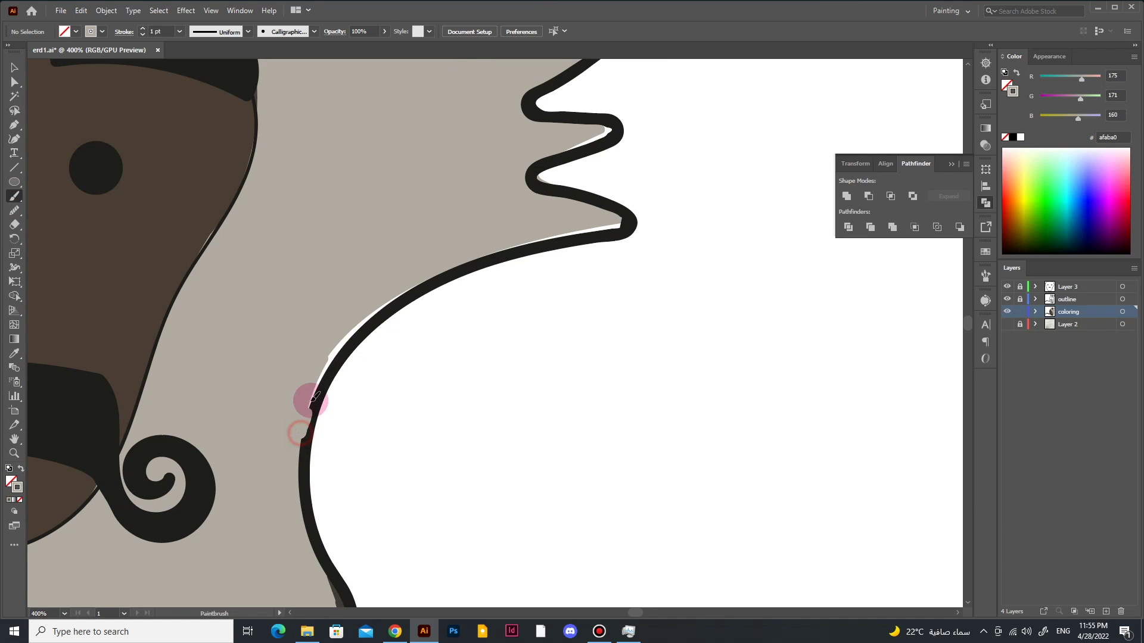
scroll(603, 131, "down", 4, "alt")
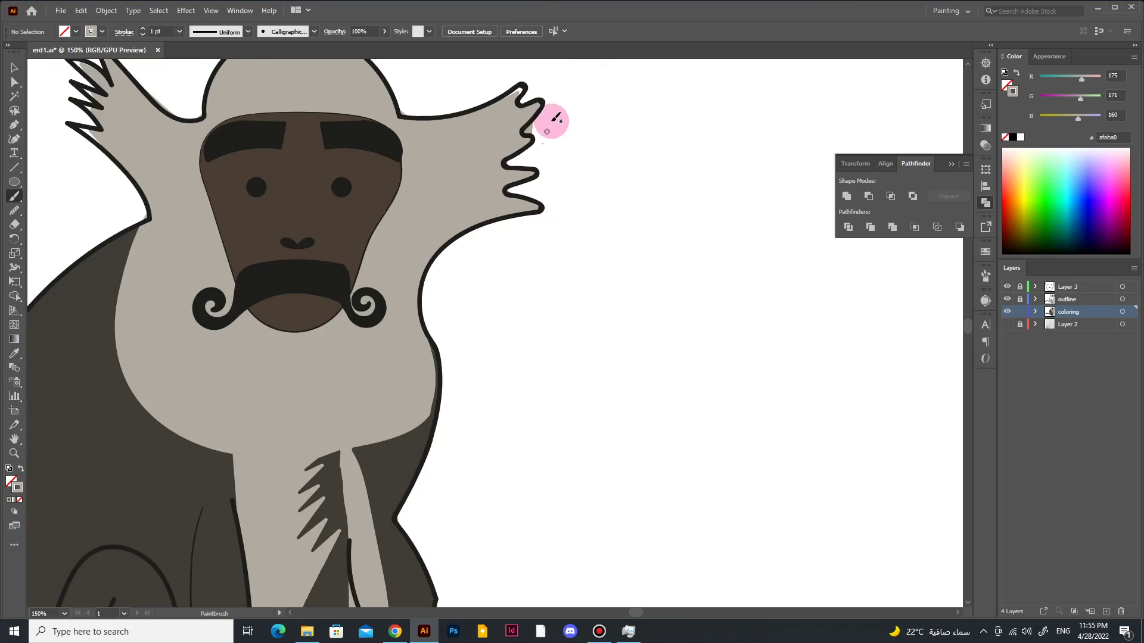
scroll(450, 336, "up", 4, "alt")
left_click_drag(639, 613, 620, 612)
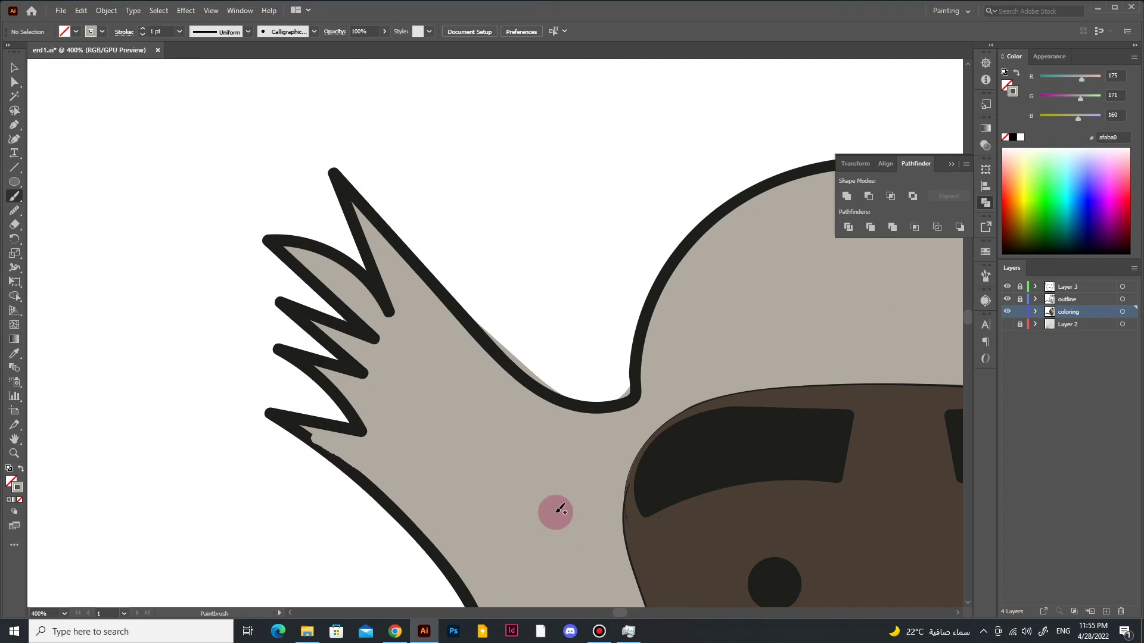
key("a")
left_click(531, 365)
Step: Drag the fur fill's edge and anchors to hug the hand tuft outline
left_click_drag(575, 382, 639, 408)
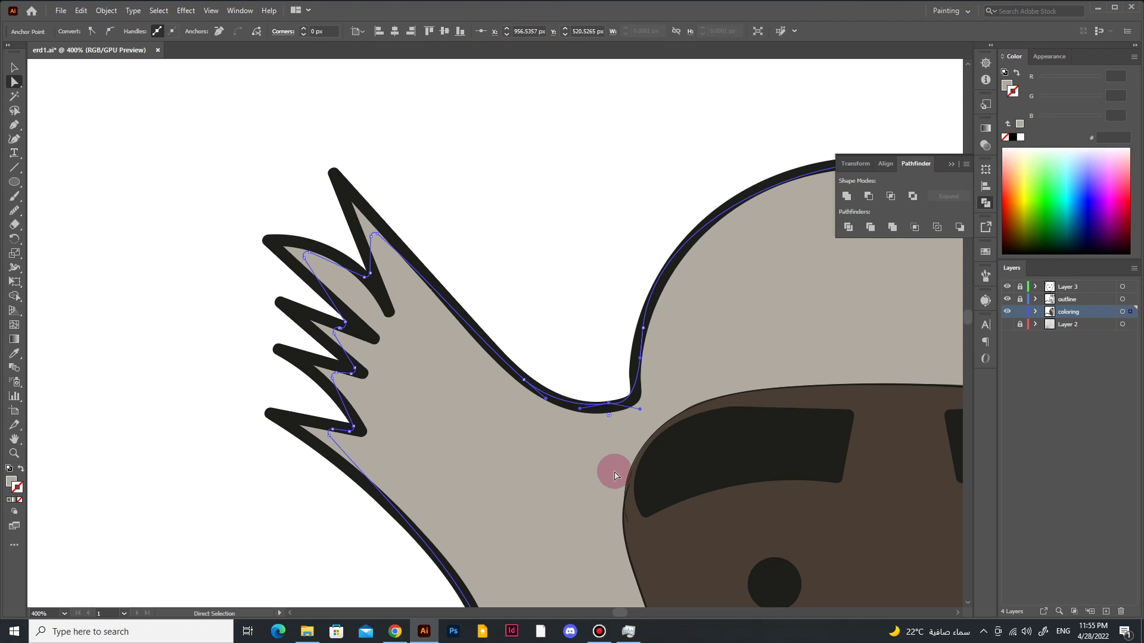
scroll(615, 475, "down", 5, "alt")
scroll(132, 299, "up", 6, "alt")
left_click(172, 312)
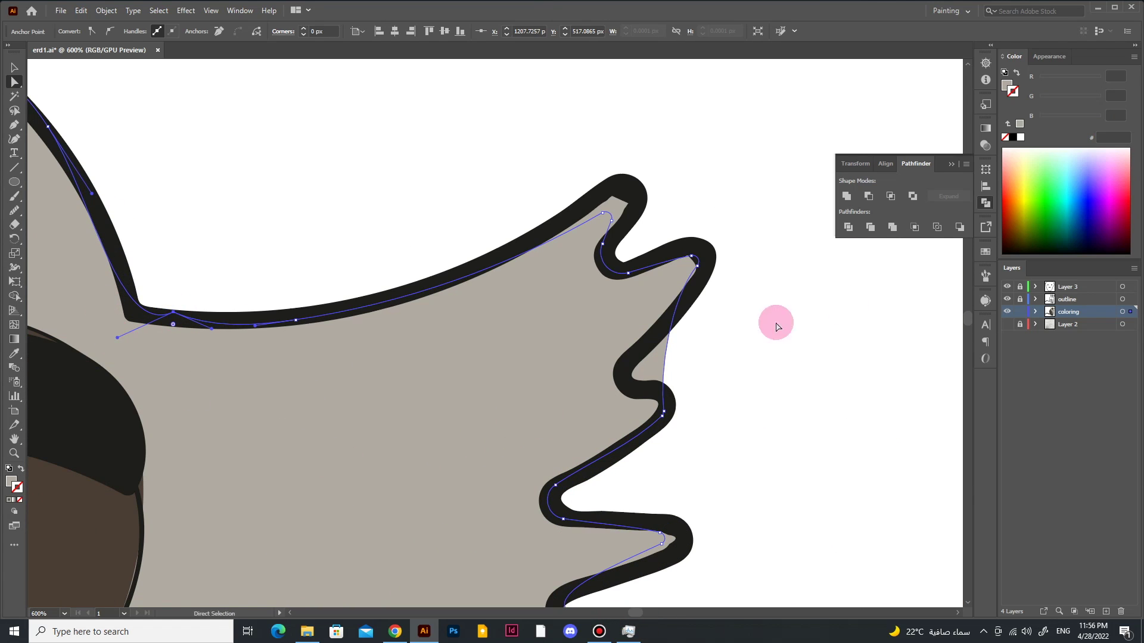
left_click_drag(656, 370, 569, 386)
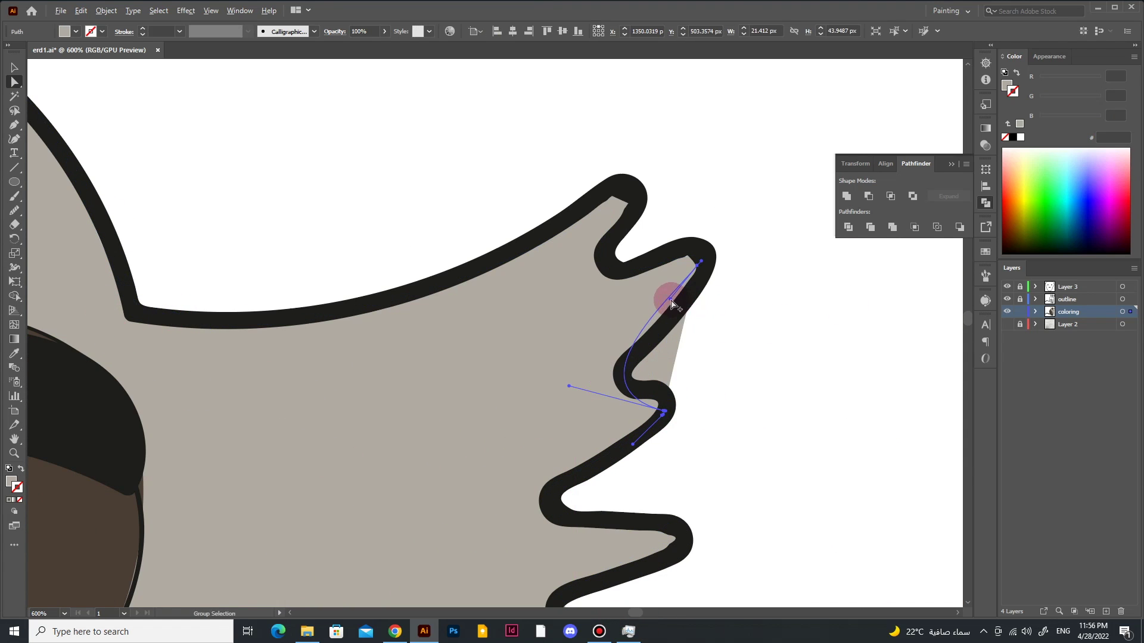
left_click(773, 355)
left_click_drag(745, 388, 516, 288)
Step: Select the small hand-colour path from the coloring layer and pull its edge back inside the outline
left_click(1007, 311)
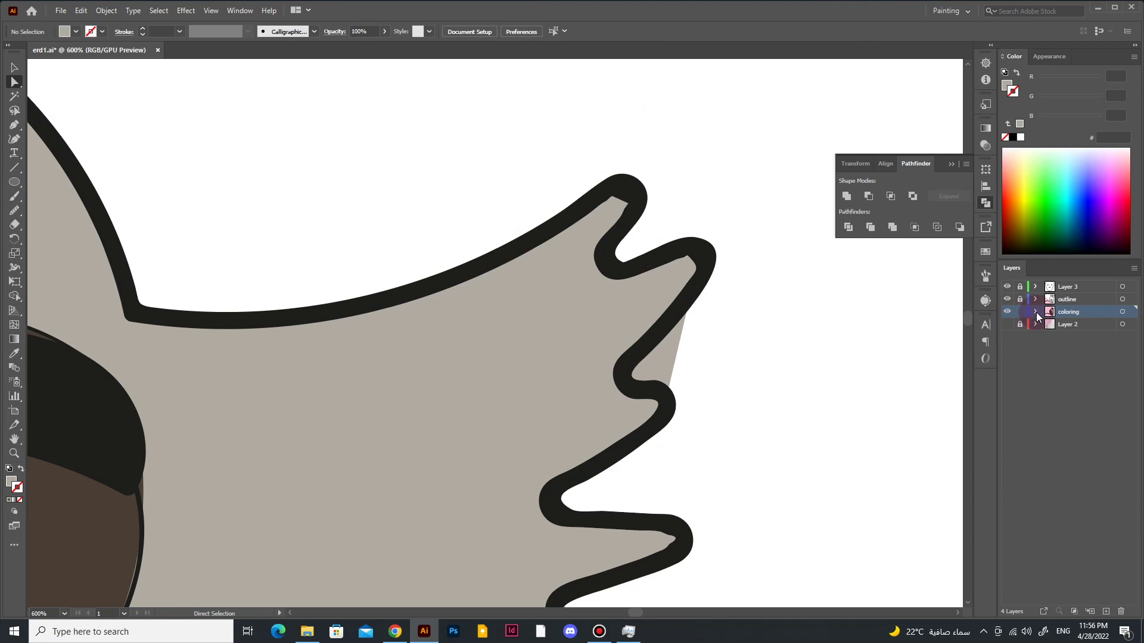
left_click(1035, 312)
left_click(1123, 575)
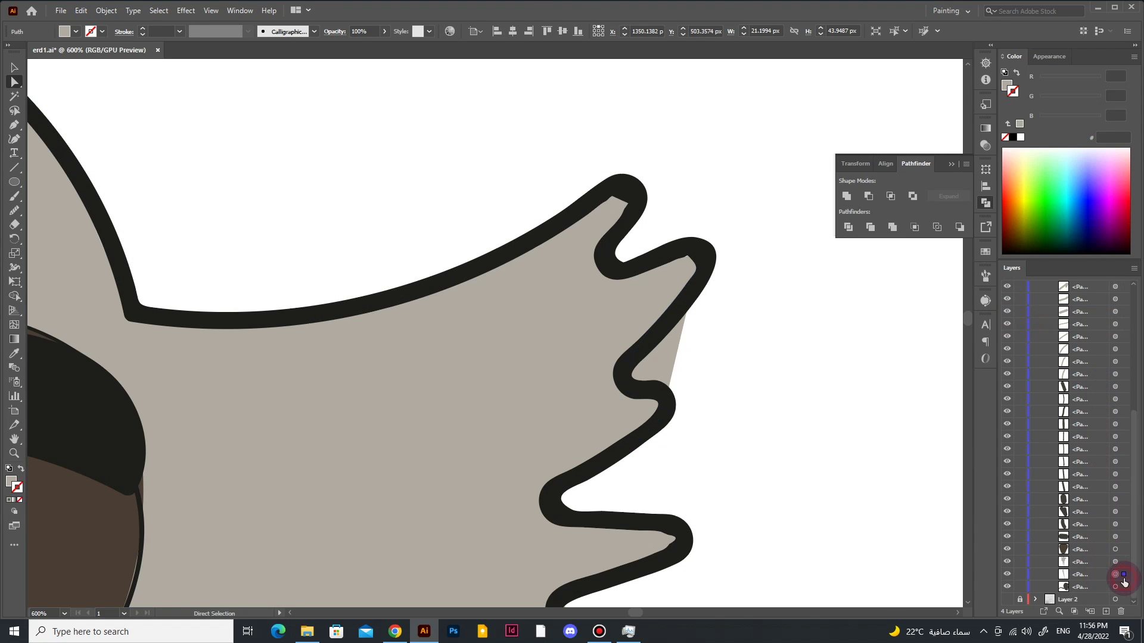
left_click_drag(689, 322, 675, 285)
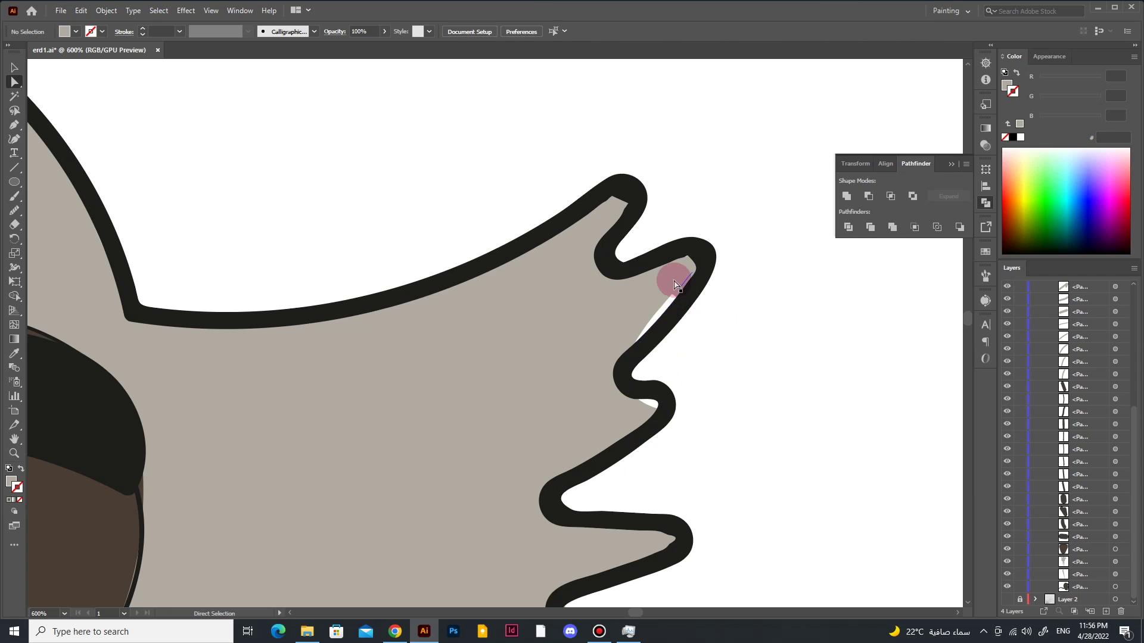
left_click(664, 301)
mouse_move(656, 416)
left_mouse_down()
mouse_move(662, 403)
mouse_move(663, 417)
left_mouse_up()
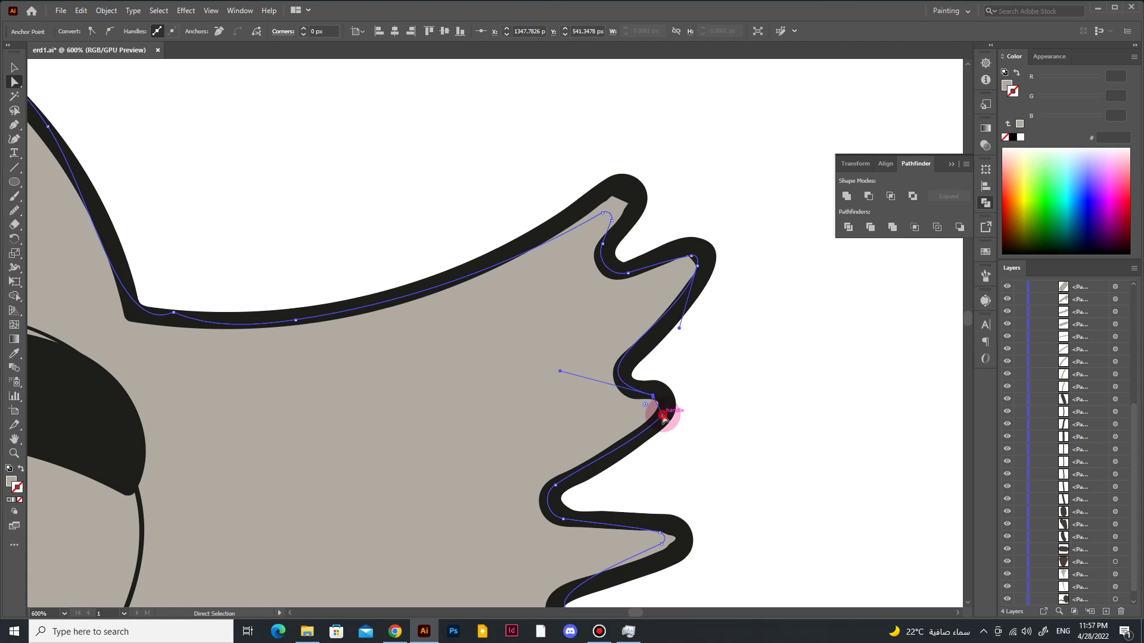
Step: Move the tuft anchors of the fur fill near the right hand to match the outline
scroll(703, 465, "down", 2)
scroll(685, 511, "down", 2)
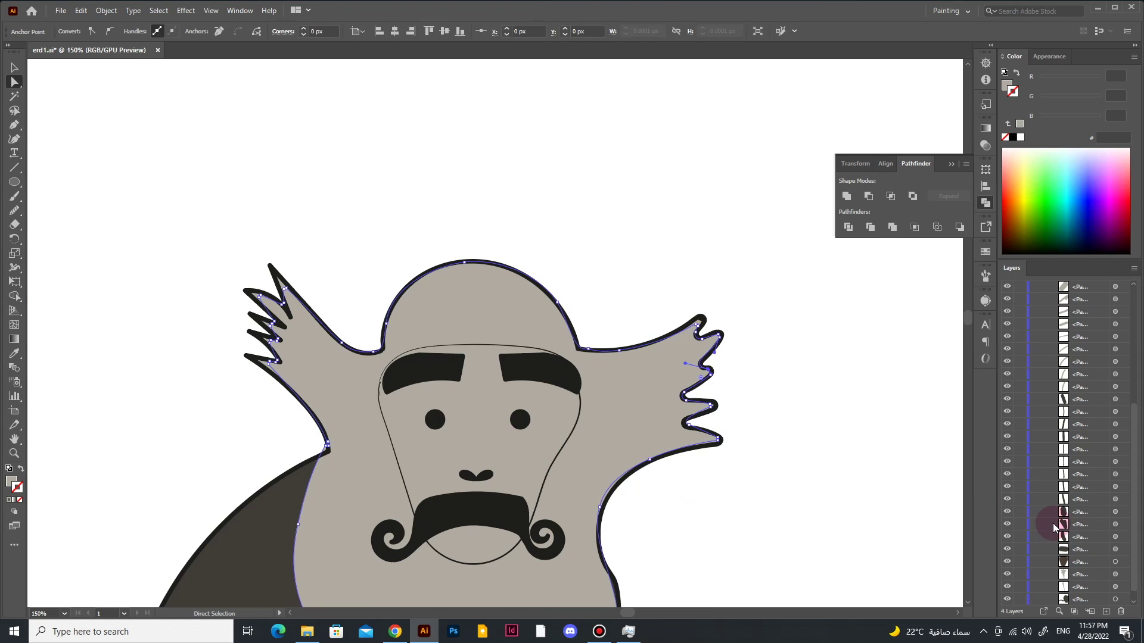
left_click(766, 503)
scroll(731, 393, "up", 4)
scroll(600, 280, "up", 1)
left_click_drag(614, 329, 605, 324)
scroll(656, 358, "down", 3)
left_click_drag(524, 425, 516, 426)
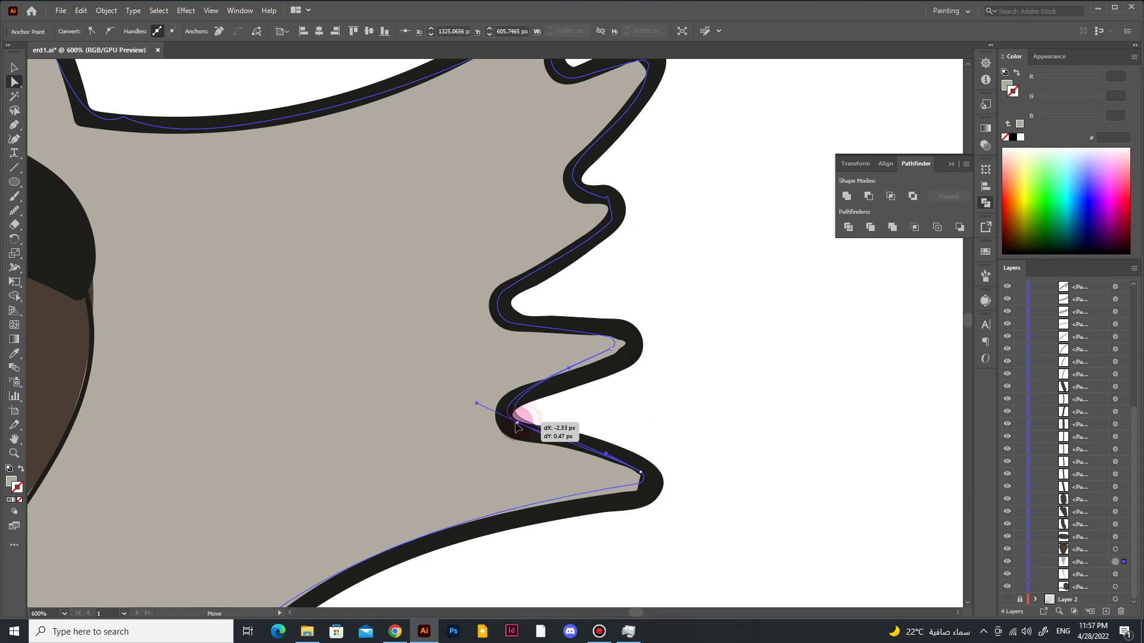
scroll(516, 427, "down", 5)
left_click(566, 447)
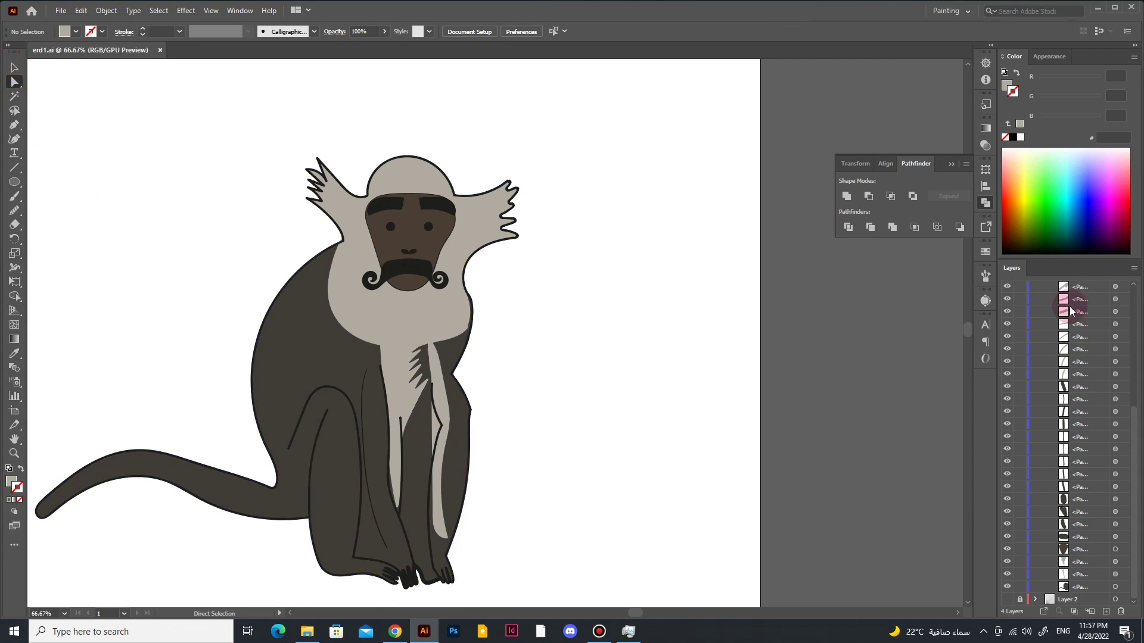
Step: Thin the two leg lines to 0.5 pt, giving the first a tapered width profile
key("v")
left_click(327, 403)
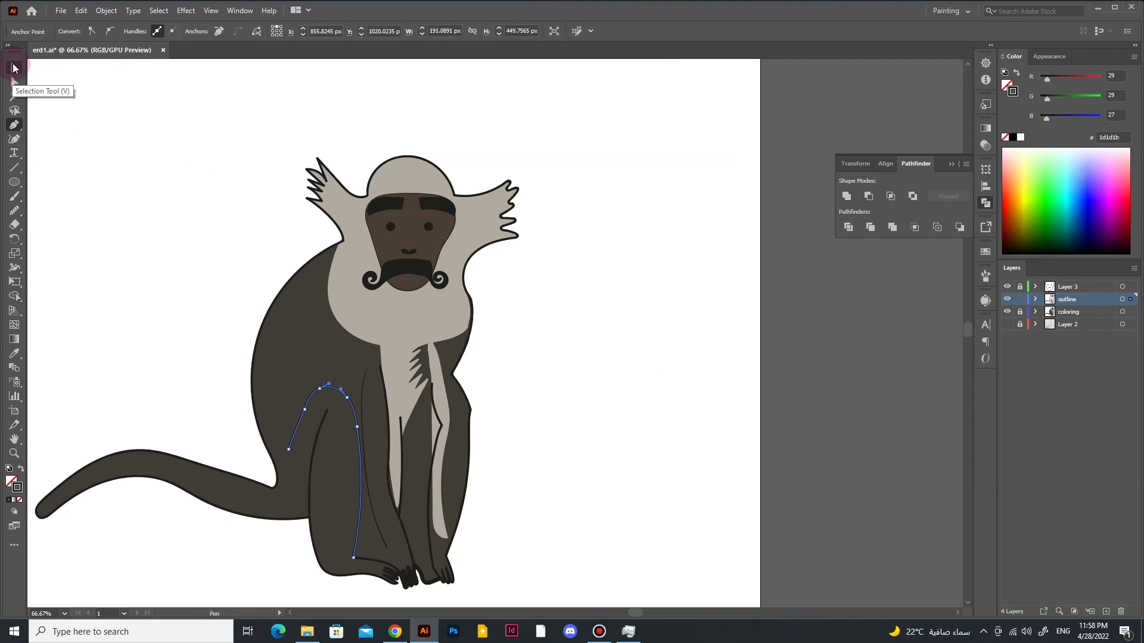
left_click(326, 381)
left_click(328, 390)
left_click(143, 35)
left_click(553, 365)
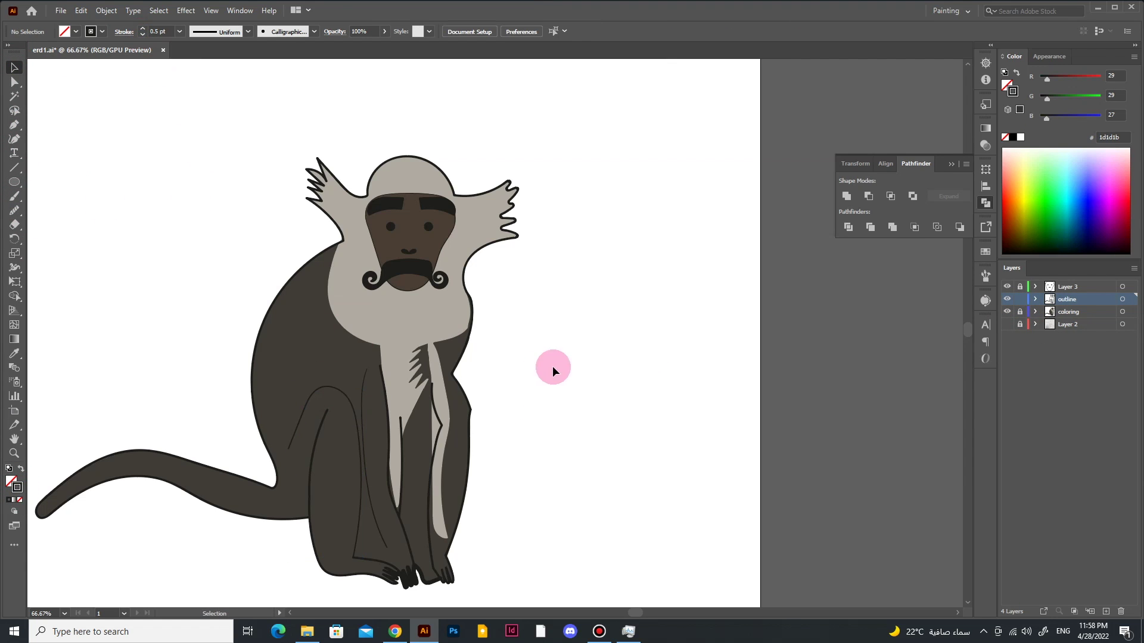
left_click(329, 390)
left_click(248, 31)
left_click(291, 507)
left_click(396, 473)
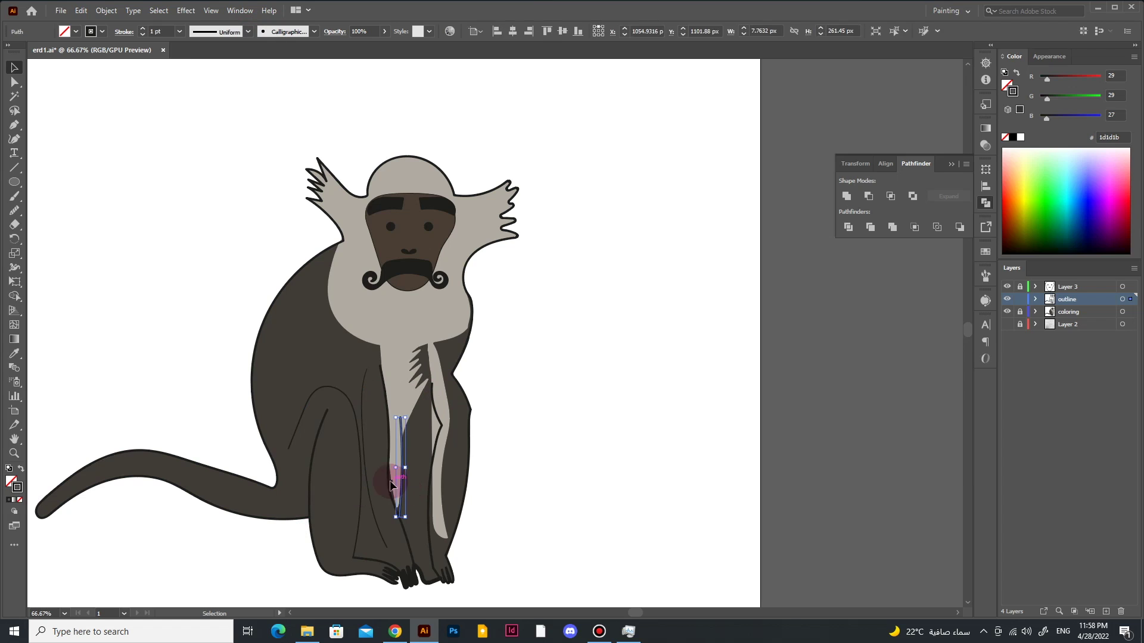
left_click(142, 34)
left_click(439, 429)
scroll(635, 523, "down", 2)
scroll(635, 523, "up", 1)
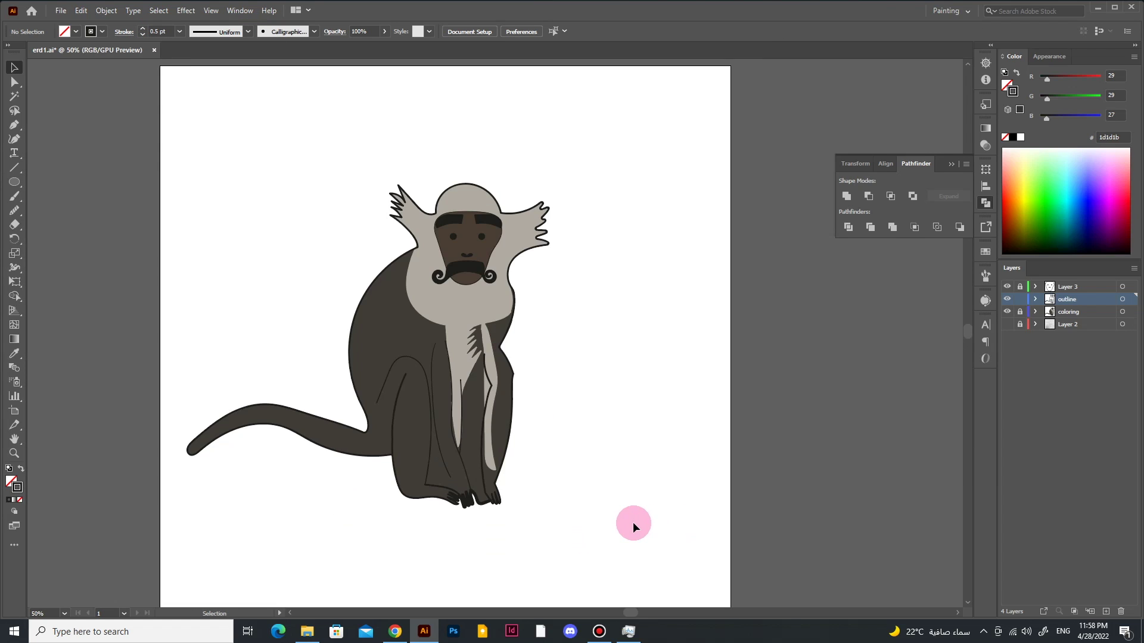
Step: Save, then try removing the body outline's stroke and undo it to restore the outline
key("ctrl+s")
scroll(633, 522, "down", 2)
scroll(649, 550, "up", 2)
key("v")
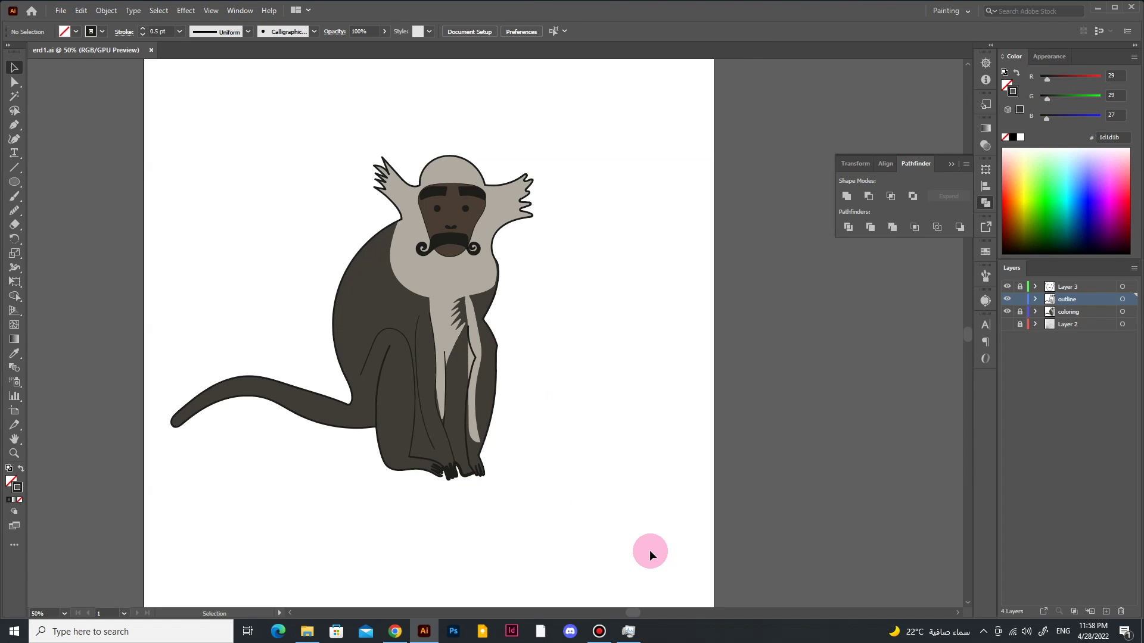
left_click(531, 171)
left_click(102, 32)
left_click(10, 60)
left_click(659, 385)
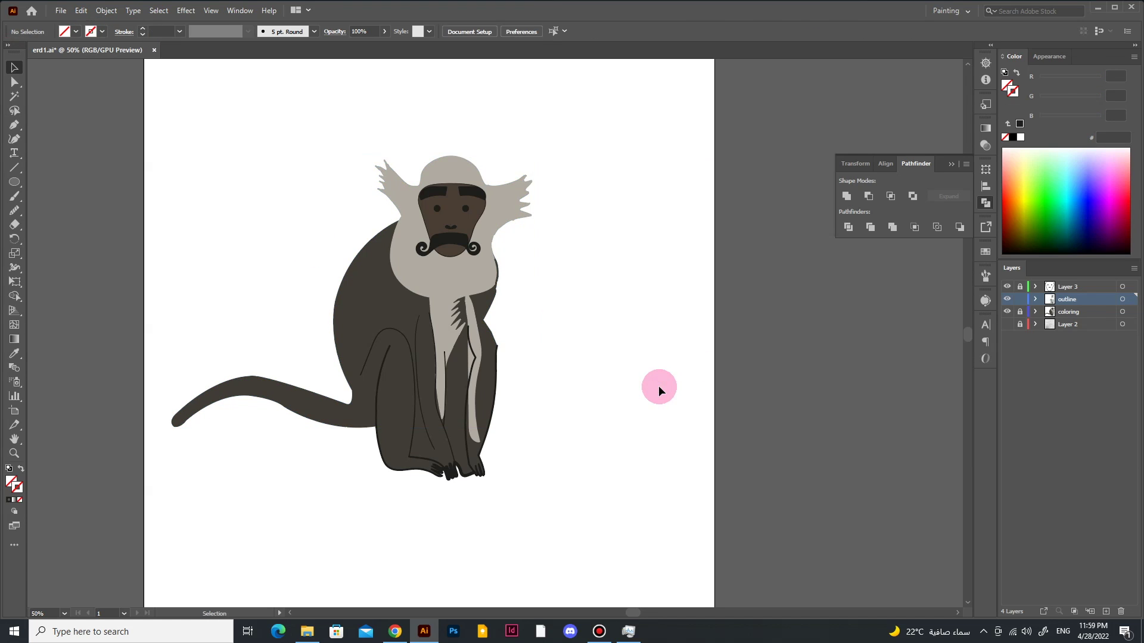
key("ctrl+z")
left_click(233, 90)
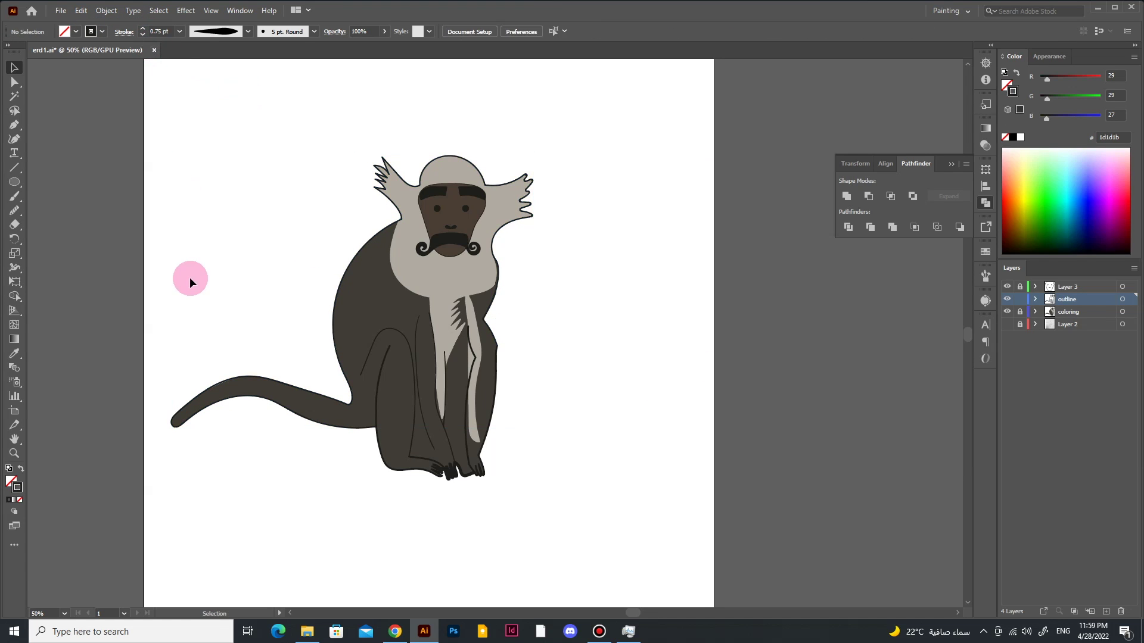
Step: Give the monkey's outer outline a tapered width profile, save, and zoom out
left_click(531, 214)
left_click(216, 31)
left_click(208, 80)
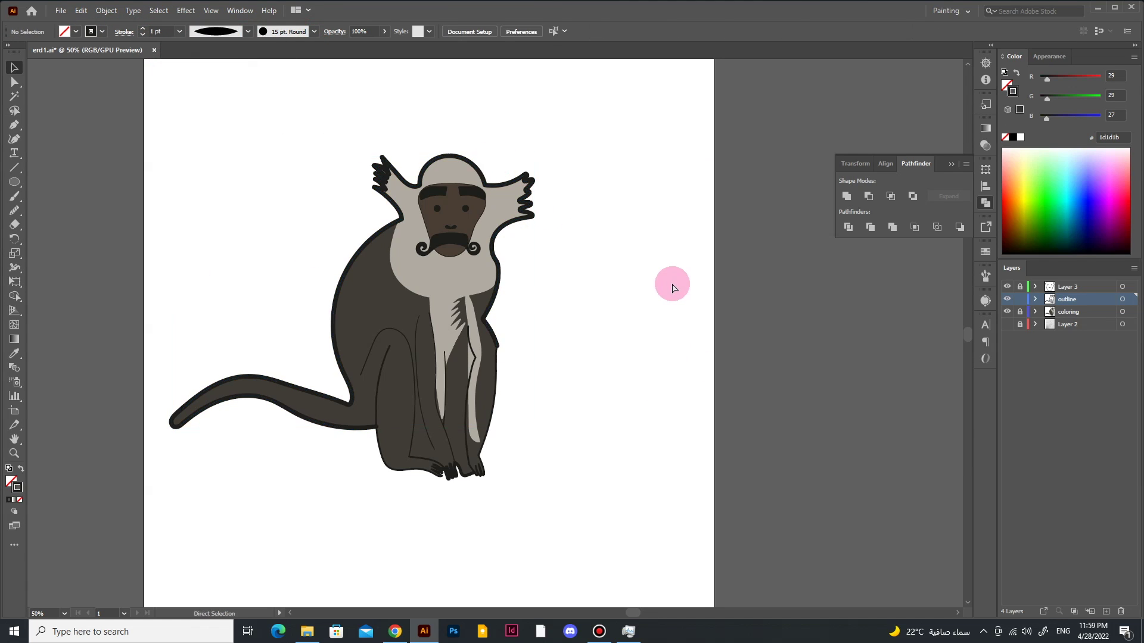
left_click(672, 284)
key("ctrl+s")
key("ctrl+minus")
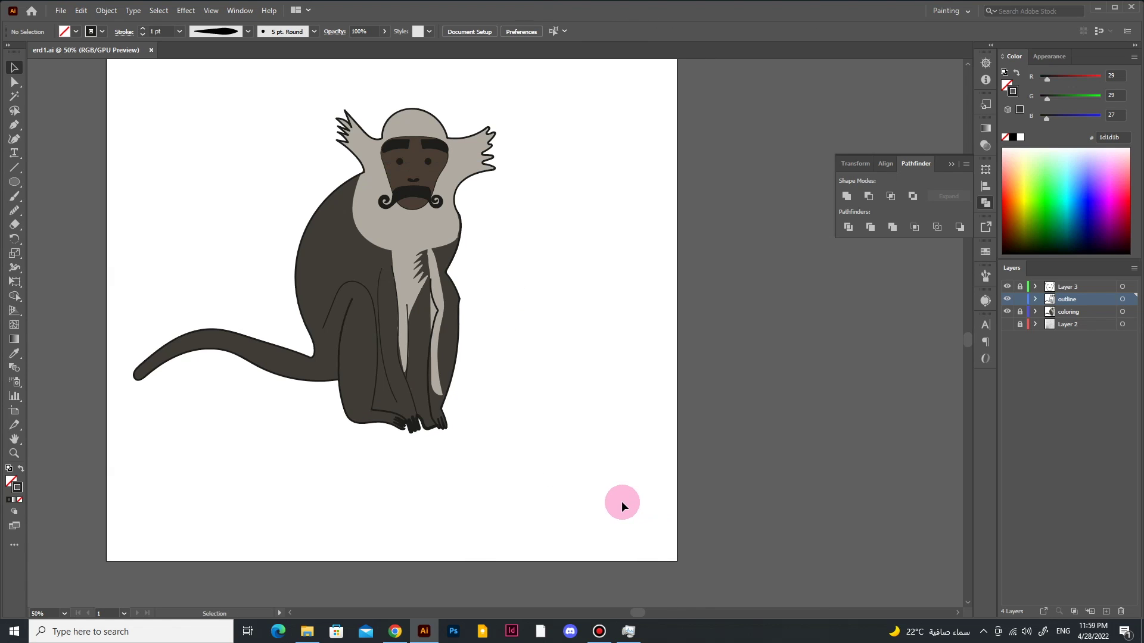
left_click_drag(965, 382, 865, 384)
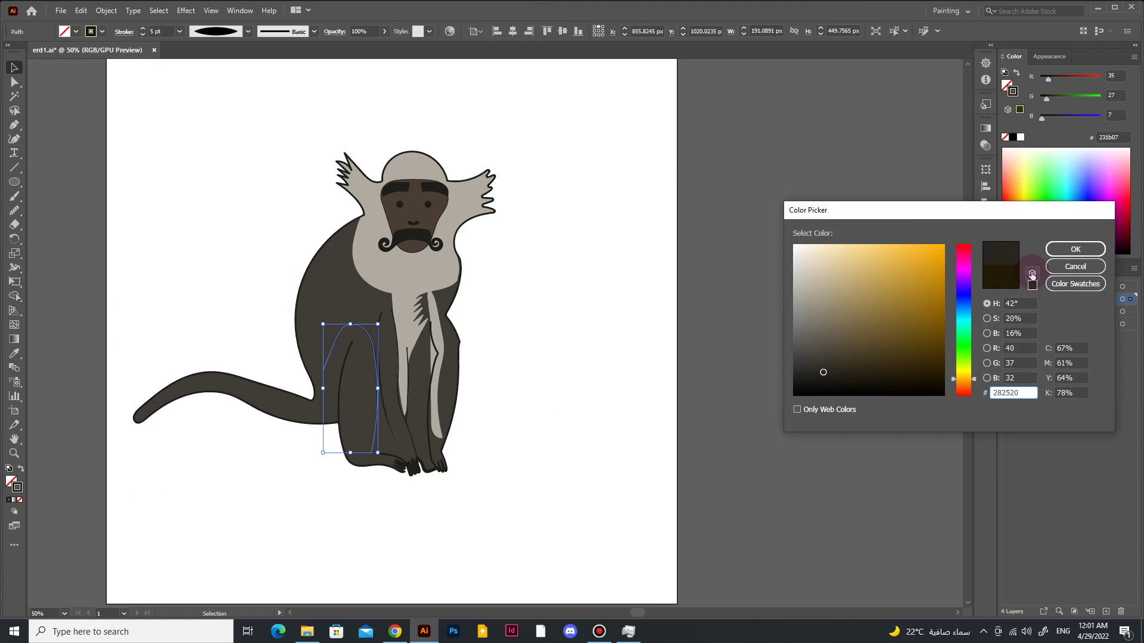
Step: Raise the outline's stroke weight and reselect the monkey's outer outline
left_click(147, 36)
left_click(147, 36)
left_click(143, 28)
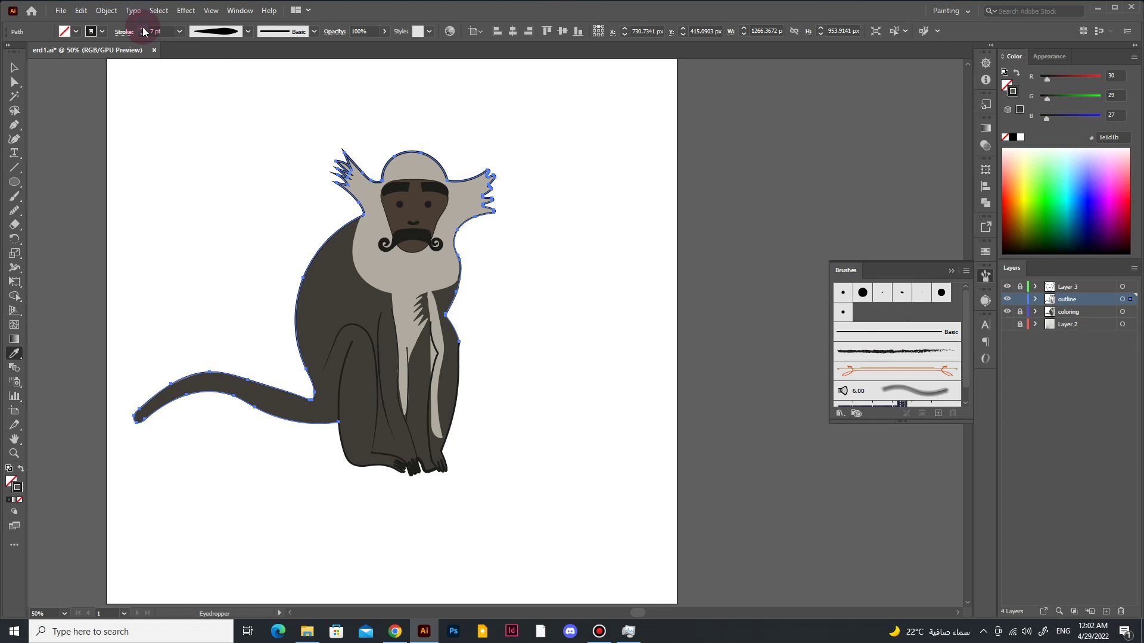
left_click(526, 507)
left_click(448, 190, "ctrl")
left_click(743, 458, "ctrl")
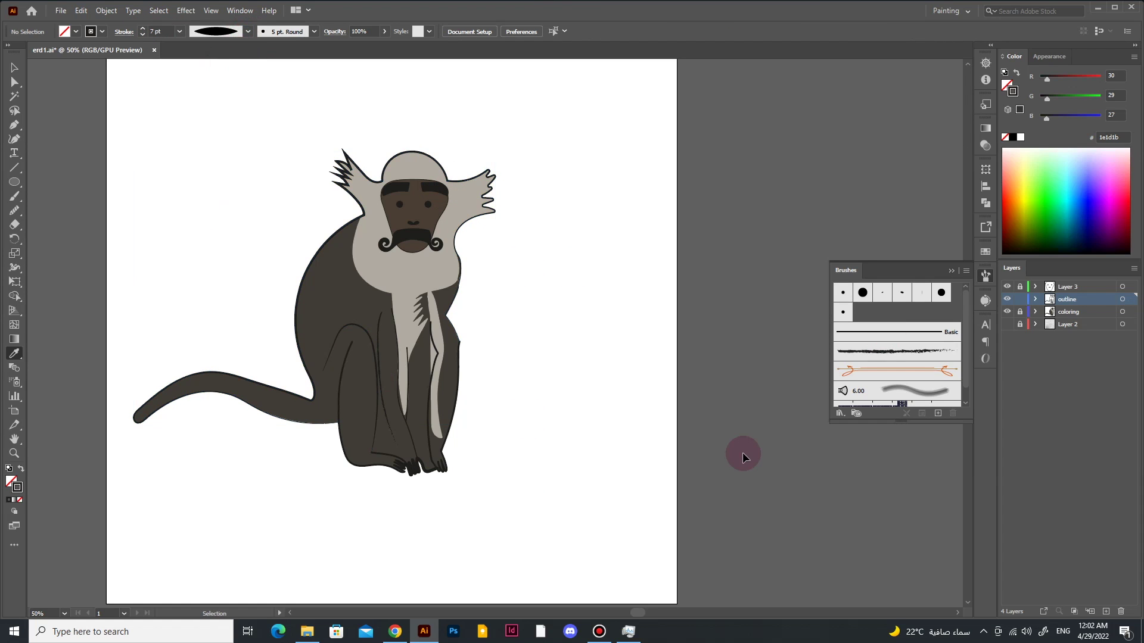
left_click(354, 236, "ctrl")
key("v")
left_click(128, 320)
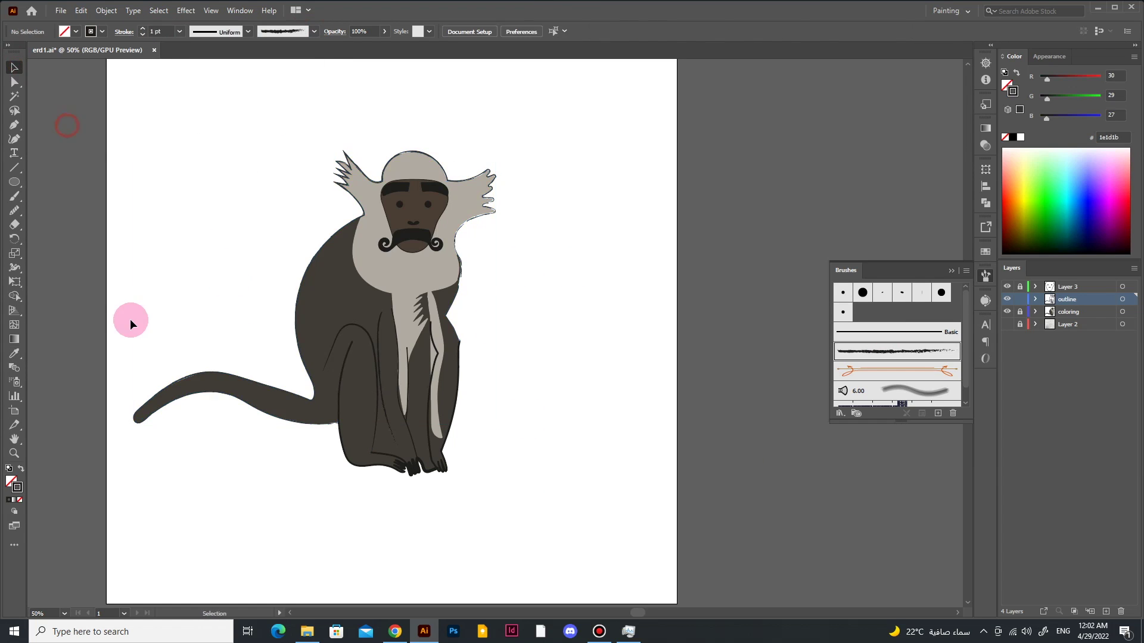
scroll(434, 288, "up", 1)
left_click(434, 287)
Step: Apply the rough textured charcoal brush to the outline and nudge the hair spikes up-left
left_click(142, 28)
left_click(144, 200)
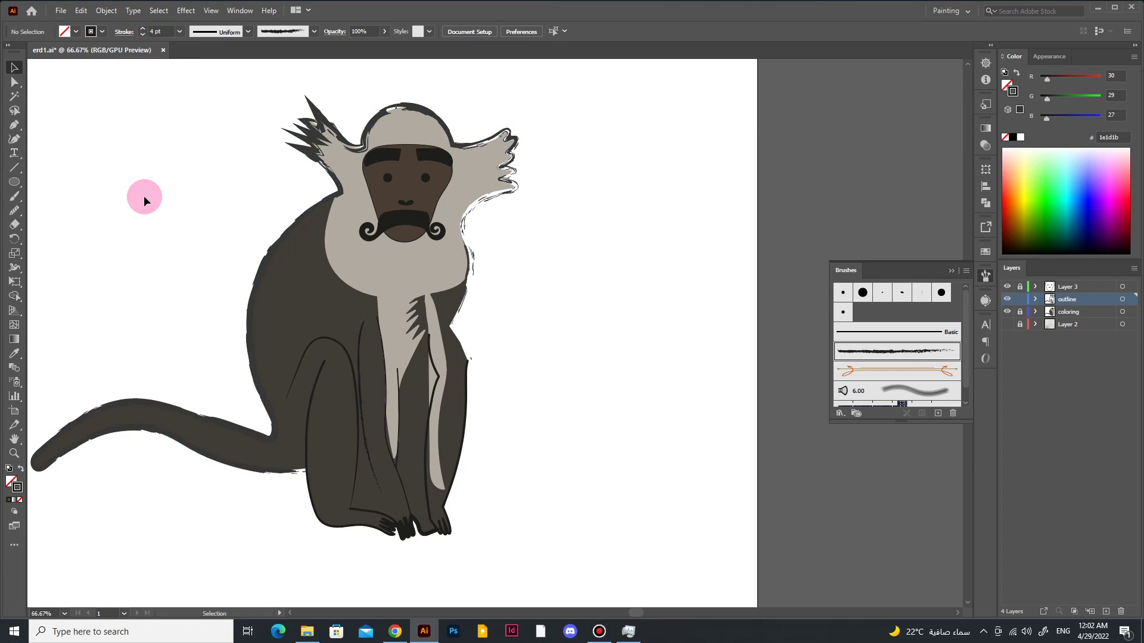
key("a")
left_click_drag(307, 116, 304, 114)
left_click(241, 282)
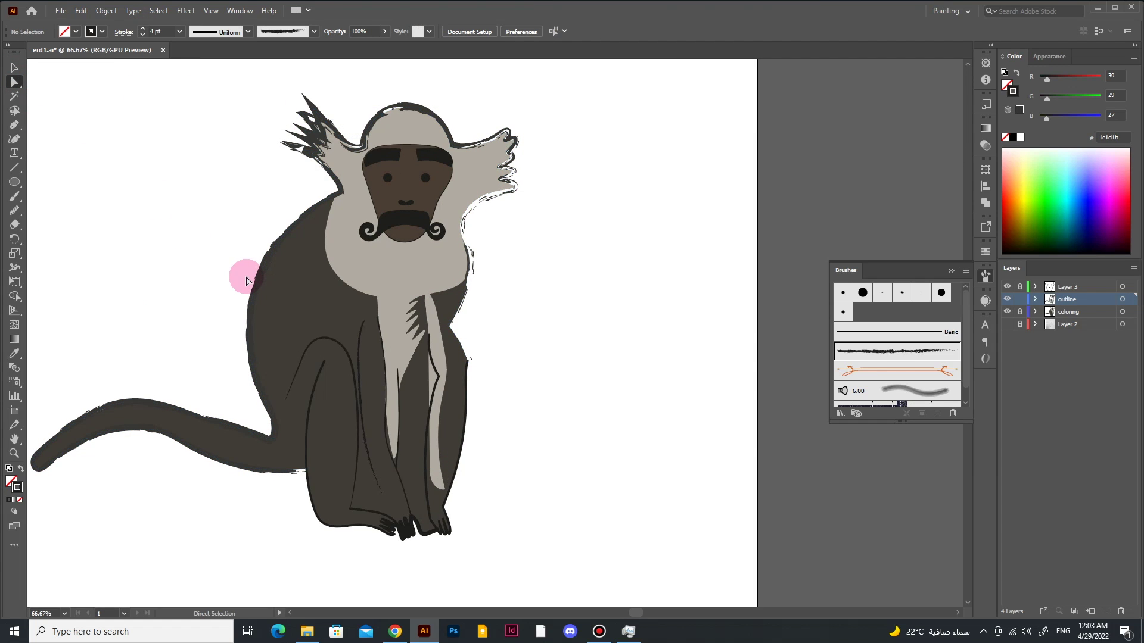
left_click(314, 102)
left_click(549, 307)
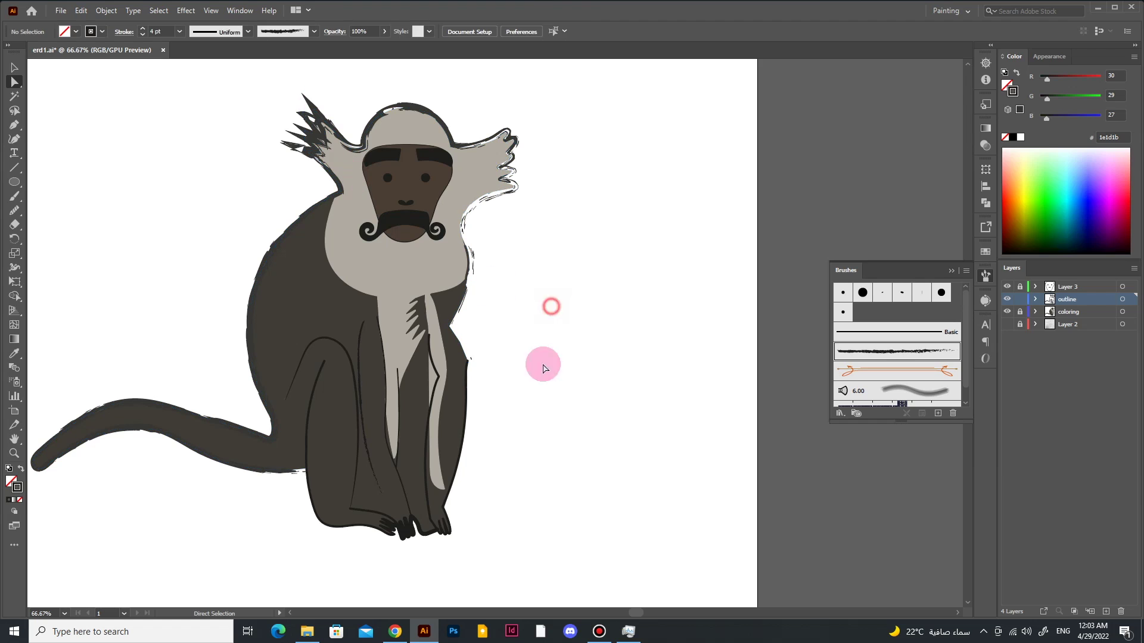
Step: Inspect the belly line, leg stripe and body shape, then save and zoom in on the face
left_click(445, 471)
left_click(153, 160)
key("v")
left_click(442, 441)
left_click(516, 237)
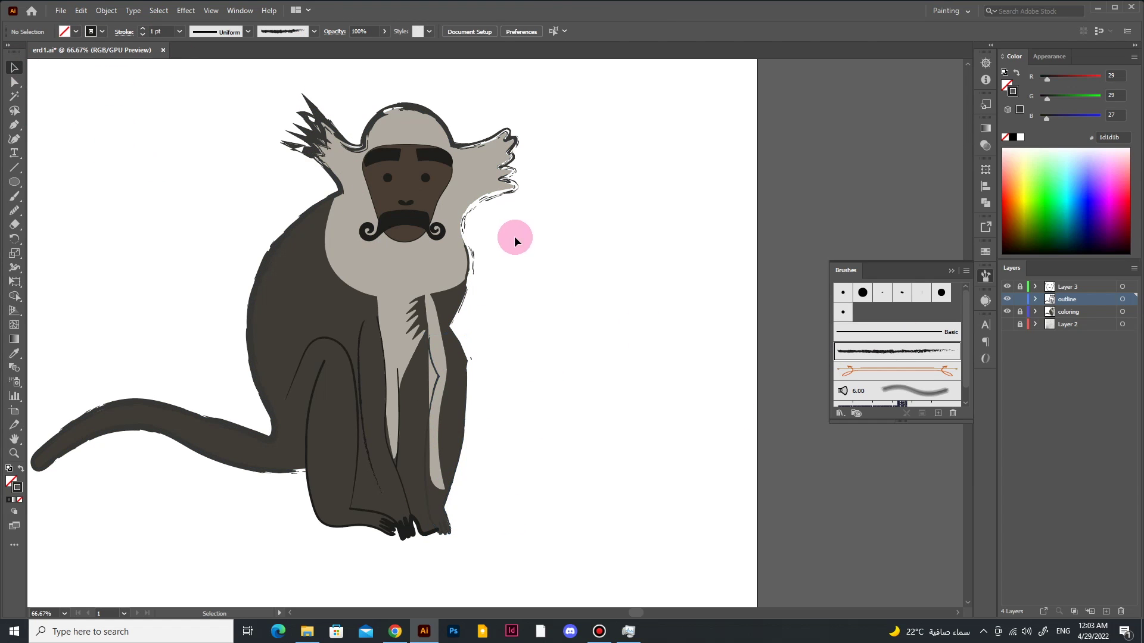
left_click(289, 337)
left_click(594, 341)
key("ctrl+s")
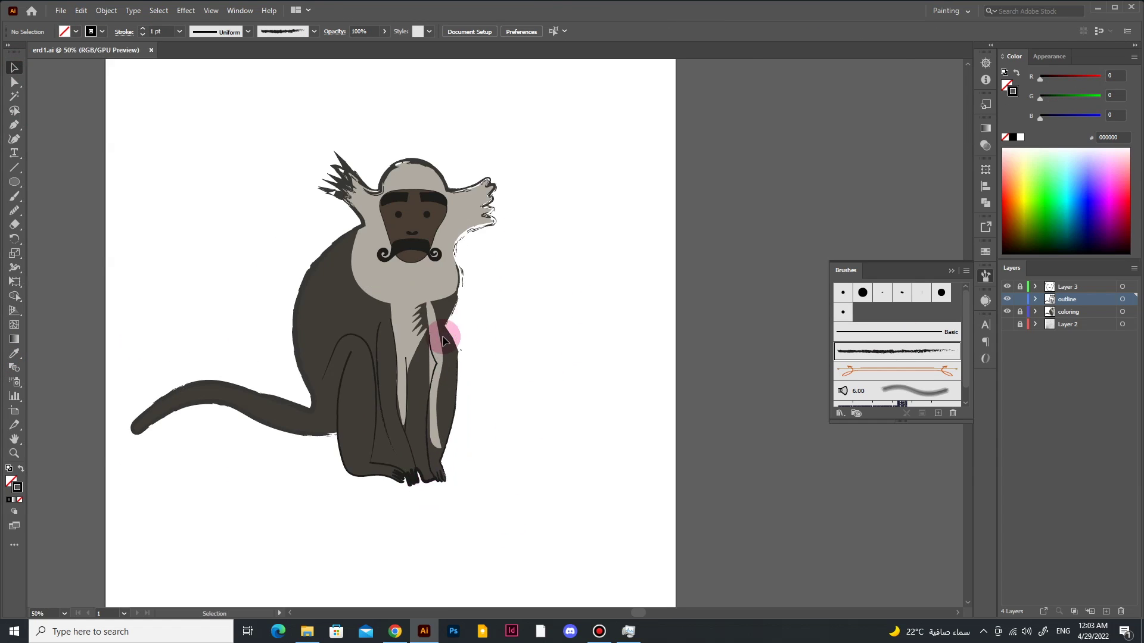
key("ctrl+1")
double_click(17, 488)
Step: Sample the light grey fur colour and paint highlights over the eyebrows and under the eyes
left_click(1077, 245)
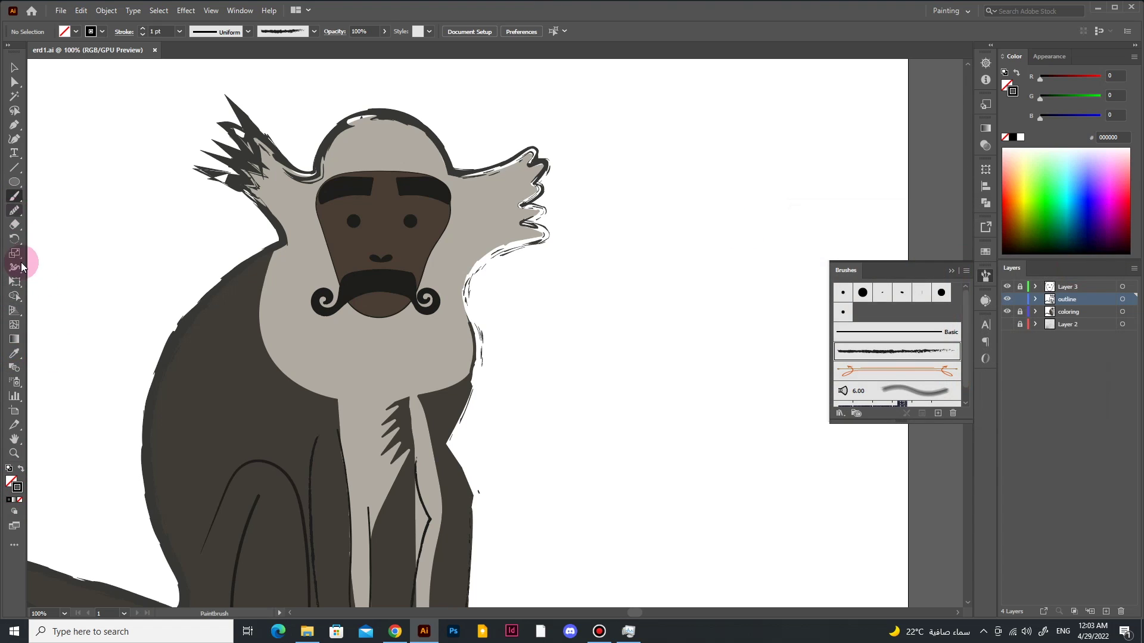
key("i")
left_click(280, 316)
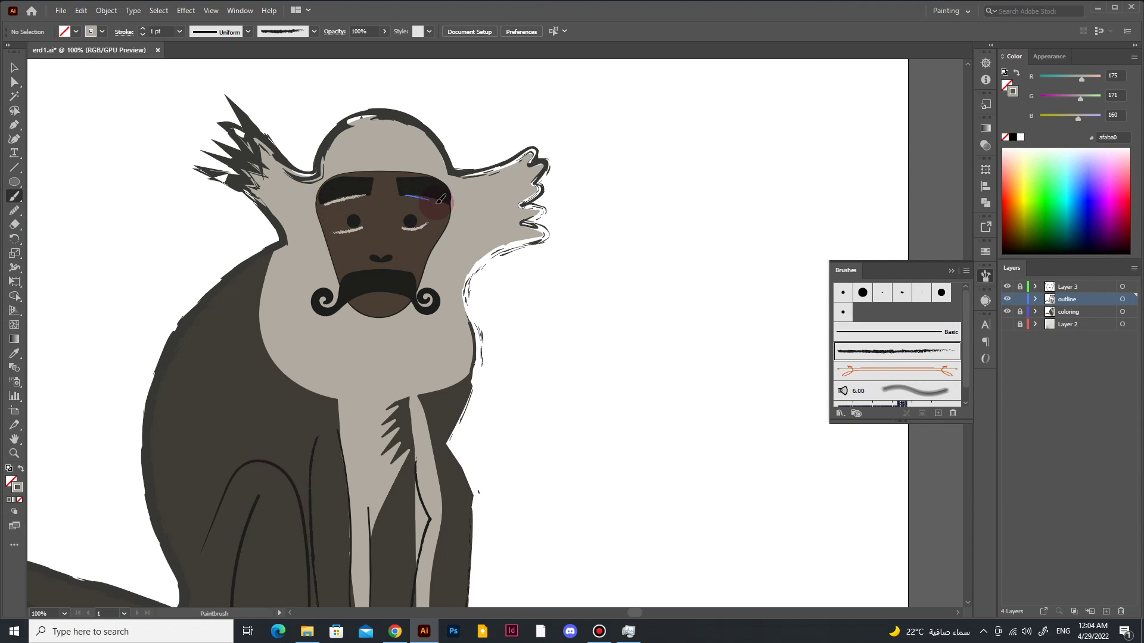
scroll(455, 161, "down", 3)
scroll(360, 320, "up", 4)
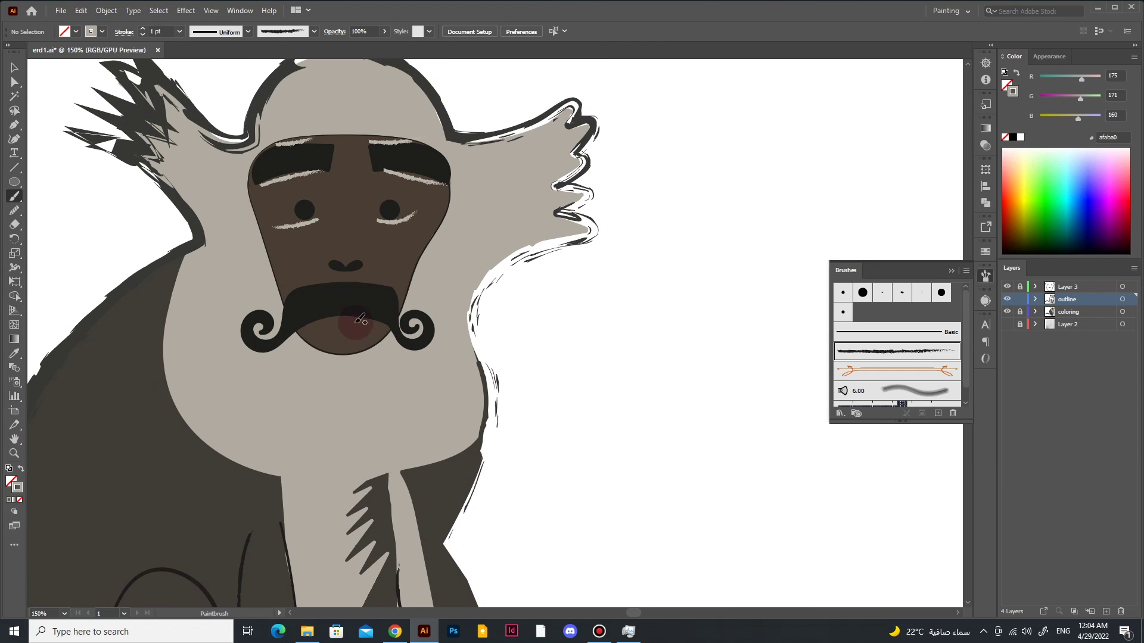
key("ctrl+z")
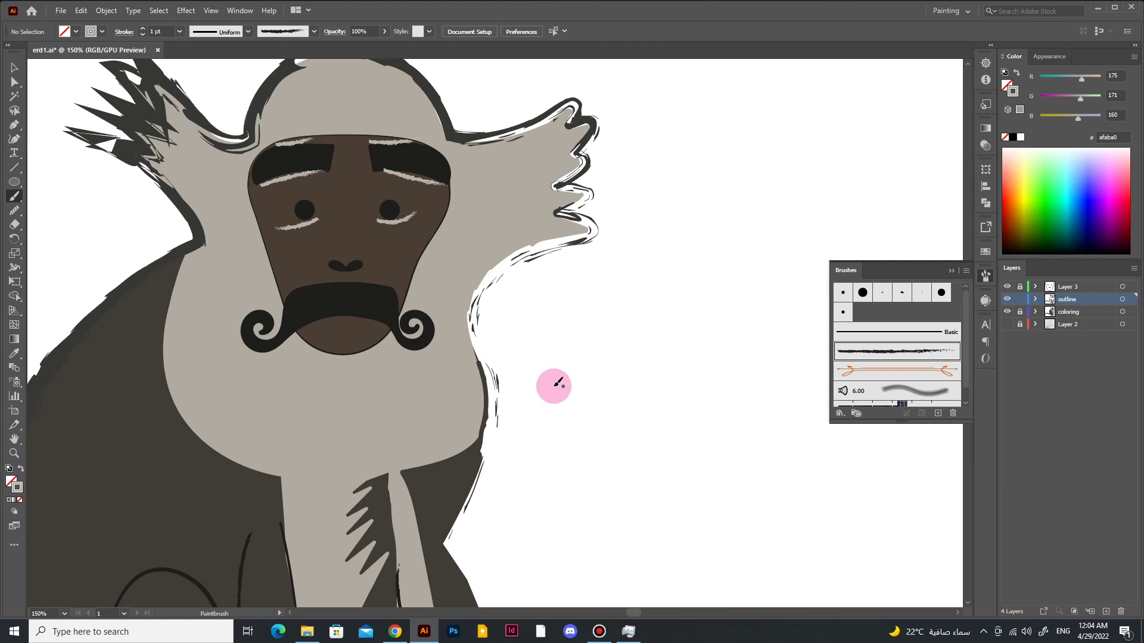
scroll(557, 384, "down", 2)
Step: Add a new shadows layer at 42% opacity and paint 4 pt grey streaks down the leg
left_click(1105, 612)
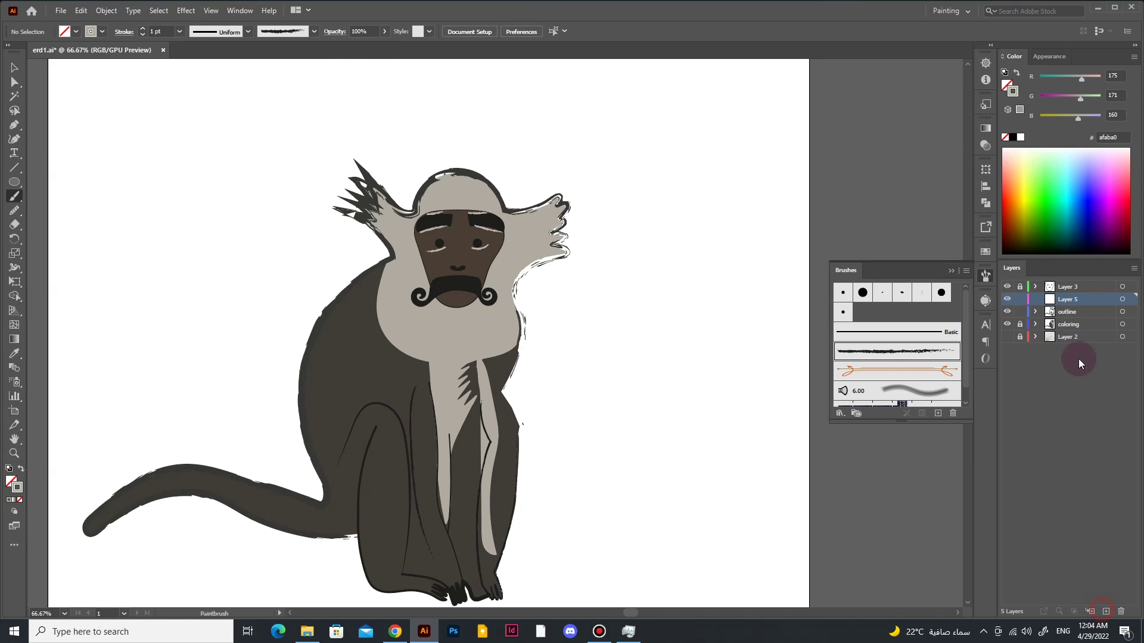
left_click_drag(385, 31, 357, 45)
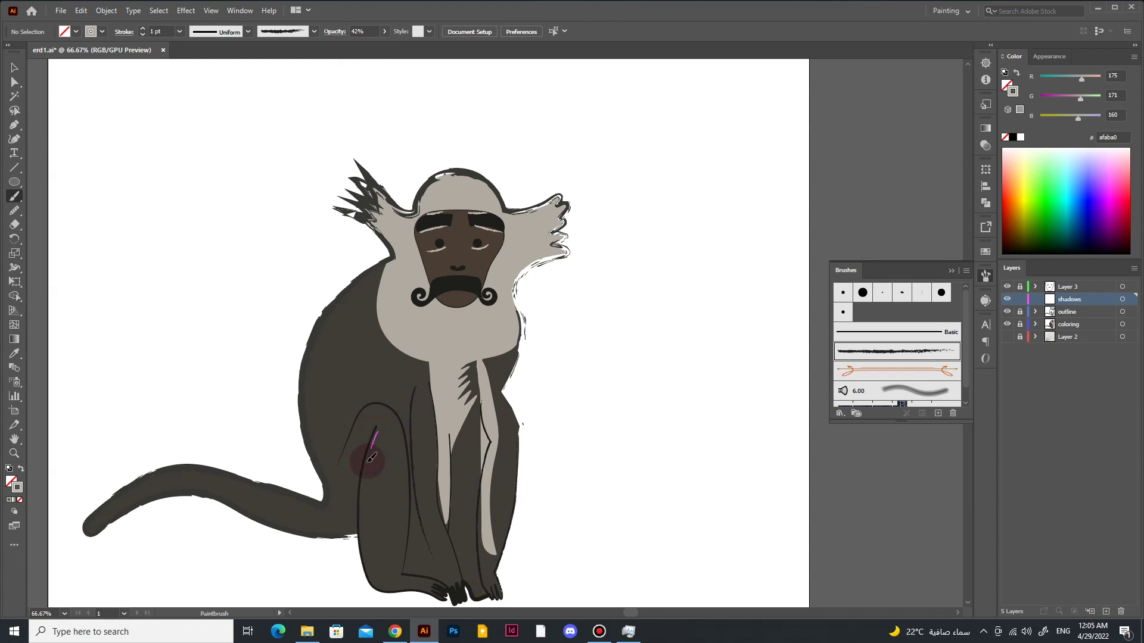
key("ctrl+z")
left_click(142, 34)
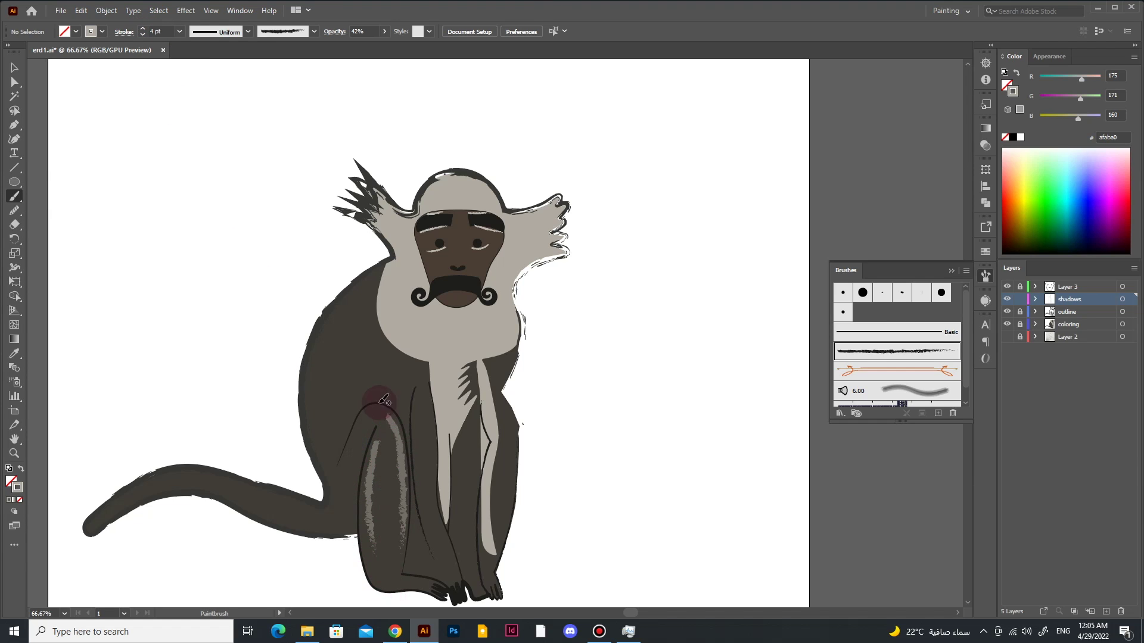
left_click_drag(409, 460, 407, 551)
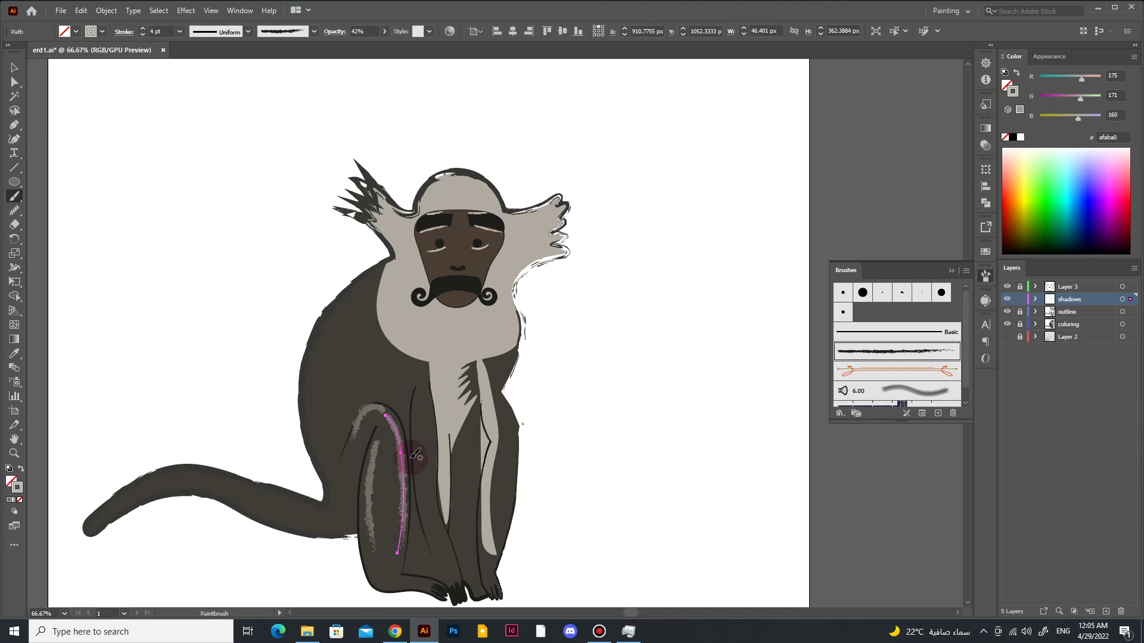
key("ctrl+z")
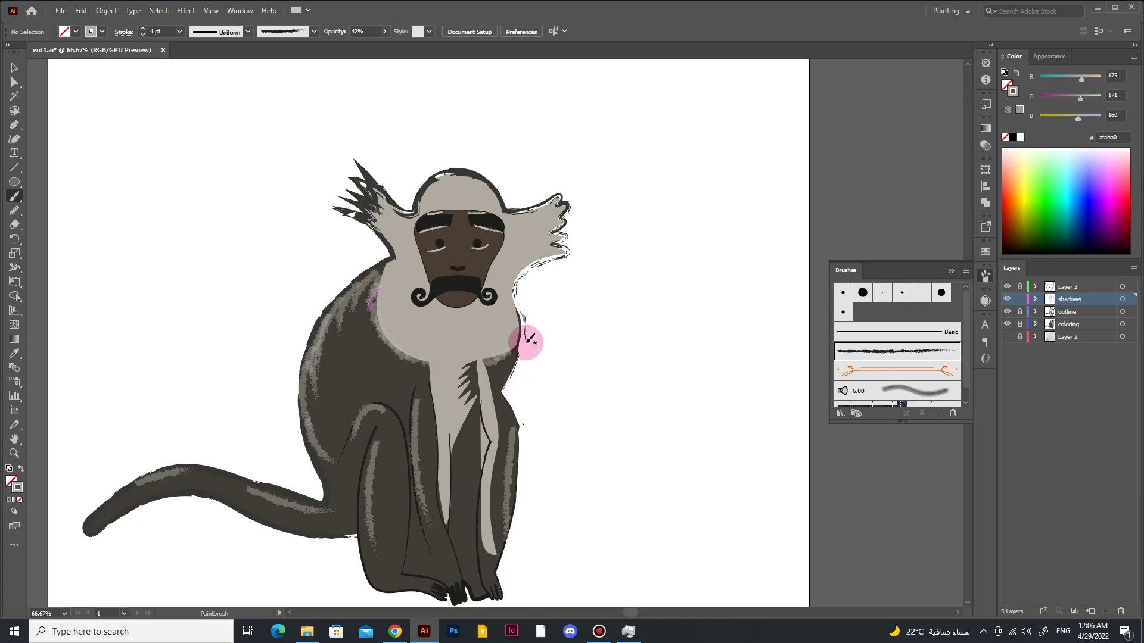
Step: Sample a colour from the artwork as the brush colour and paint fur on the chest
left_click(24, 358)
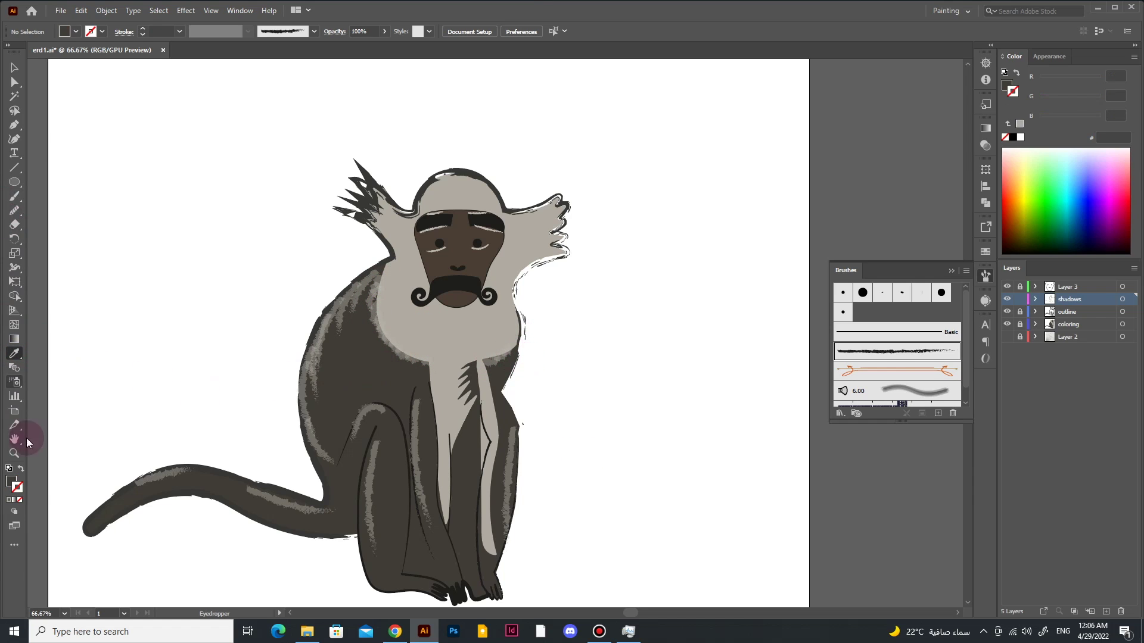
left_click(21, 500)
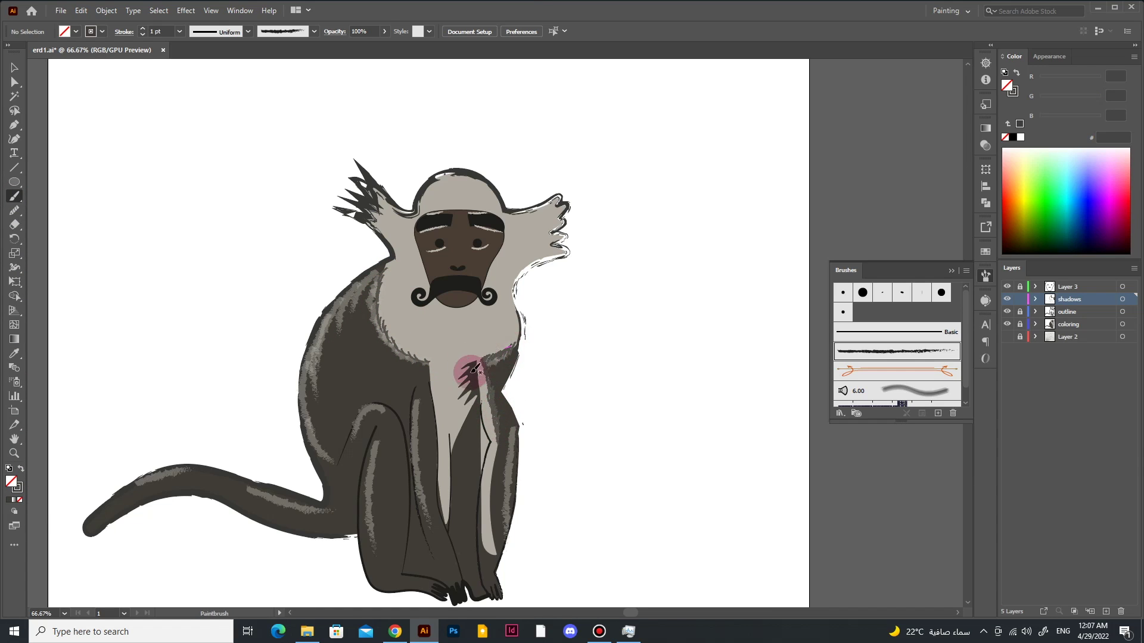
left_click_drag(446, 449, 446, 452)
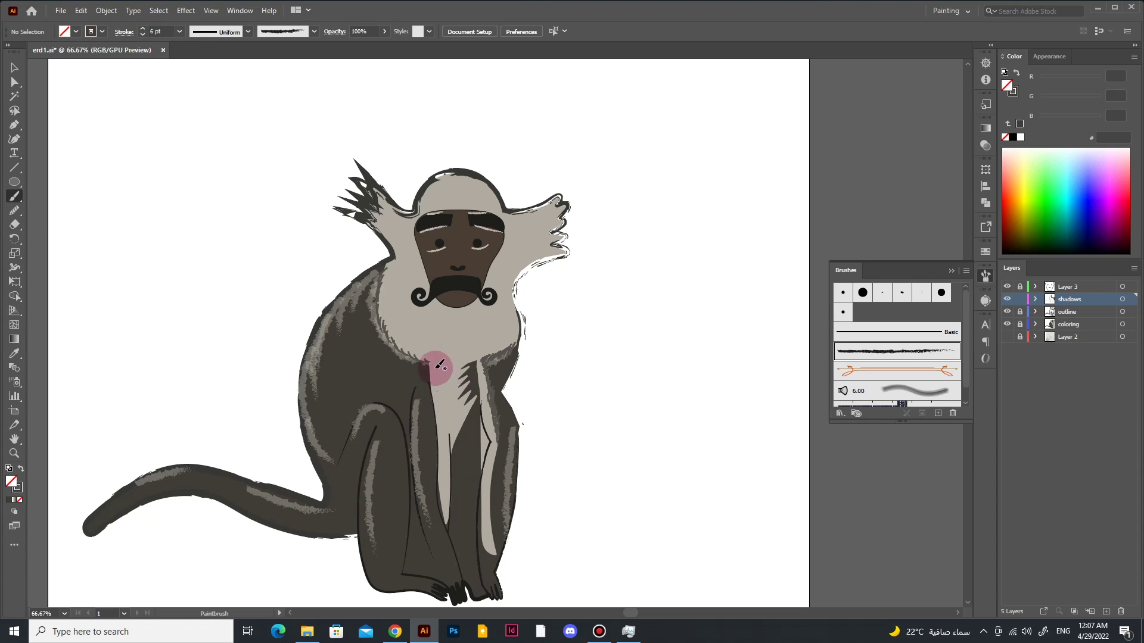
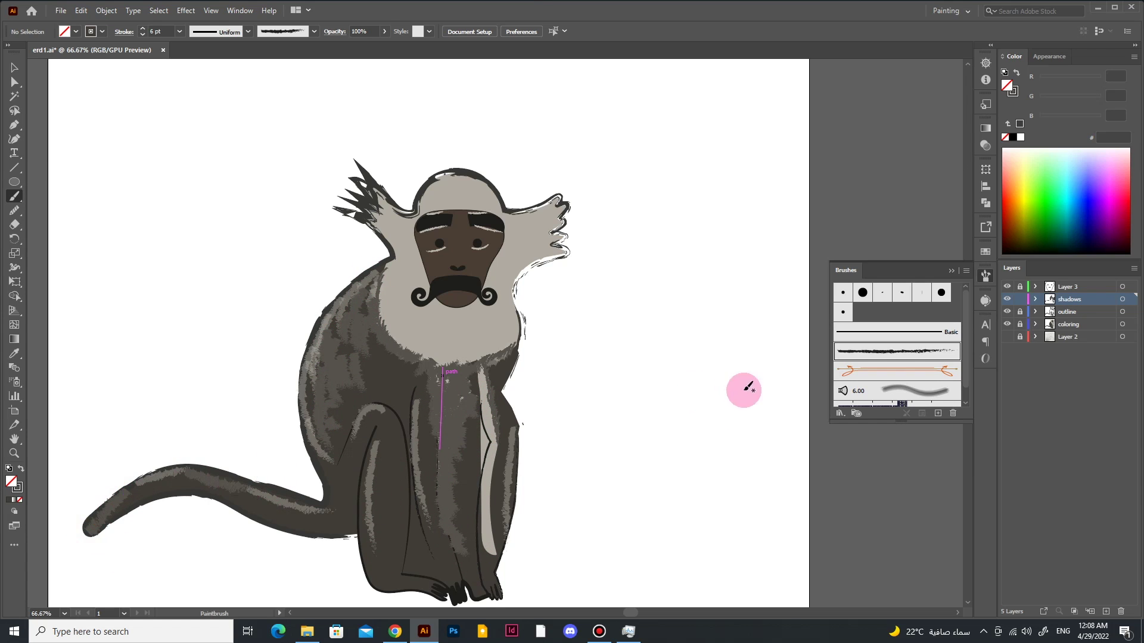
Step: Zoom in on the monkey's face and save the drawing
scroll(703, 417, "down", 3)
scroll(654, 444, "up", 2)
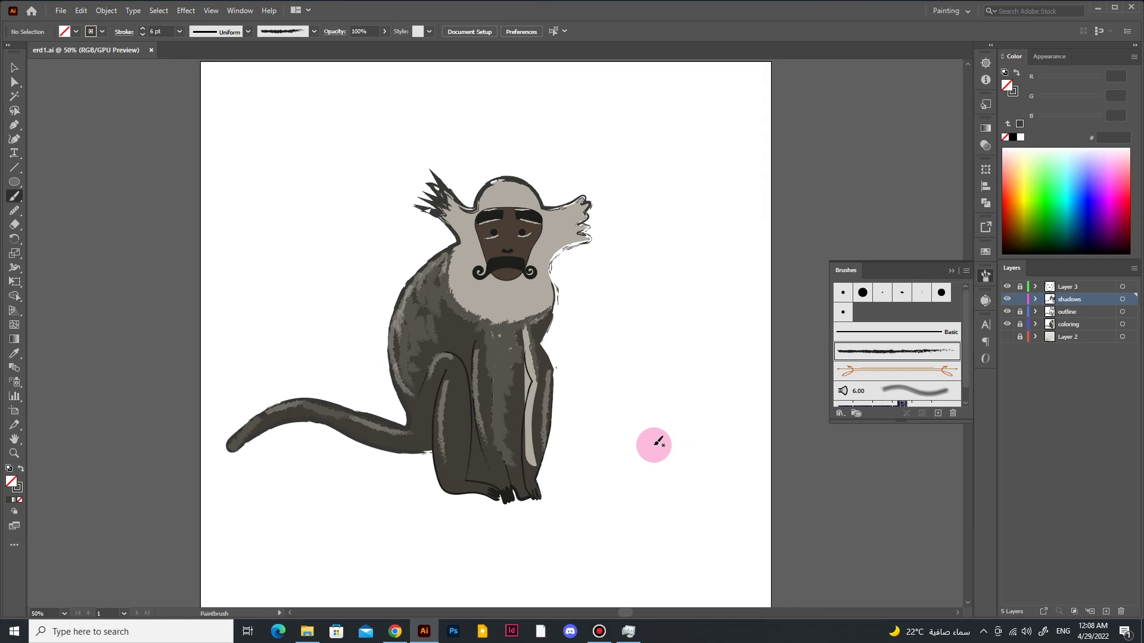
scroll(531, 179, "up", 4)
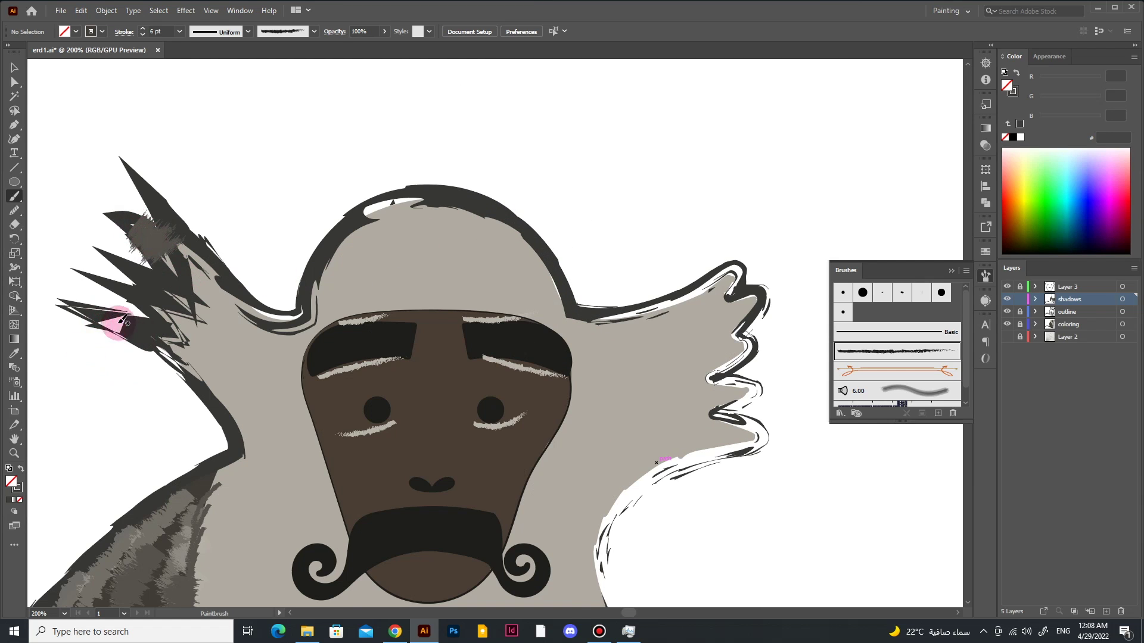
left_click_drag(103, 328, 134, 341)
key("ctrl+minus")
key("ctrl+minus")
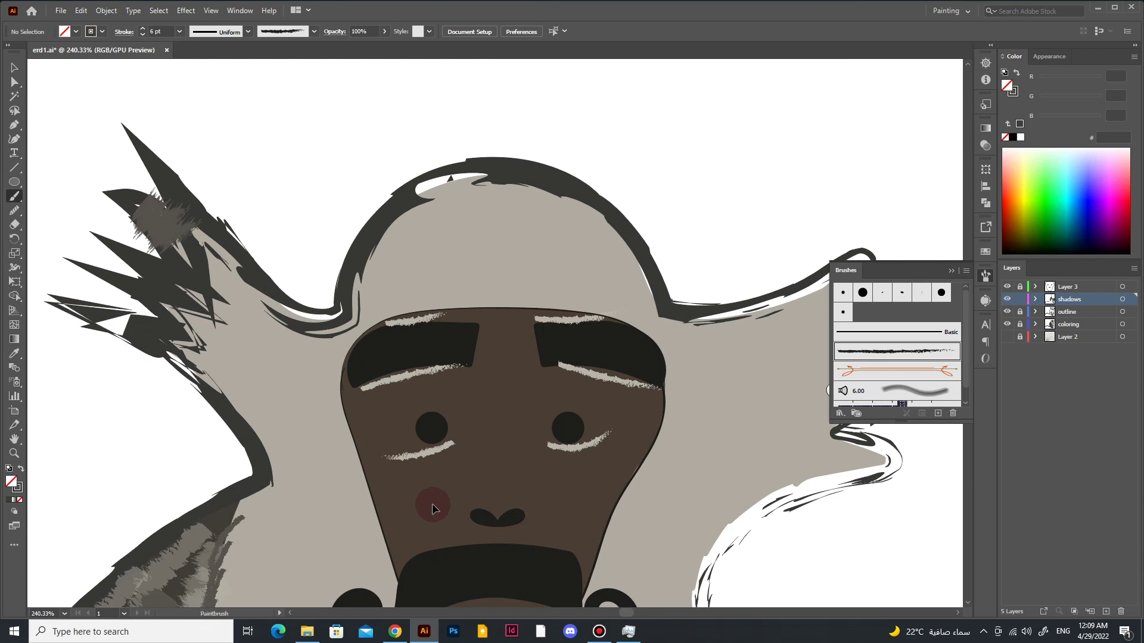
key("ctrl+minus")
key("ctrl+s")
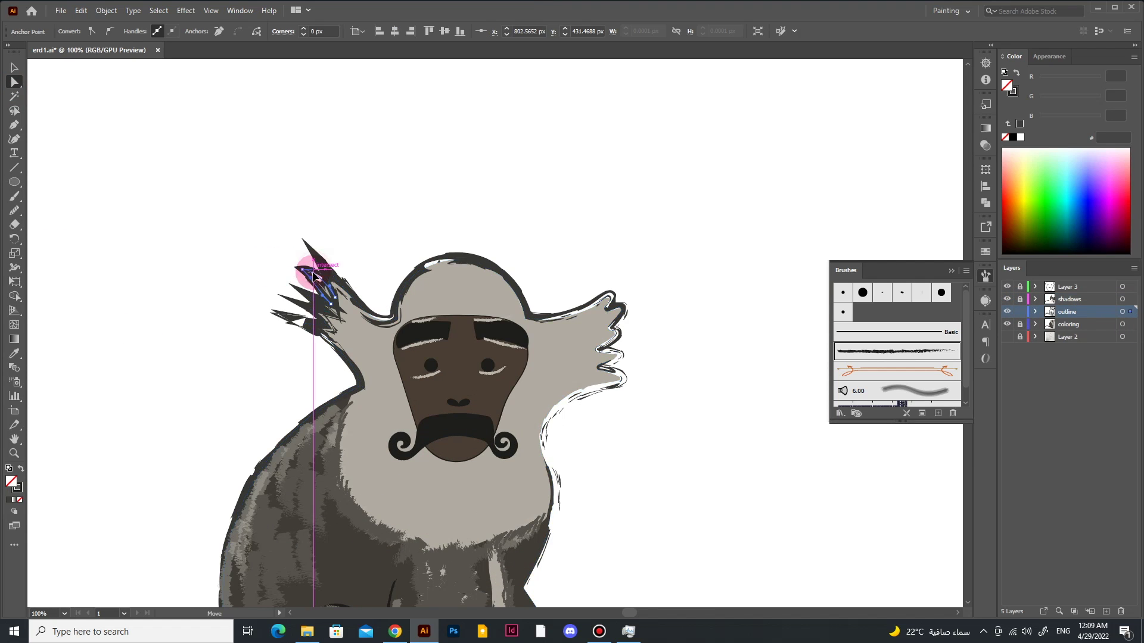
Step: Drag the anchor at the right fur tuft's tip to tidy its outline, then deselect
scroll(646, 550, "down", 1)
scroll(646, 549, "right", 1)
left_click(569, 274)
scroll(569, 274, "up", 4)
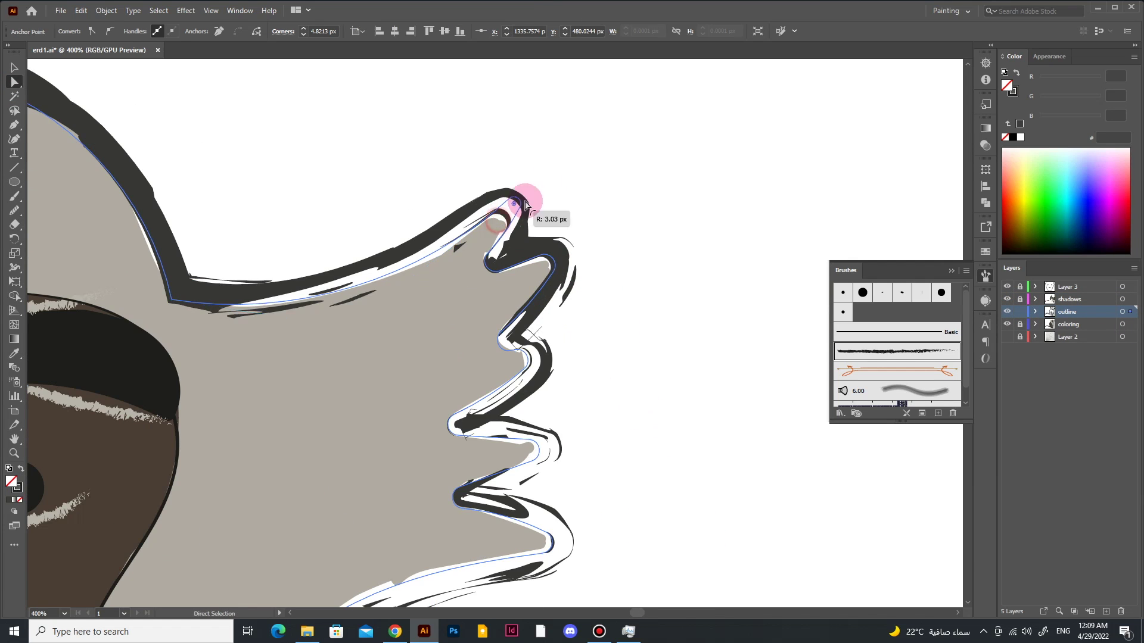
left_click_drag(523, 197, 582, 238)
scroll(566, 521, "down", 5)
scroll(567, 524, "down", 2)
left_click(567, 523)
scroll(566, 524, "up", 1)
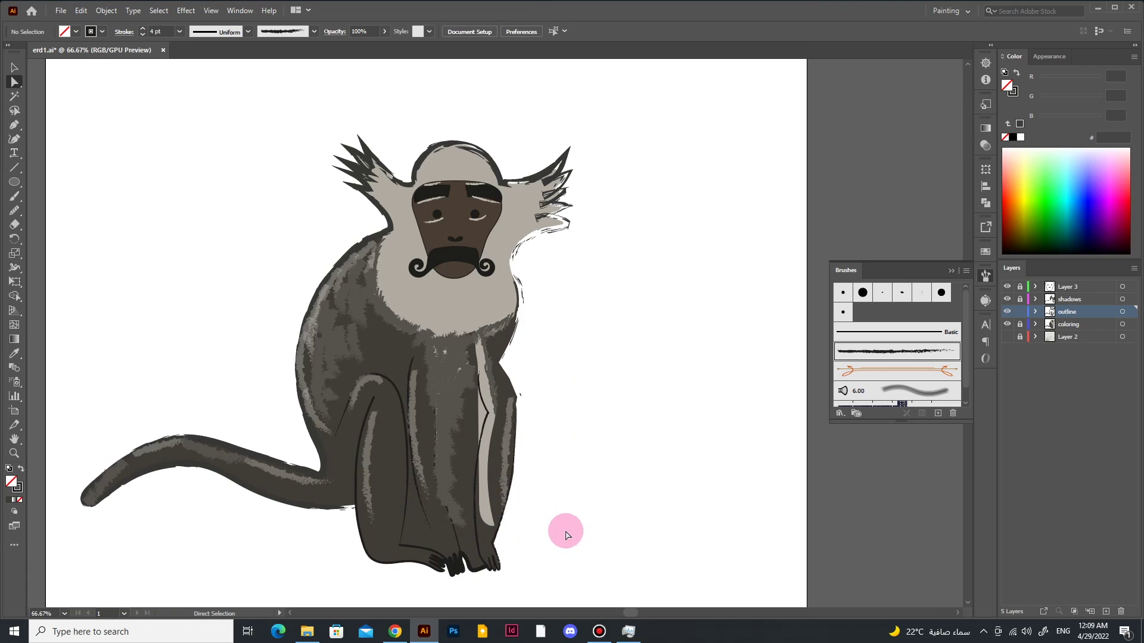
scroll(527, 280, "down", 2)
scroll(572, 360, "up", 1)
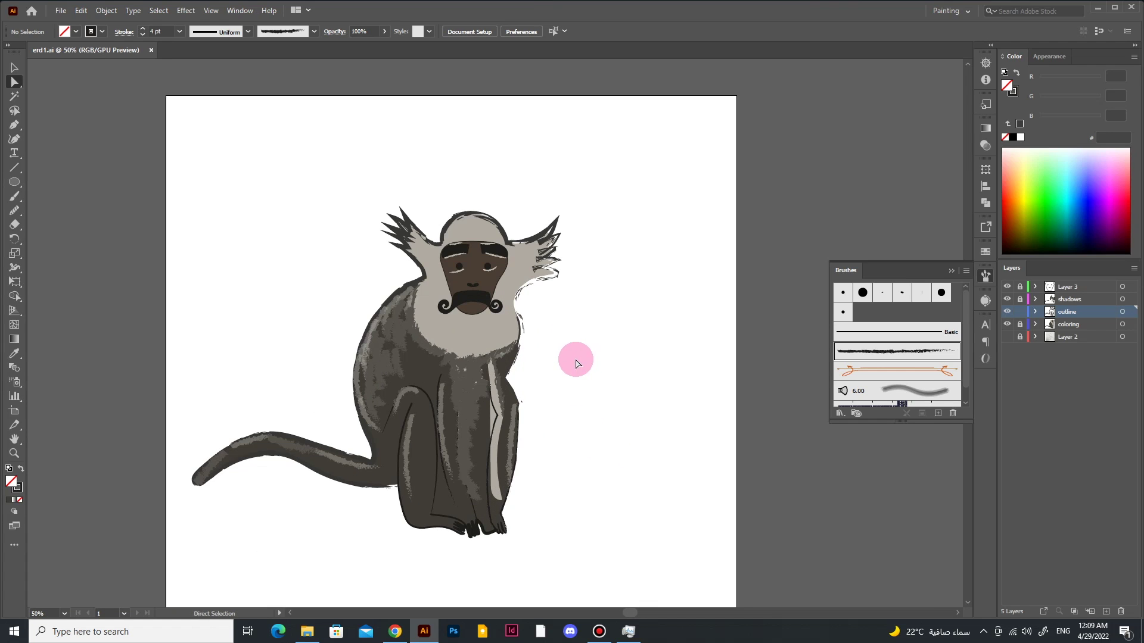
Step: On a new layer, paint a 16 pt beige brush stroke behind the monkey
left_click(1106, 610)
key("b")
left_click(179, 32)
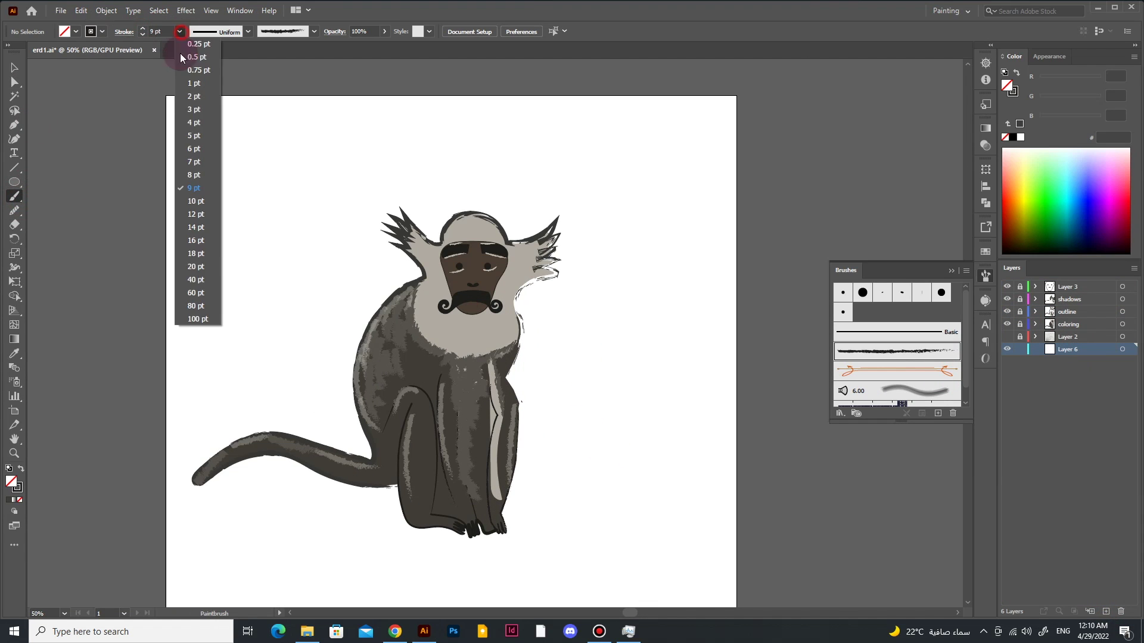
left_click(196, 244)
double_click(18, 488)
key("Return")
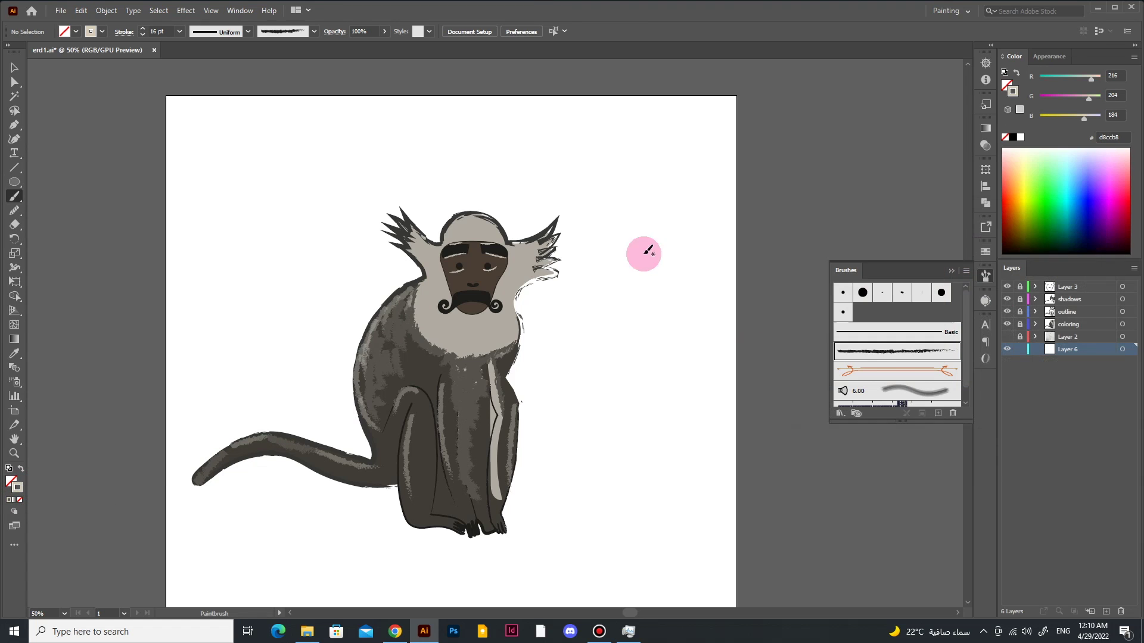
left_click_drag(312, 215, 324, 178)
Step: Paint wider beige background strokes at 60 pt and 80 pt
left_click(178, 31)
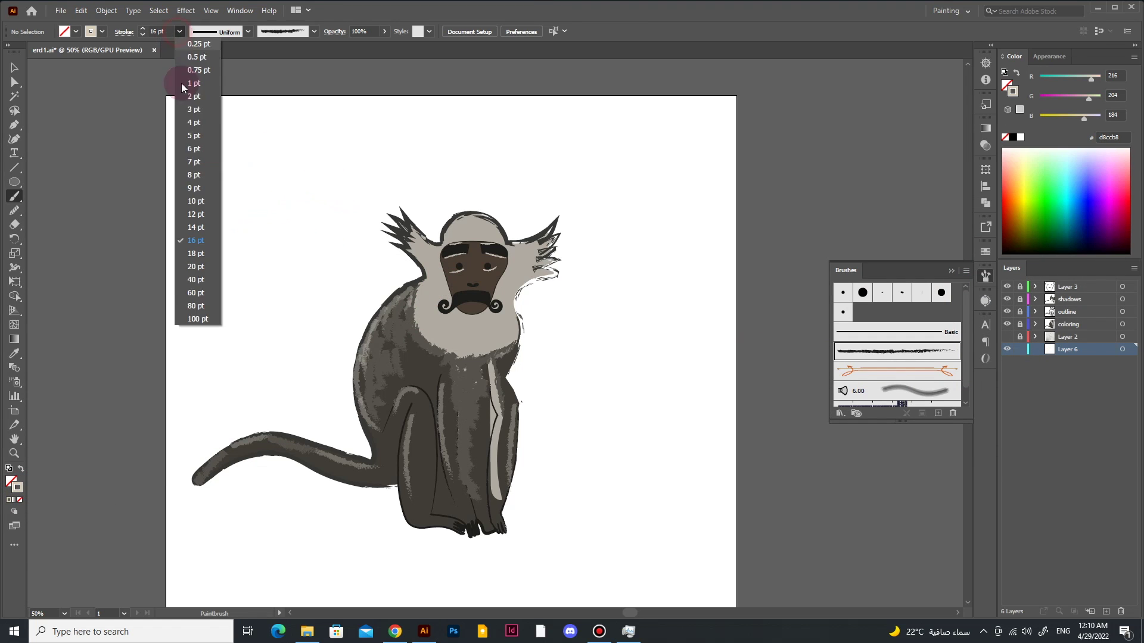
left_click(196, 280)
left_click_drag(328, 131, 250, 209)
mouse_move(388, 139)
left_mouse_down()
mouse_move(401, 169)
mouse_move(368, 224)
left_mouse_up()
left_click(178, 32)
left_click(197, 305)
mouse_move(604, 388)
left_mouse_down()
mouse_move(669, 503)
mouse_move(212, 316)
mouse_move(238, 478)
mouse_move(662, 325)
mouse_move(672, 332)
mouse_move(646, 174)
mouse_move(582, 395)
mouse_move(393, 332)
left_mouse_up()
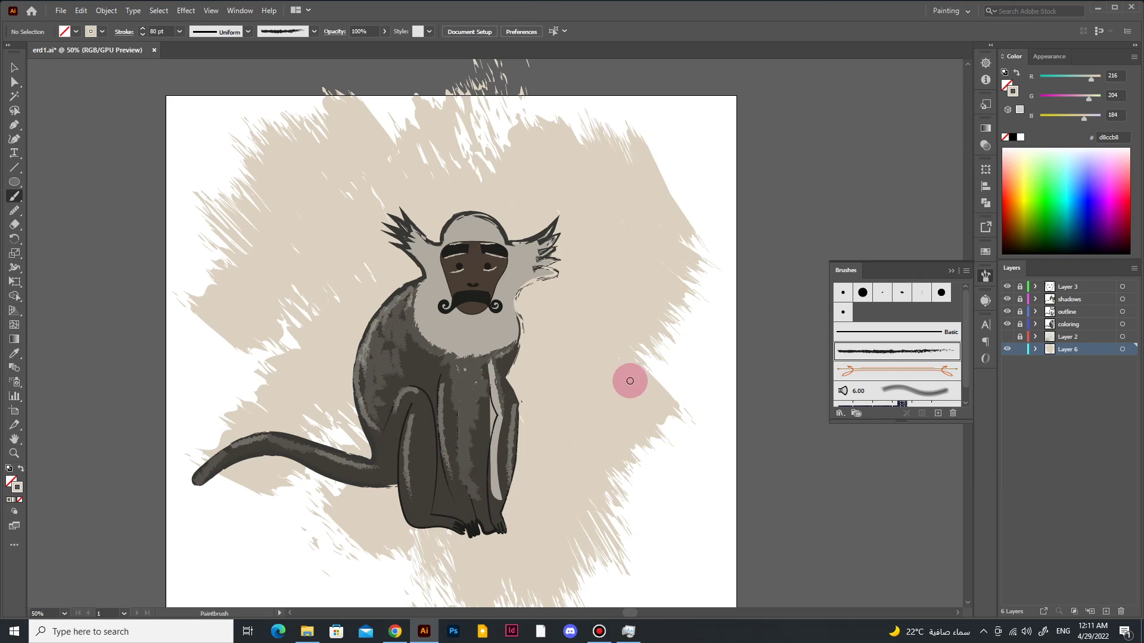
key("ctrl+minus")
Step: Draw a dark brown, strokeless oval shadow beneath the monkey
double_click(17, 487)
left_click(1075, 248)
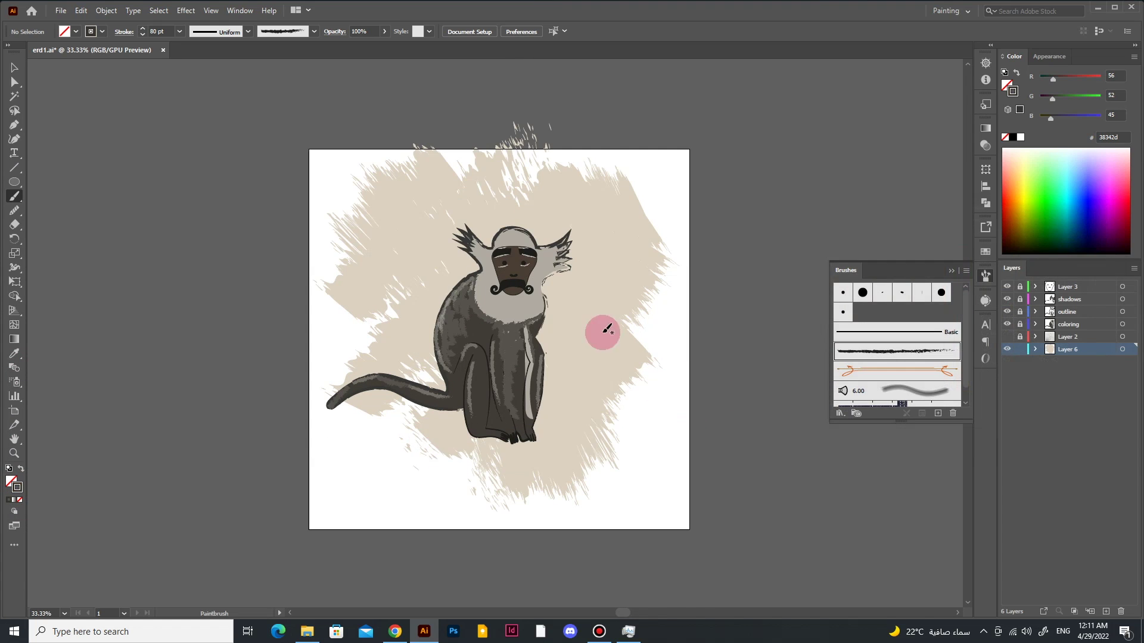
key("l")
mouse_move(338, 451)
left_mouse_down()
mouse_move(510, 499)
mouse_move(490, 439)
left_mouse_up()
left_click(10, 505)
key("v")
mouse_move(587, 437)
left_mouse_down()
mouse_move(656, 440)
mouse_move(582, 420)
left_mouse_up()
left_click(615, 245)
Step: Select the beige brush stroke paths in the Layers panel and delete them
left_click(1035, 350)
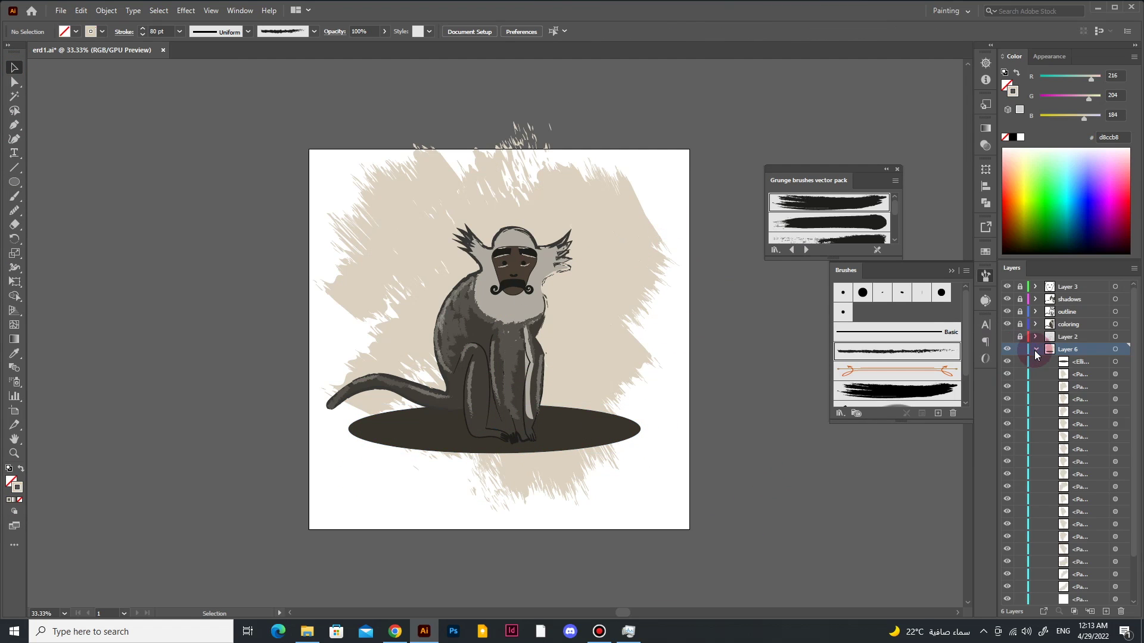
scroll(1066, 417, "down", 1)
left_click(1079, 350)
left_click(1083, 600, "shift")
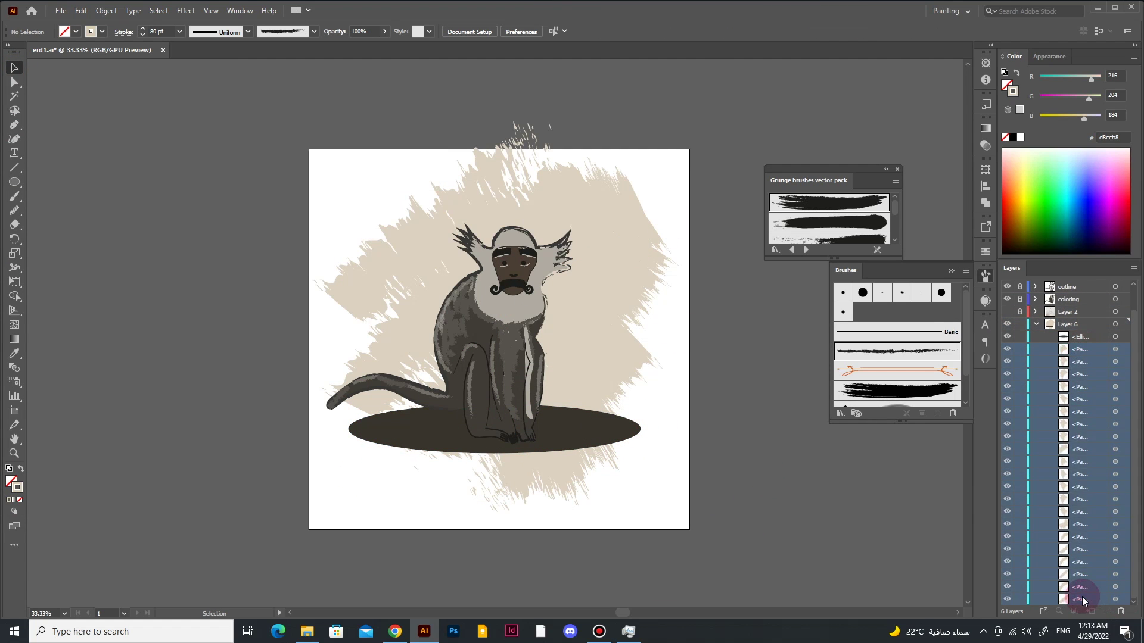
left_click(1115, 362)
left_click(1116, 436, "shift")
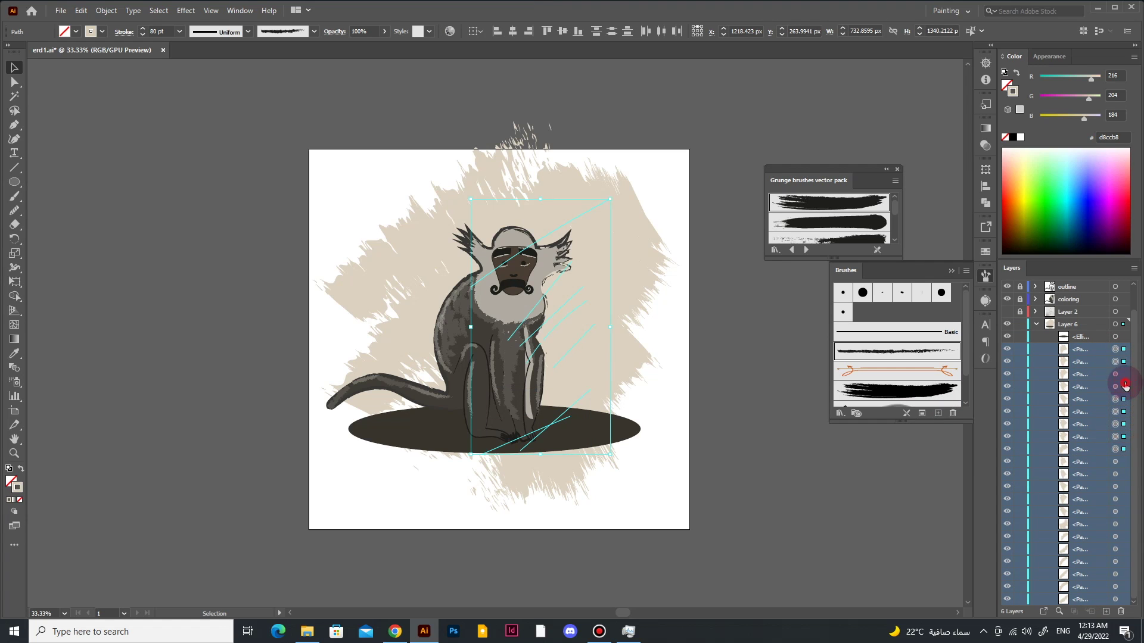
left_click(1119, 603, "shift")
key("Delete")
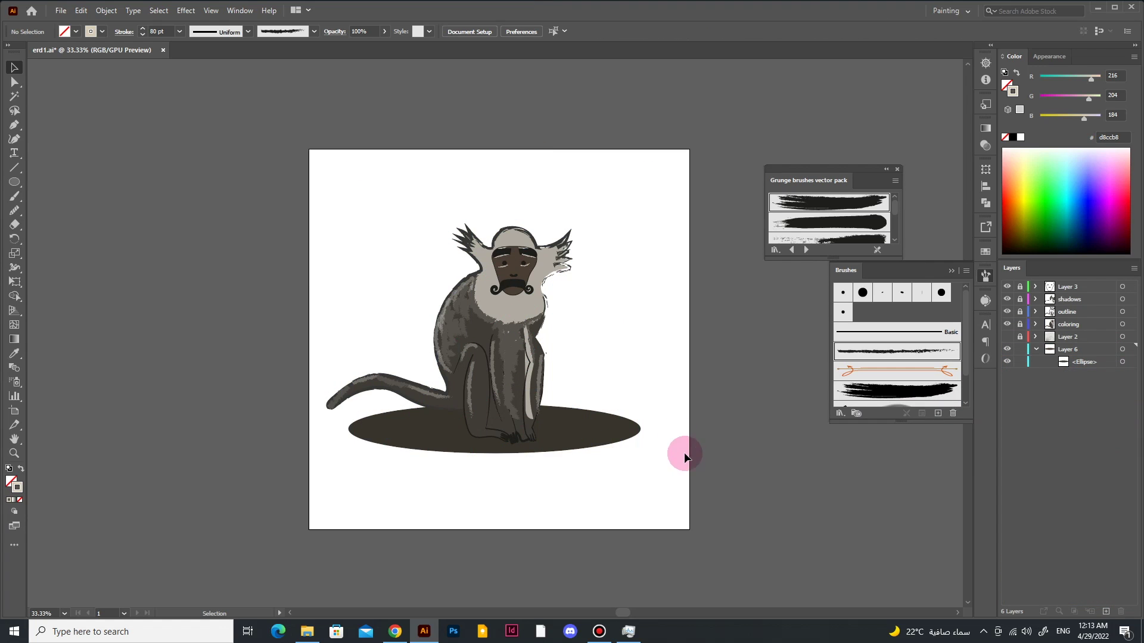
left_click(624, 438)
left_click(21, 469)
left_click(14, 182)
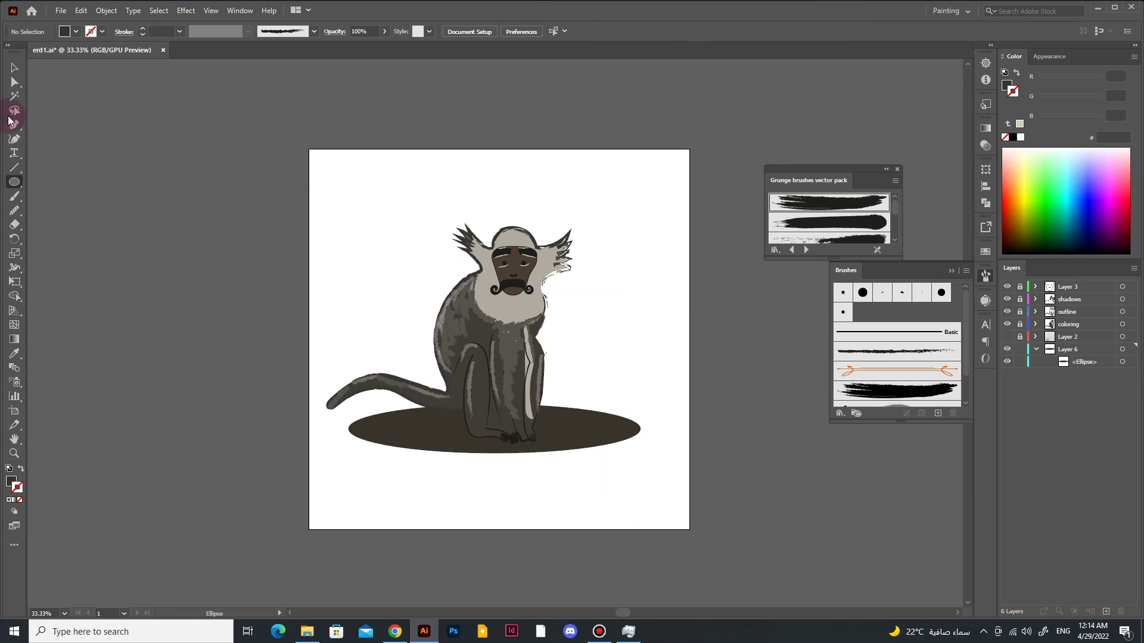
Step: Draw an artboard-sized rectangle filled with beige
left_click_drag(309, 531, 689, 150)
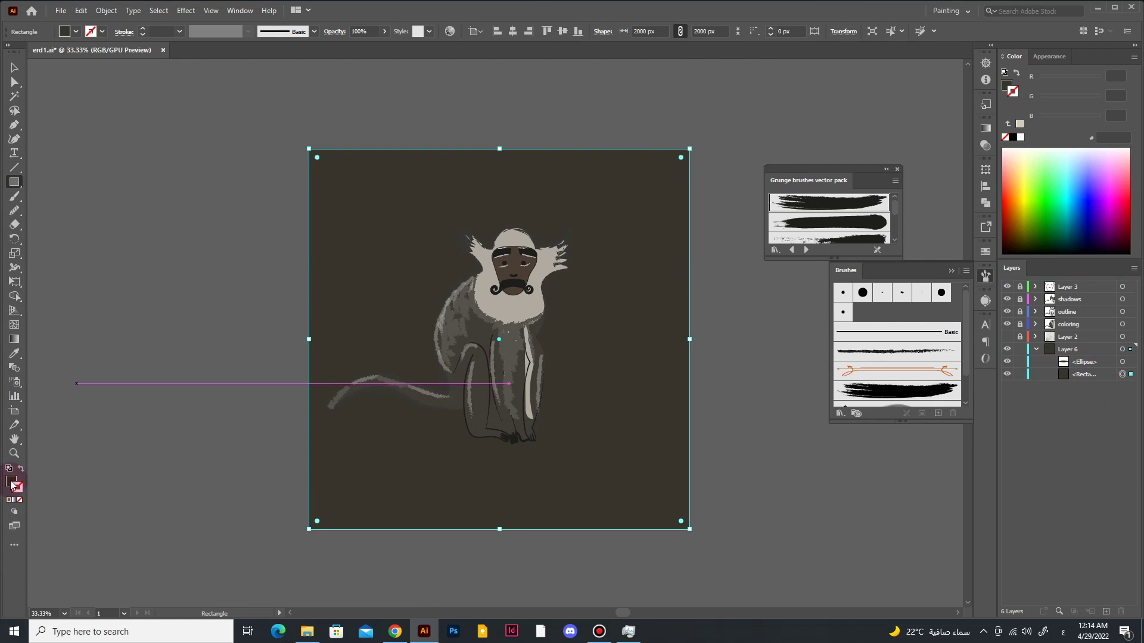
double_click(11, 484)
left_click(812, 270)
left_click(1072, 235)
Step: Lower the shadow oval's opacity to 53% and make it narrower
left_click(638, 403, "ctrl")
left_click(385, 31)
left_click_drag(384, 46, 361, 46)
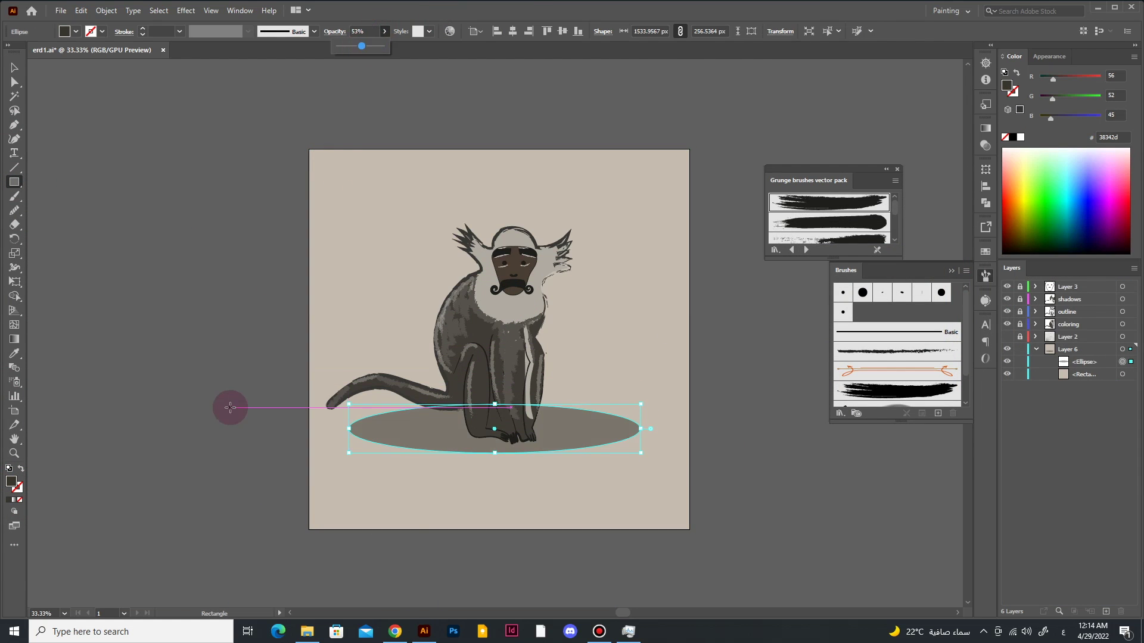
key("v")
left_click_drag(640, 428, 600, 435)
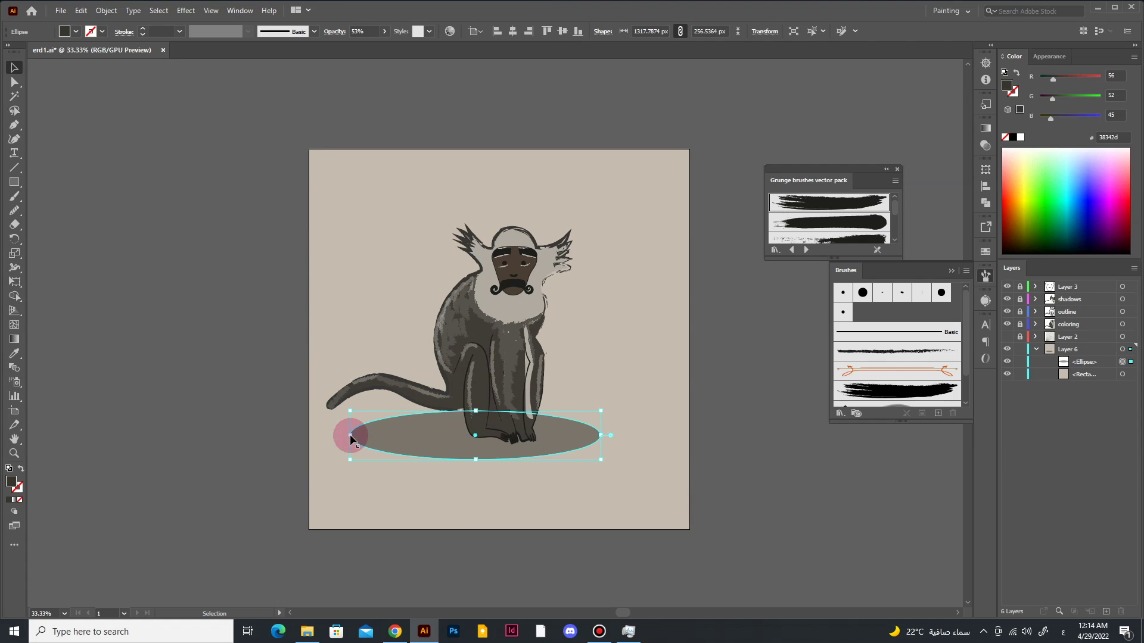
left_click_drag(351, 439, 408, 435)
Step: Lock the background rectangle and save the drawing
left_click(1020, 375)
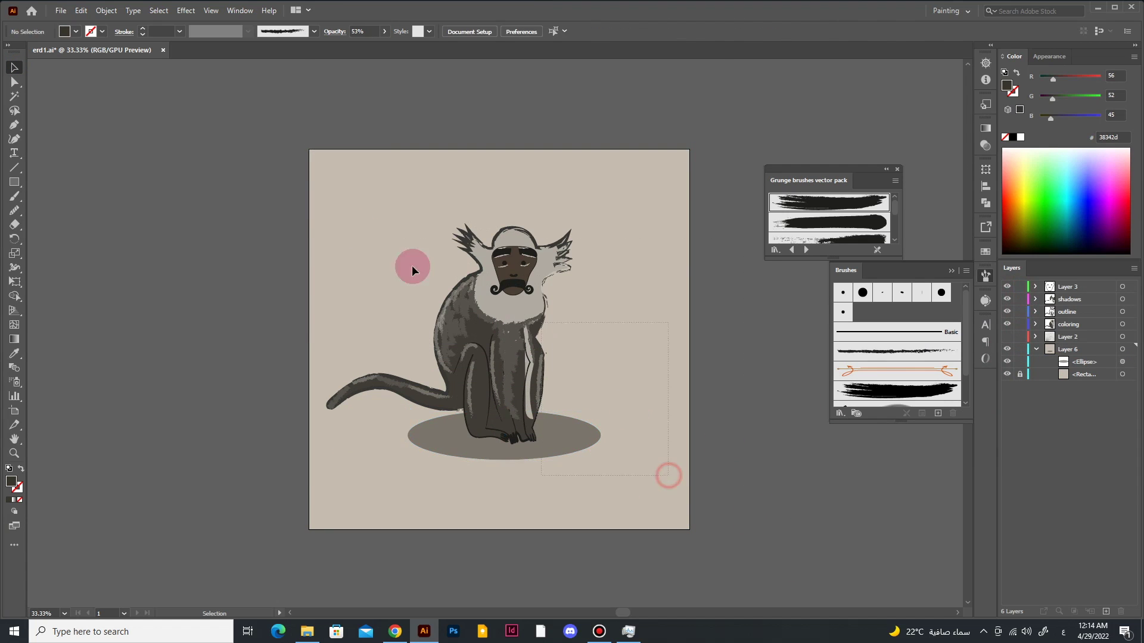
left_click_drag(413, 272, 510, 480)
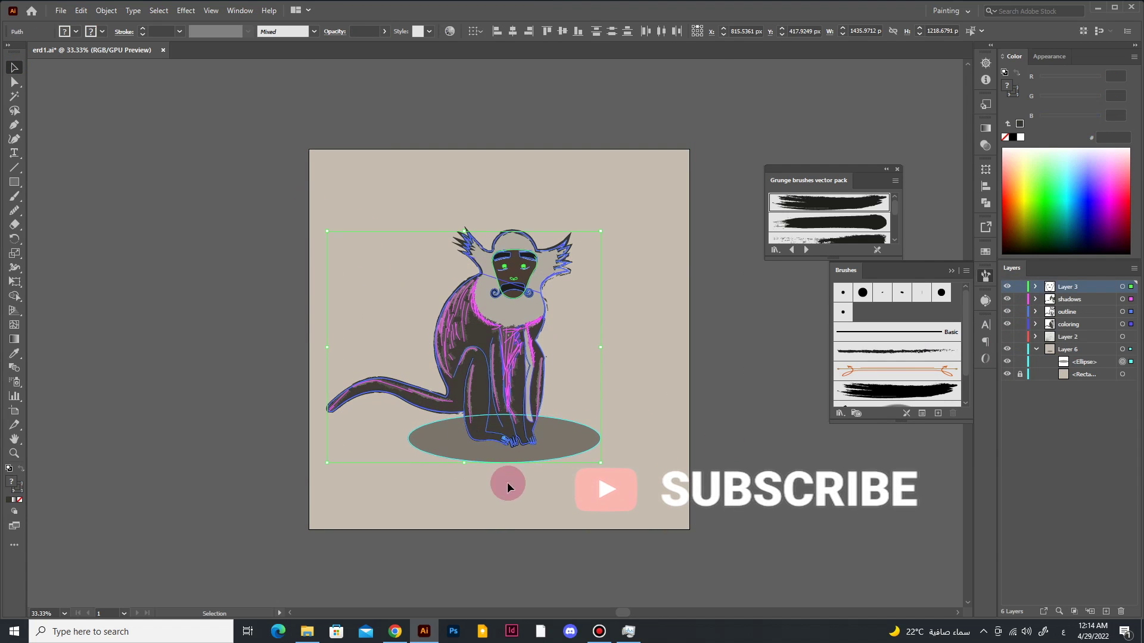
left_click(814, 506)
key("ctrl+s")
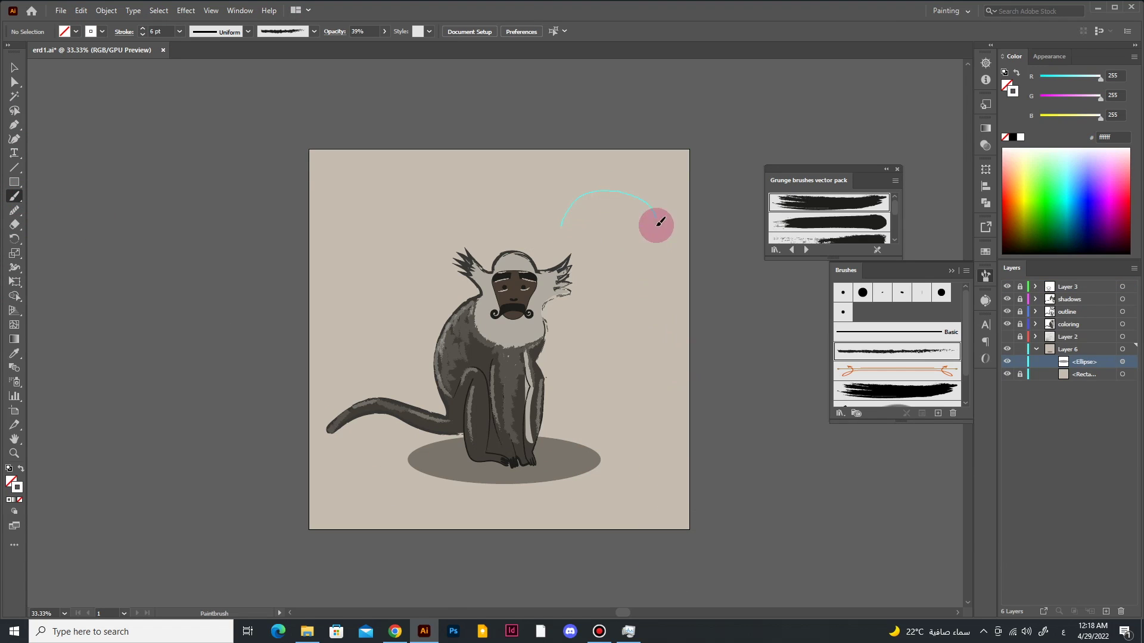
Step: Paint a white-filled bubble circle above the head and add two smaller trailing copies
left_click_drag(656, 222, 561, 222)
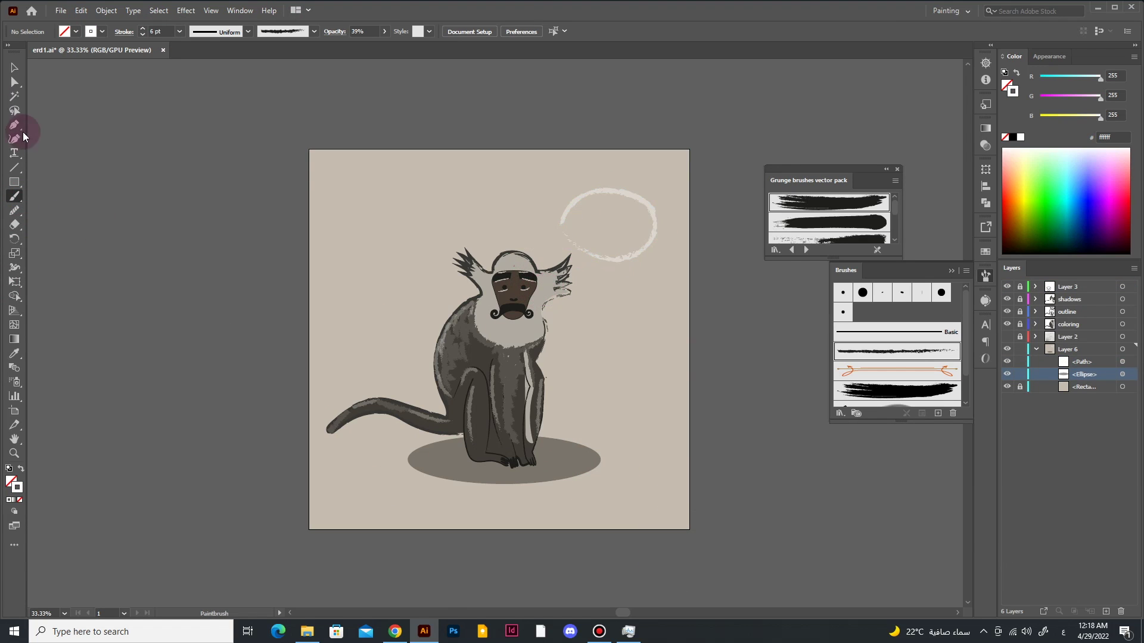
key("v")
left_click(560, 215)
left_click(21, 494)
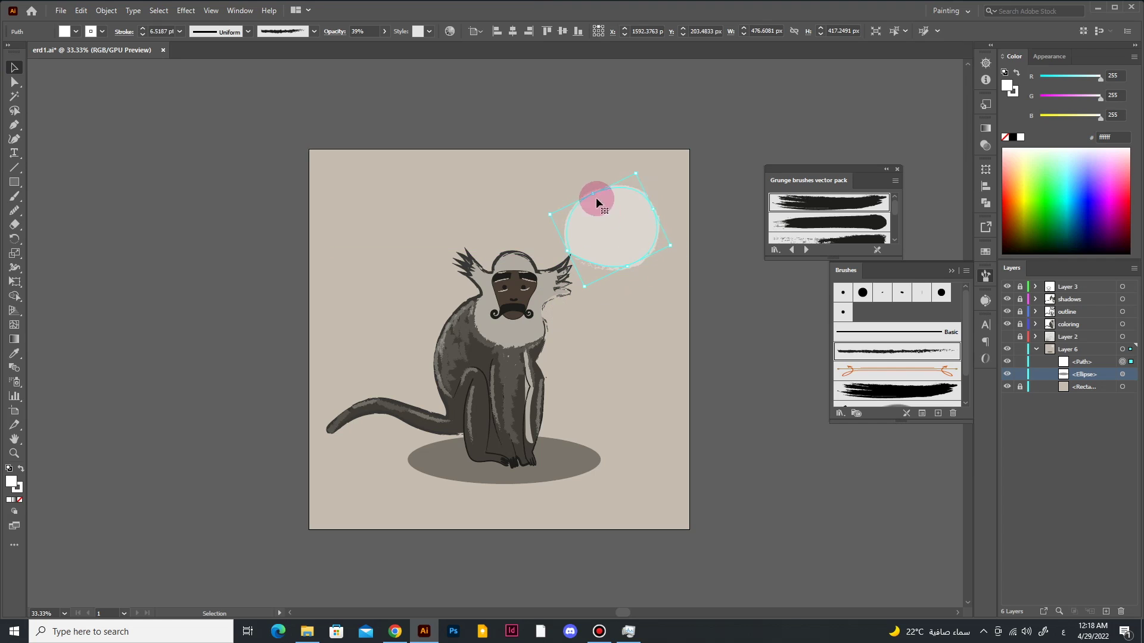
left_click_drag(645, 250, 554, 246)
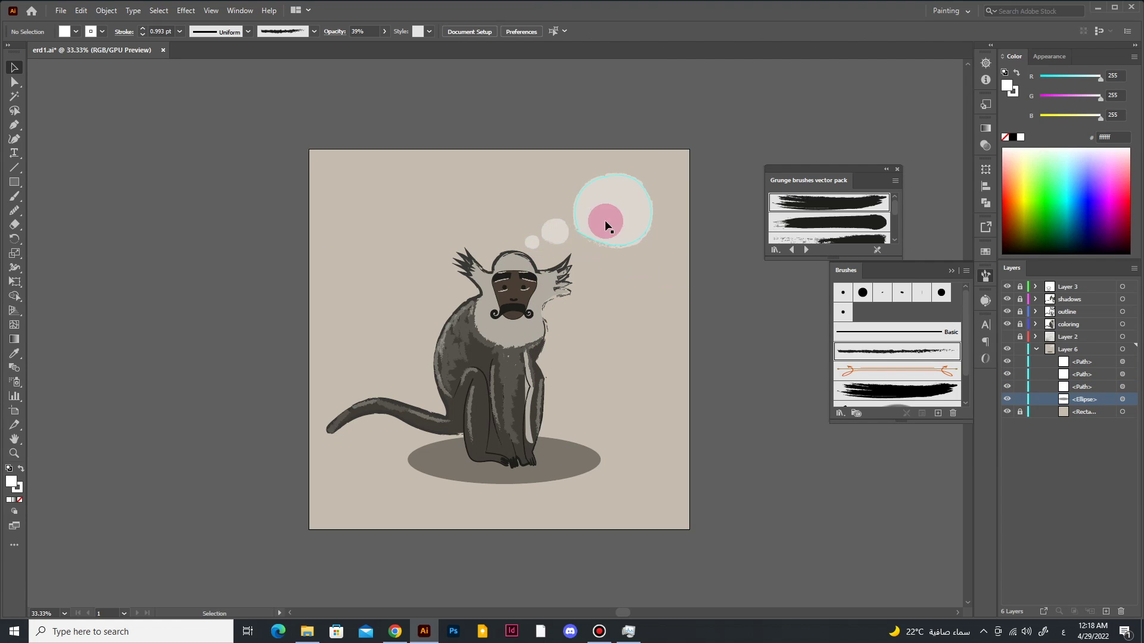
mouse_move(616, 263)
left_mouse_down()
mouse_move(550, 252)
mouse_move(572, 231)
left_mouse_up()
key("ctrl+shift+a")
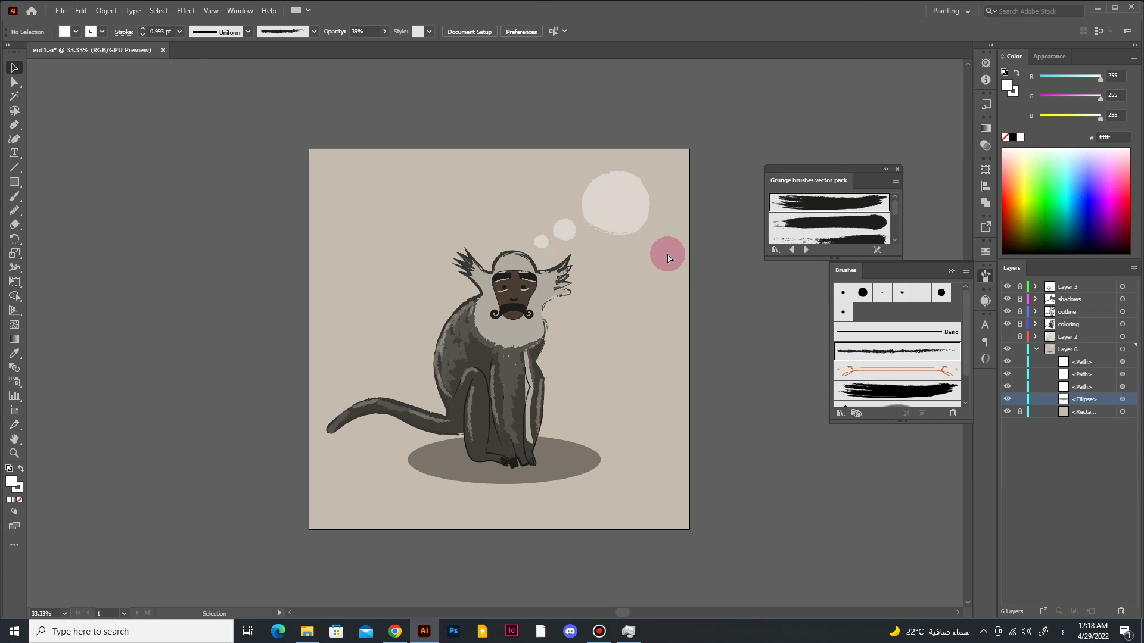
left_click(14, 153)
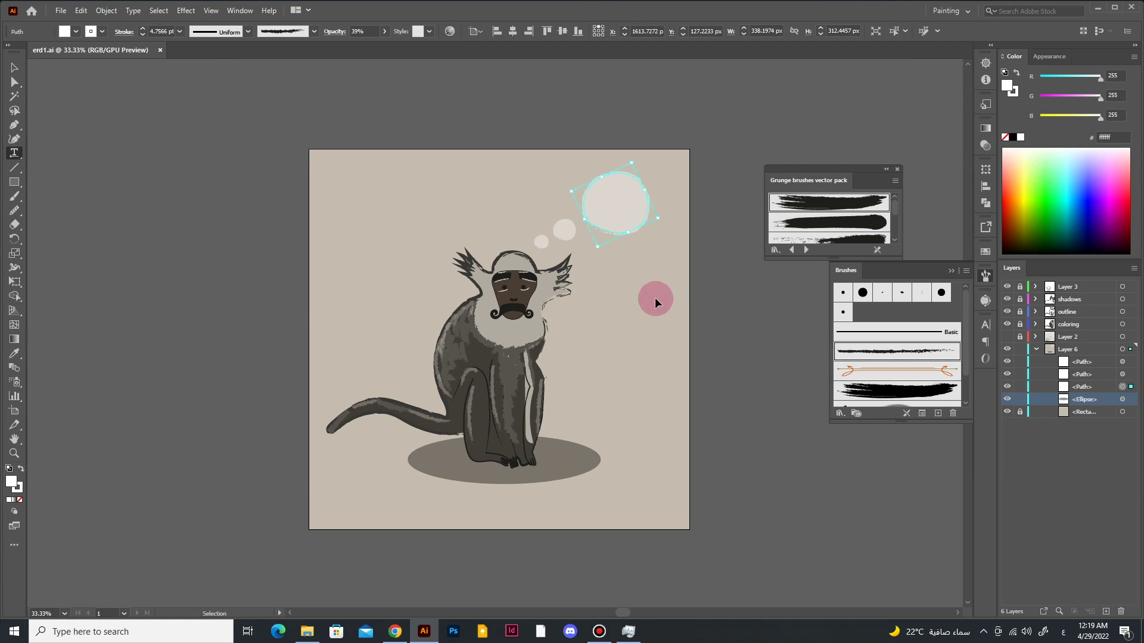
Step: Type 'وه' beside the thought bubble and move it into place
left_click(534, 182)
left_click(591, 31)
left_click(612, 232)
type("وه")
key("Escape")
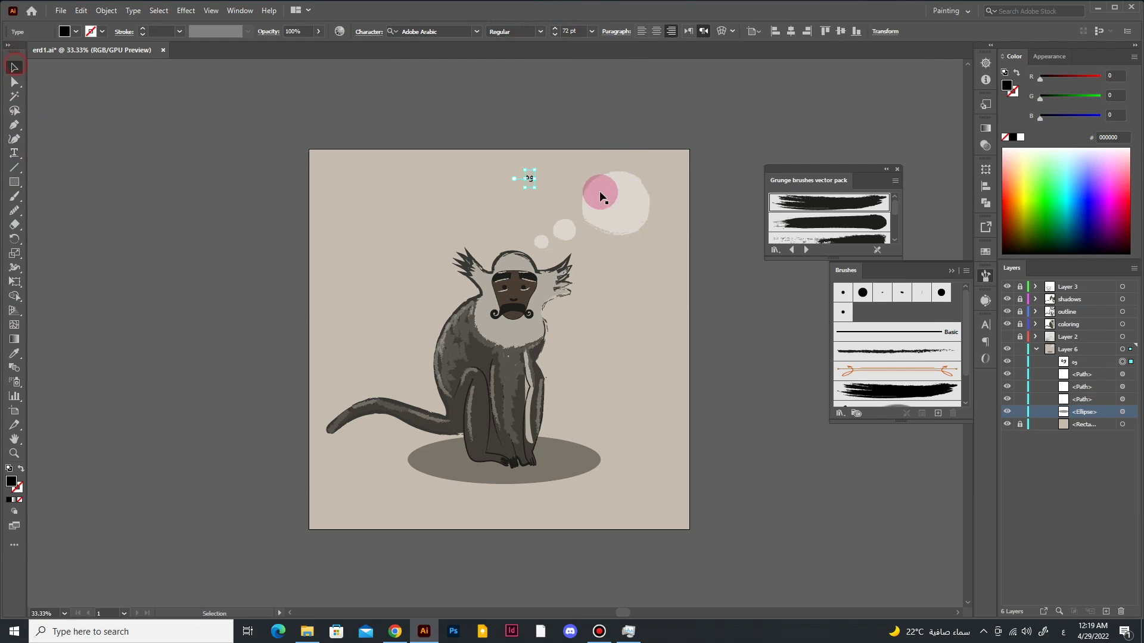
left_click_drag(603, 191, 620, 204)
Step: Set the bubble text font to Urdu Typesetting and add an exclamation mark
left_click(477, 31)
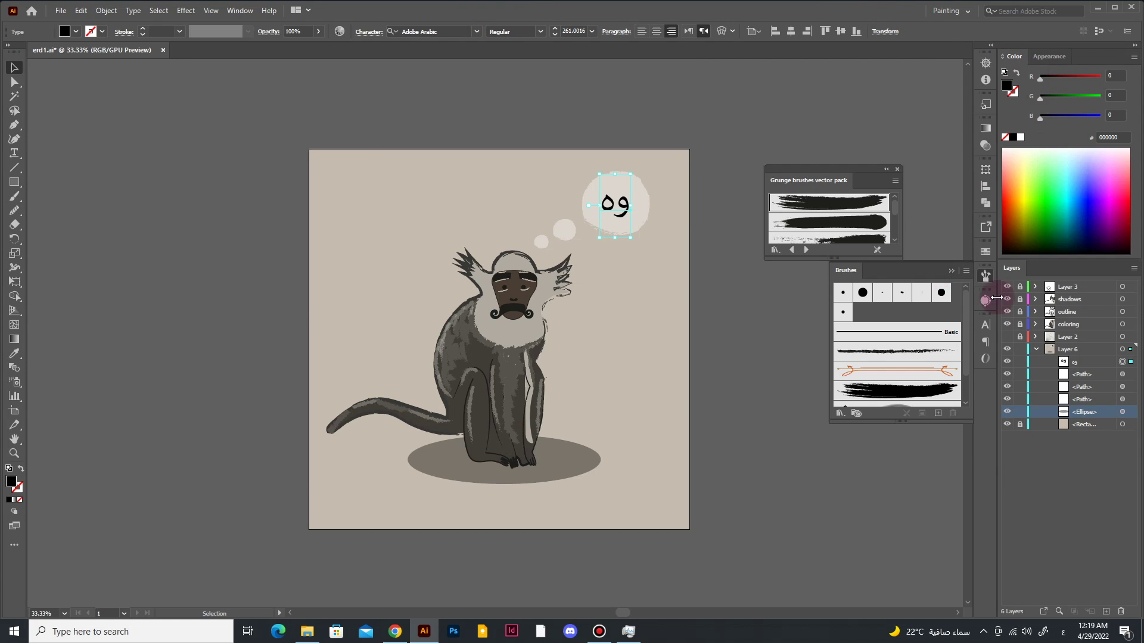
left_click(985, 324)
left_click(964, 337)
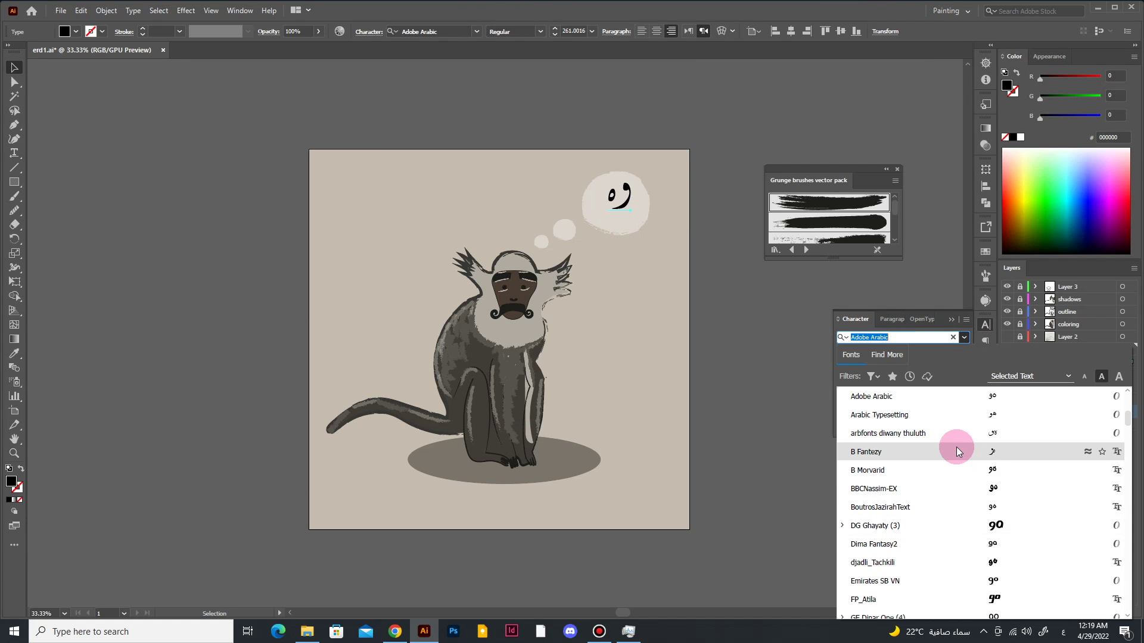
left_click(957, 448)
scroll(999, 455, "down", 10)
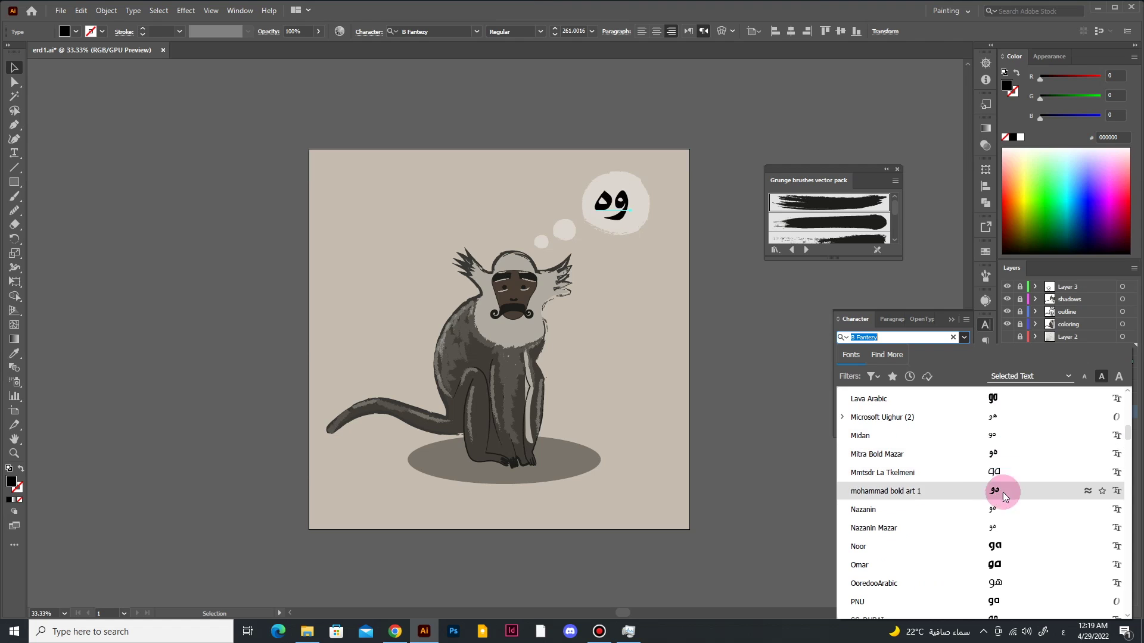
scroll(1010, 570, "down", 3)
left_click(629, 231)
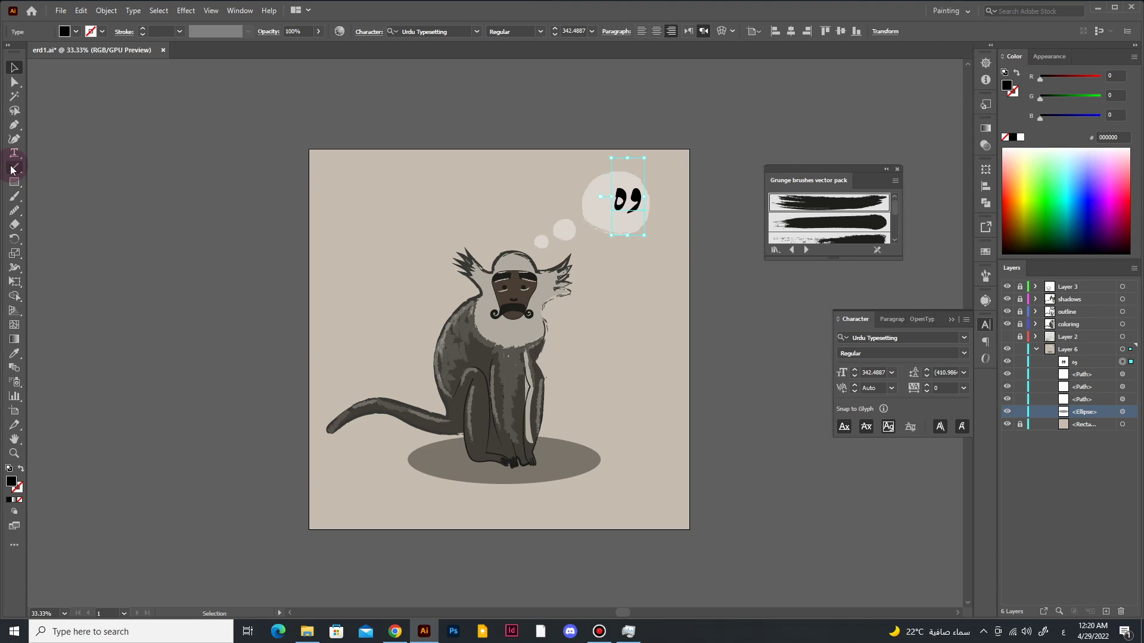
type("!")
key("Escape")
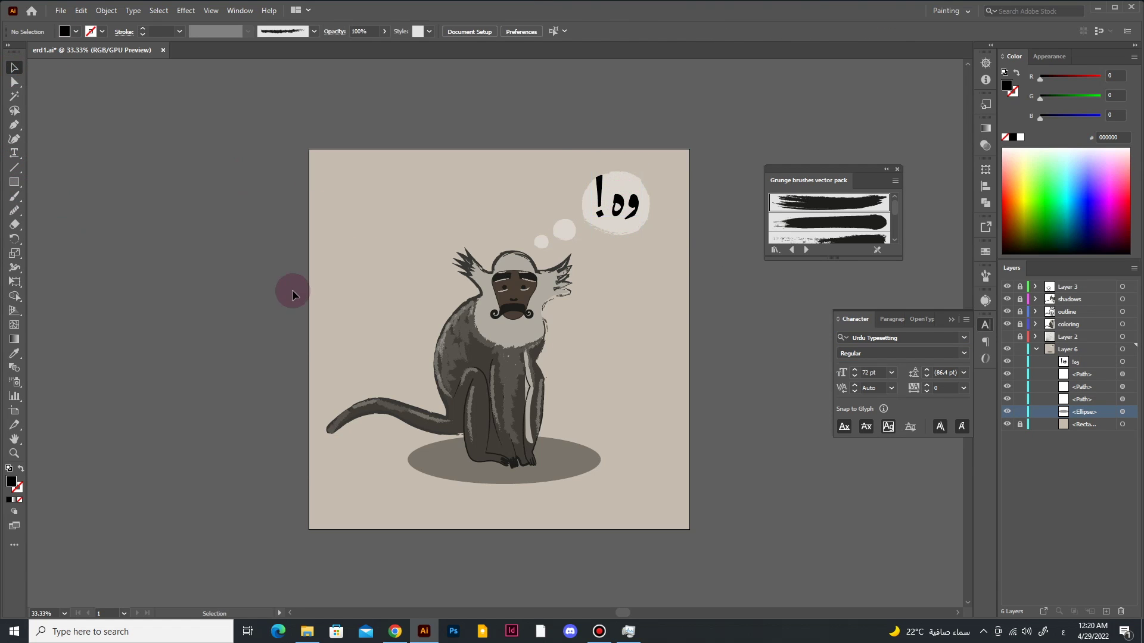
left_click_drag(644, 169, 651, 154)
left_click(749, 380)
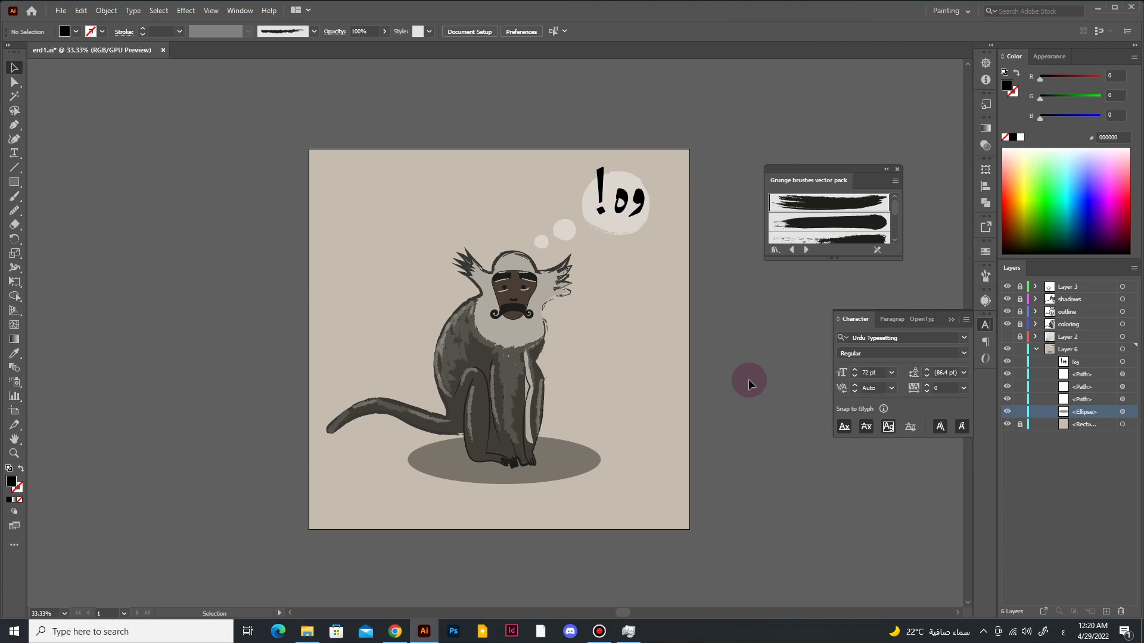
Step: Paste a copy of the ground shadow in front and shrink it into a smaller inner shadow
left_click(556, 459)
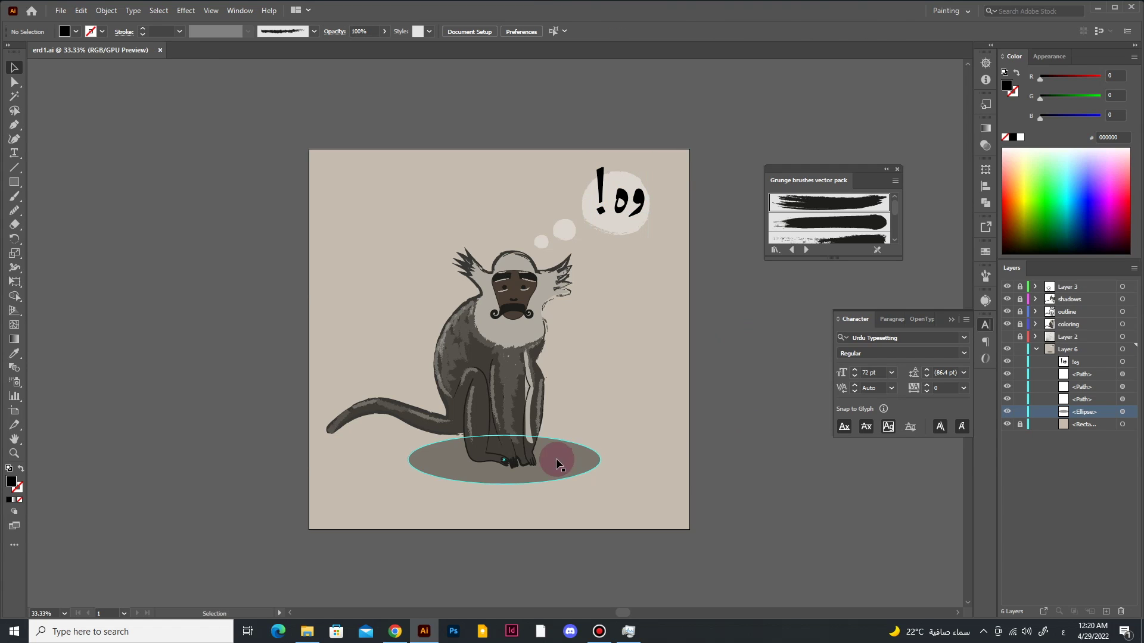
key("ctrl+c")
key("ctrl+f")
left_click_drag(409, 460, 441, 459)
left_click(795, 522)
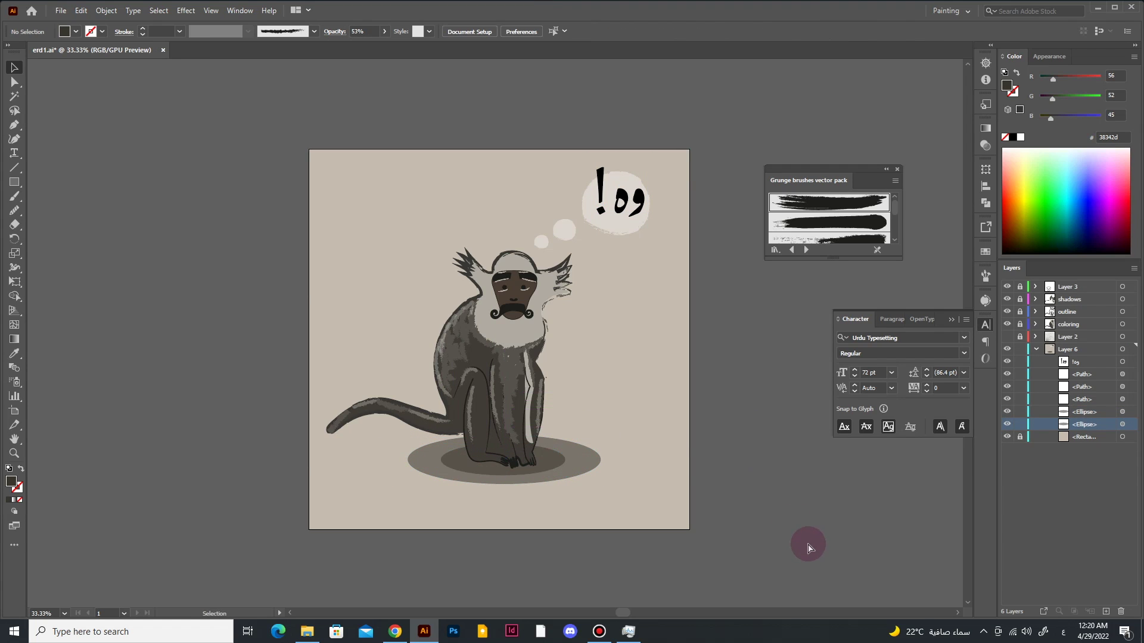
Step: Make an orange offset copy of the bubble text and draw a rectangle over the lower artboard
left_click_drag(624, 195, 625, 198)
double_click(11, 481)
left_click(919, 294)
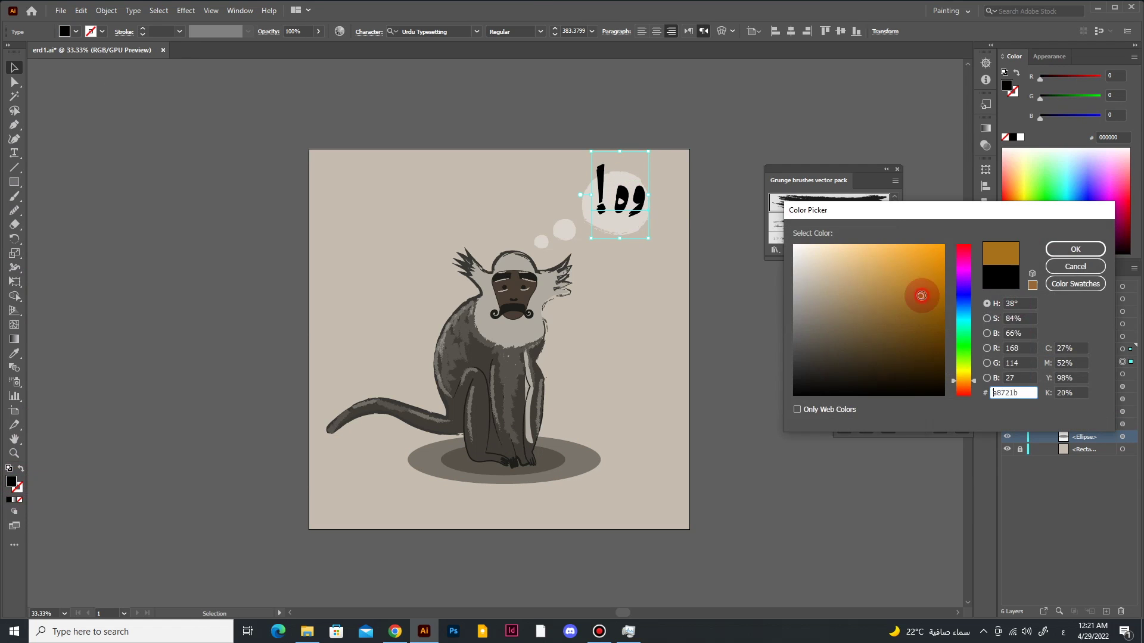
key("Return")
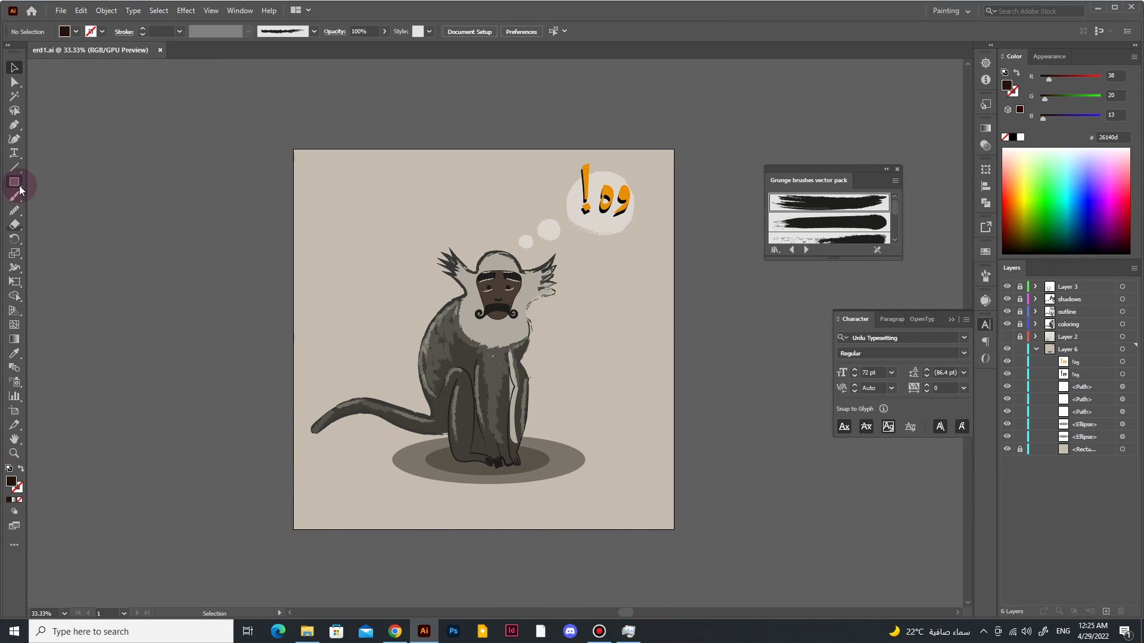
left_click_drag(293, 529, 674, 330)
Step: Give the rectangle a new orange fill, shrink it, and rotate it about 40 degrees
double_click(11, 482)
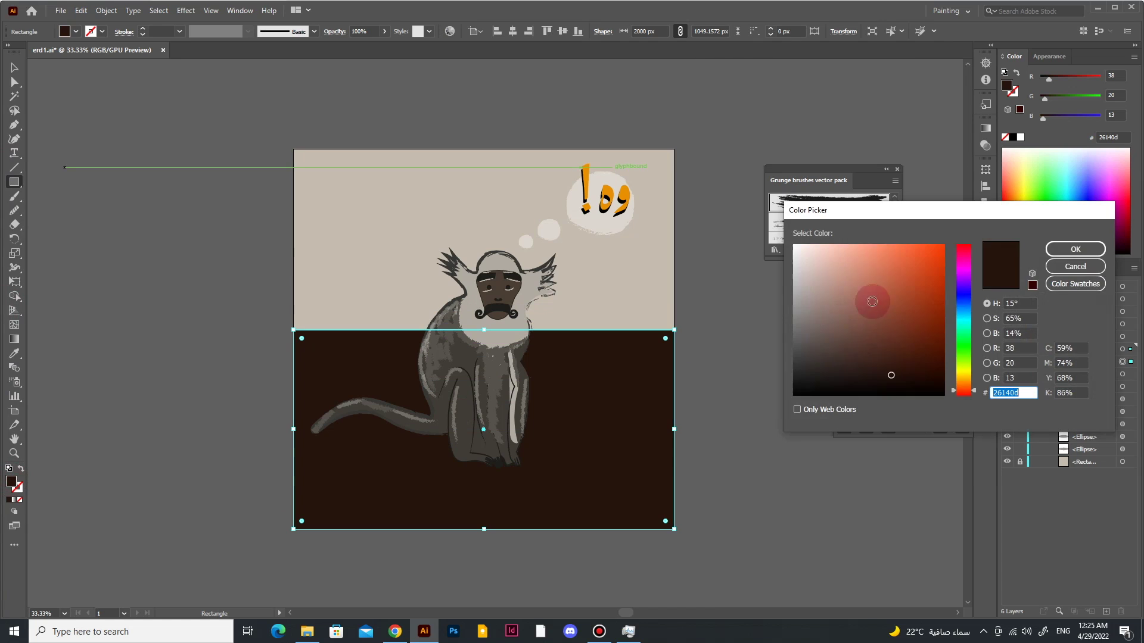
left_click(939, 263)
left_click(1075, 249)
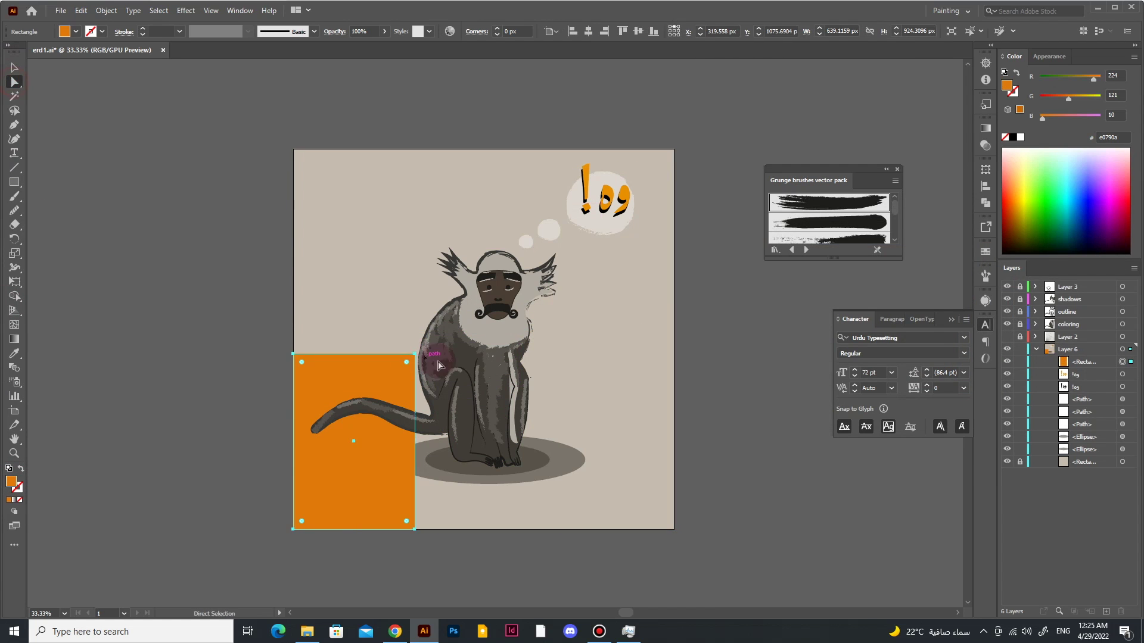
left_click_drag(409, 356, 370, 409)
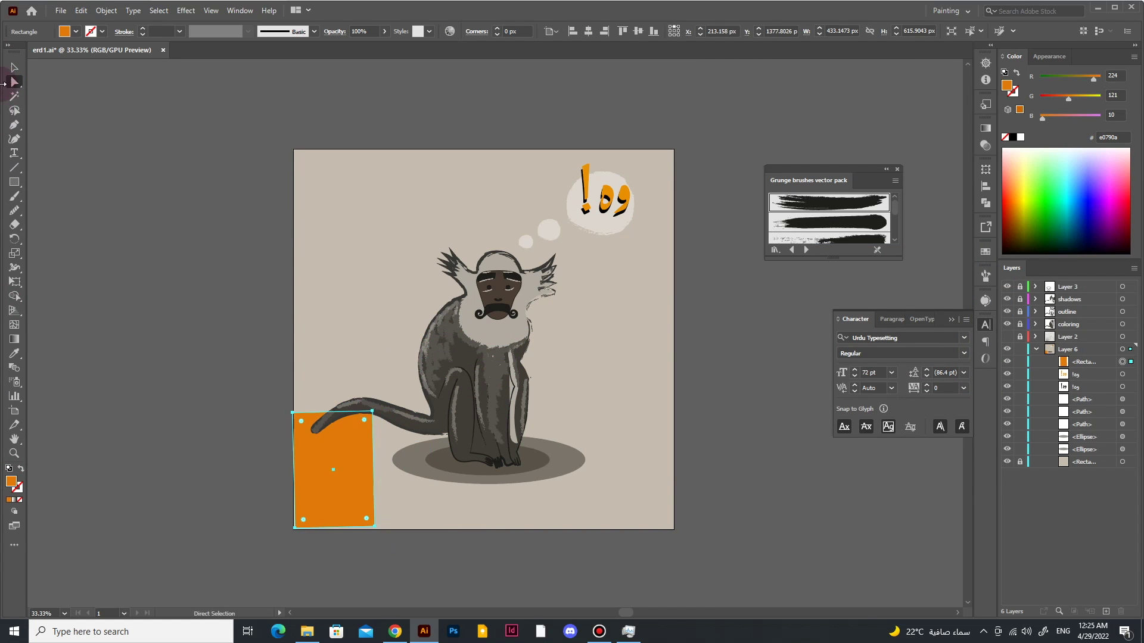
key("v")
mouse_move(379, 530)
left_mouse_down()
mouse_move(362, 522)
mouse_move(728, 549)
mouse_move(470, 518)
mouse_move(677, 520)
left_mouse_up()
Step: Show only the trimmed artboard, copy the zigzag rectangles right, and remove their brush stroke
left_click(211, 10)
left_click(238, 84)
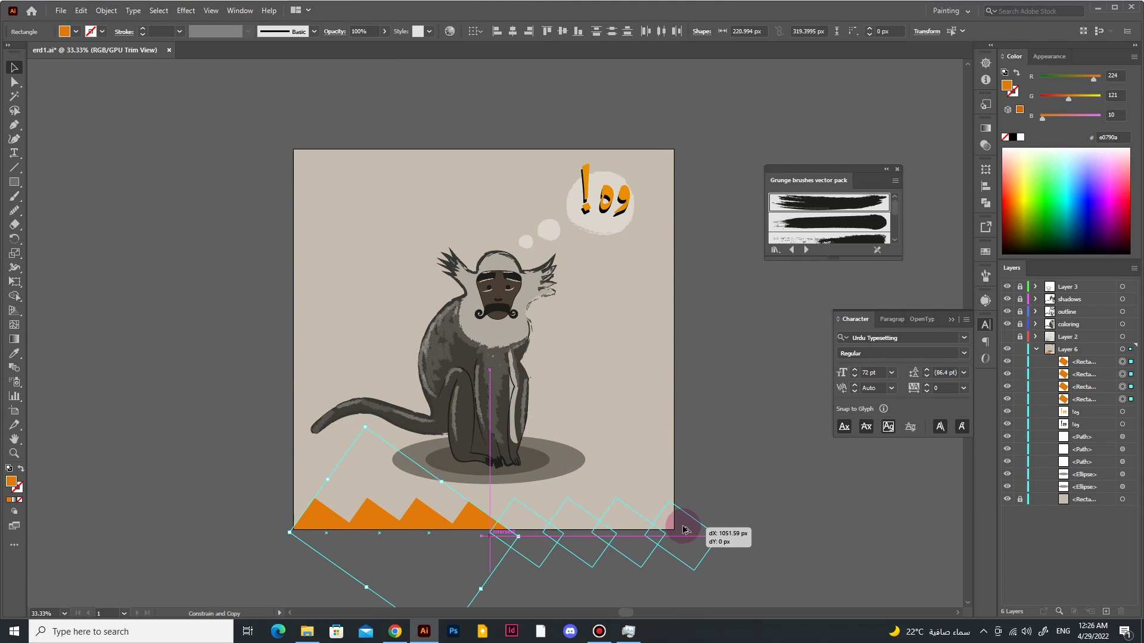
left_click(804, 546)
left_click_drag(328, 512, 673, 524)
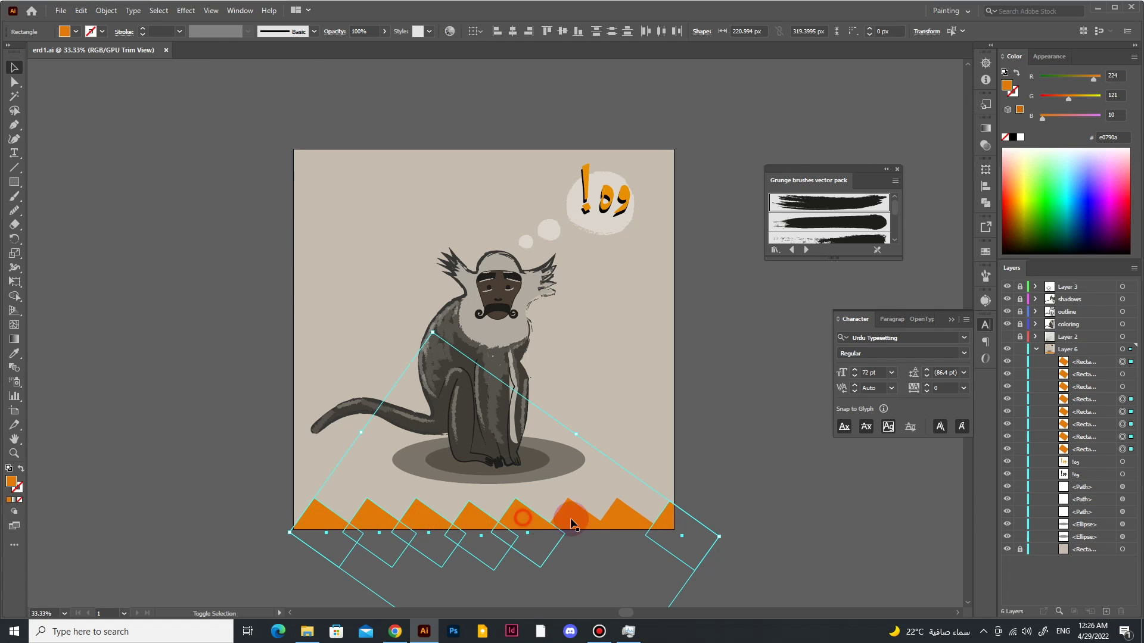
left_click(314, 32)
left_click(268, 76)
Step: Fill all eight zigzag rectangles brown
key("ctrl+z")
key("ctrl+z")
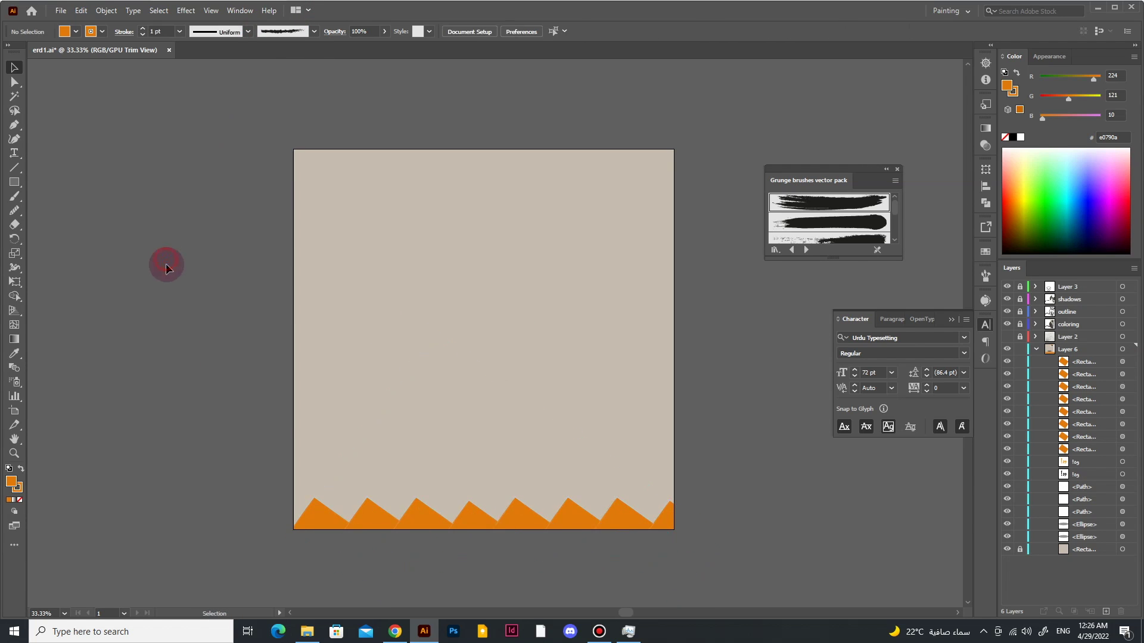
scroll(429, 456, "up", 2)
scroll(477, 413, "down", 1)
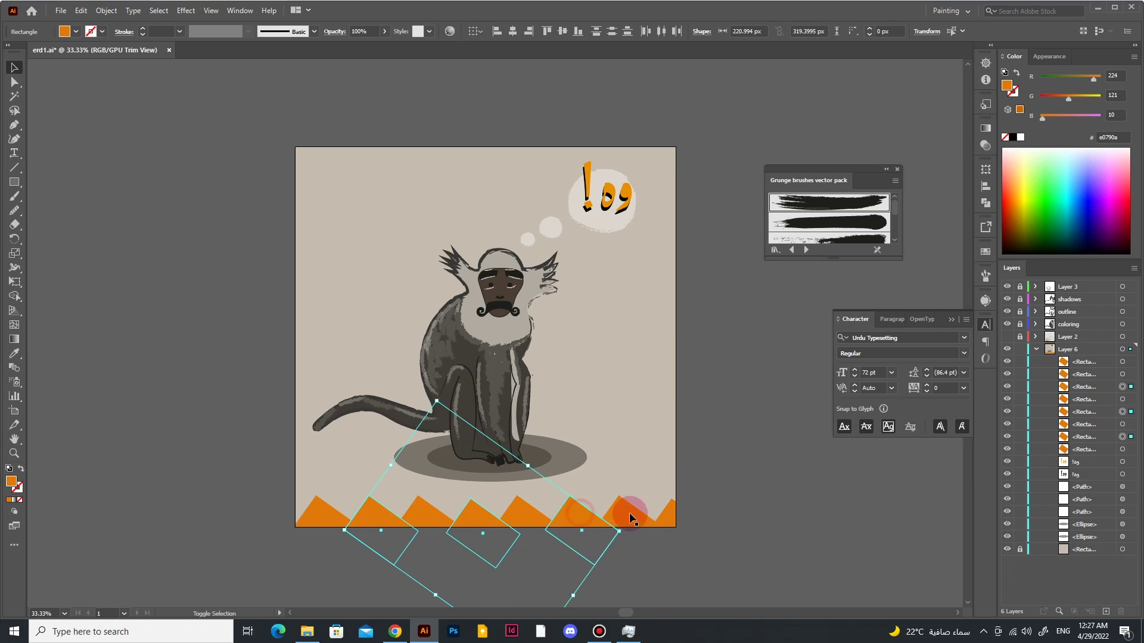
left_click(76, 31)
left_click(91, 68)
left_click(153, 339)
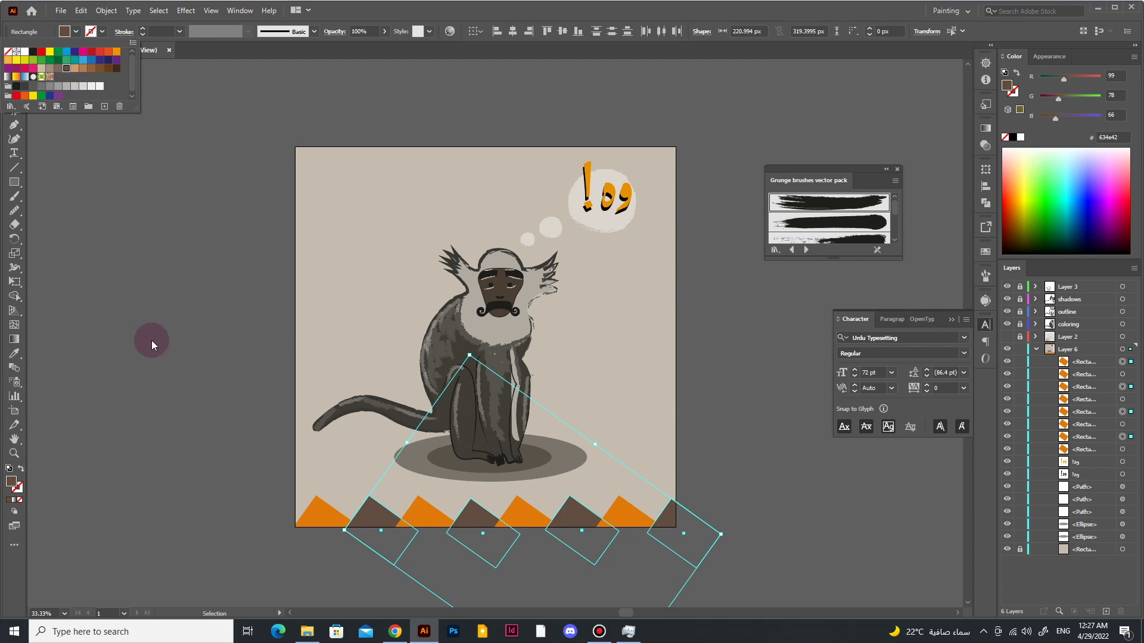
Step: Fill every other zigzag rectangle dark maroon
left_click_drag(296, 551, 667, 515)
left_click(661, 513)
left_click(566, 513, "shift")
left_click(471, 513, "shift")
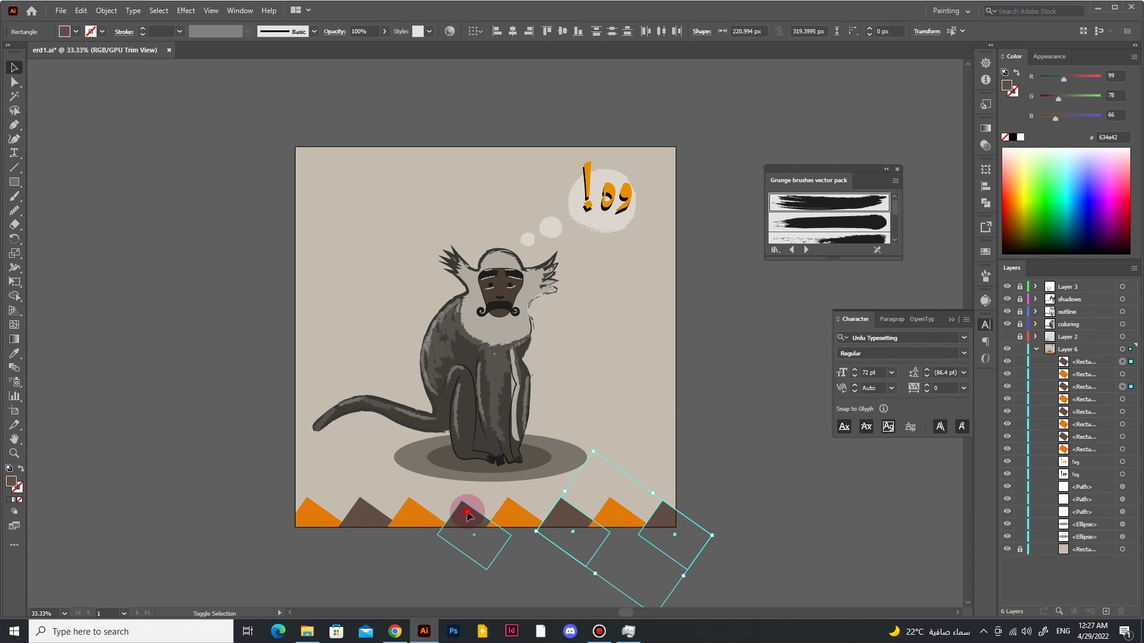
left_click(366, 513, "shift")
left_click(76, 31)
left_click(91, 51)
double_click(11, 481)
left_click(899, 350)
left_click(1072, 249)
left_click(784, 495)
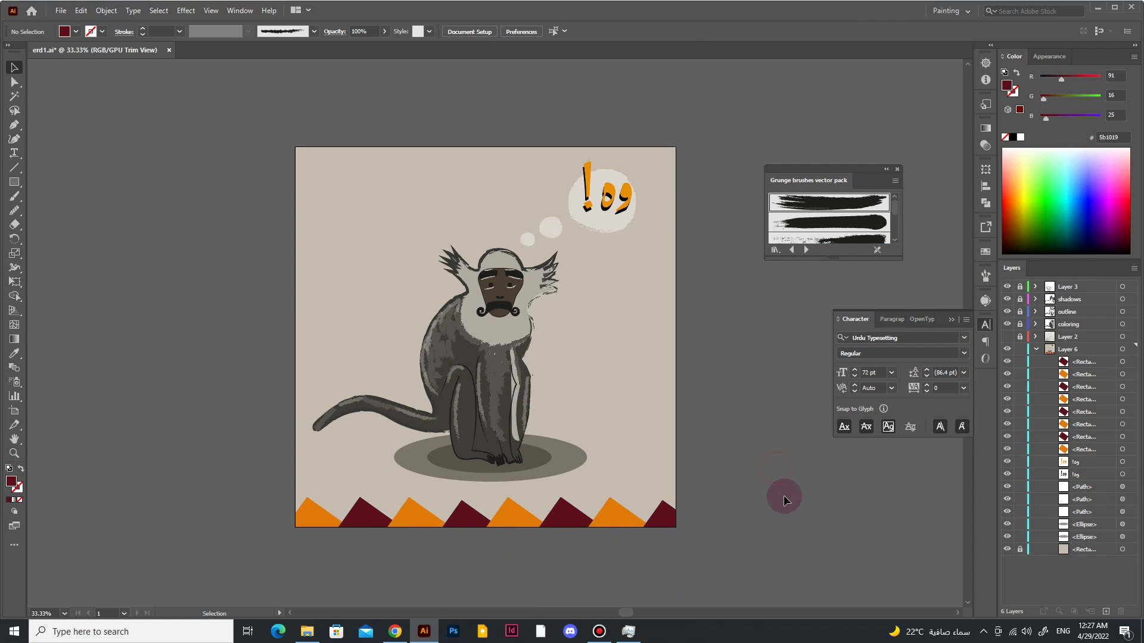
Step: Select the maroon and orange zigzag rectangles, ending with the whole row selected
left_click(316, 515)
left_click(372, 537)
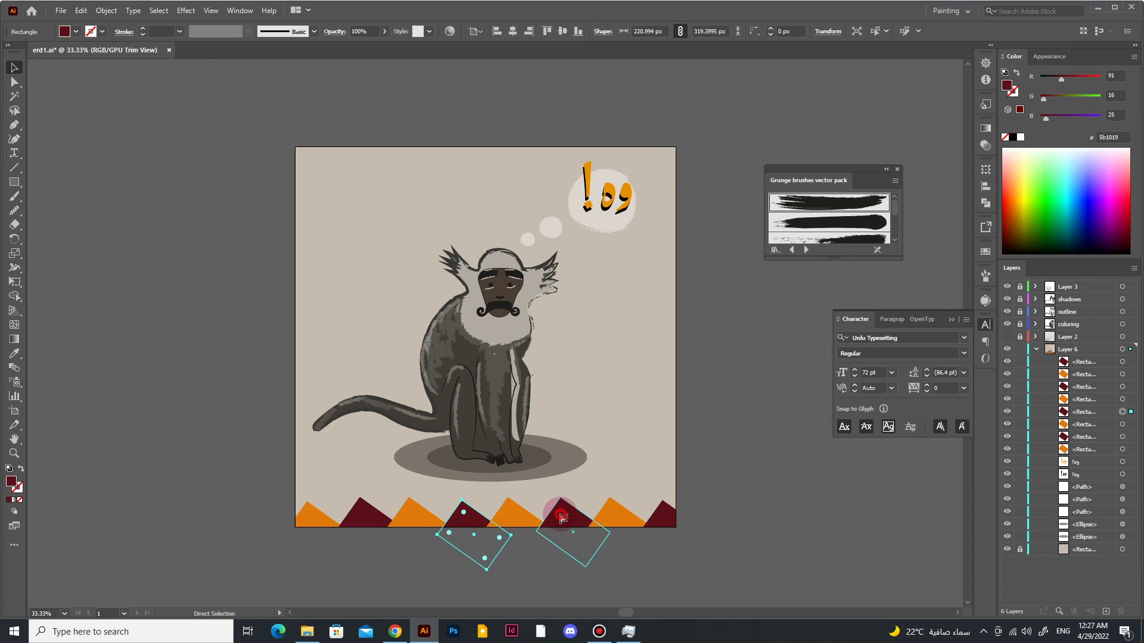
left_click(473, 536, "shift")
left_click(572, 530, "shift")
left_click(674, 529, "shift")
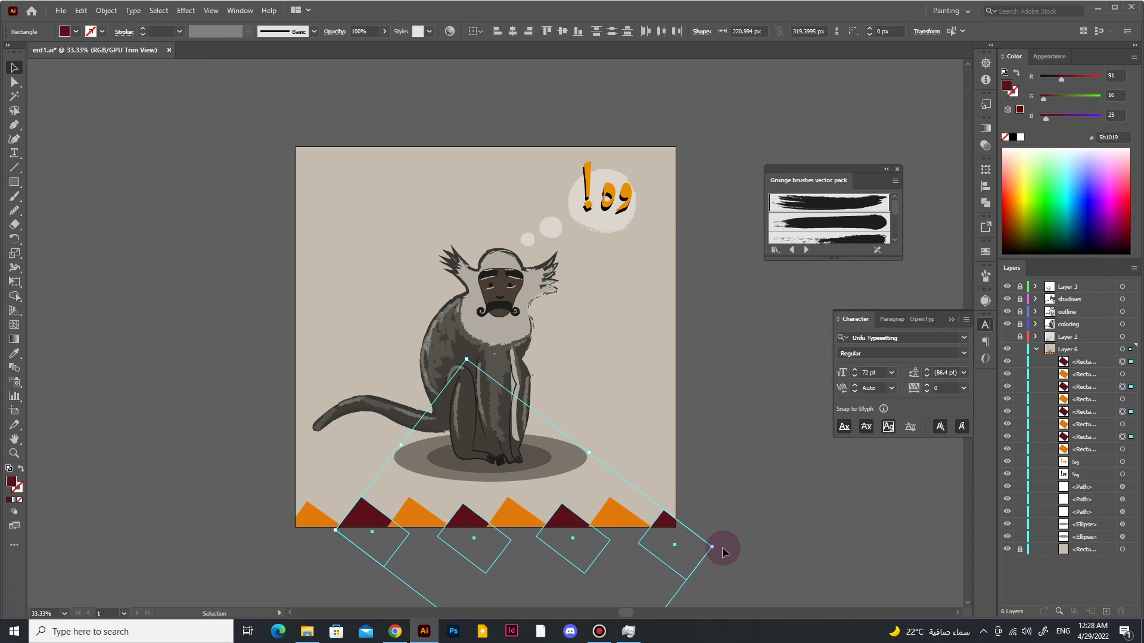
left_click(795, 556)
left_click(311, 519)
left_click(607, 549)
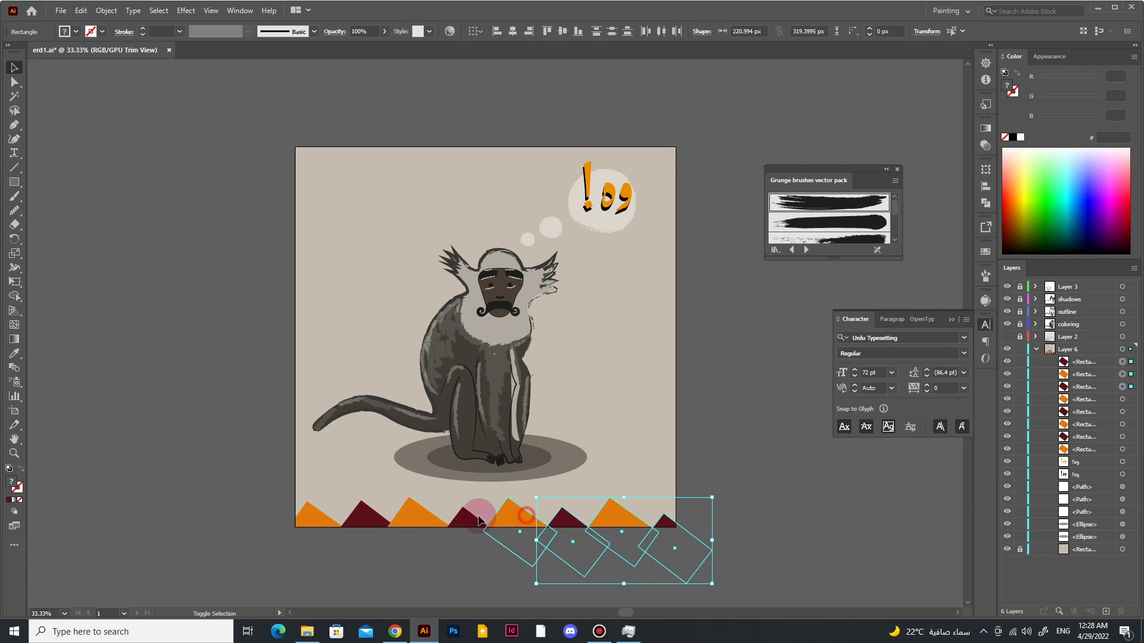
left_click_drag(715, 584, 286, 497)
Step: Make a slightly offset copy of the zigzag row and fill copies with e0790a
left_click_drag(510, 510, 521, 516)
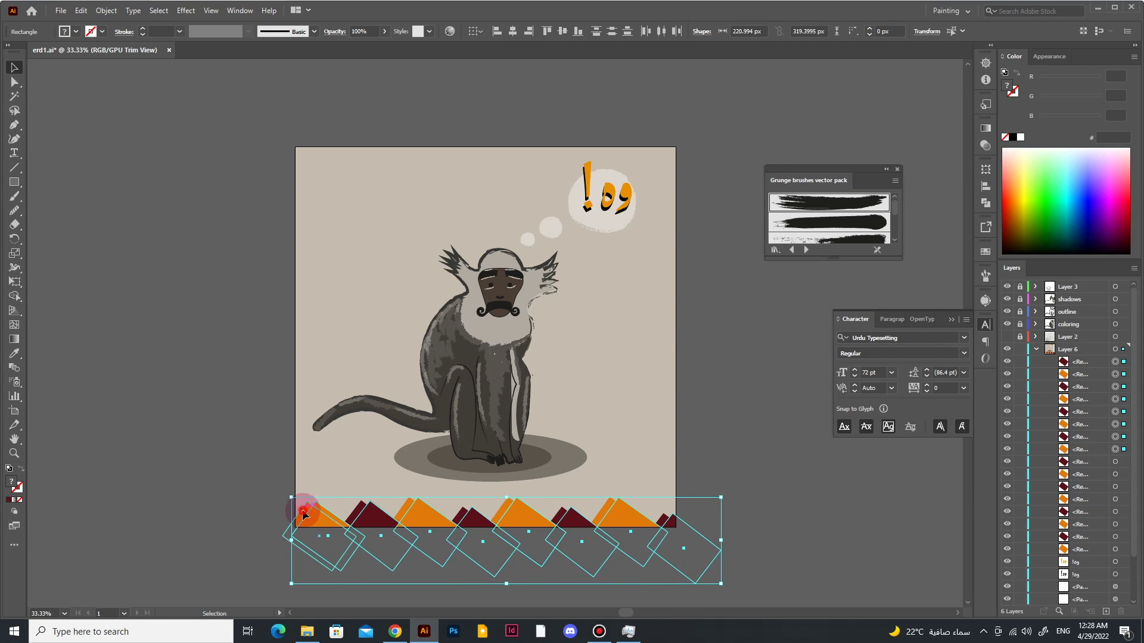
left_click_drag(304, 514, 461, 513)
type("e0790a")
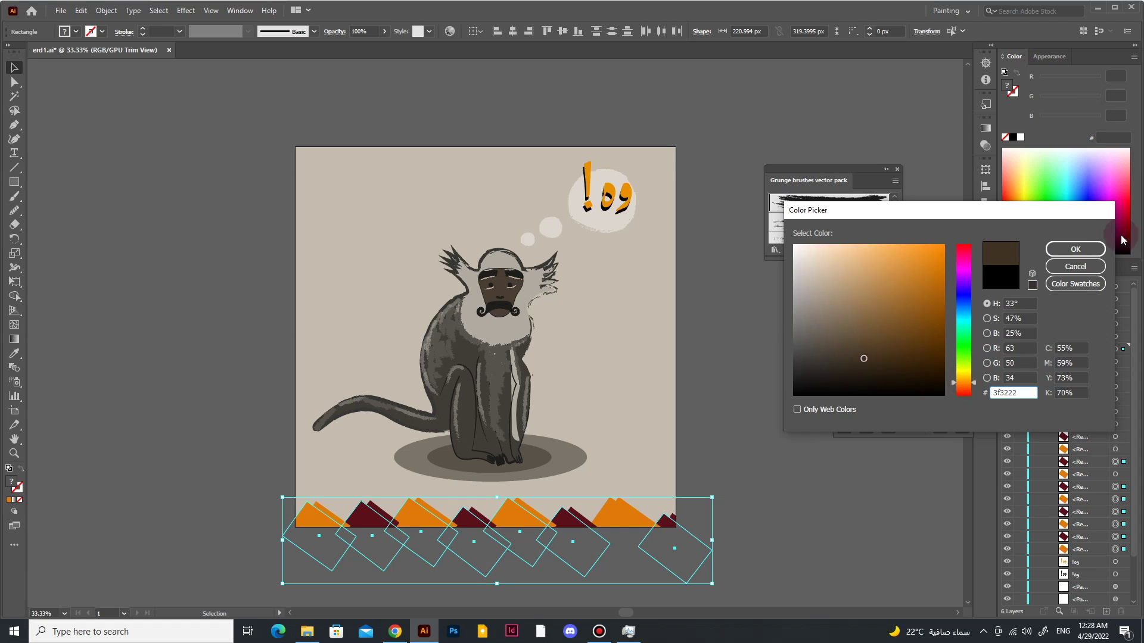
key("Return")
left_click(606, 505)
key("i")
left_click(412, 499)
left_click(584, 554, "ctrl")
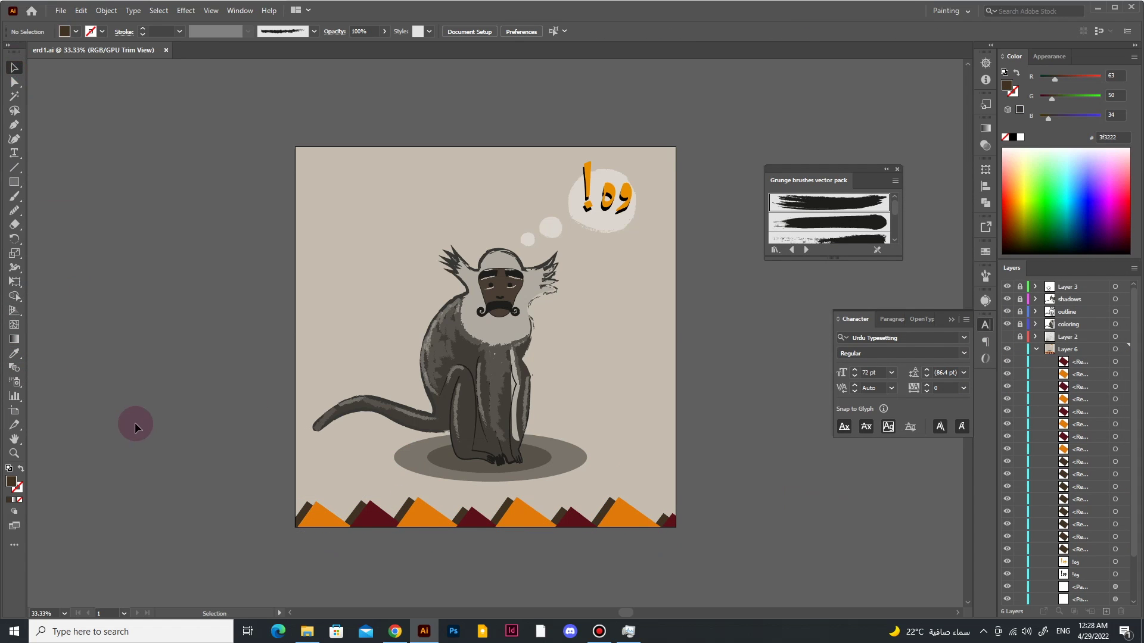
Step: Fade the zigzag row to 28% opacity, trim extra copies, and move it to the artboard's top edge
left_click_drag(285, 563, 732, 507)
left_click(355, 46)
left_click(737, 539)
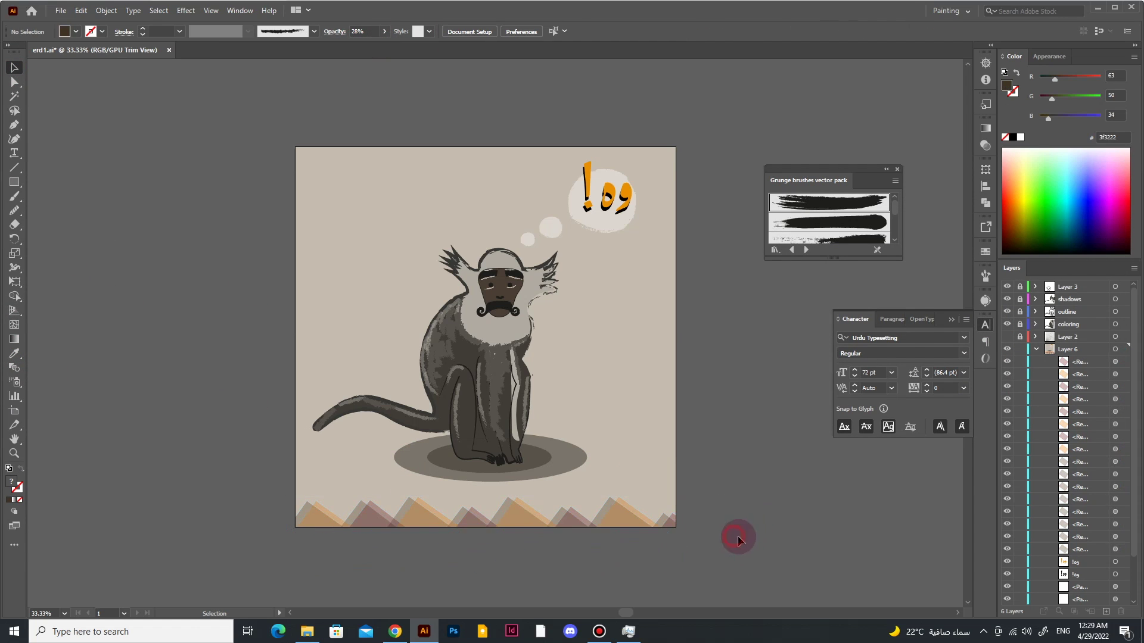
left_click_drag(380, 504, 547, 508)
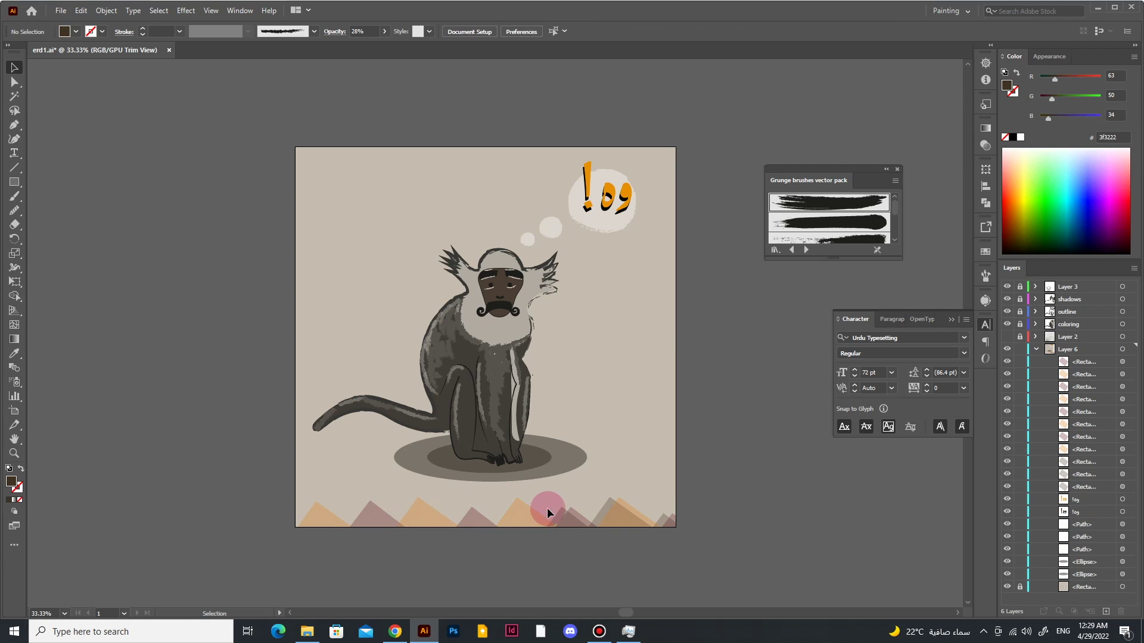
left_click_drag(671, 516, 619, 126)
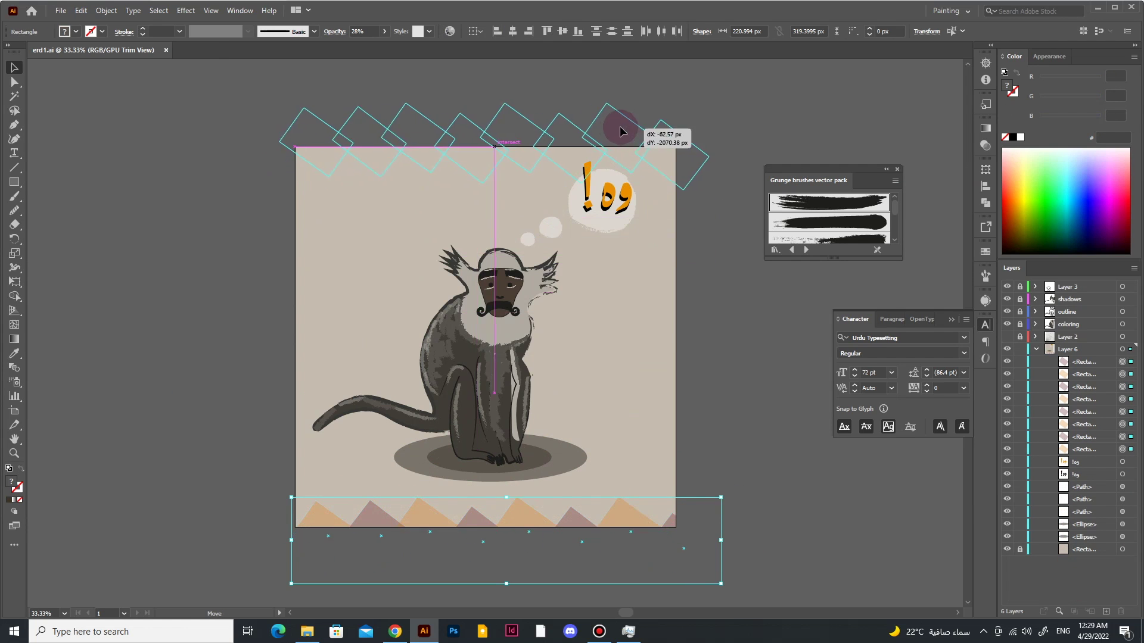
scroll(663, 320, "up", 3)
scroll(673, 417, "down", 4)
scroll(545, 287, "up", 2)
scroll(546, 288, "down", 1)
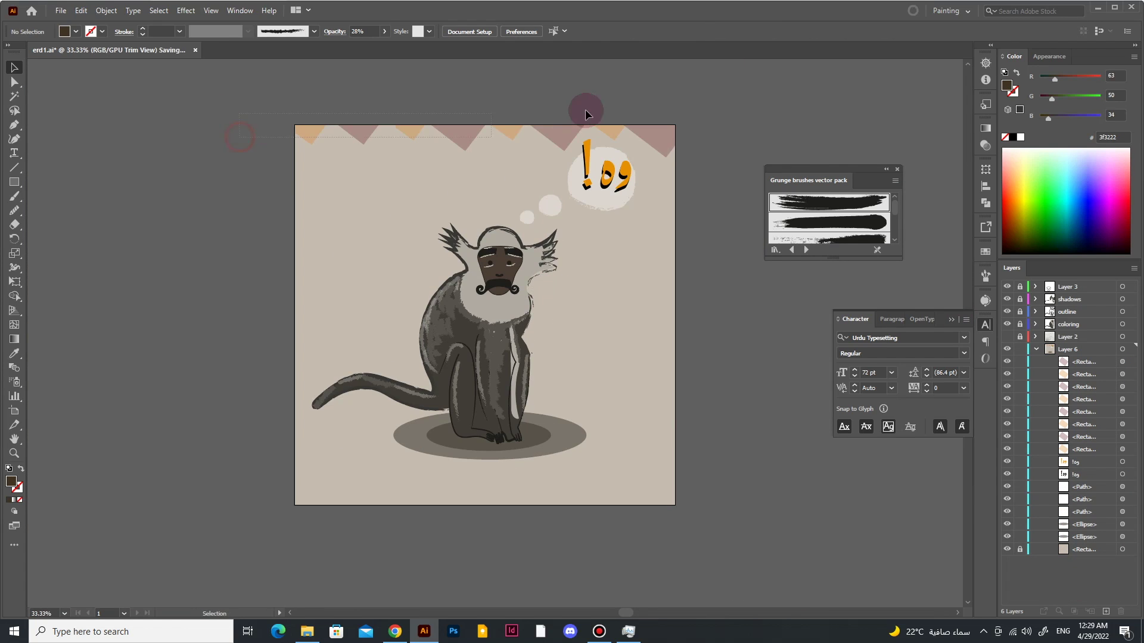
Step: Nudge the rightmost top-border diamond slightly and pick dark red fill 5b1019
left_click(584, 107)
left_click(587, 172, "shift")
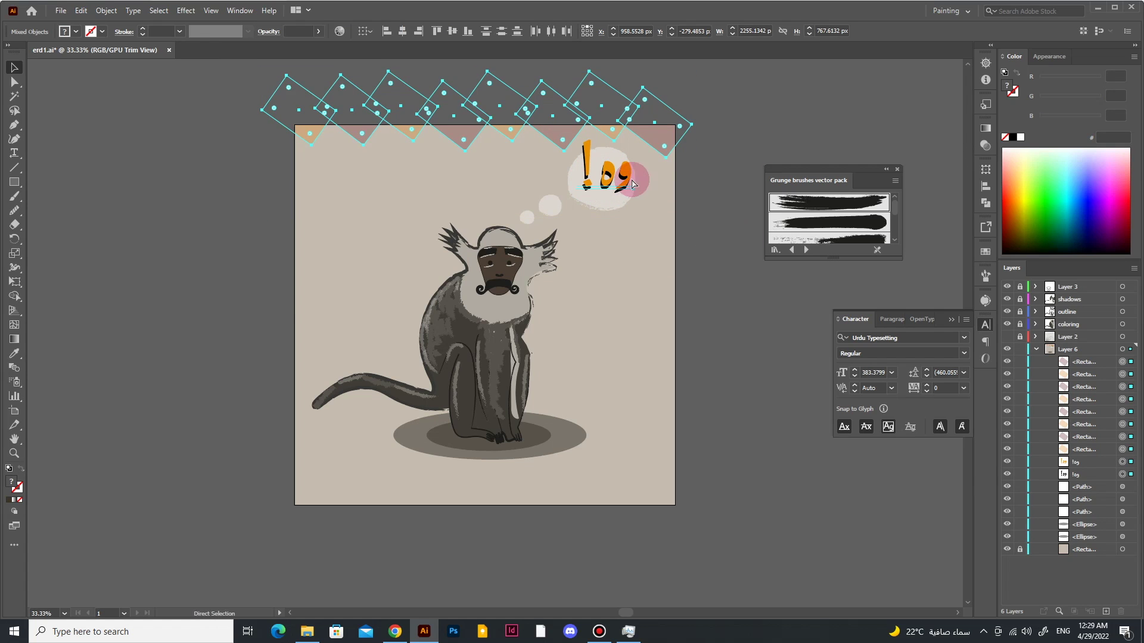
left_click(755, 385)
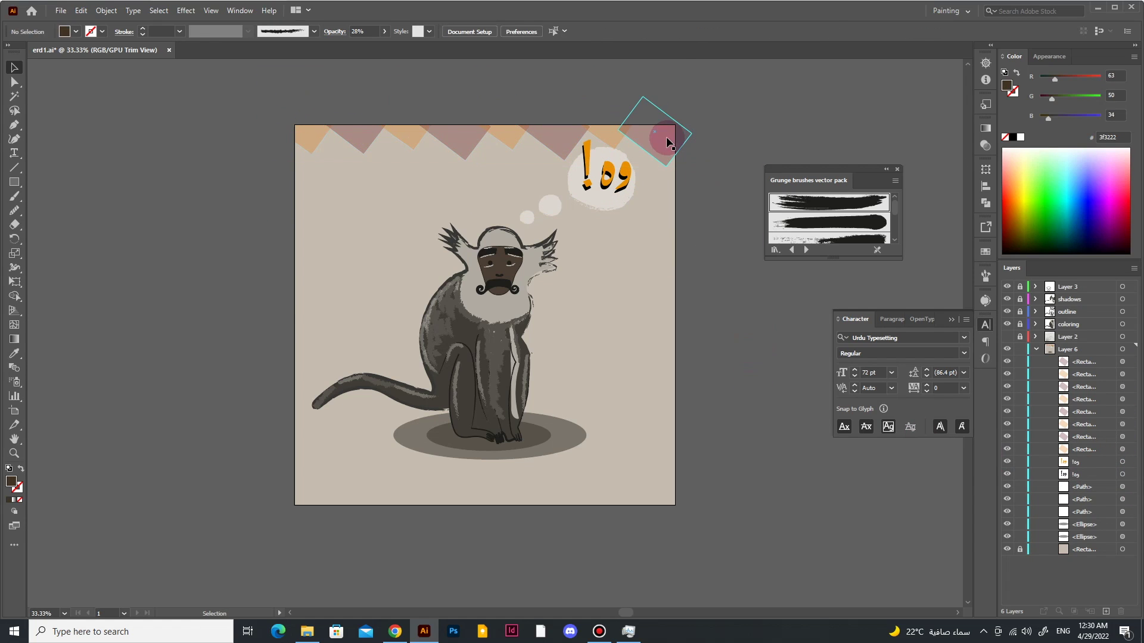
left_click(667, 140)
left_click(709, 288)
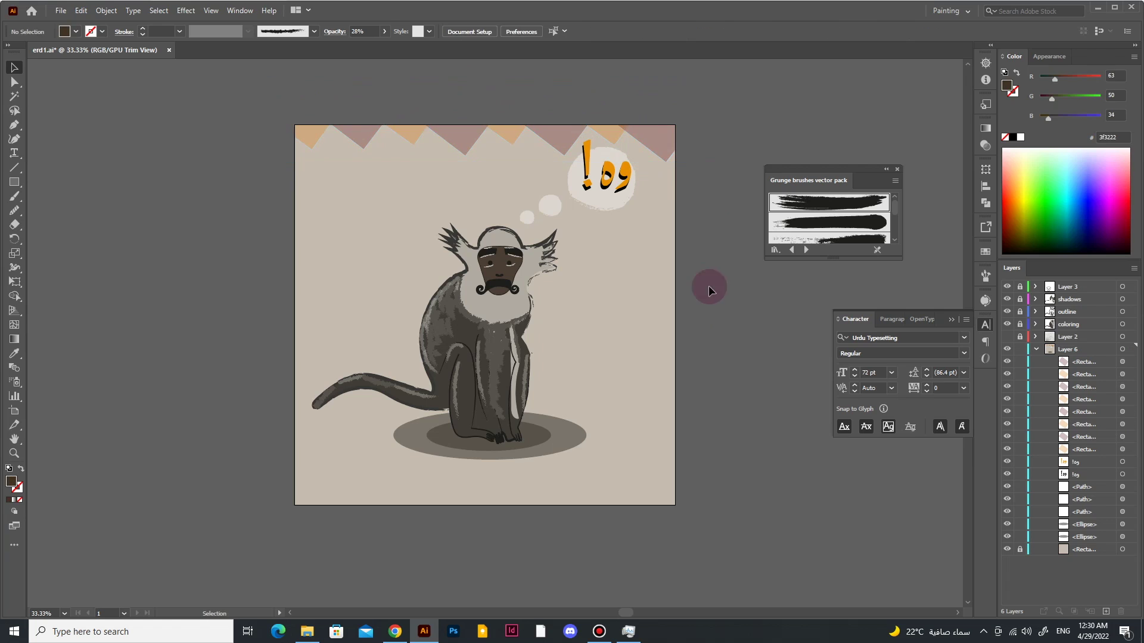
left_click_drag(712, 138, 723, 141)
left_click(762, 414)
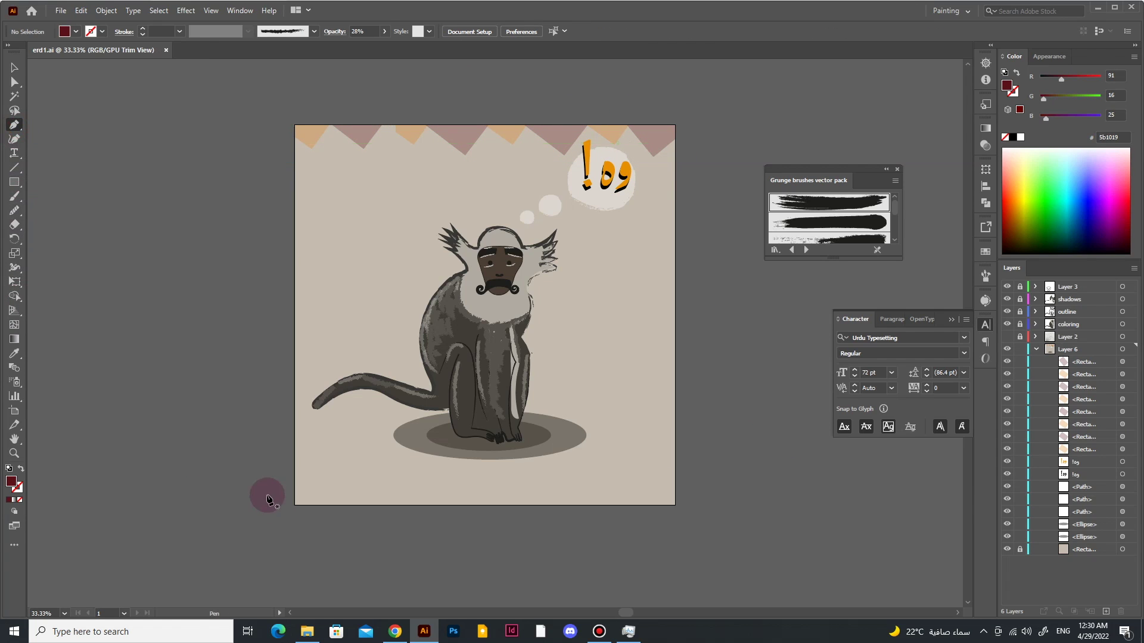
Step: Draw a five-corner floor polygon beneath the monkey
left_click(293, 505)
left_click(294, 387)
left_click(618, 326)
left_click(675, 383)
left_click(675, 506)
left_click(294, 505)
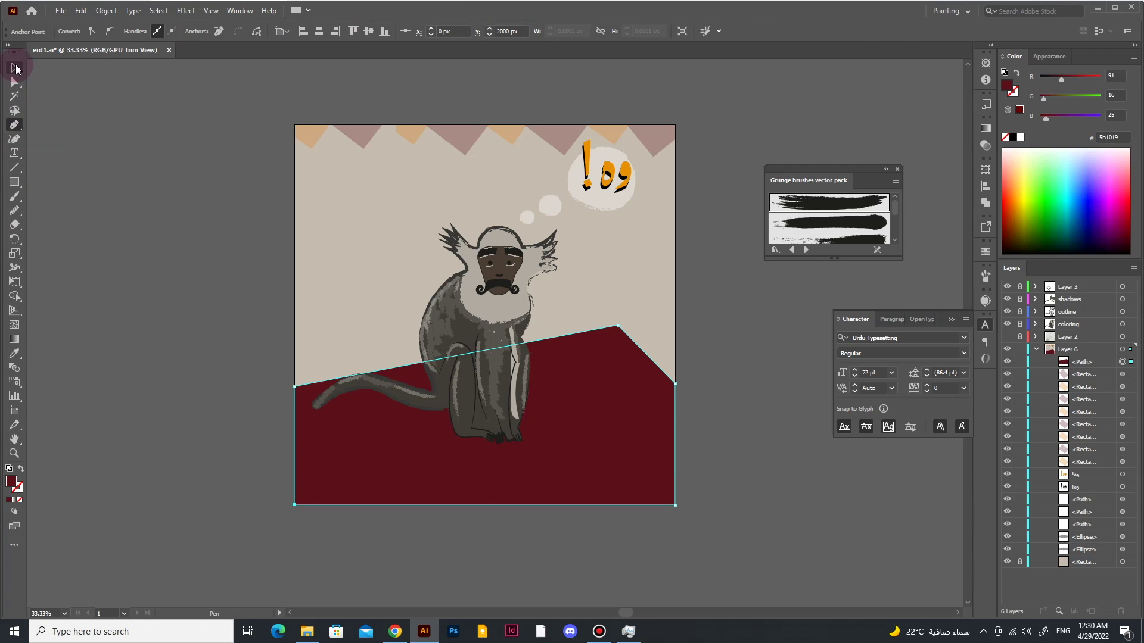
Step: Set the floor to 15% opacity and lower its back corner point
left_click(15, 69)
left_click(379, 31)
left_click_drag(379, 48, 346, 49)
left_click(218, 322)
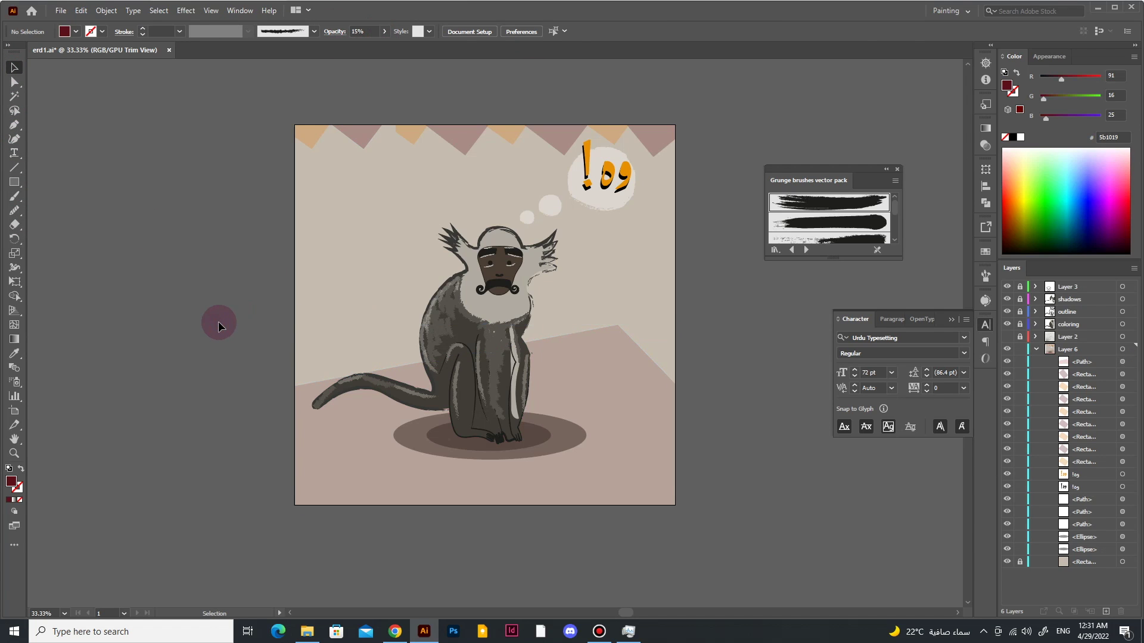
key("a")
left_click_drag(618, 325, 617, 352)
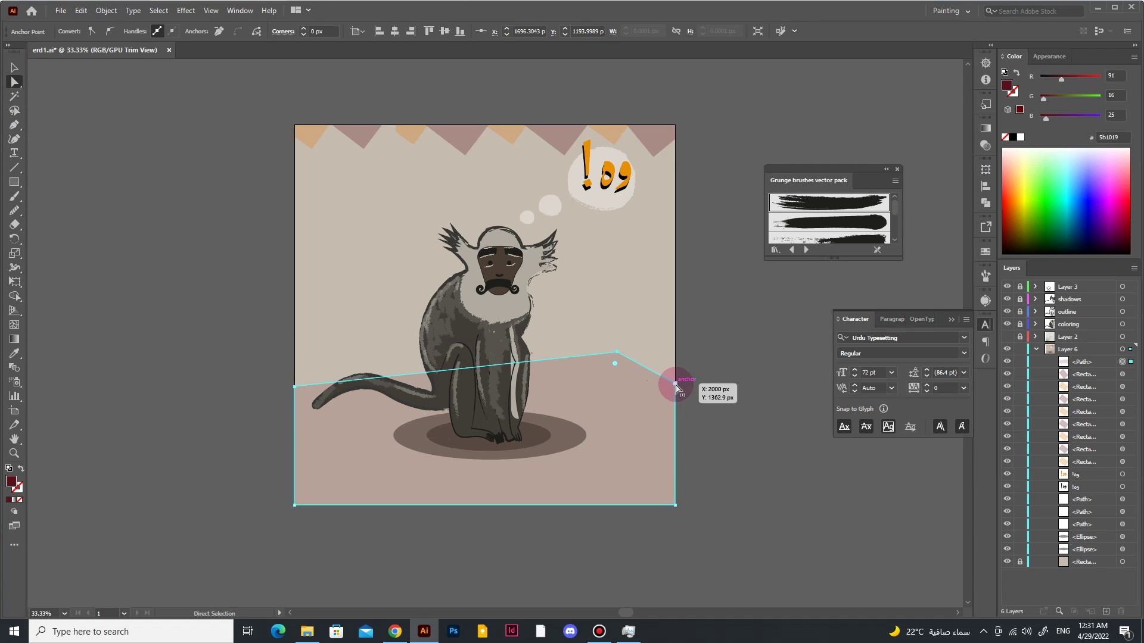
left_click(768, 415)
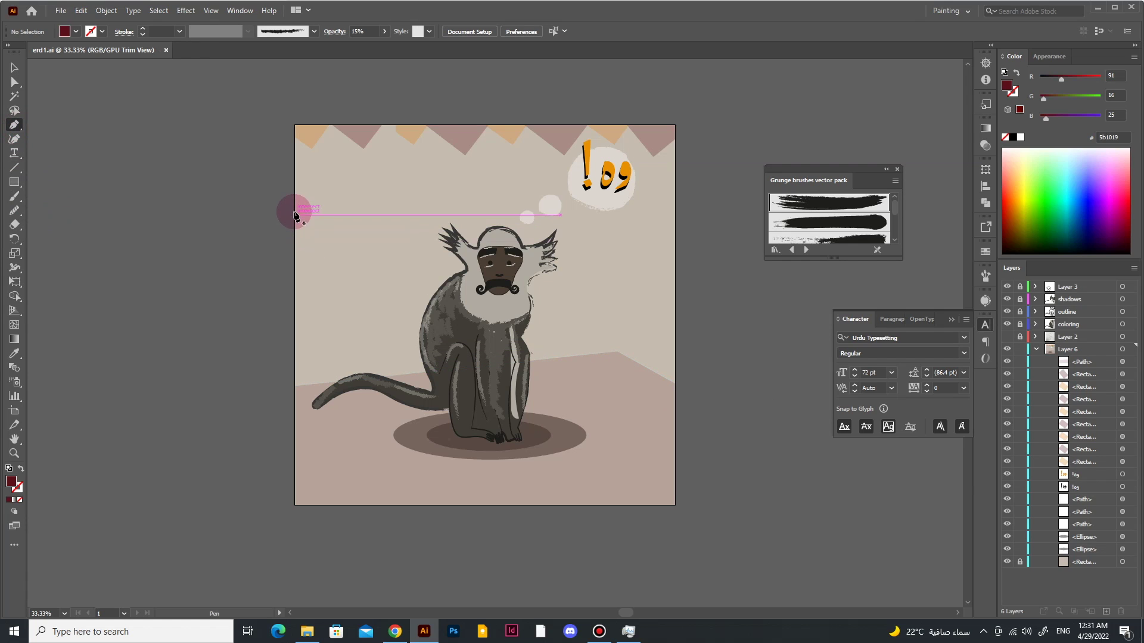
Step: Paint a dark grunge stroke along the floor's back edge
key("b")
left_click_drag(617, 349, 622, 348)
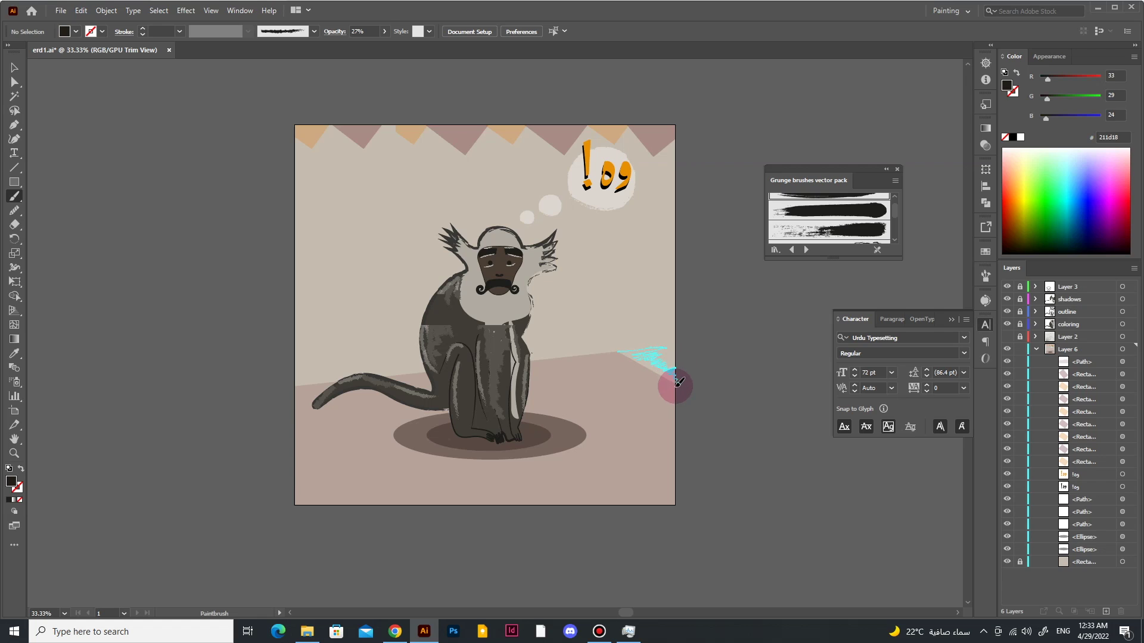
left_click_drag(644, 340, 646, 341)
left_click(643, 376)
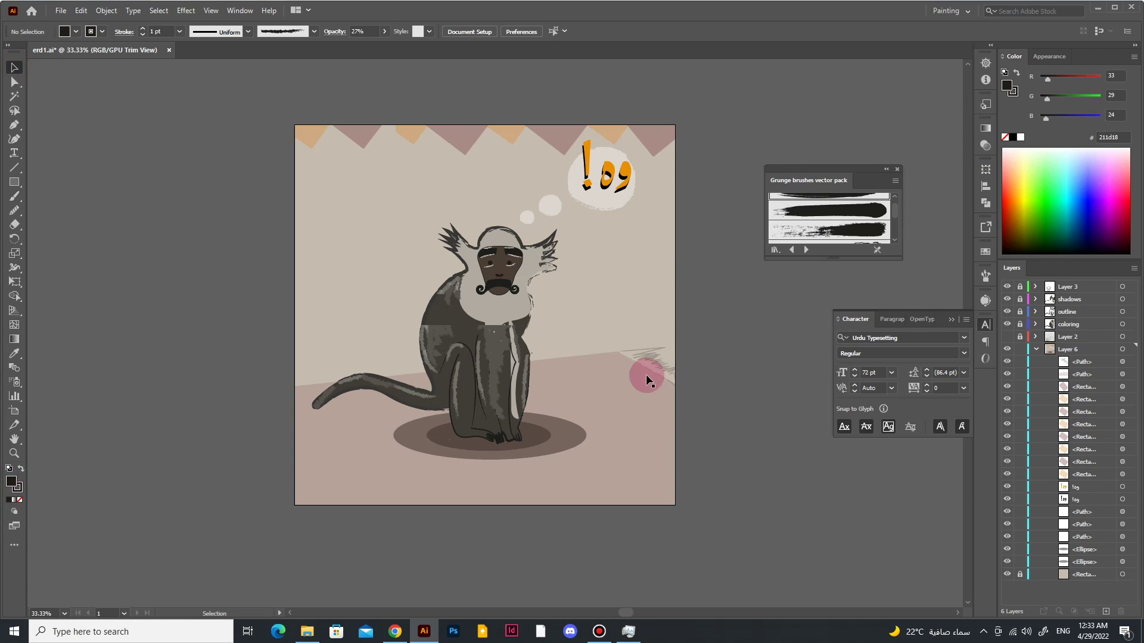
left_click(9, 500)
key("v")
left_click(264, 552)
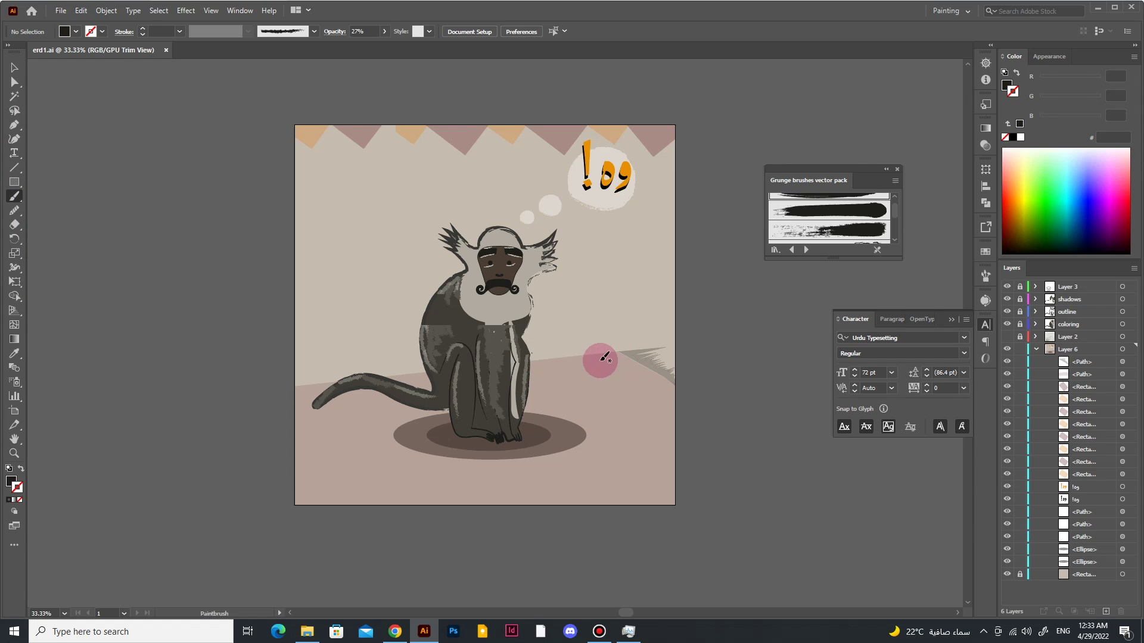
Step: Paint zigzag lines on the floor and place copies across to the lower left
mouse_move(604, 358)
left_mouse_down()
mouse_move(582, 378)
mouse_move(599, 363)
left_mouse_up()
key("ctrl+z")
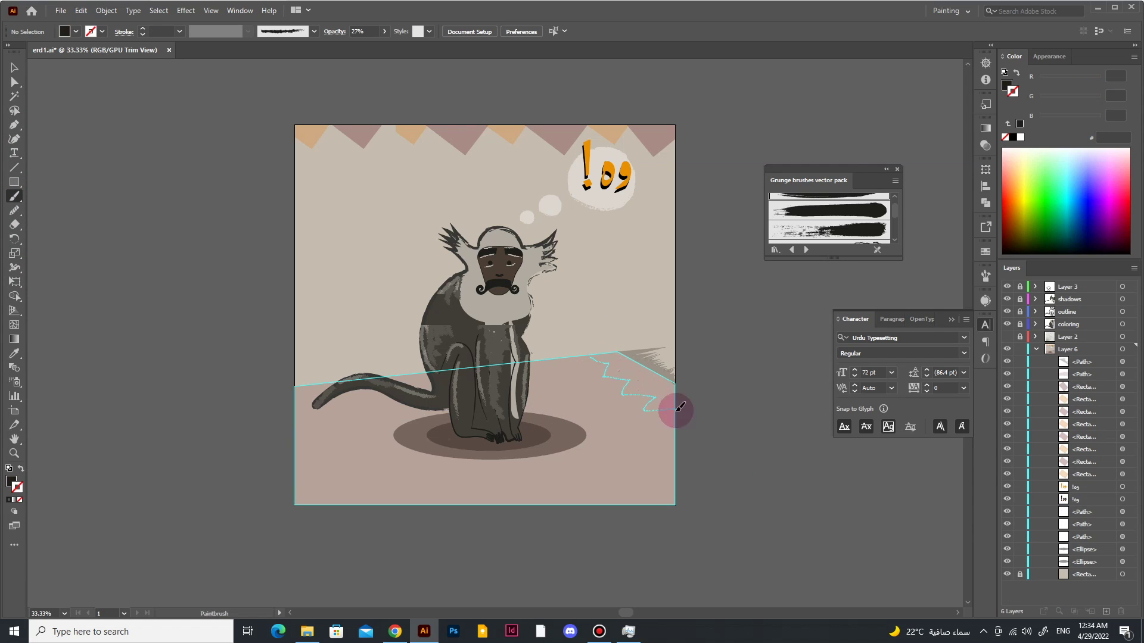
left_click_drag(679, 409, 610, 363)
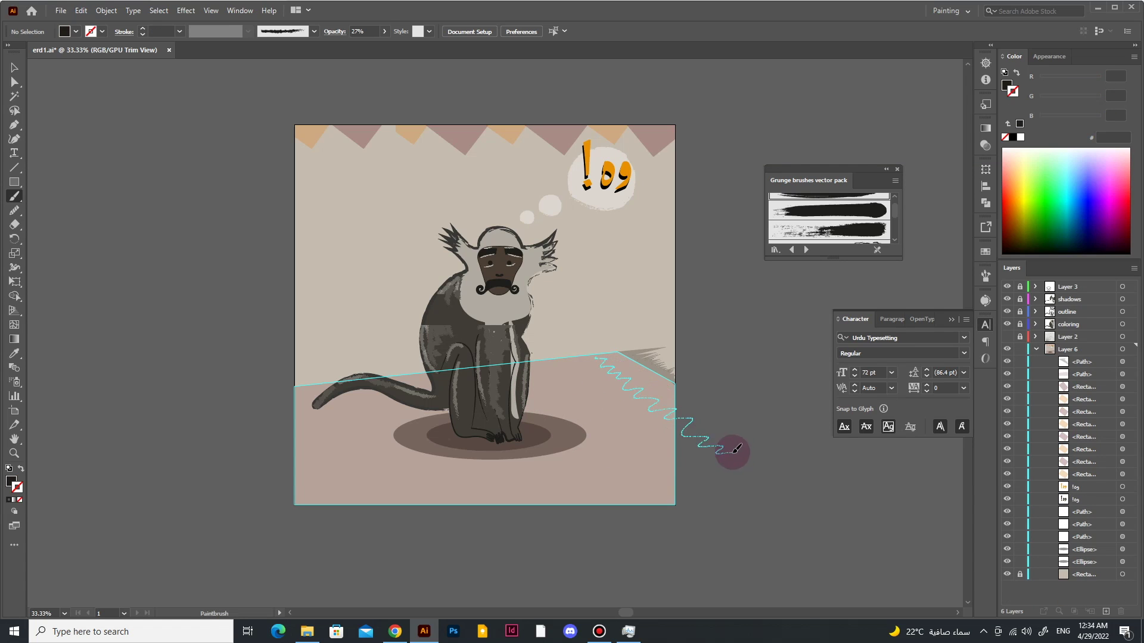
left_click_drag(737, 448, 565, 324)
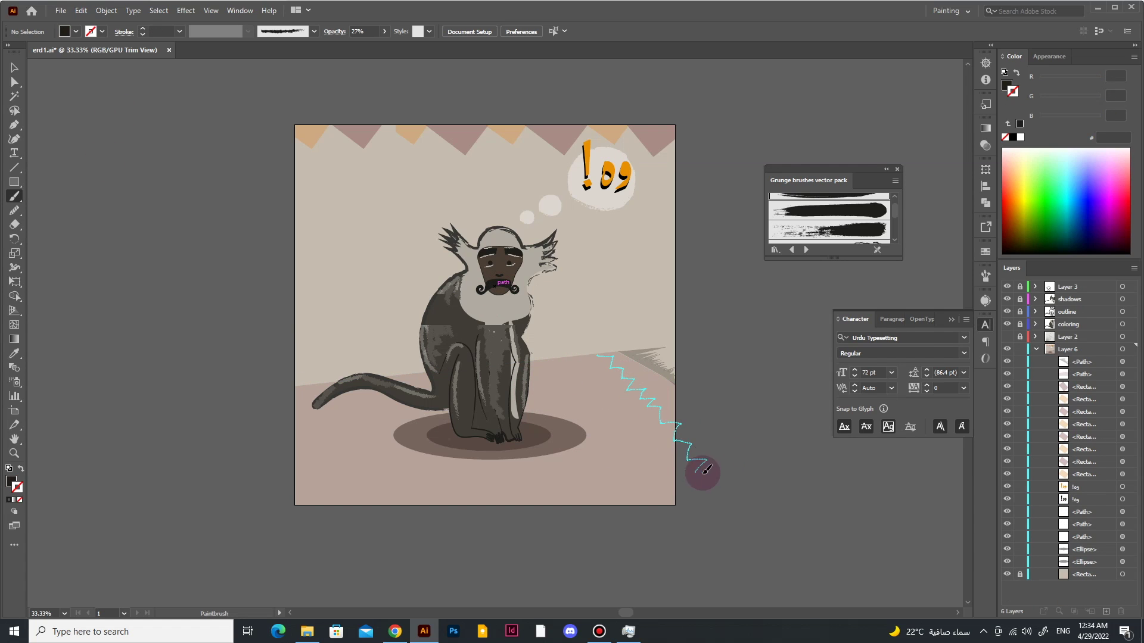
left_click_drag(704, 472, 759, 526)
left_click_drag(663, 417, 464, 476)
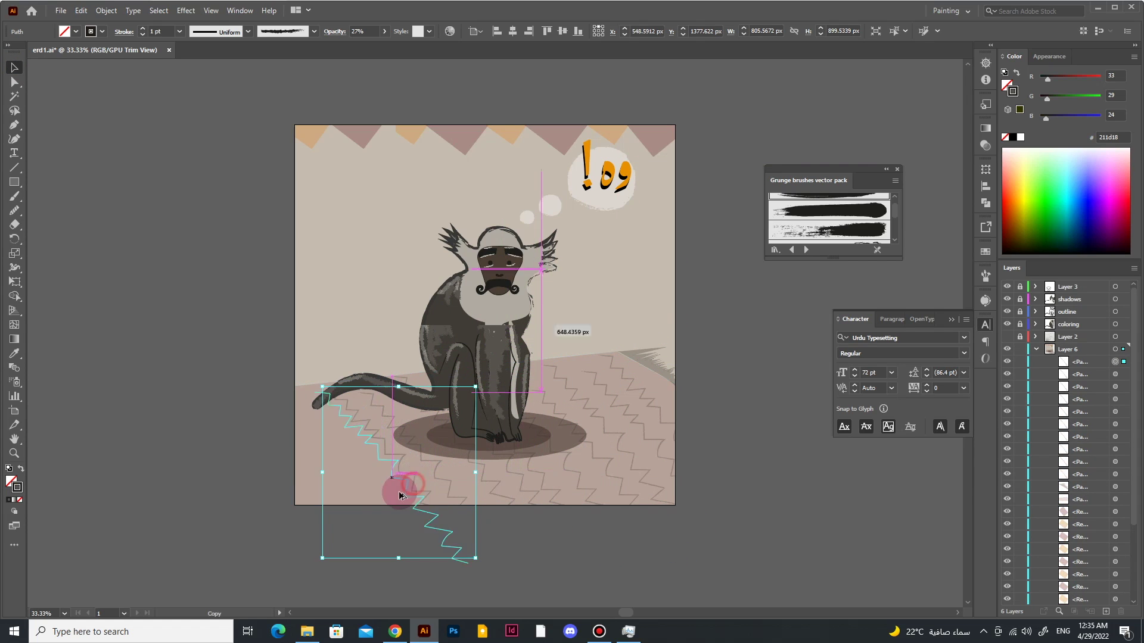
left_click_drag(464, 476, 349, 493)
left_click(745, 552)
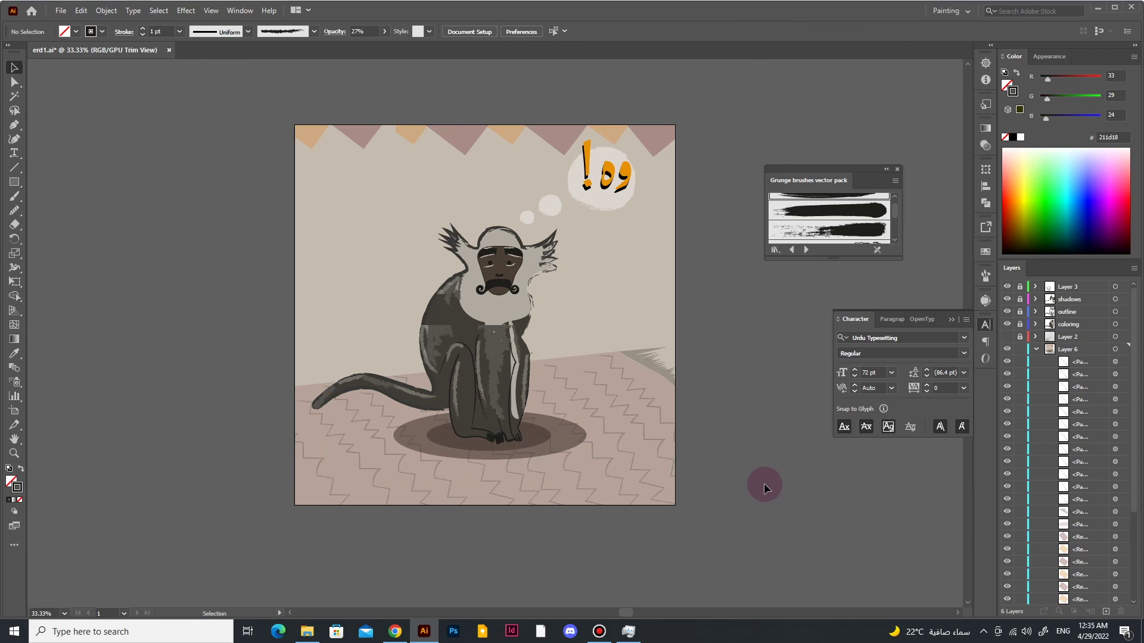
Step: Select the shadow ellipses under the monkey and raise their opacity to full
left_click(519, 455)
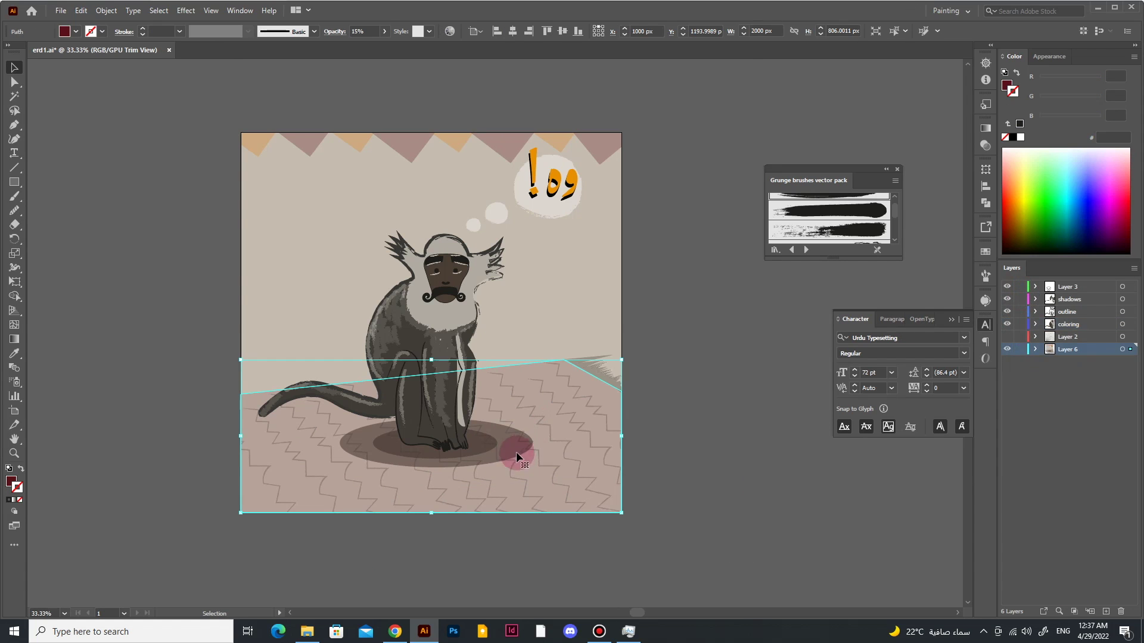
left_click(1115, 587)
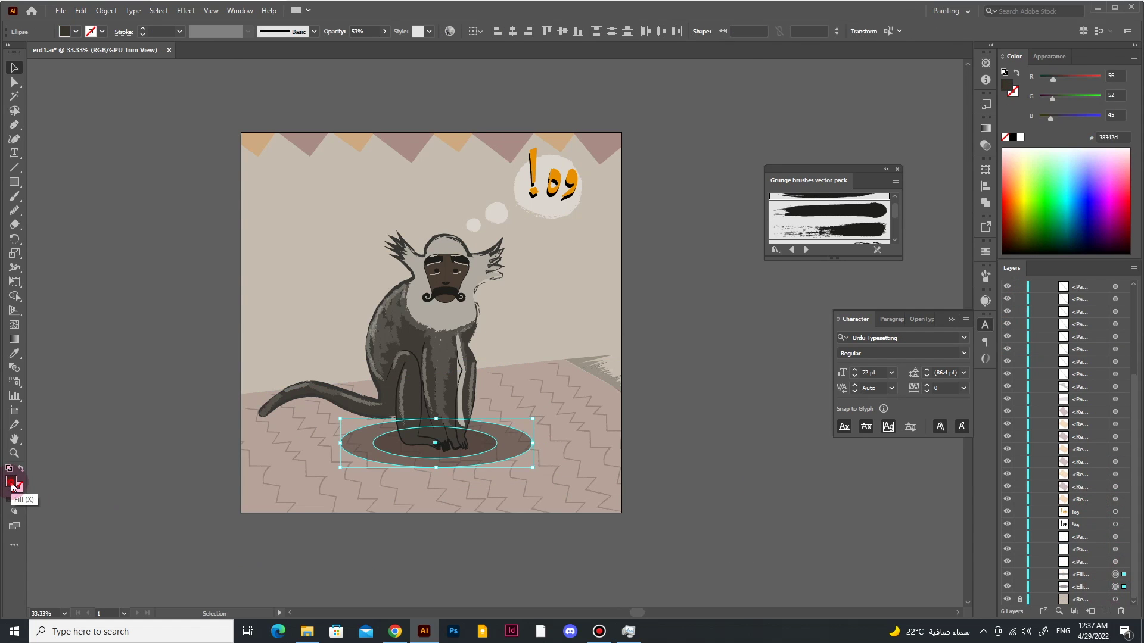
left_click(384, 31)
left_click_drag(358, 47, 387, 51)
double_click(11, 484)
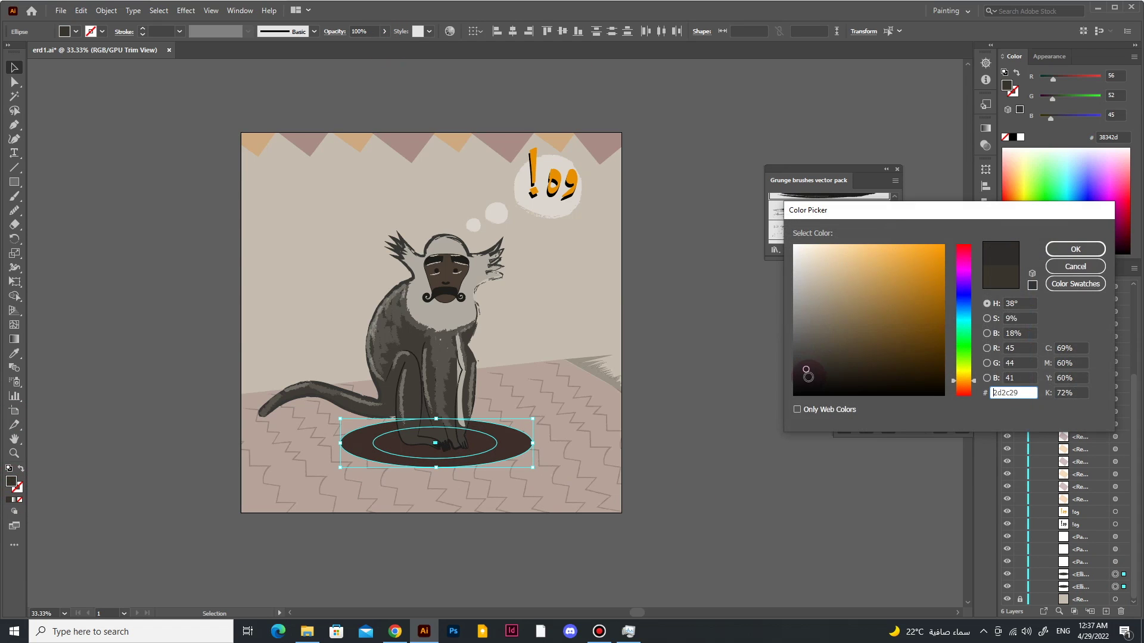
left_click(1075, 247)
left_click(1099, 575)
scroll(1102, 536, "up", 2)
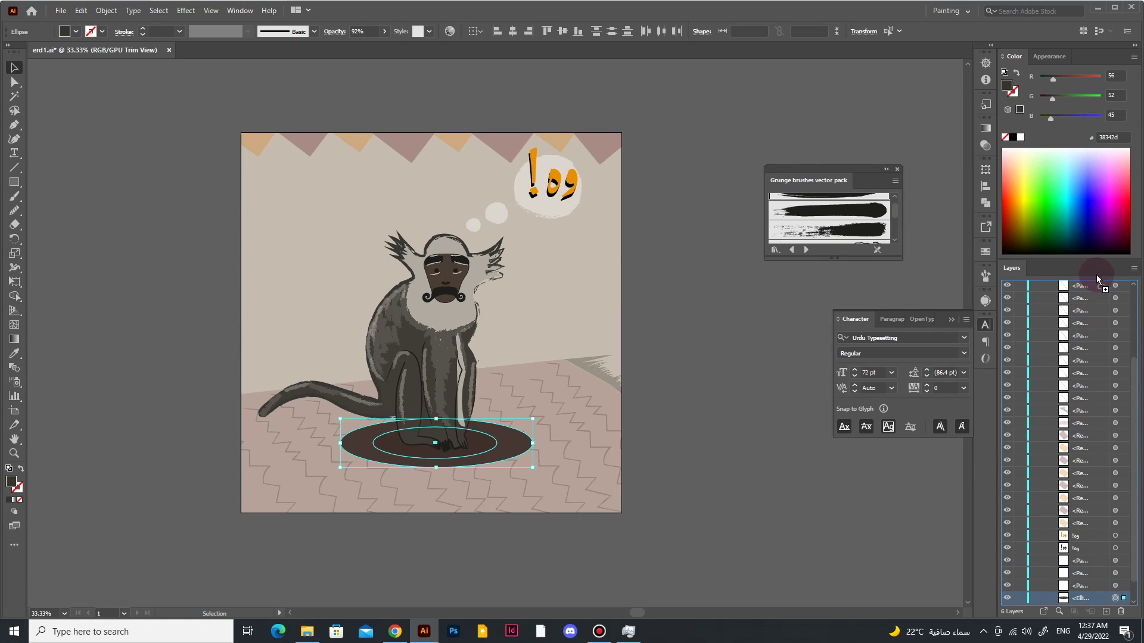
right_click(485, 441)
left_click(716, 469)
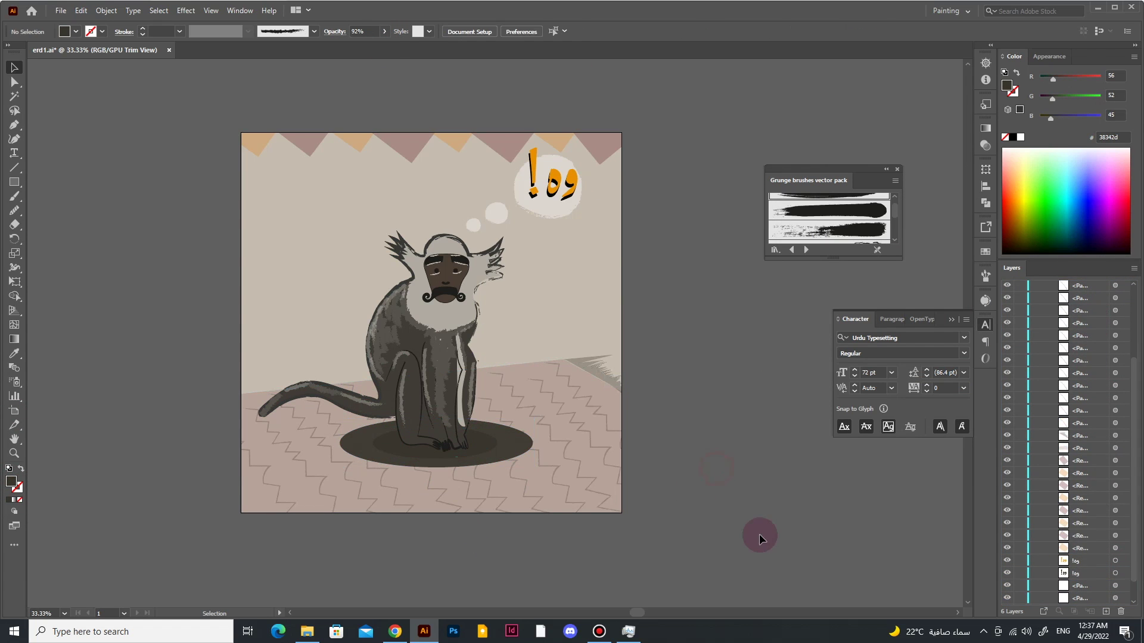
Step: Lower the outer shadow ellipse's opacity to 26%
left_click(516, 451)
left_click(384, 31)
left_click_drag(382, 46, 346, 45)
left_click(203, 486)
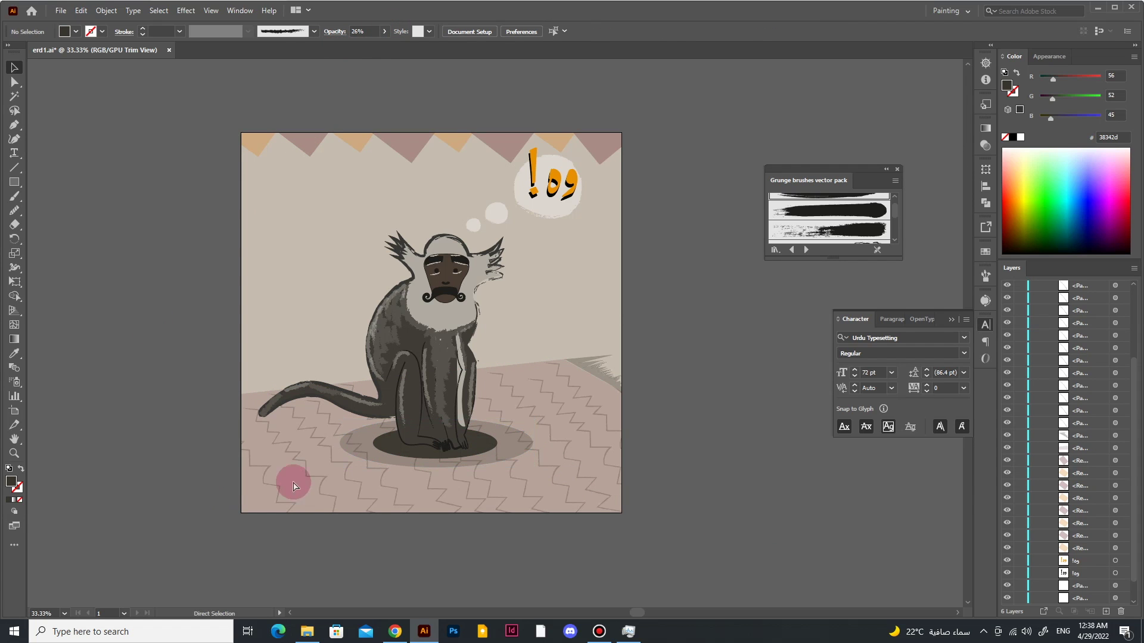
Step: Give the inner shadow ellipse fill 111110 at 67% opacity
left_click(476, 444)
double_click(11, 482)
left_click(1075, 248)
left_click(384, 31)
left_click_drag(358, 46, 373, 46)
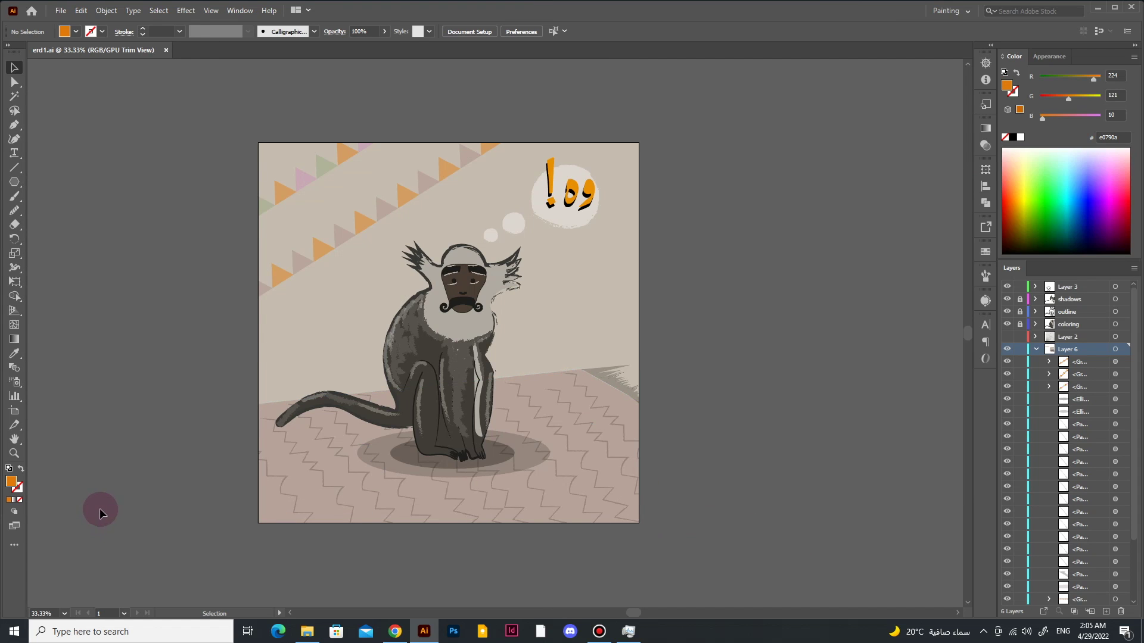
Step: Draw a long rectangle band across the monkey with near-black fill at 26% opacity
left_click(14, 181)
left_click(71, 179)
mouse_move(243, 331)
left_mouse_down()
mouse_move(694, 286)
mouse_move(194, 298)
left_mouse_up()
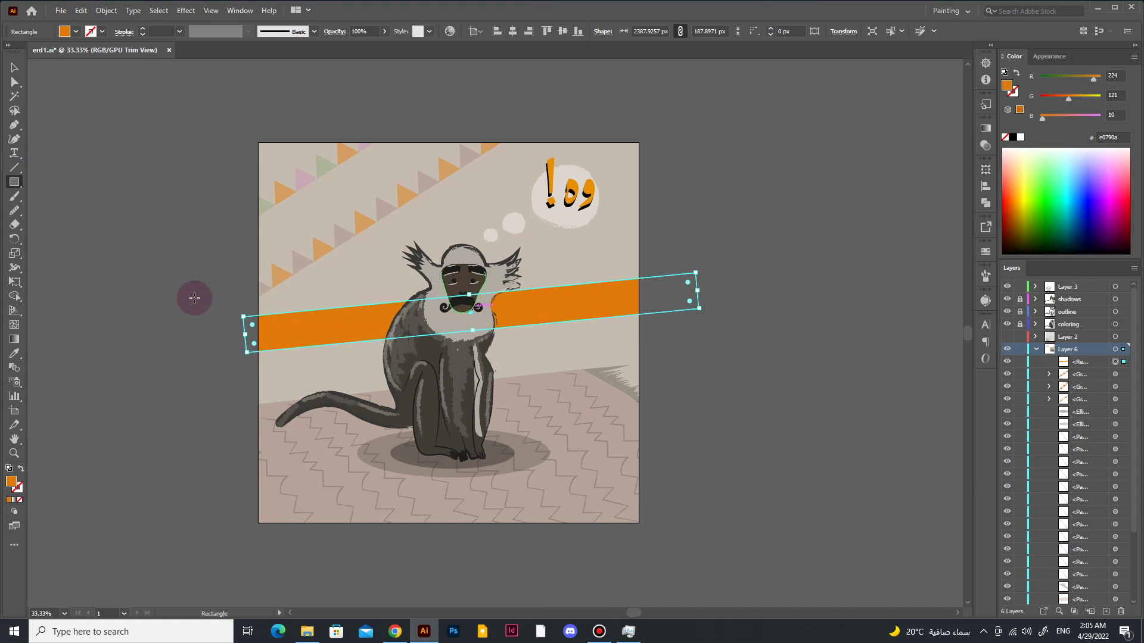
double_click(10, 481)
left_click(1075, 248)
left_click(385, 31)
left_click_drag(381, 45, 352, 46)
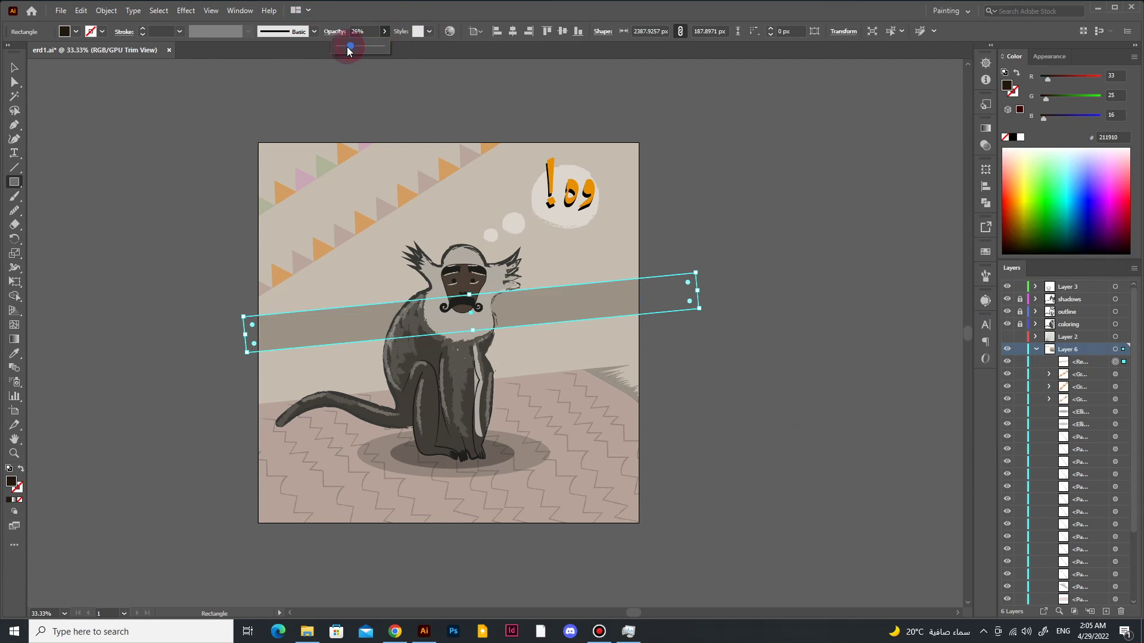
key("ctrl+shift+a")
key("v")
Step: Pen-draw a dark four-corner wall stripe and lower its top anchors
key("p")
left_click(639, 246)
left_click(228, 266)
left_click(219, 327)
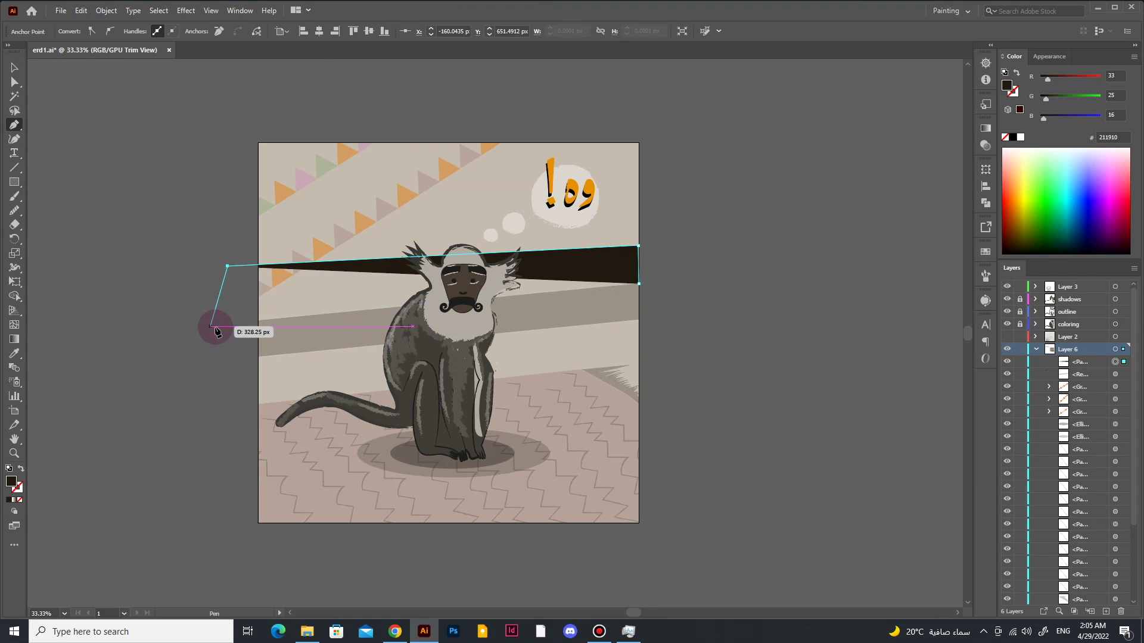
left_click(638, 285)
key("a")
left_click_drag(228, 267, 228, 291)
left_click_drag(638, 246, 638, 261)
left_click(828, 516)
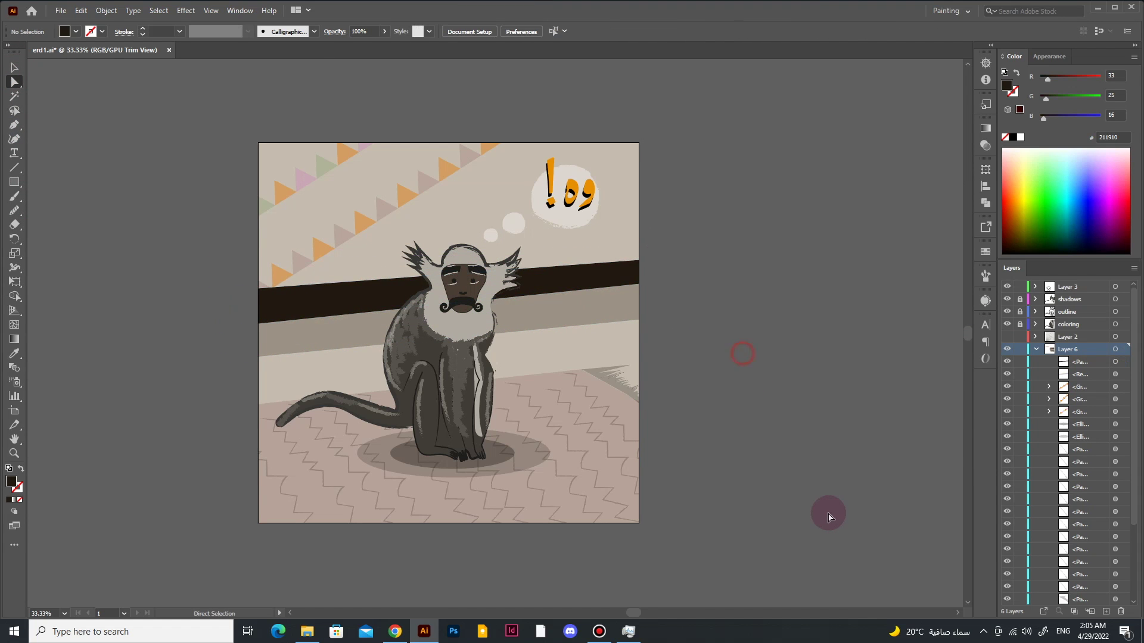
left_click(596, 276)
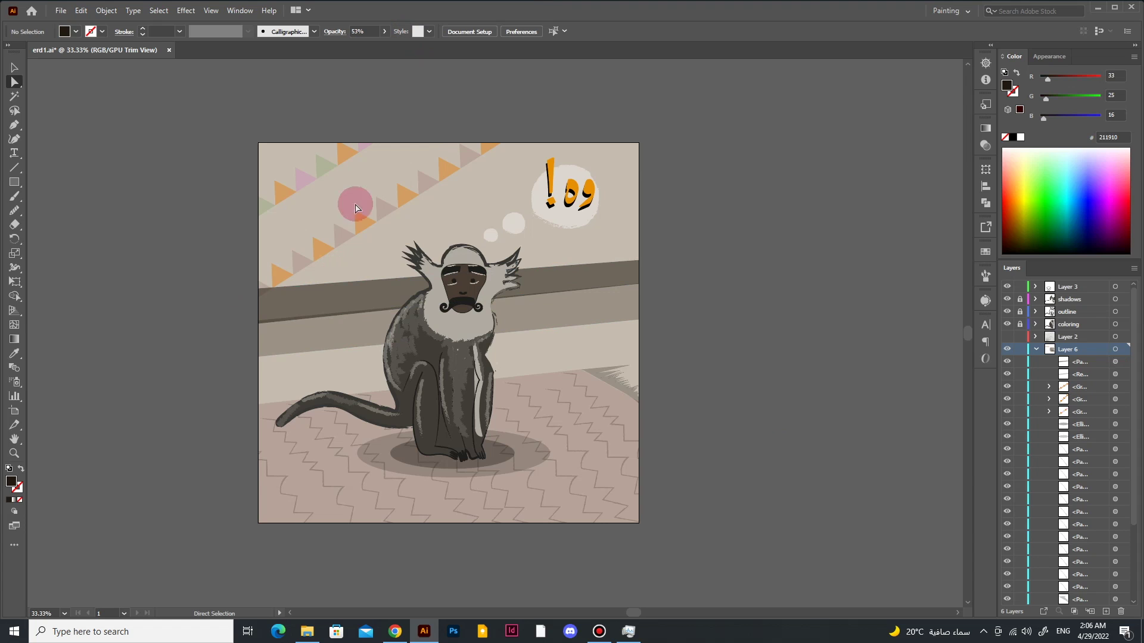
Step: Select the two triangle-row groups on the wall in Layers, then deselect them
left_click(356, 208)
left_click(1124, 412)
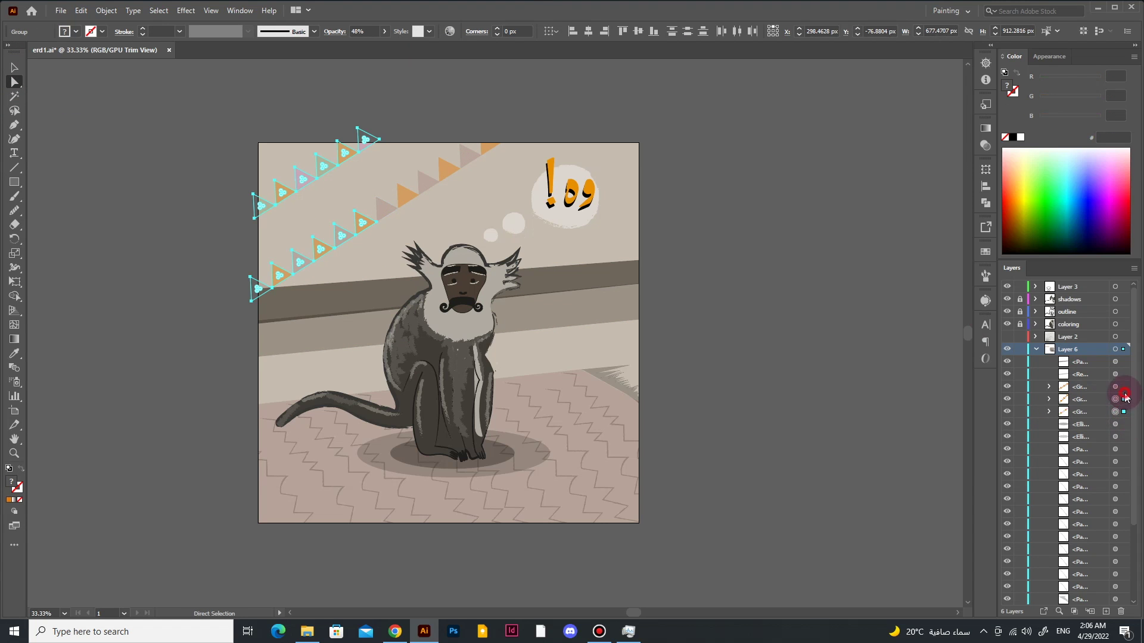
left_click(1123, 381)
key("v")
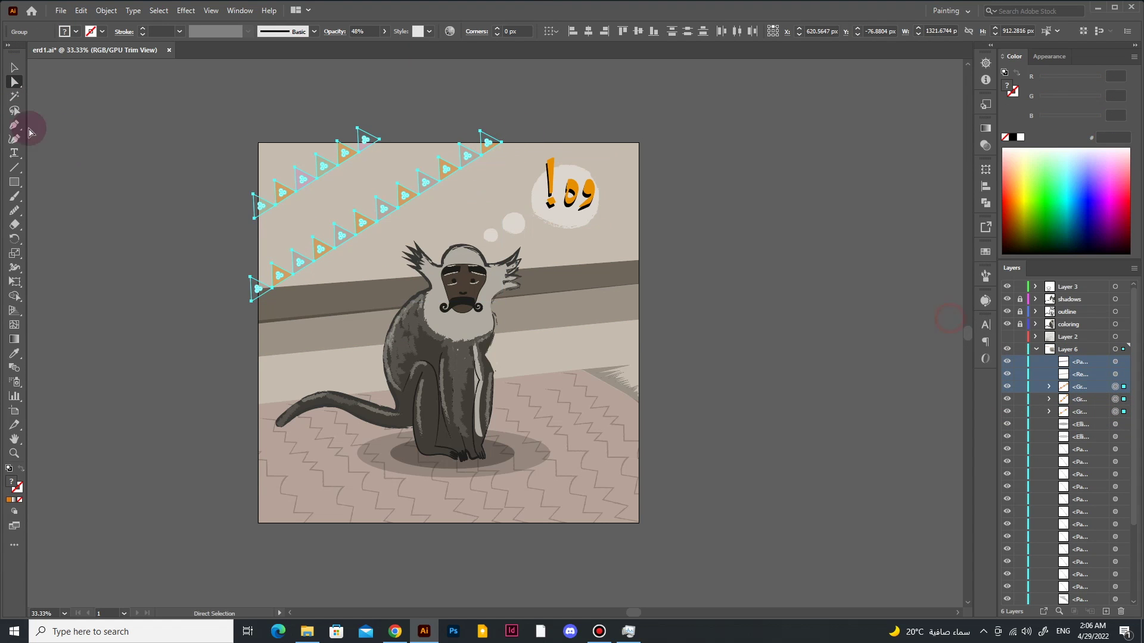
left_click(745, 519)
Step: Tilt the translucent band across the wall and reshape its corners with Direct Selection
left_click(588, 288)
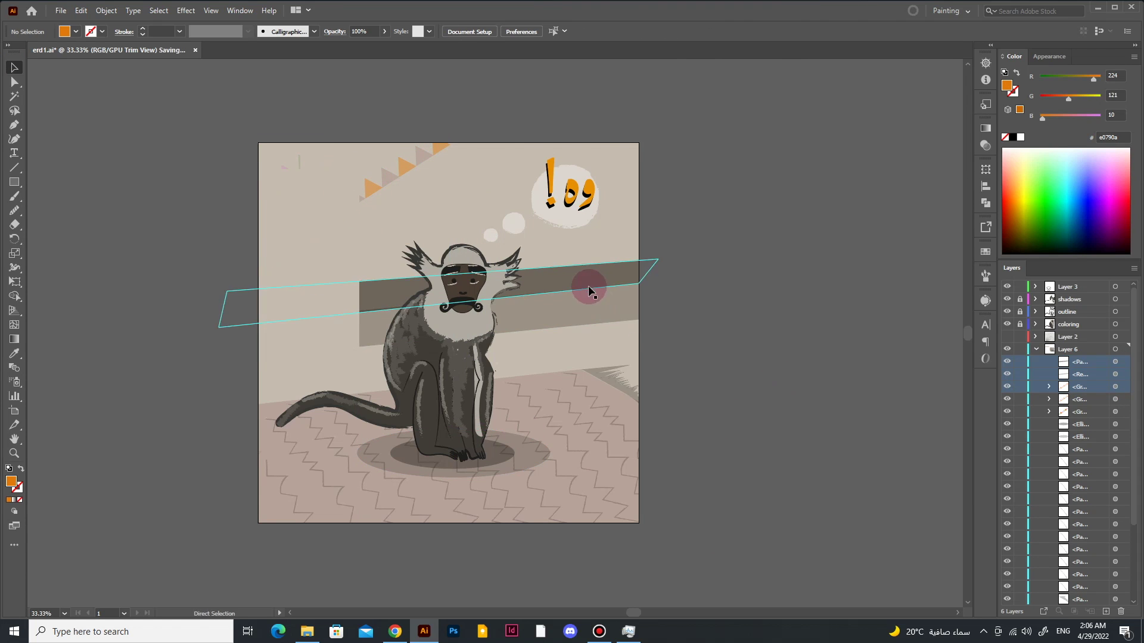
left_click_drag(701, 338, 703, 316)
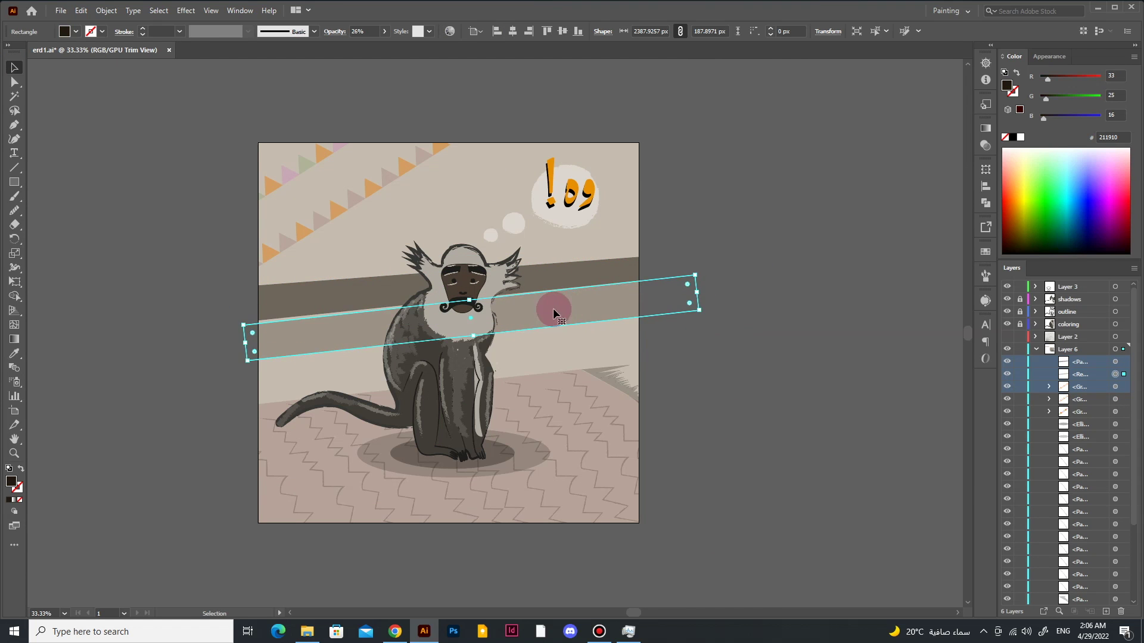
key("ctrl+plus")
key("a")
left_click_drag(158, 307, 143, 301)
left_click_drag(771, 230, 776, 234)
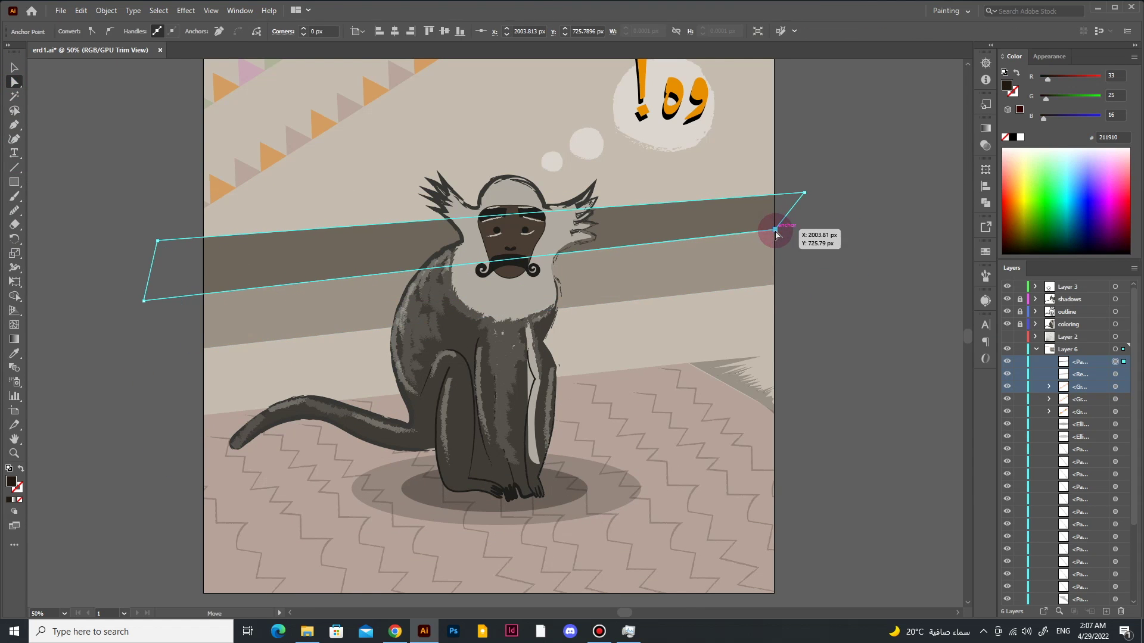
key("v")
left_click(870, 375)
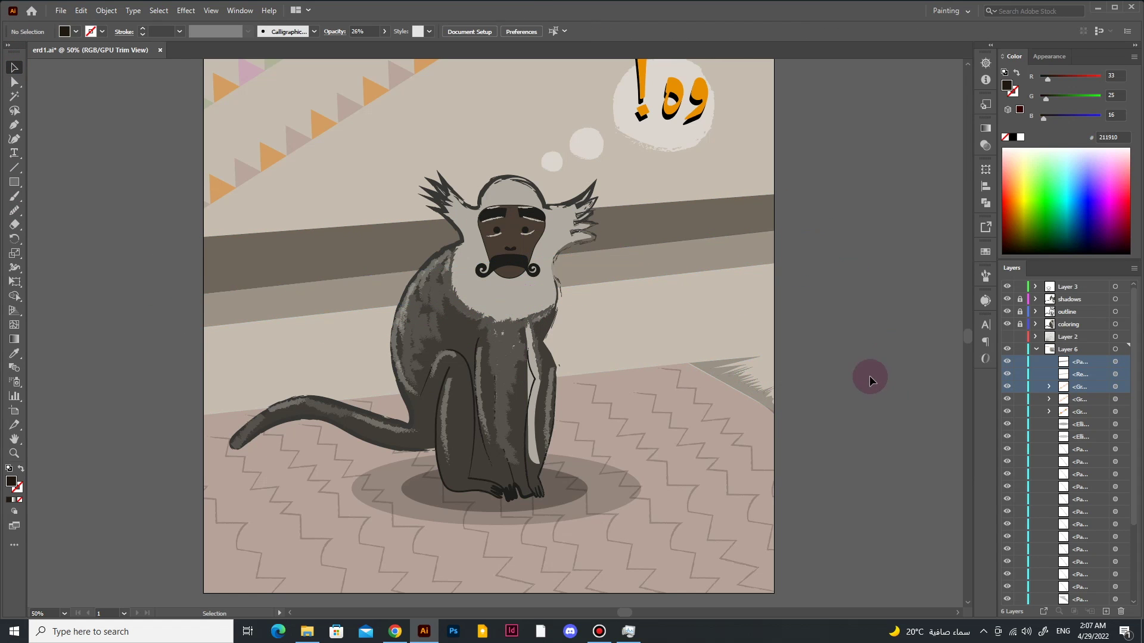
Step: Briefly hide and reshow the band, then lock the wall triangle groups
left_click(606, 313)
scroll(388, 250, "up", 3)
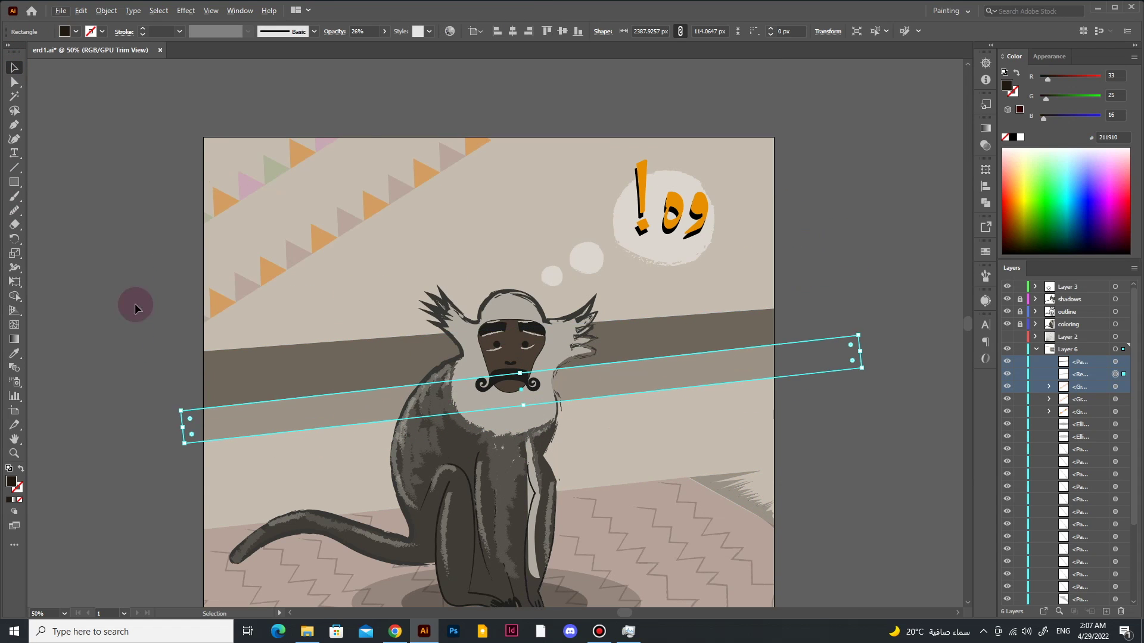
left_click(1007, 374)
scroll(620, 377, "up", 3)
left_click(1007, 374)
left_click_drag(1020, 387, 1020, 412)
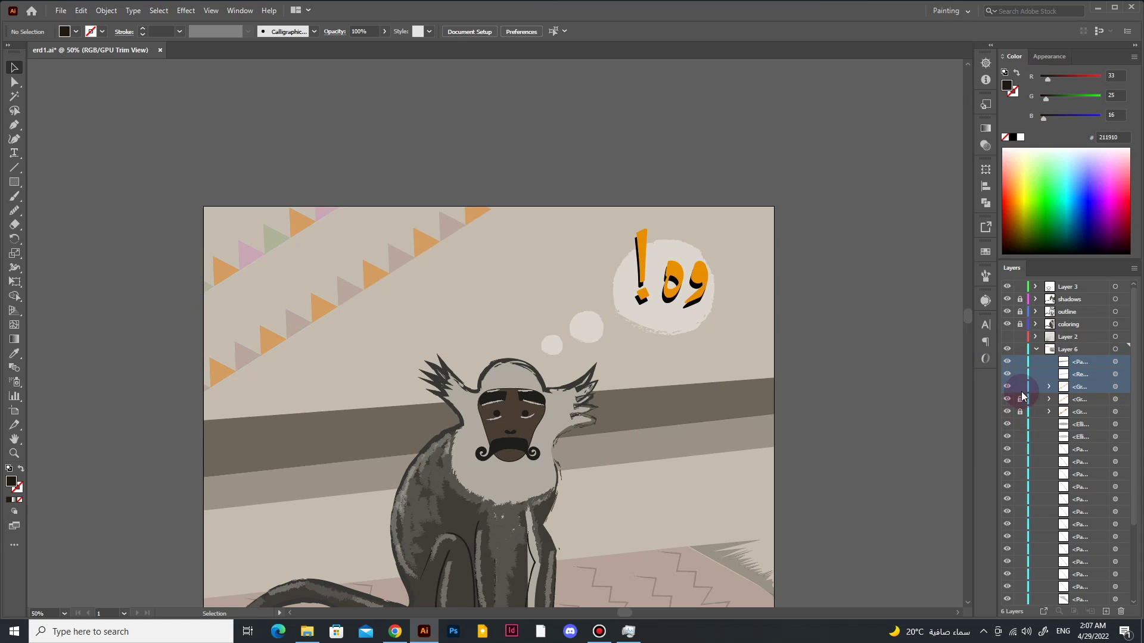
left_click(328, 448)
Step: Alt-drag a copy of the band and position it lower on the wall
left_click_drag(327, 448, 328, 358)
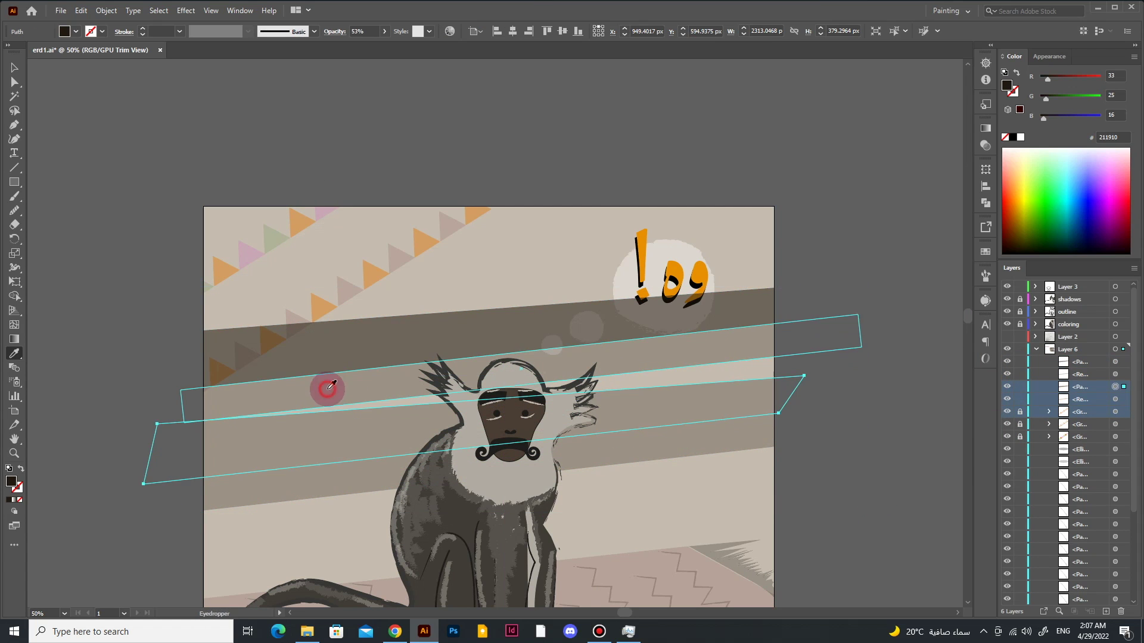
key("ctrl+z")
left_click(128, 319)
scroll(868, 519, "down", 1)
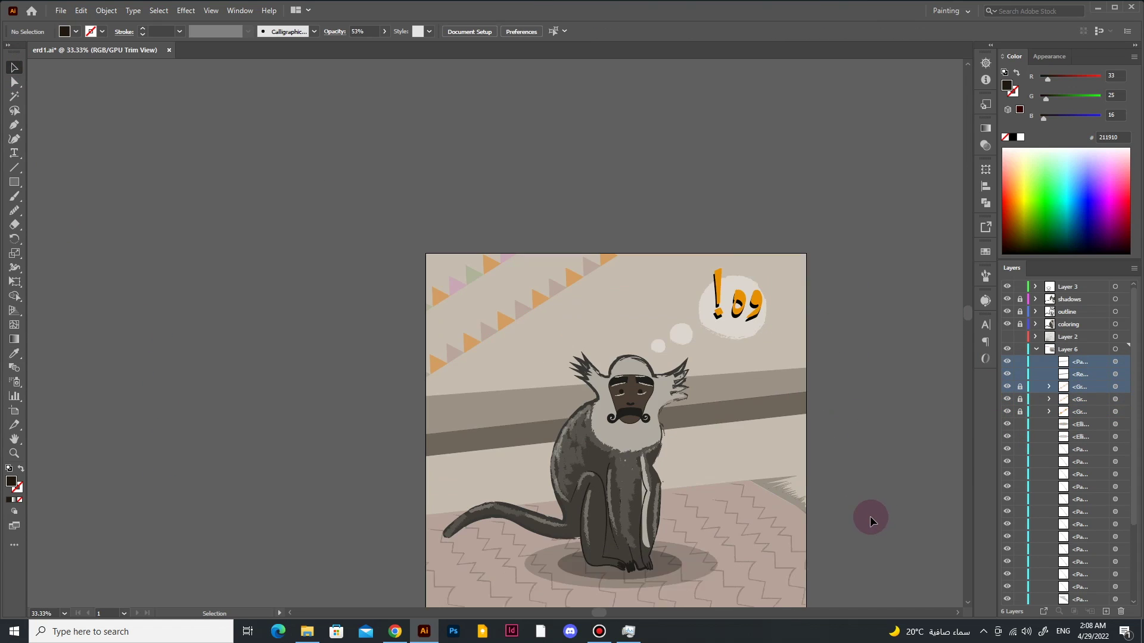
scroll(867, 516, "up", 1)
key("ctrl+shift+z")
left_click_drag(677, 289, 695, 378)
left_click(956, 460)
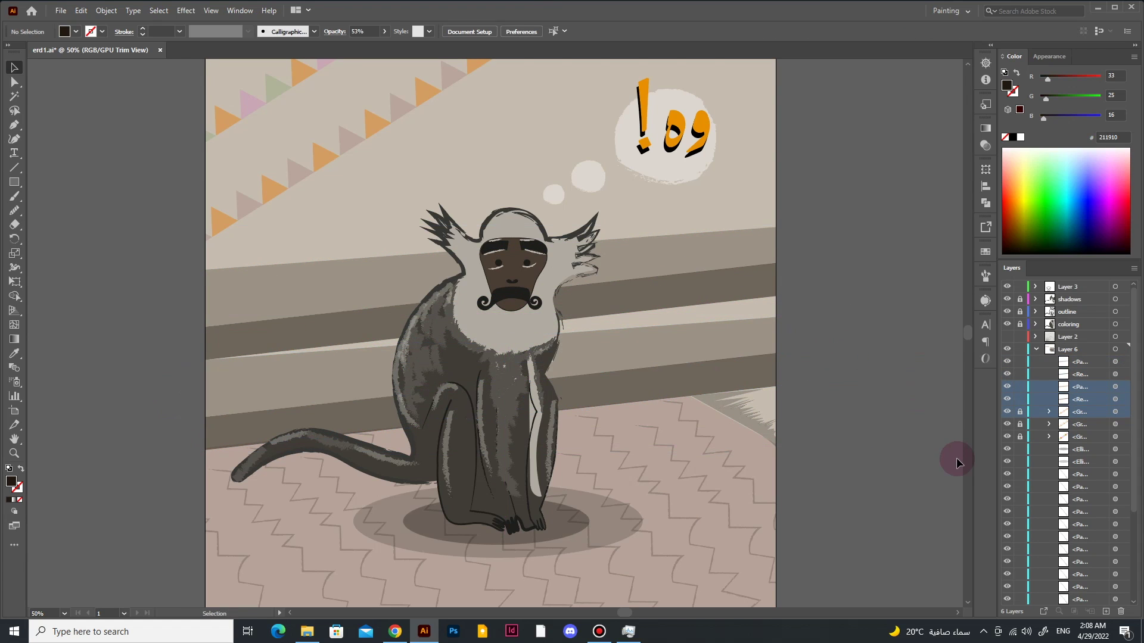
Step: Lower the duplicated band's bottom-right corner with Direct Selection
key("a")
left_click_drag(863, 286, 867, 310)
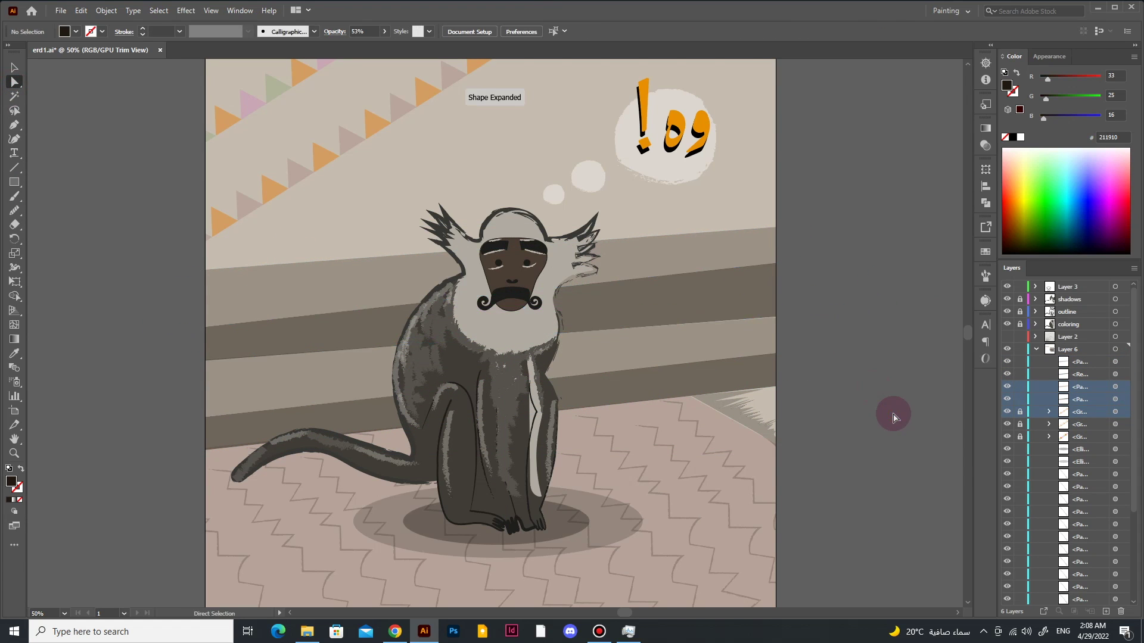
left_click(877, 404)
scroll(876, 403, "down", 1)
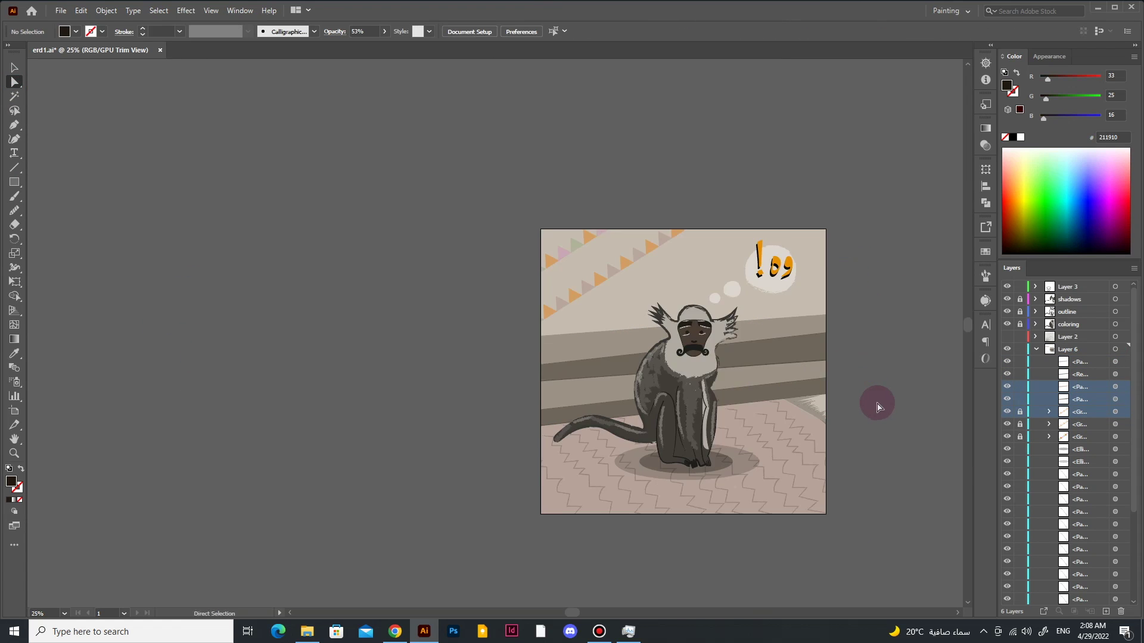
scroll(877, 405, "up", 1)
left_click(778, 263)
left_click(878, 387)
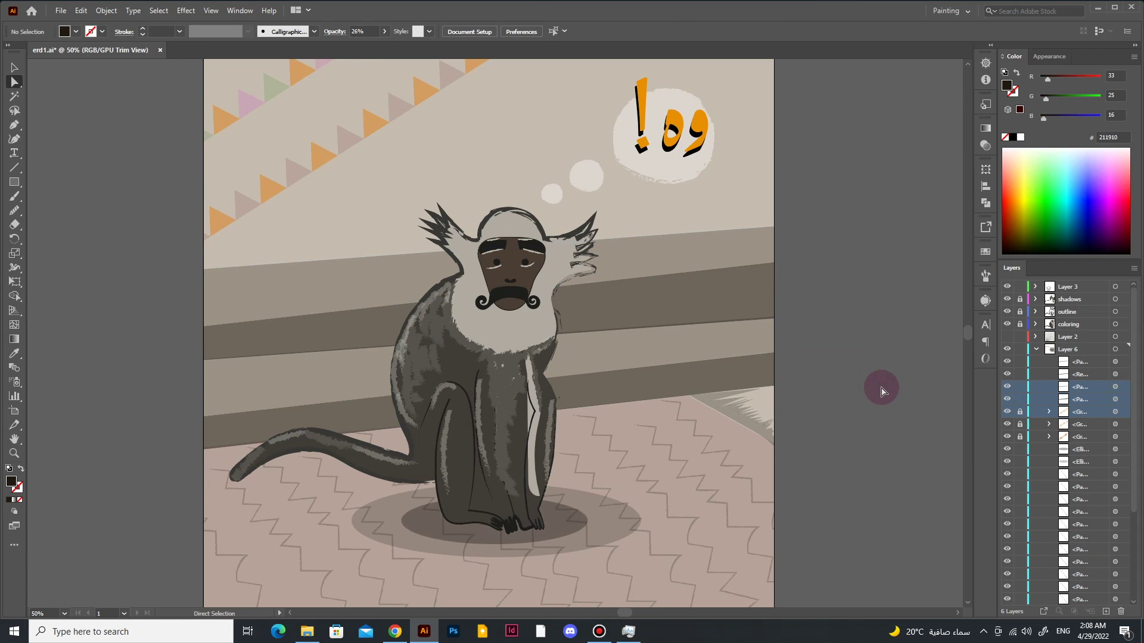
scroll(878, 388, "down", 2)
scroll(911, 416, "up", 1)
key("v")
Step: Duplicate the bands higher up the wall, change their stacking order, and rotate them to the wall's slant
left_click(744, 378)
left_click_drag(743, 378, 743, 317)
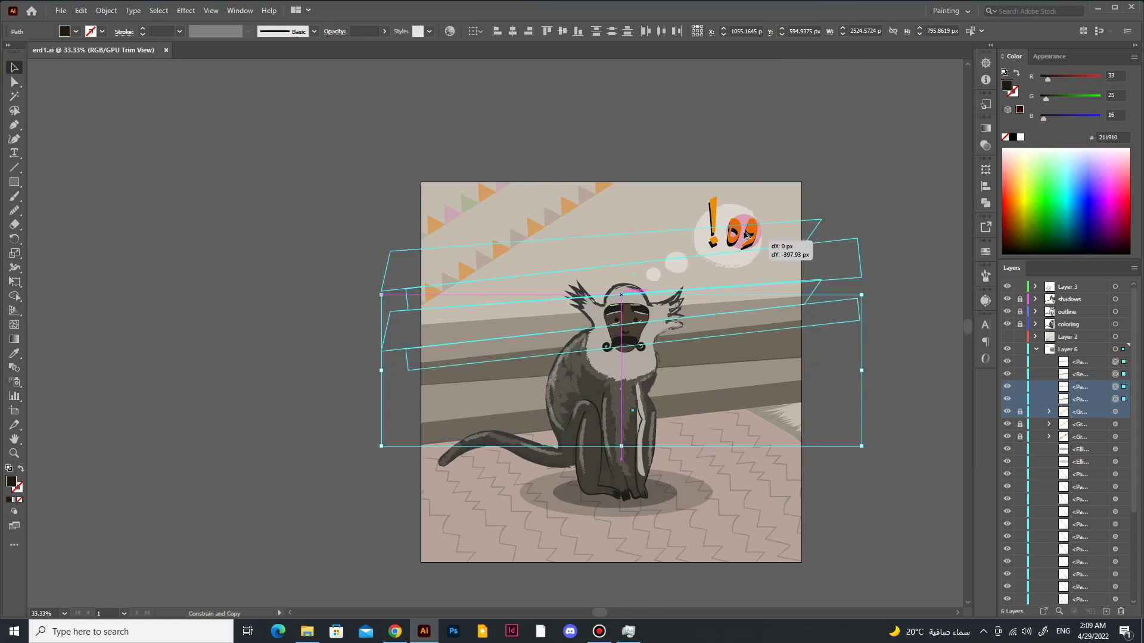
left_click(899, 409)
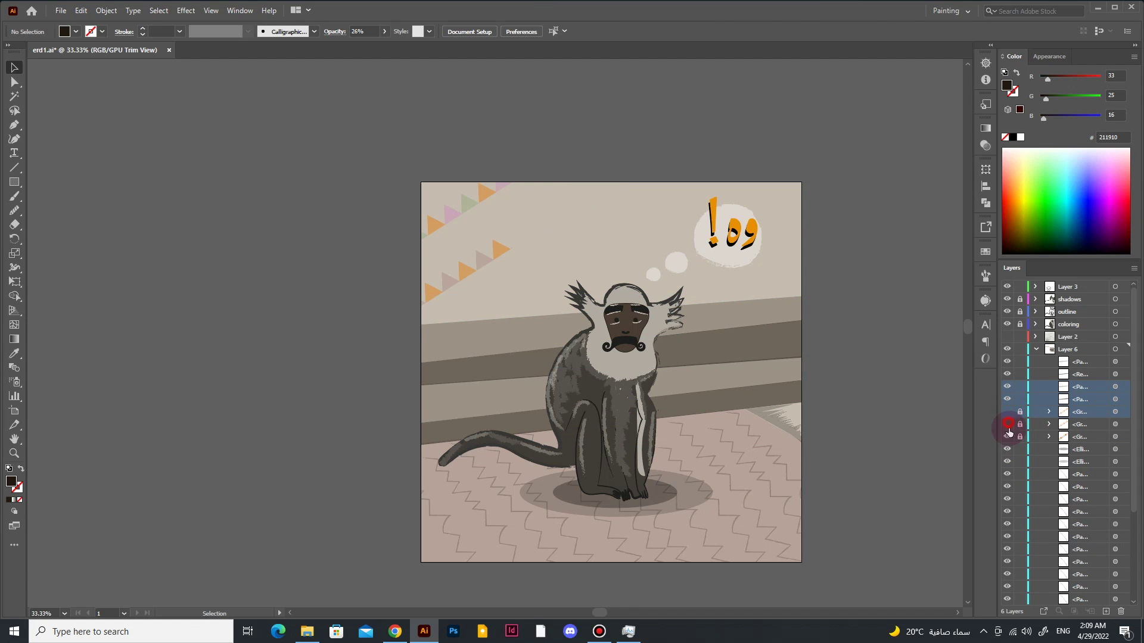
left_click_drag(774, 309, 766, 185)
right_click(766, 184)
left_click(953, 417)
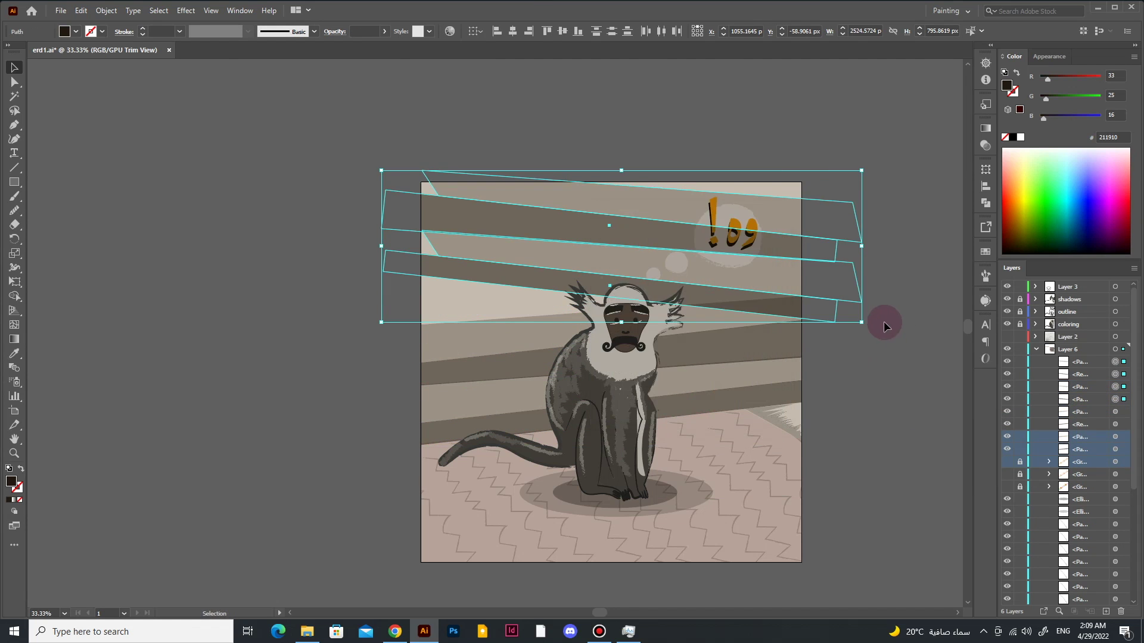
left_click_drag(884, 326, 852, 331)
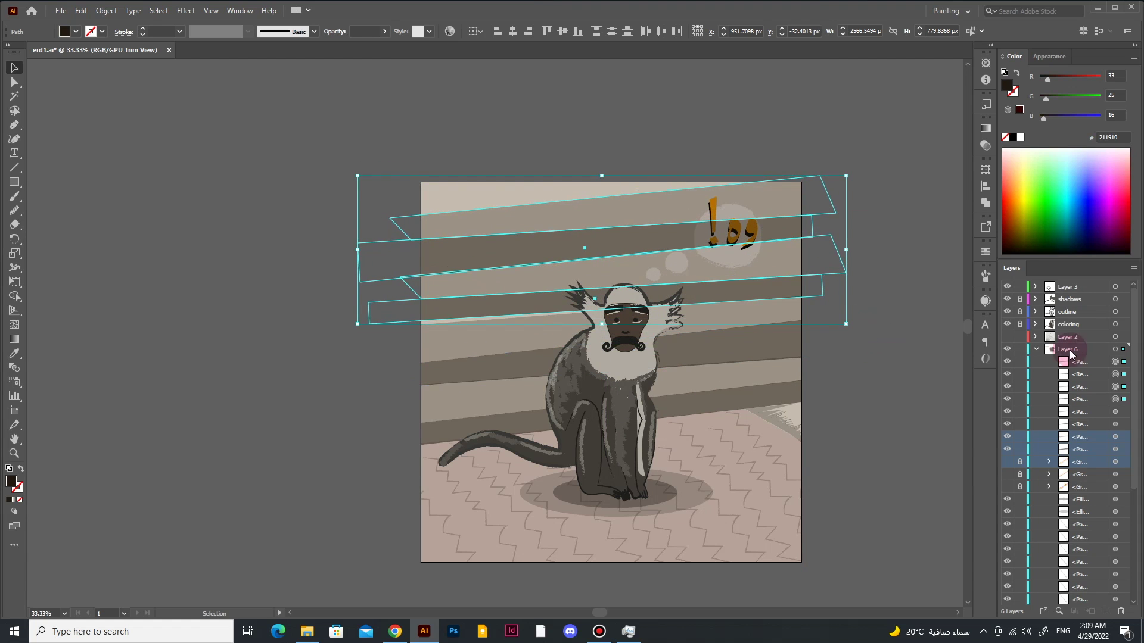
left_click(884, 421)
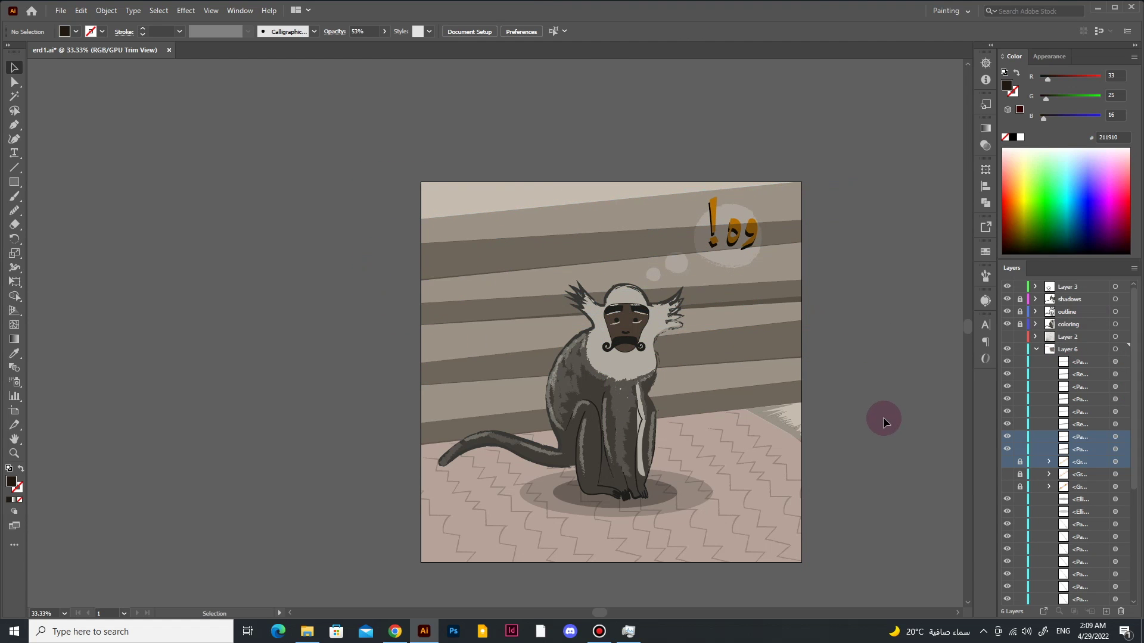
Step: Bring the thought-bubble text and circles to the front via Arrange
scroll(1120, 465, "down", 5)
left_click(1116, 550)
left_click(1116, 574, "shift")
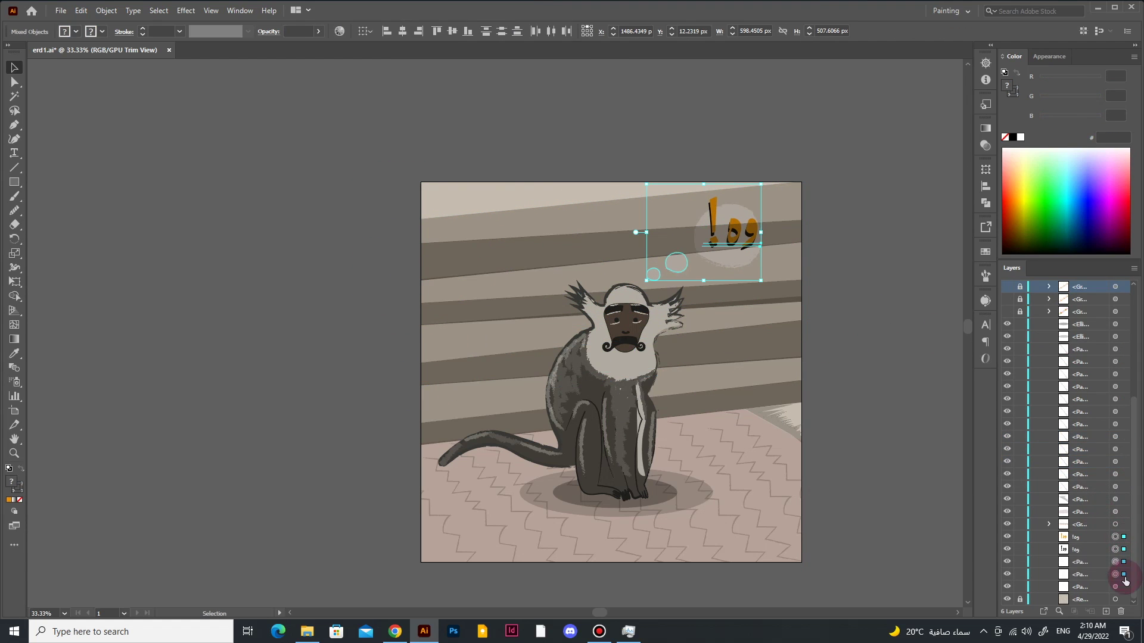
right_click(638, 226)
left_click(899, 384)
left_click(928, 385)
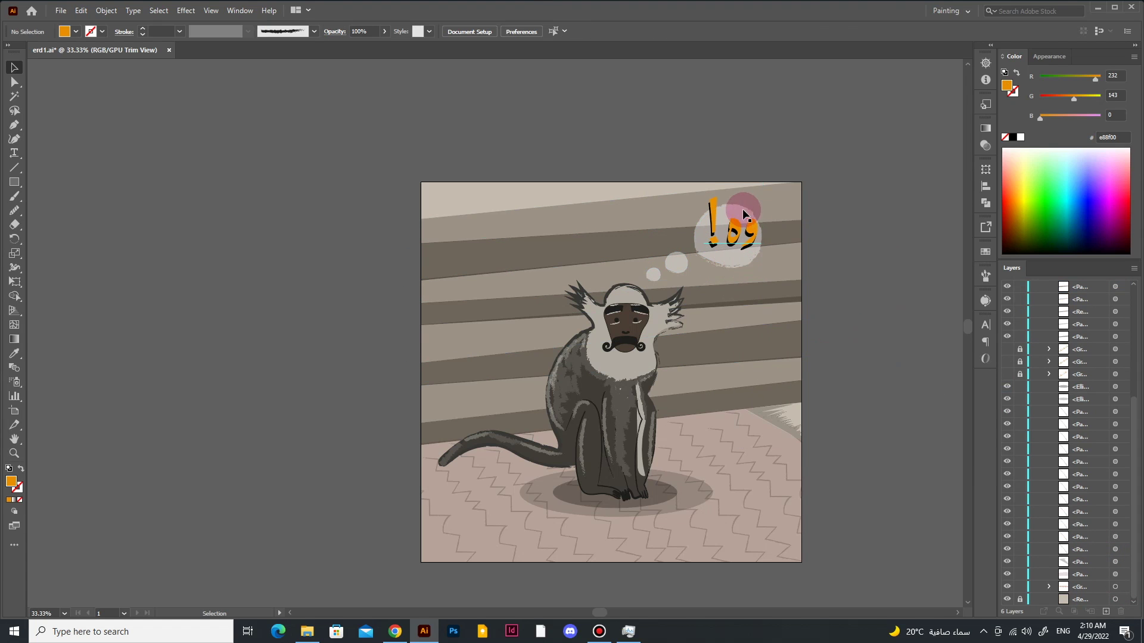
Step: Fill the thought bubble shape with beige d1c8bf
left_click(1114, 541)
scroll(1120, 418, "up", 5)
left_click(1123, 396, "shift")
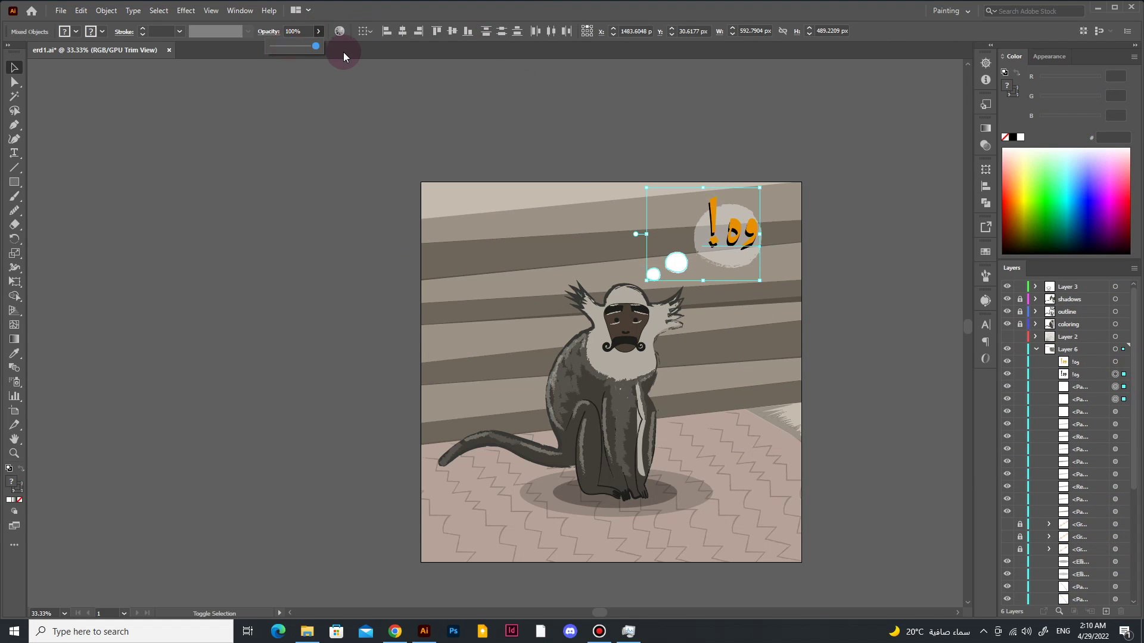
left_click(1125, 405)
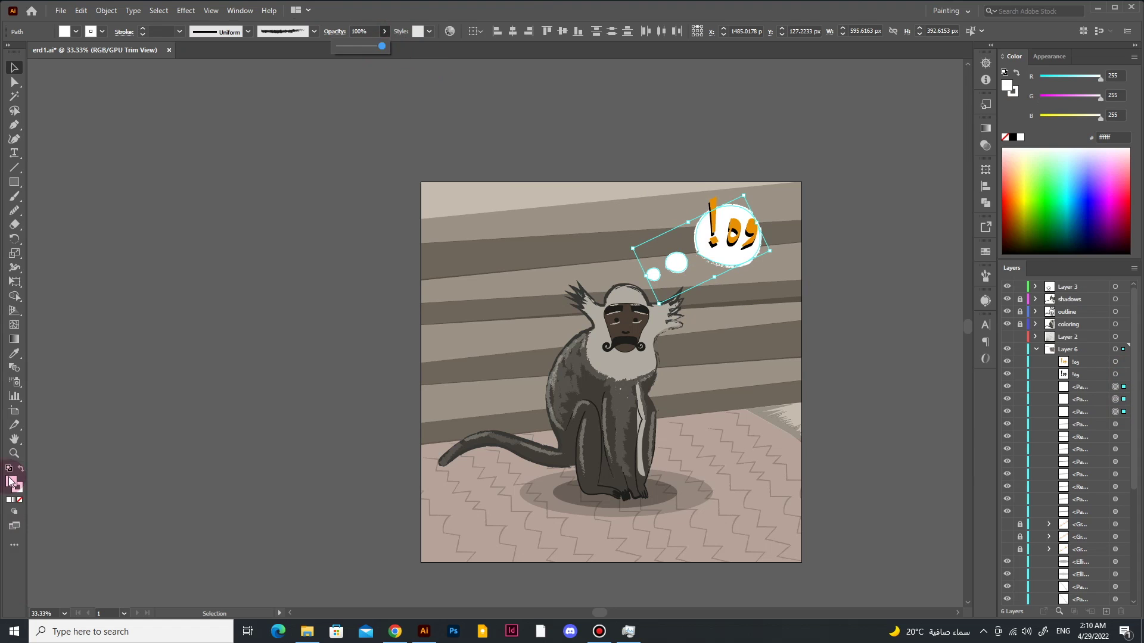
double_click(11, 482)
left_click(806, 271)
key("Return")
Step: Try removing the bubble outline, restore it, and save the file
double_click(16, 487)
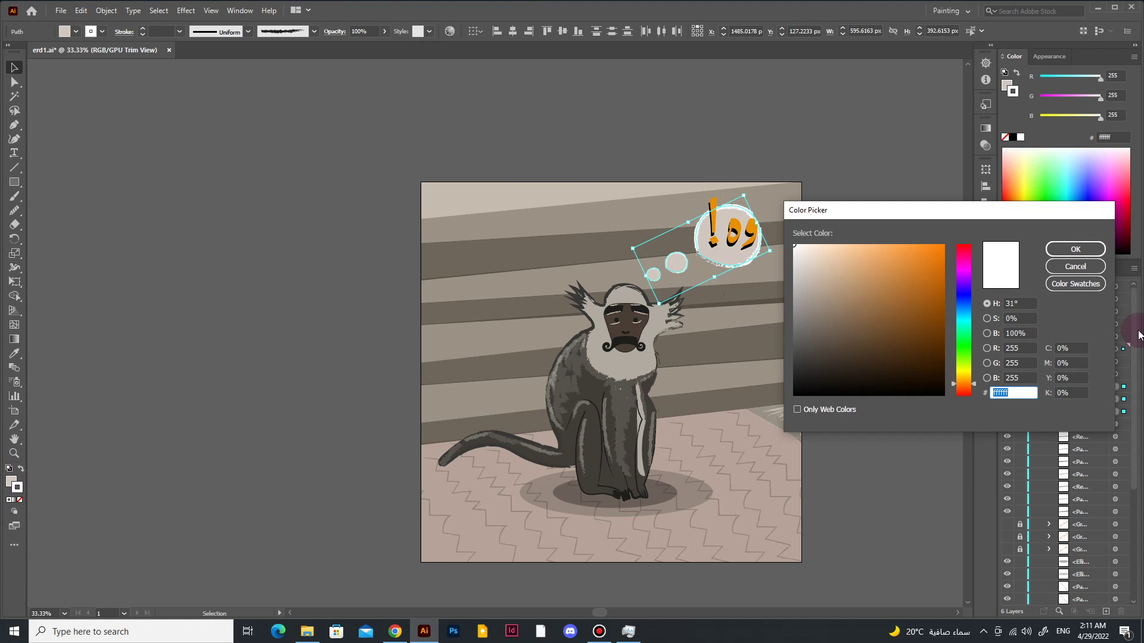
key("Return")
double_click(16, 486)
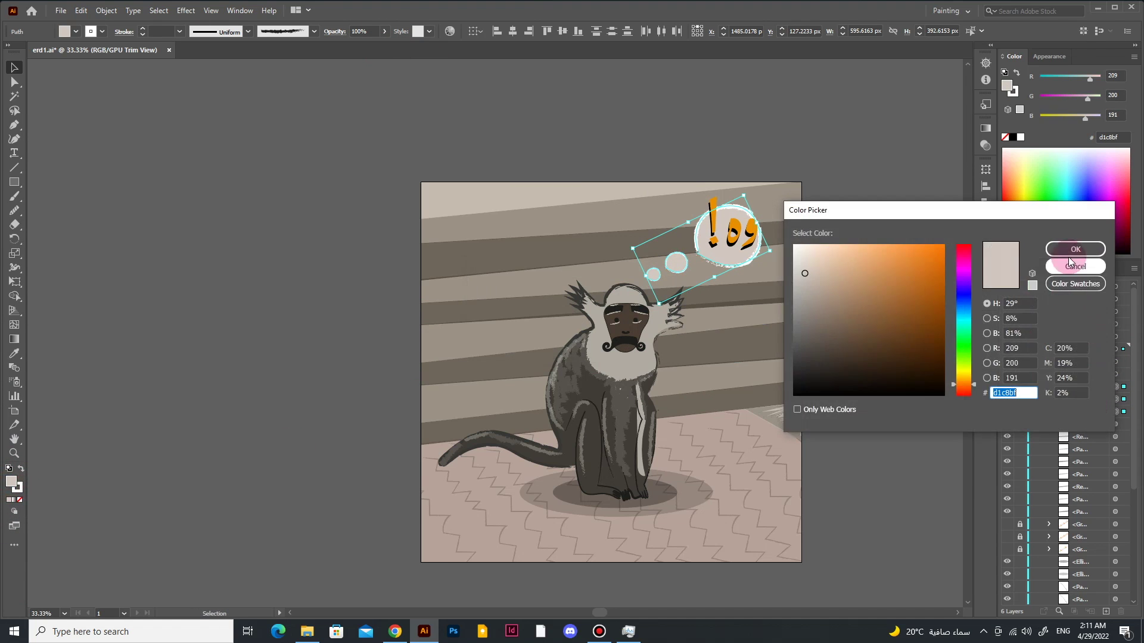
key("Escape")
left_click(19, 500)
key("ctrl+z")
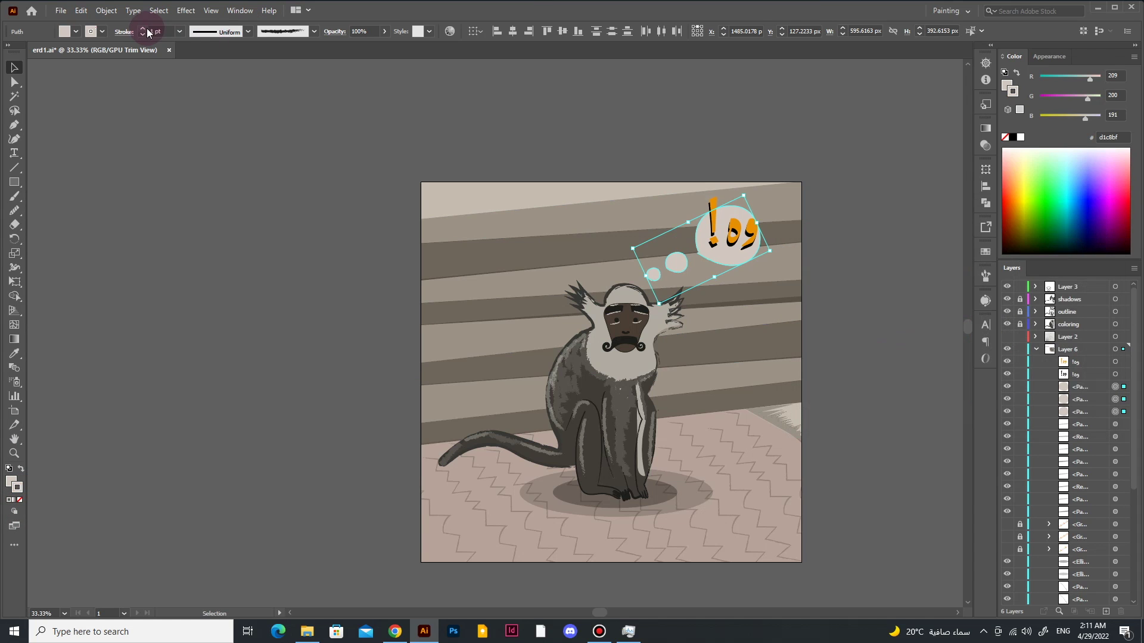
key("ctrl+s")
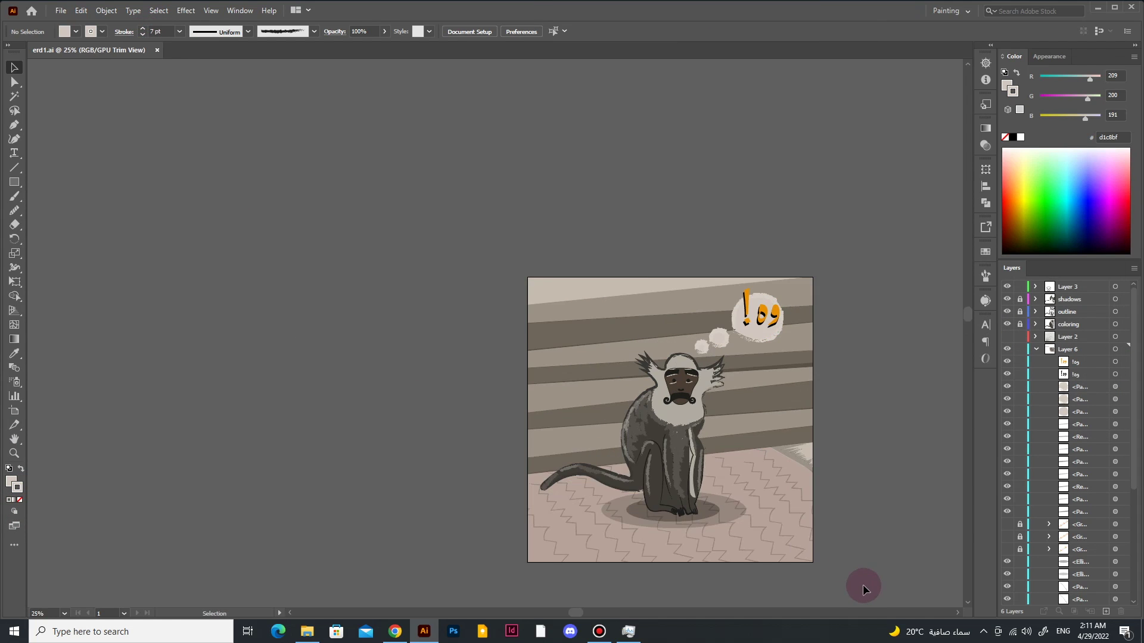
left_click(779, 409)
Step: Move the zigzag floor lines slightly down
left_click_drag(455, 581, 848, 504)
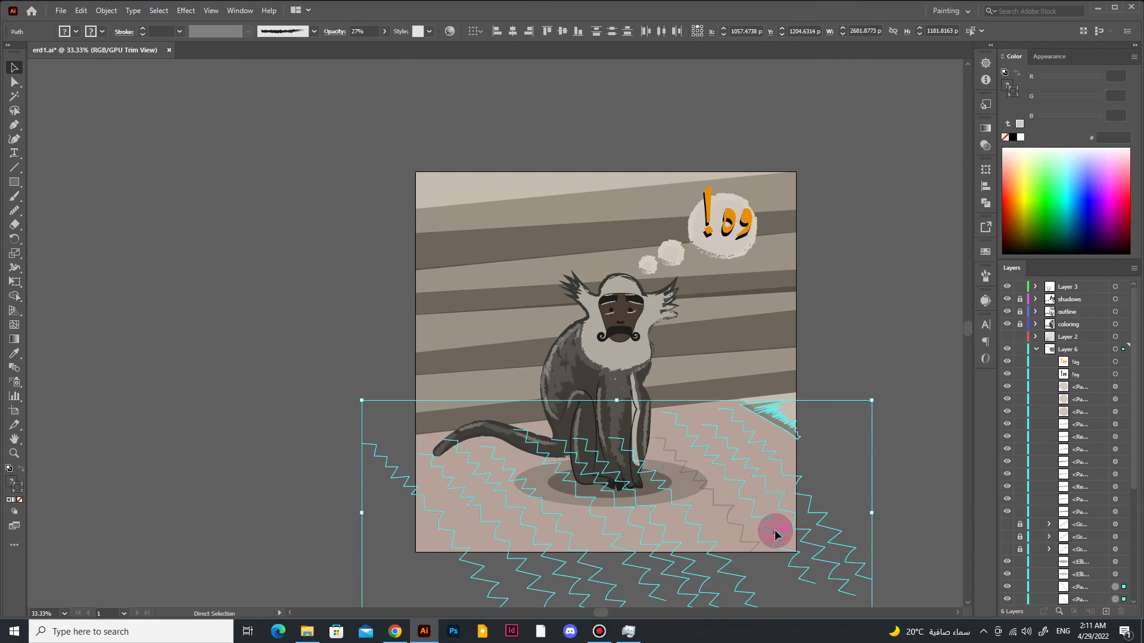
key("ctrl+z")
left_click(848, 499)
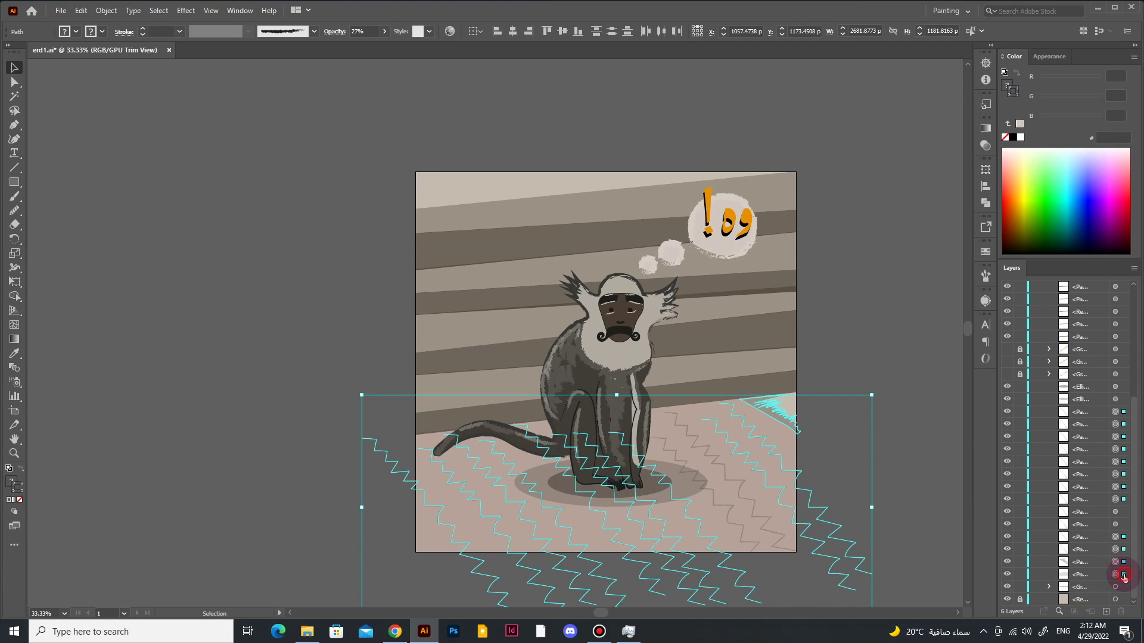
left_click(1124, 576, "shift")
left_click_drag(761, 498, 741, 529)
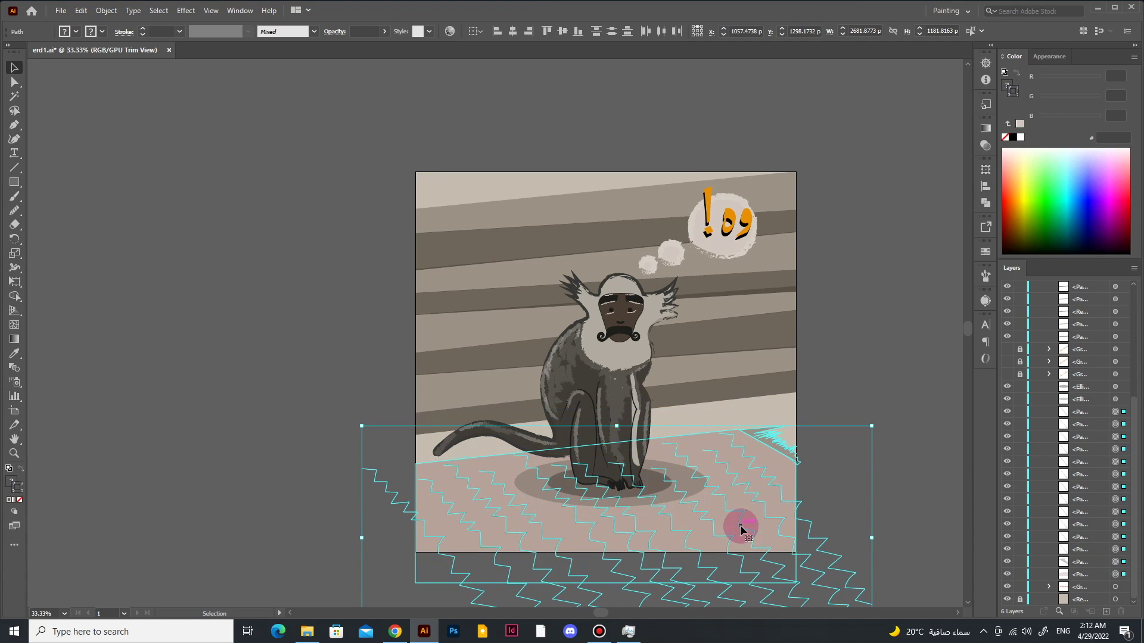
left_click(906, 405)
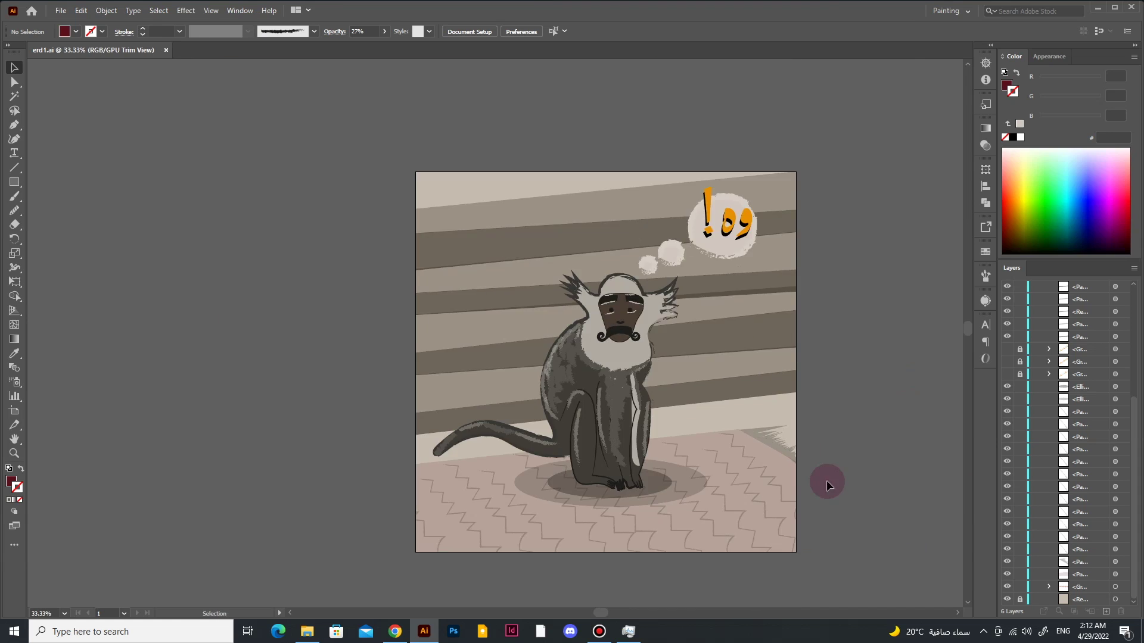
Step: Select the wall stripes, turn off Trim View, and stretch a stripe near the left edge
scroll(865, 539, "up", 2)
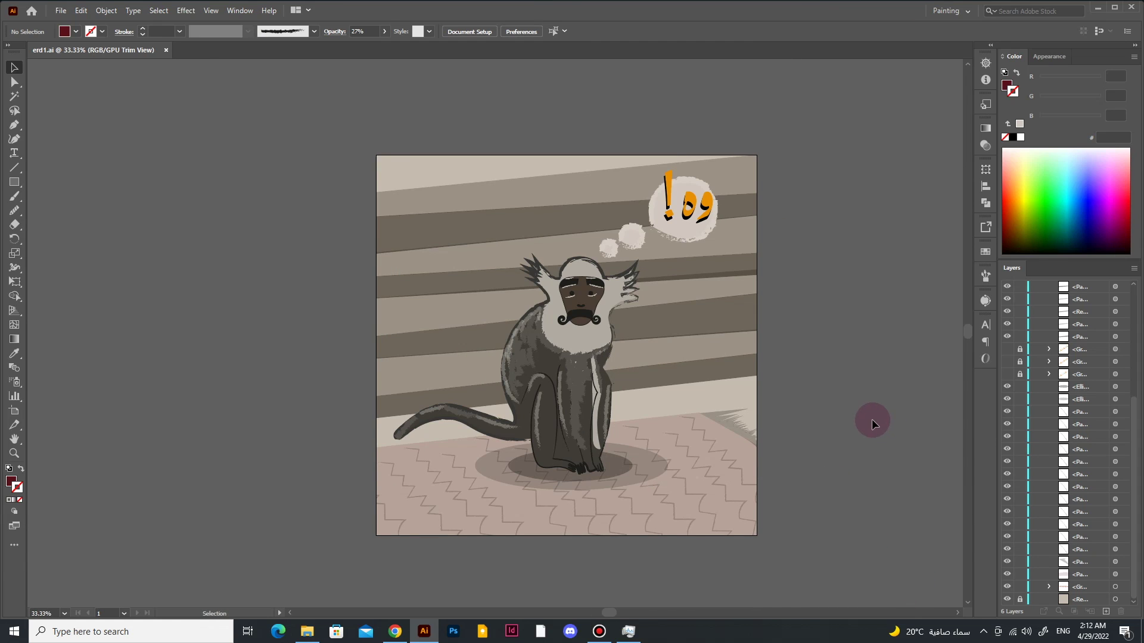
left_click_drag(871, 419, 383, 148)
left_click(14, 182)
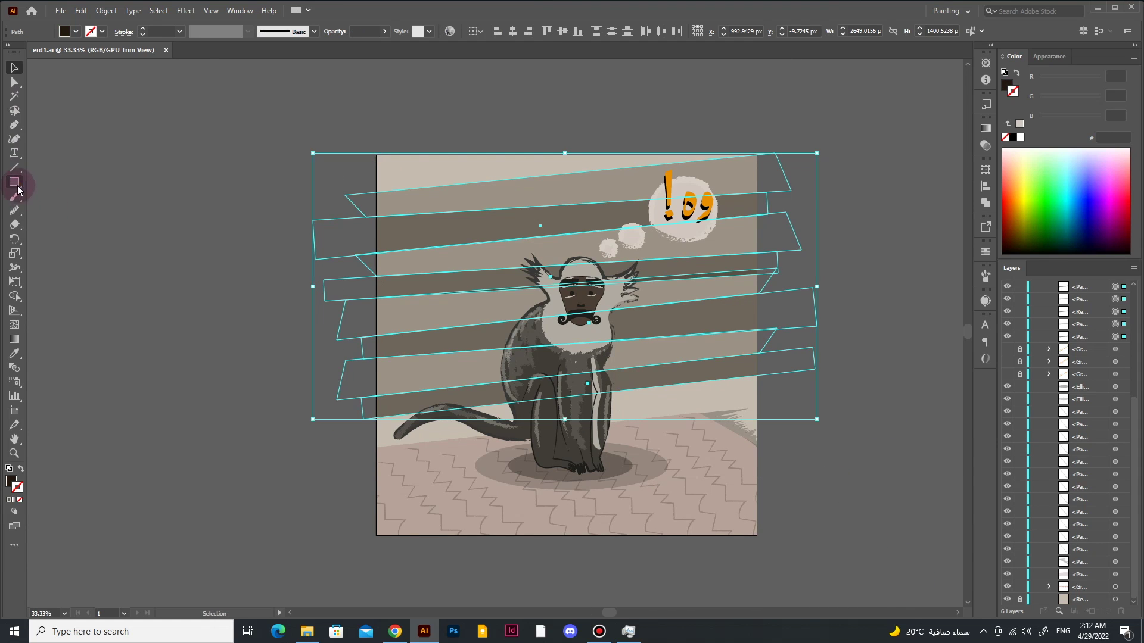
mouse_move(276, 433)
left_mouse_down()
mouse_move(429, 148)
mouse_move(256, 294)
left_mouse_up()
key("ctrl+z")
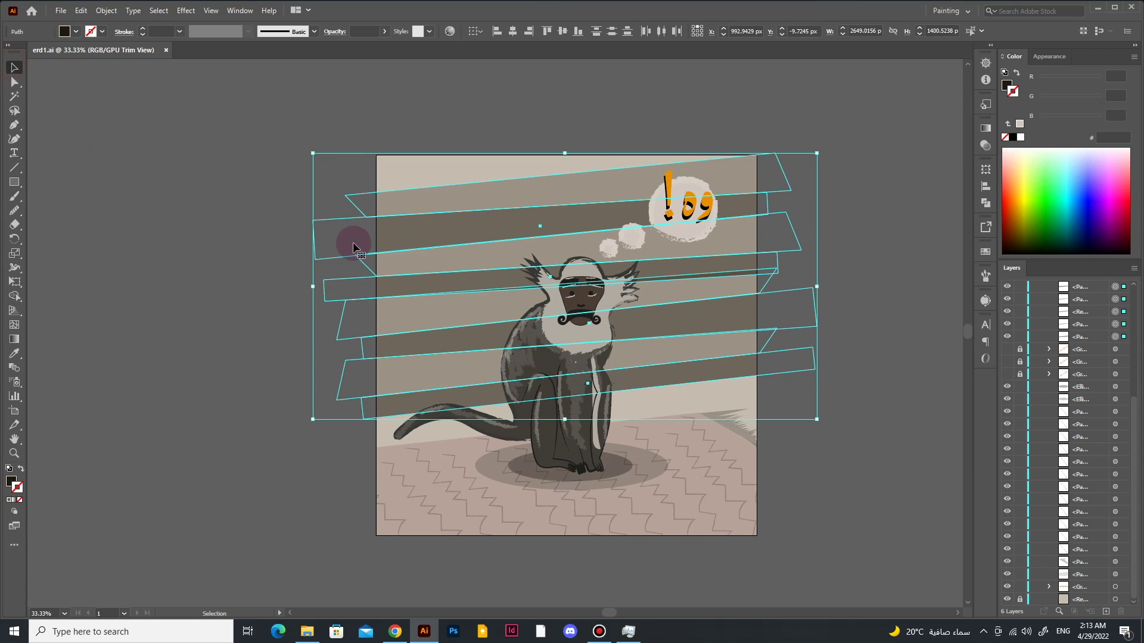
key("v")
left_click(309, 243)
left_click(211, 10)
left_click(205, 82)
mouse_move(383, 245)
left_mouse_down()
mouse_move(377, 288)
mouse_move(392, 303)
left_mouse_up()
left_click(315, 408)
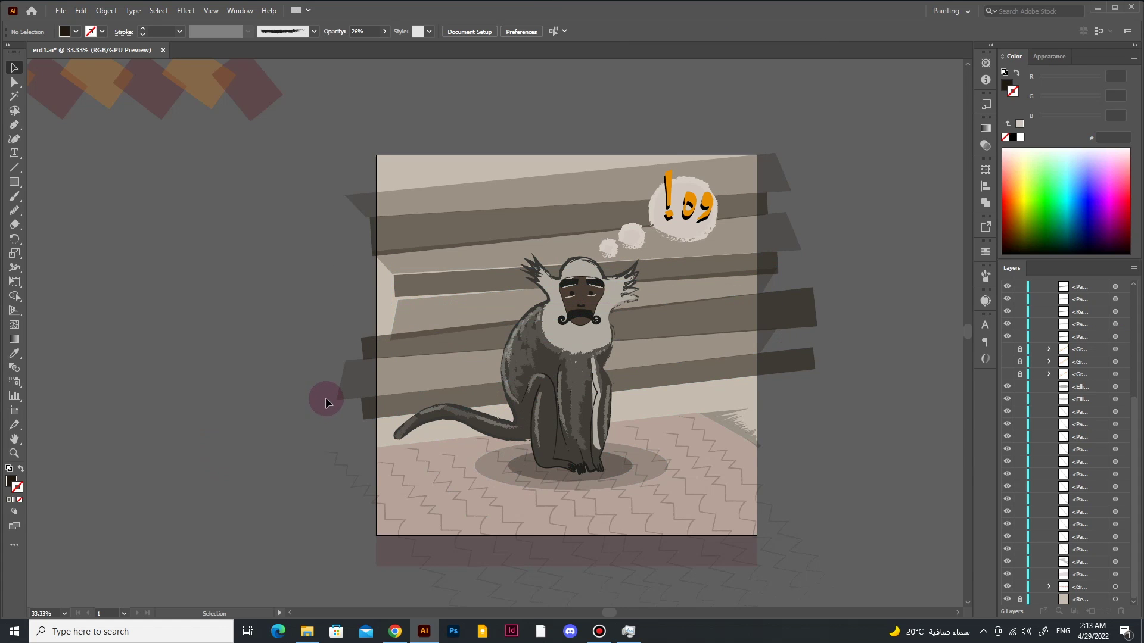
Step: Cover the stripes' left overhang with a rectangle and delete it with Shape Builder
key("ctrl+z")
left_click(310, 458)
key("m")
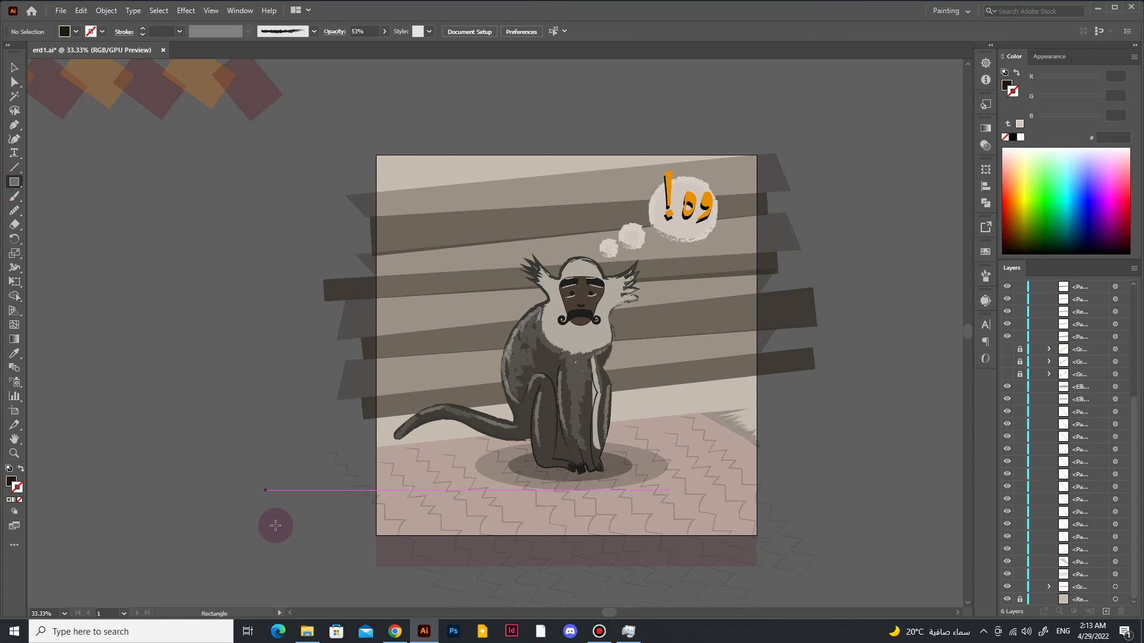
left_click_drag(260, 454, 375, 118)
key("ctrl+a")
left_click(15, 296)
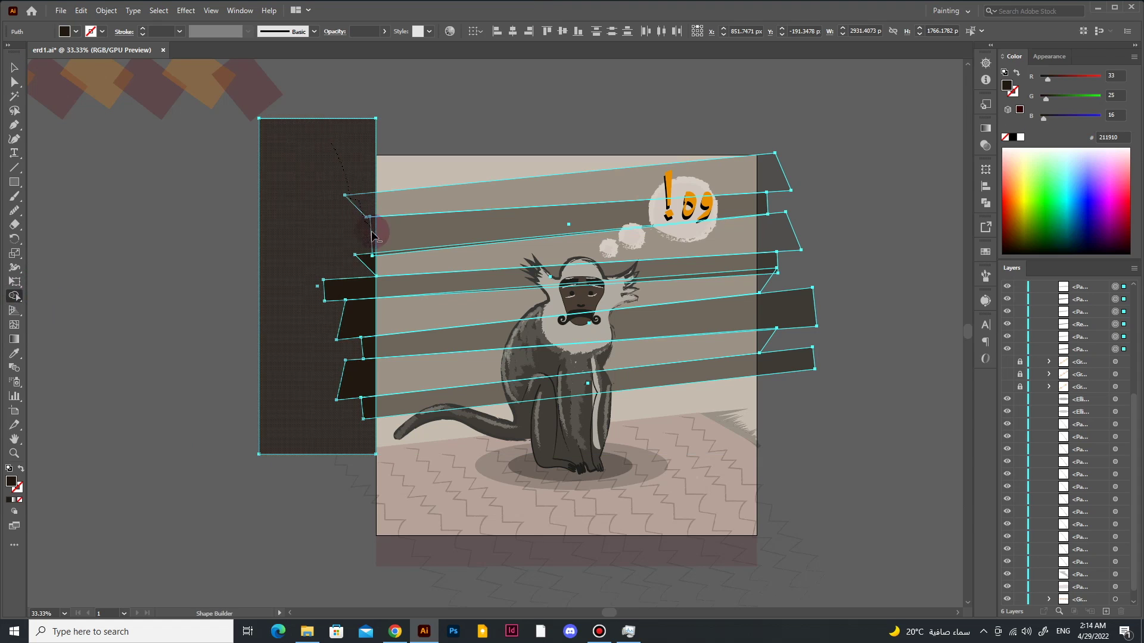
left_click_drag(368, 407, 366, 304)
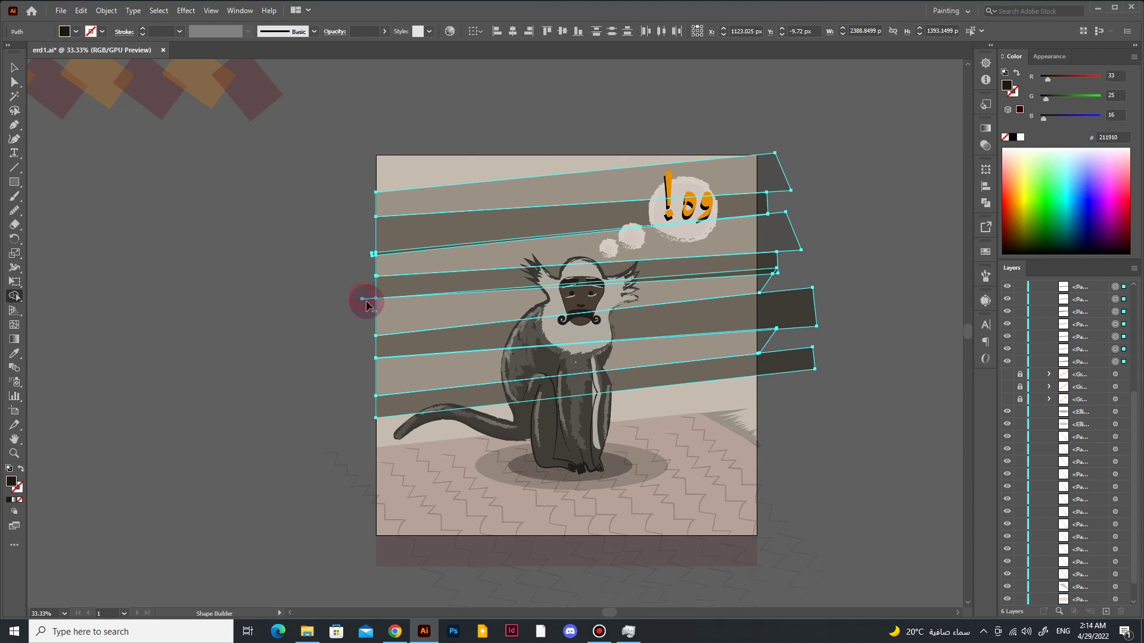
Step: Nudge the stripes right and turn Trim View back on
left_click(15, 67)
key("shift+Right")
key("shift+Right")
key("shift+Right")
left_click(315, 589)
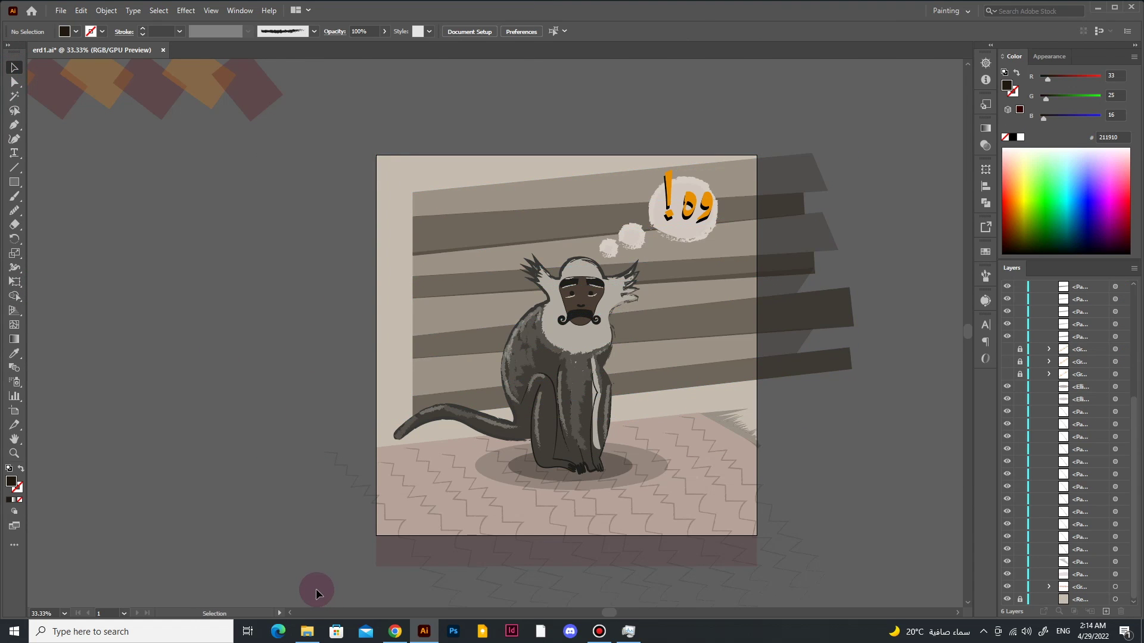
left_click(211, 10)
left_click(232, 79)
Step: Draw a tall dark post at the artboard's left edge and round its bottom corners
key("m")
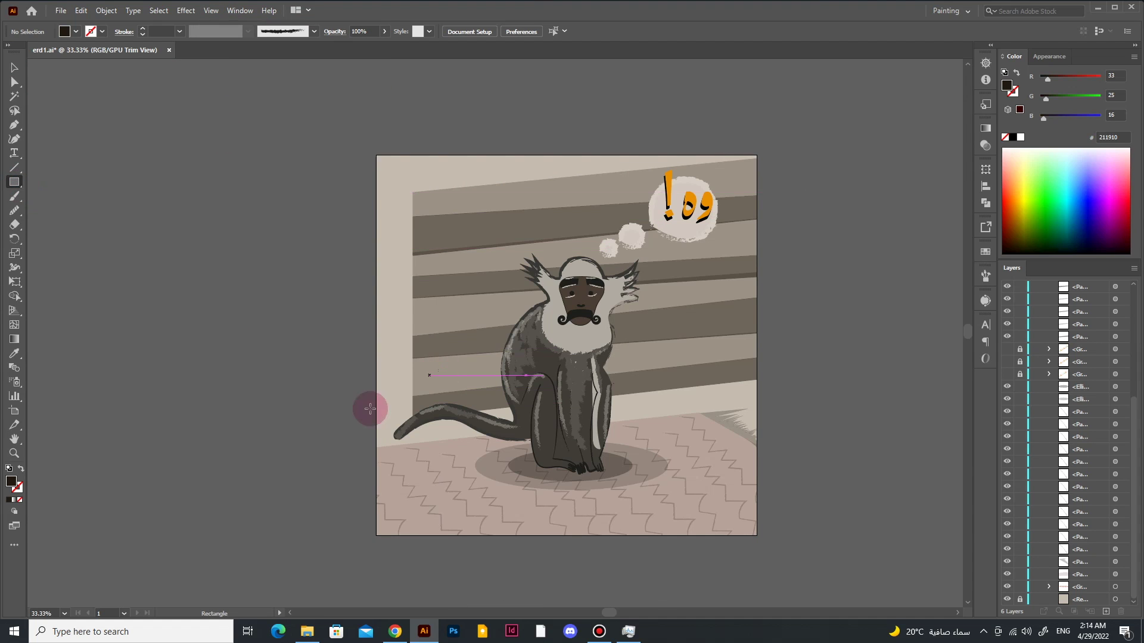
left_click_drag(370, 409, 411, 119)
left_click(15, 82)
scroll(369, 479, "up", 3)
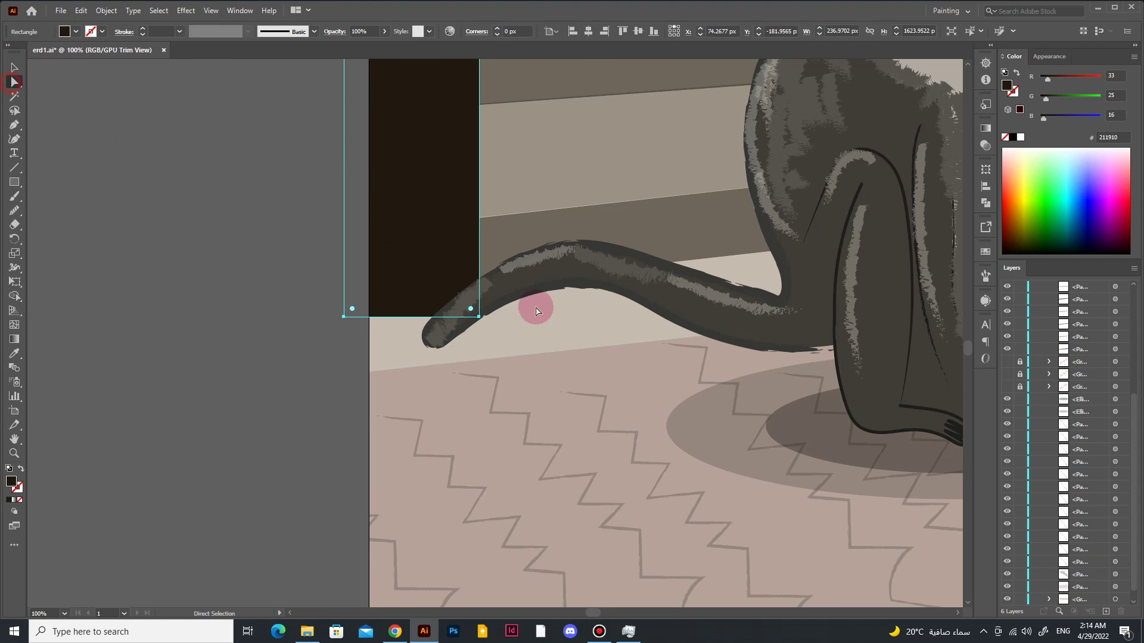
key("shift+c")
left_click_drag(480, 316, 464, 327)
left_click_drag(343, 317, 372, 344)
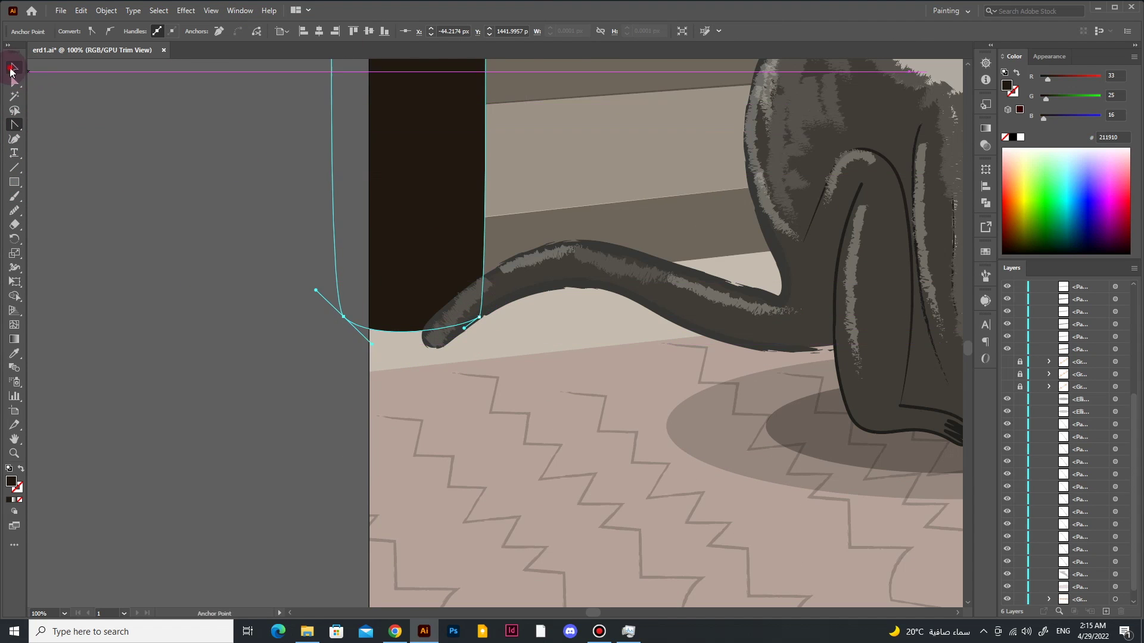
left_click(11, 70)
scroll(148, 203, "down", 3)
Step: Make a narrow copy strip of the post and lower the translucent path to 53% opacity
scroll(148, 202, "up", 1)
scroll(170, 260, "up", 2)
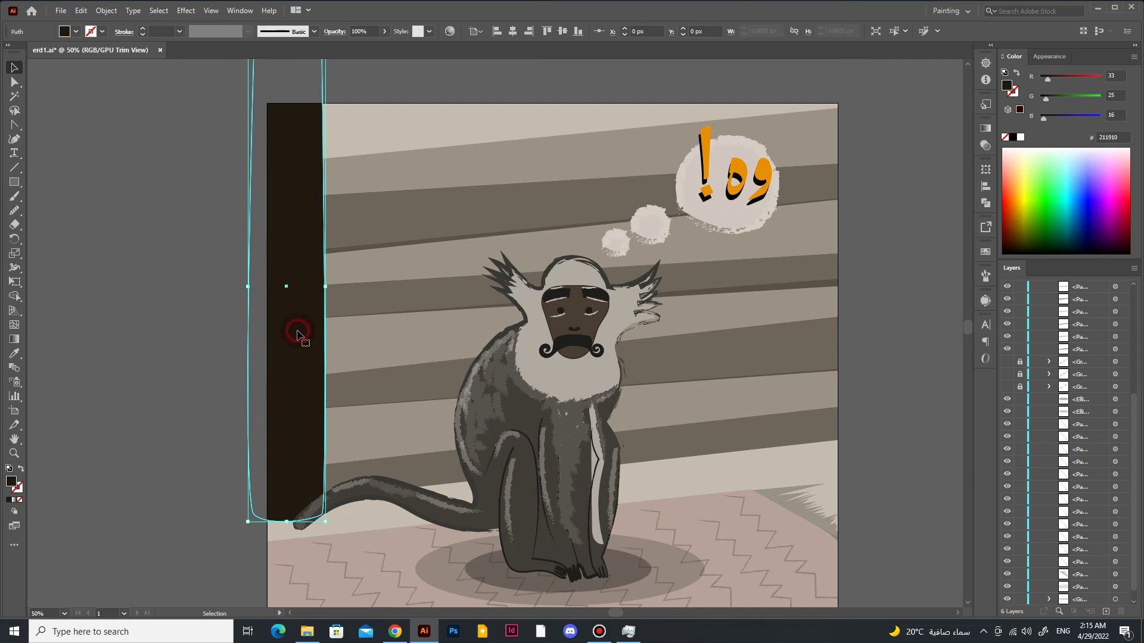
left_click_drag(248, 286, 281, 286)
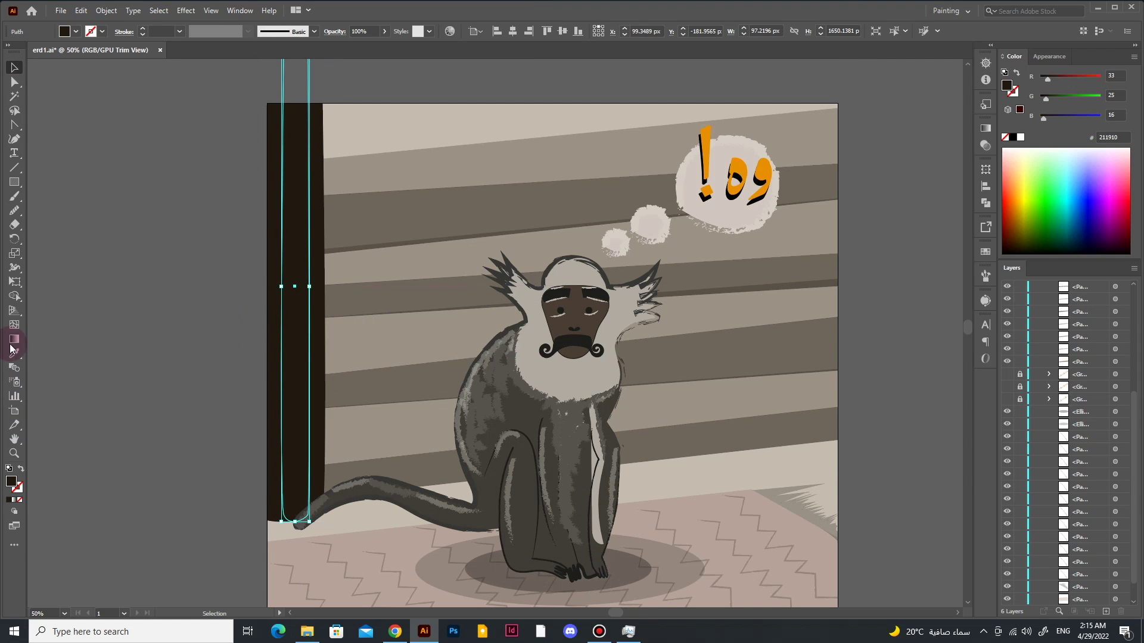
right_click(280, 239)
scroll(1066, 441, "up", 5)
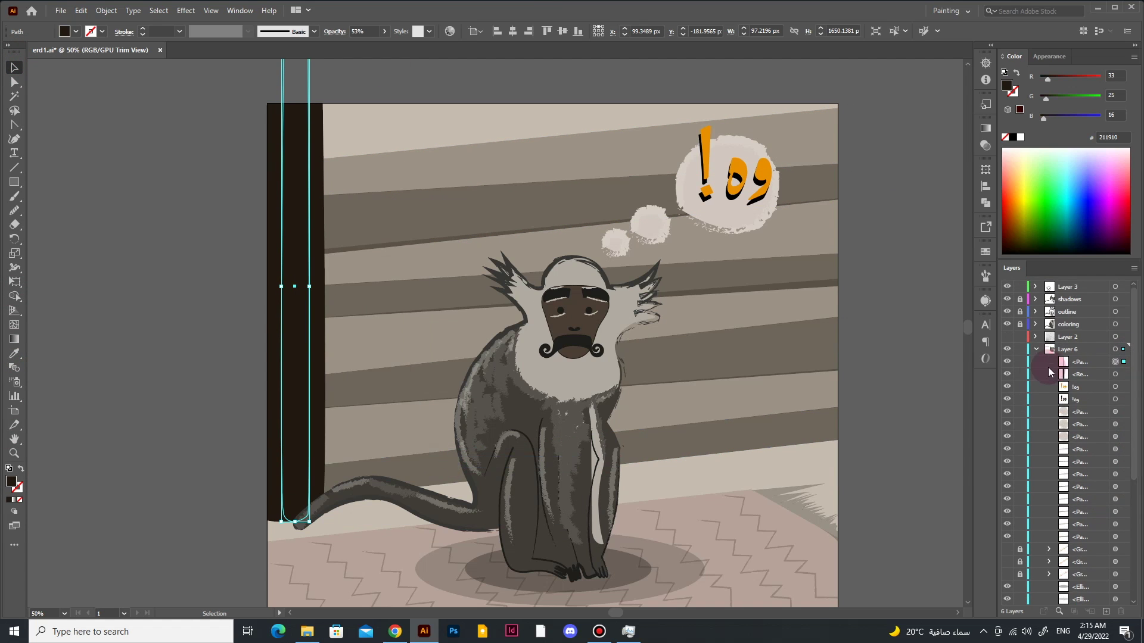
left_click(1011, 379)
left_click(384, 31)
left_click_drag(375, 45, 367, 45)
left_click(192, 456)
left_click(316, 325)
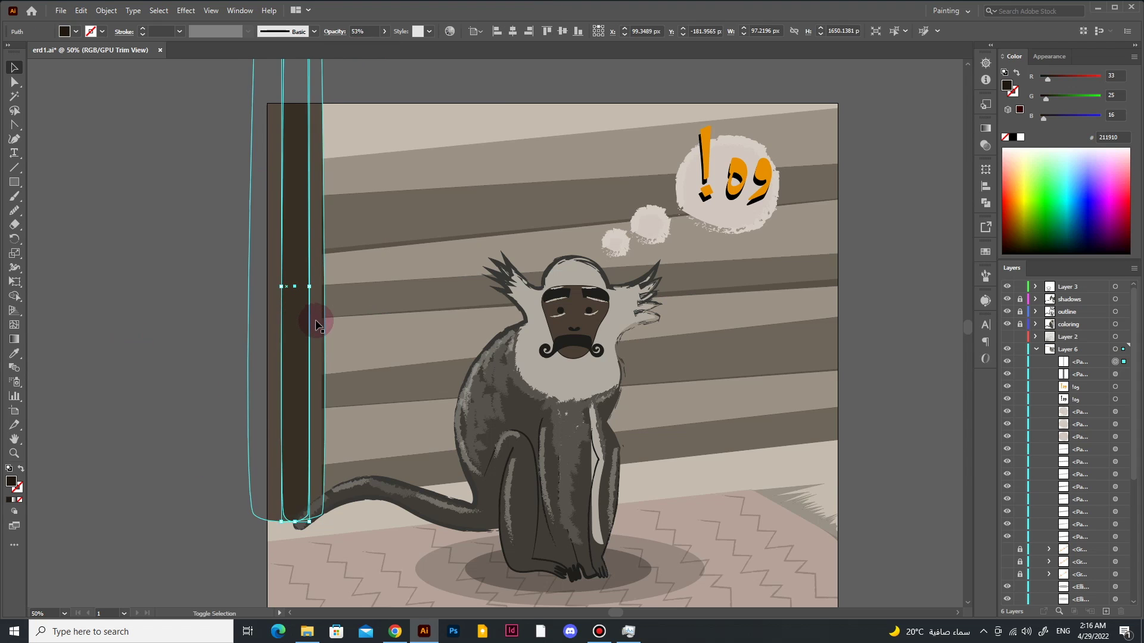
left_click(187, 359)
Step: Stretch a post stripe's top edge upward, then save the file
scroll(189, 359, "down", 2)
left_click(411, 245)
left_click_drag(412, 232, 412, 206)
left_click(14, 82)
left_click(729, 464)
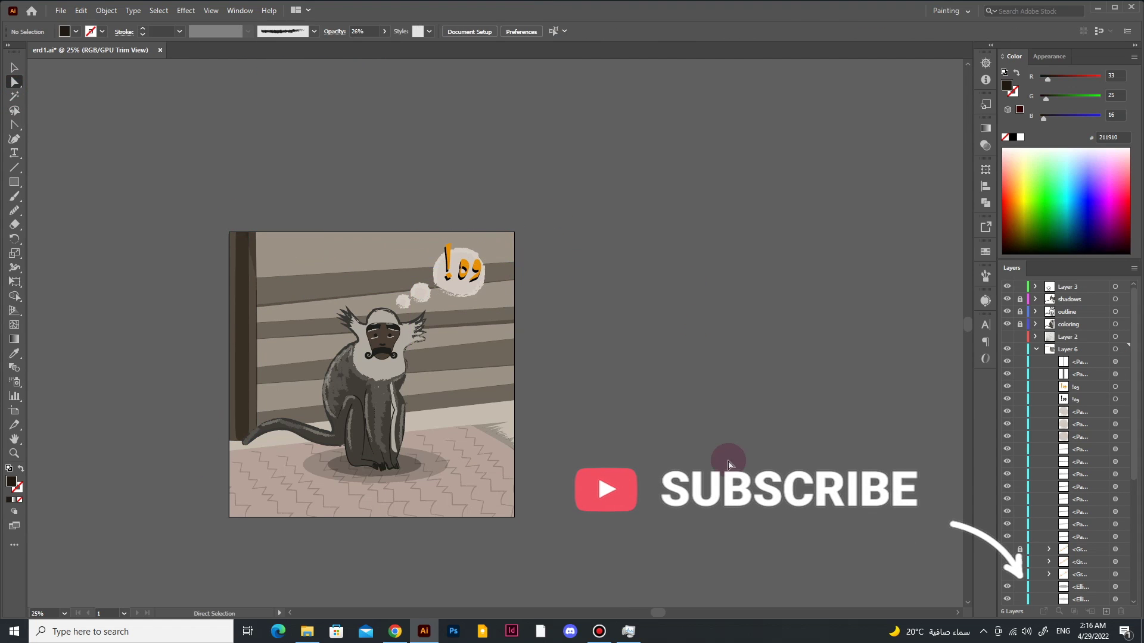
scroll(638, 363, "up", 1, "alt")
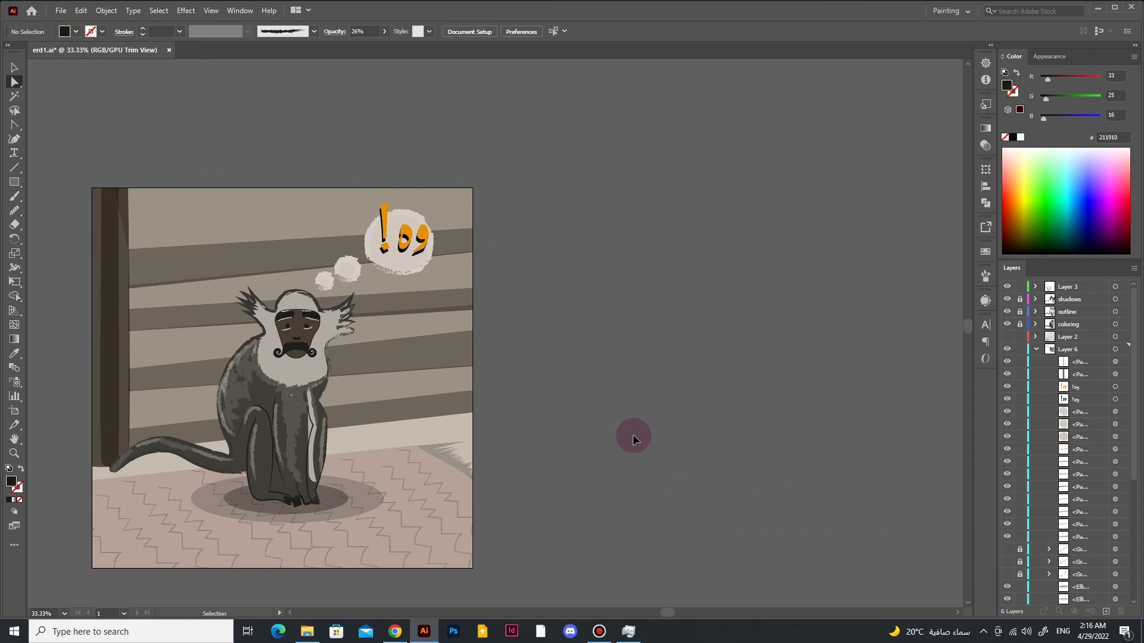
key("ctrl+s")
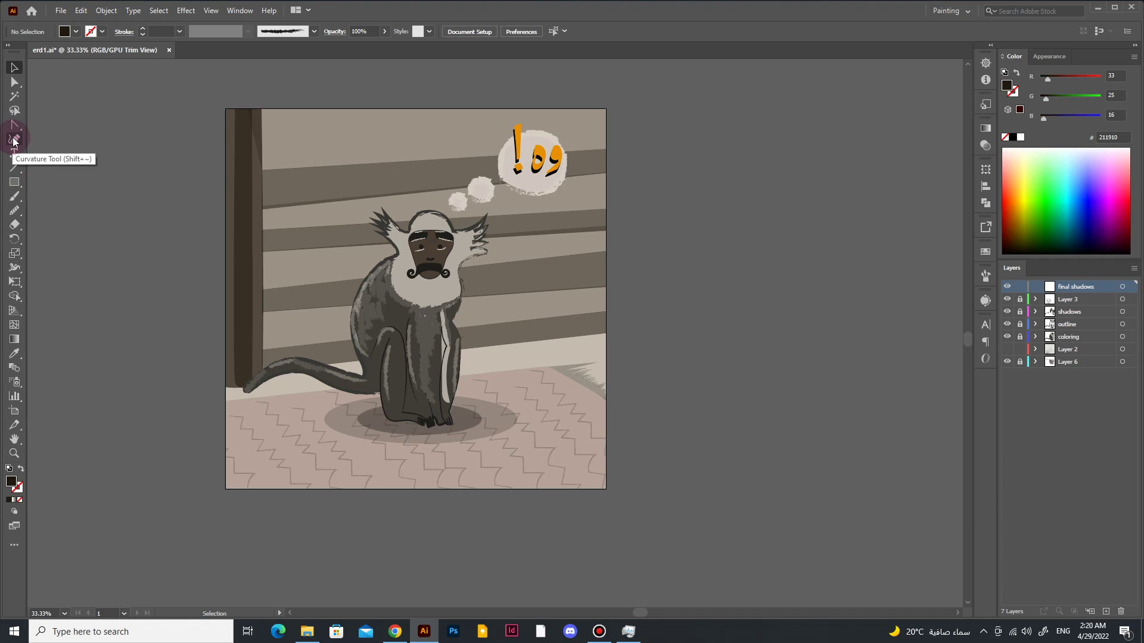
Step: Set a Basic profile and #000000 fill, then draw a black triangular shadow shape
left_click(314, 31)
left_click(280, 47)
double_click(1007, 86)
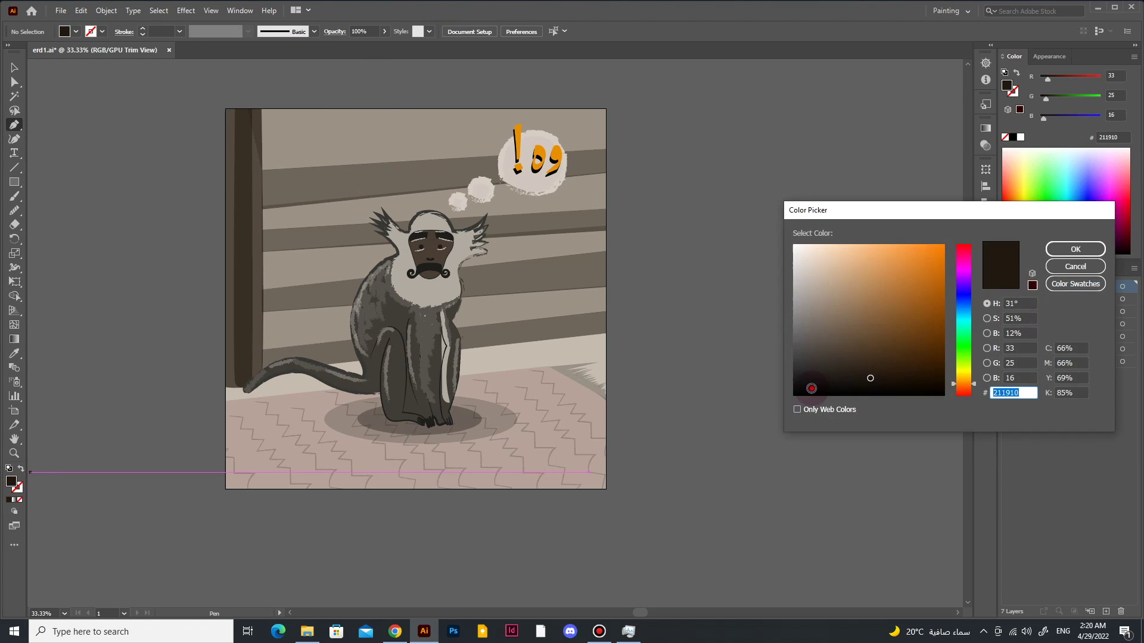
type("000000")
left_click(1013, 247)
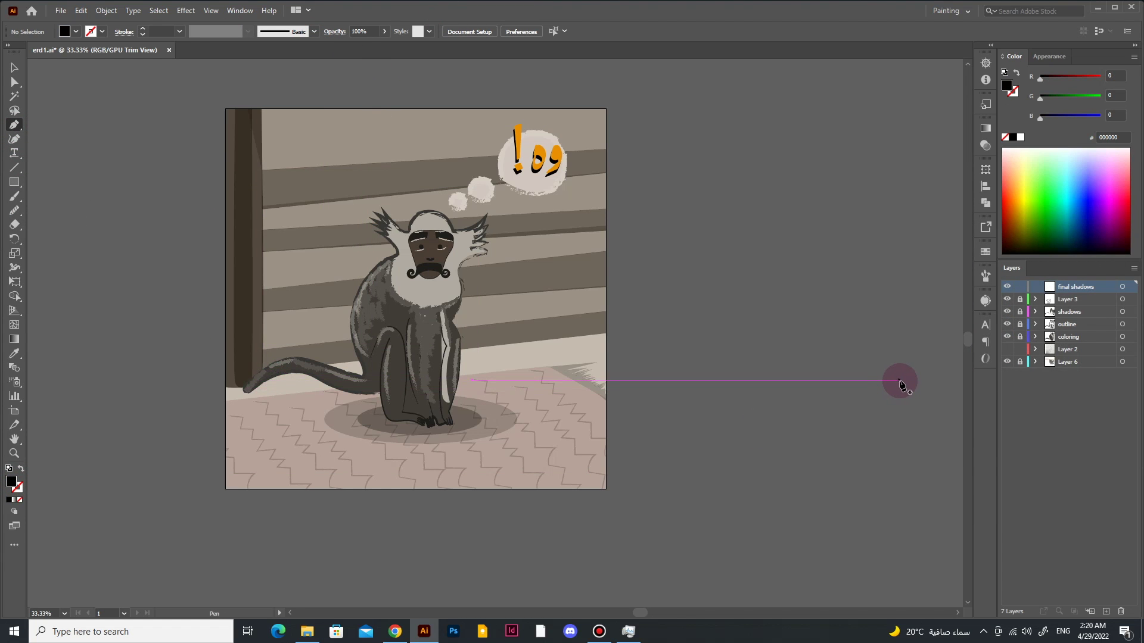
left_click(255, 376)
left_click(644, 325)
left_click(654, 398)
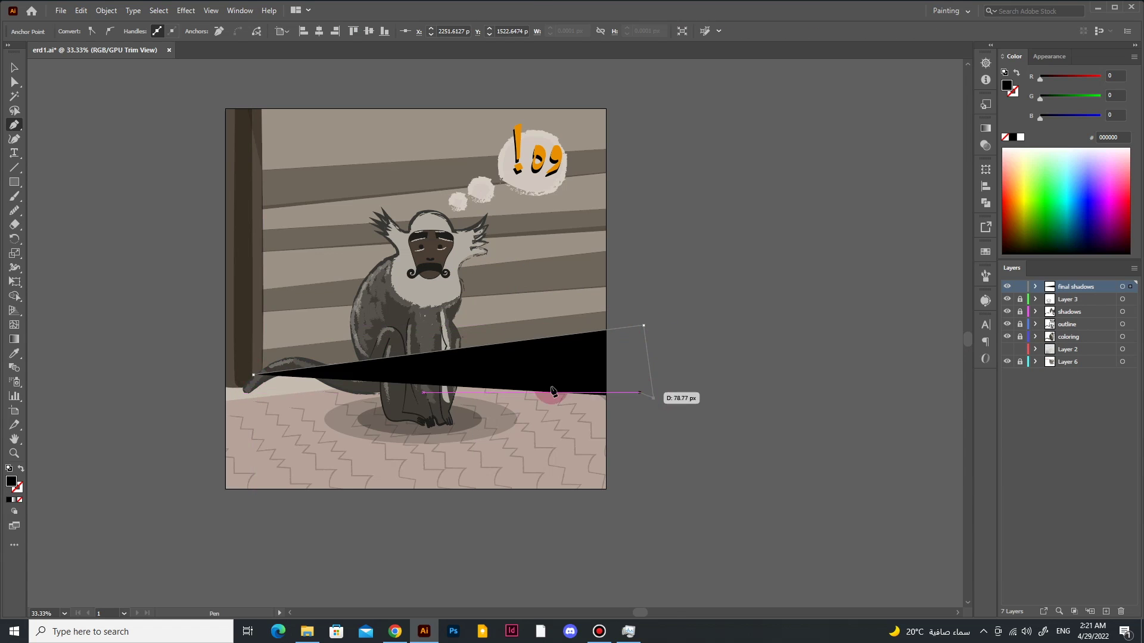
Step: Lower the black triangle's opacity to 20%, undoing a stray move
key("v")
left_click(385, 31)
left_click_drag(387, 46, 350, 46)
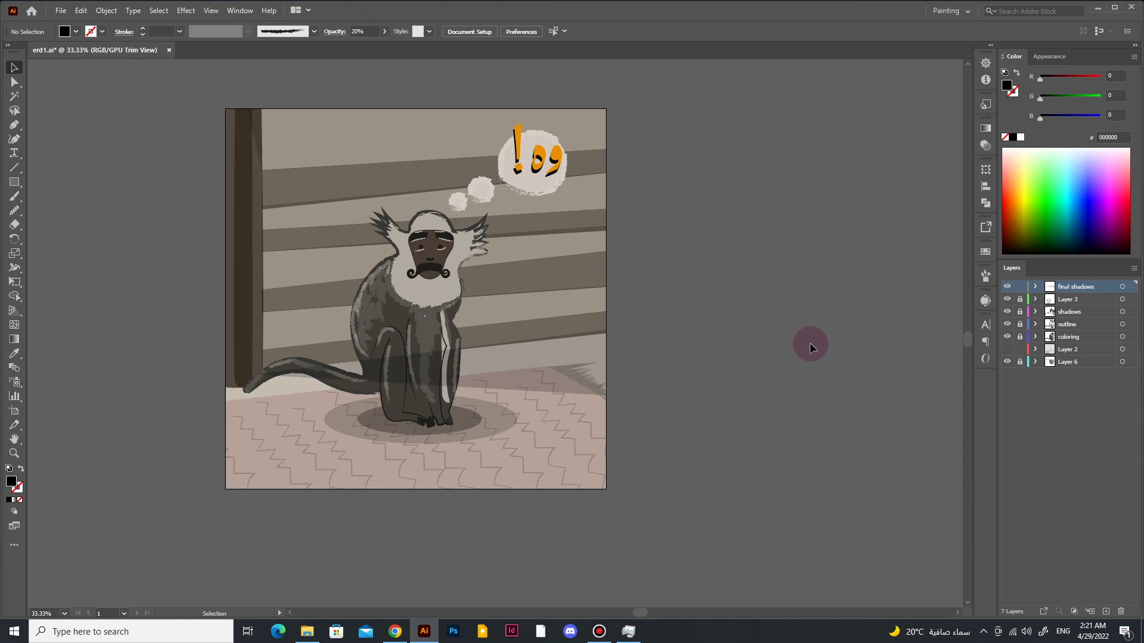
left_click_drag(665, 401, 779, 439)
left_click(809, 451)
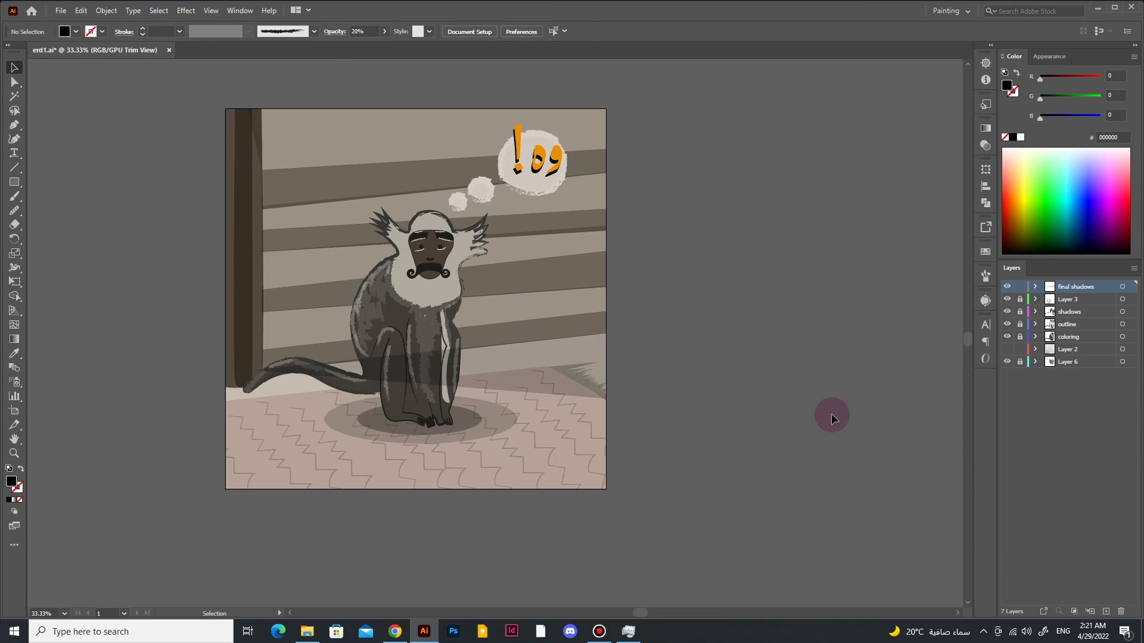
key("ctrl+z")
Step: Move the shadow into the coloring layer, bring it to front, and lock the layers
left_click(1007, 336)
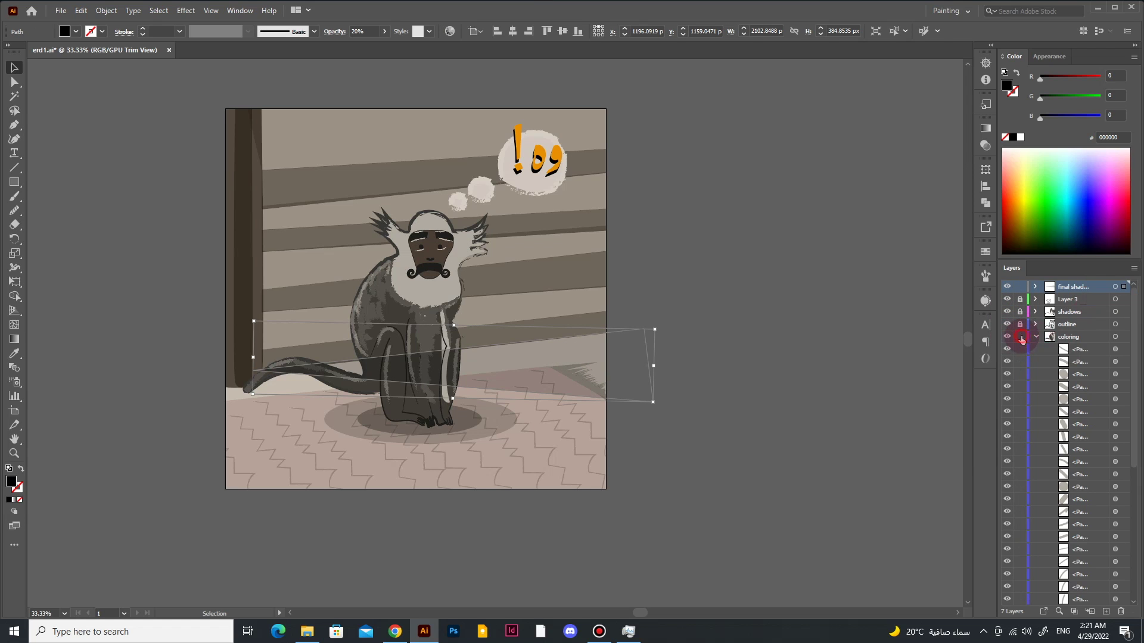
left_click_drag(1130, 286, 1123, 337)
right_click(557, 77)
left_click(727, 295)
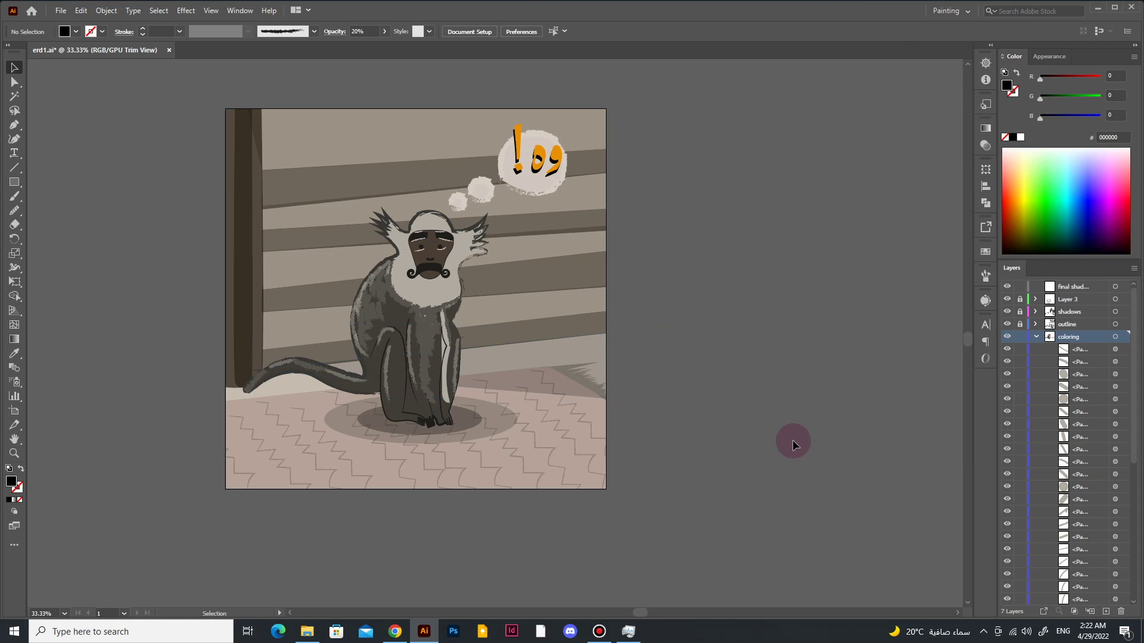
left_click(816, 326)
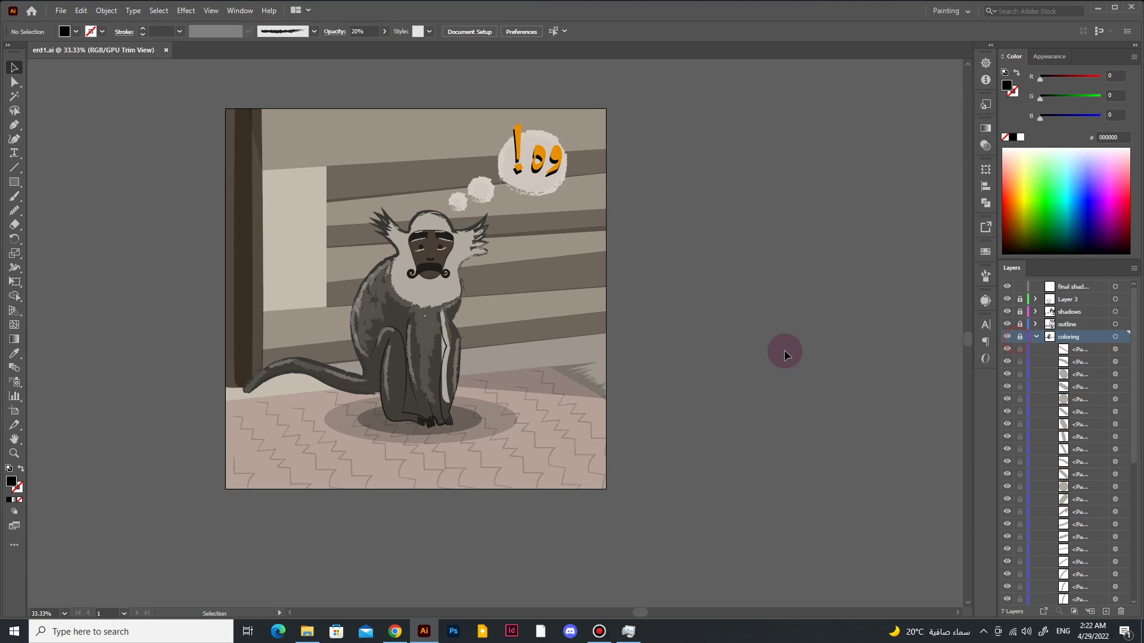
left_click(1020, 286)
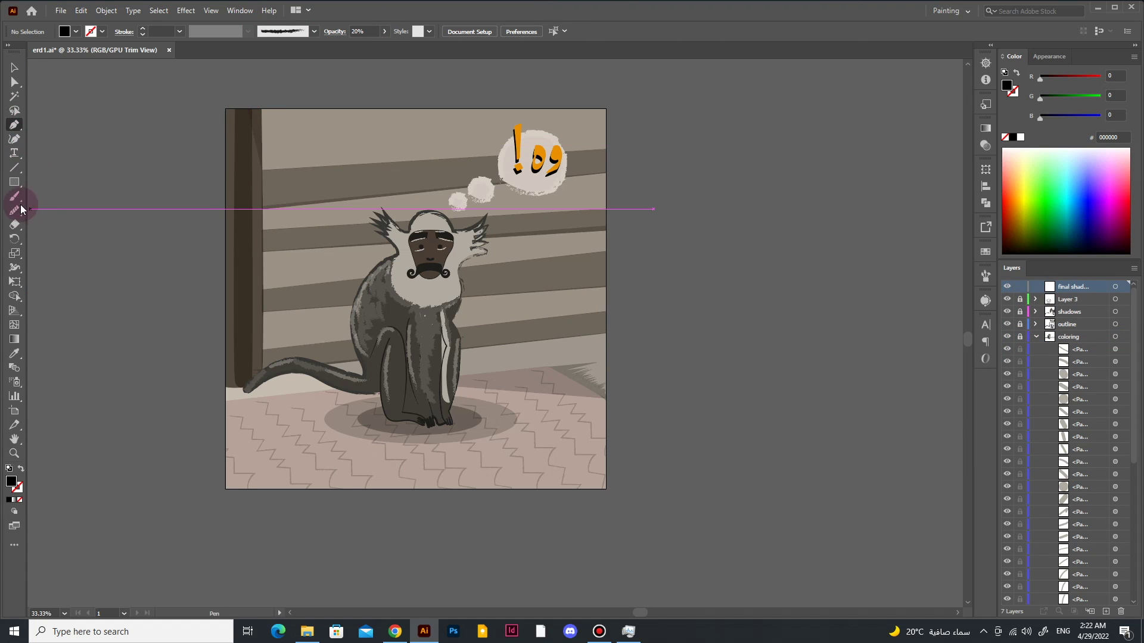
Step: Add a low-opacity translucent triangle at the artboard top and save
left_click(262, 97)
left_click(262, 132)
left_click(449, 97)
key("v")
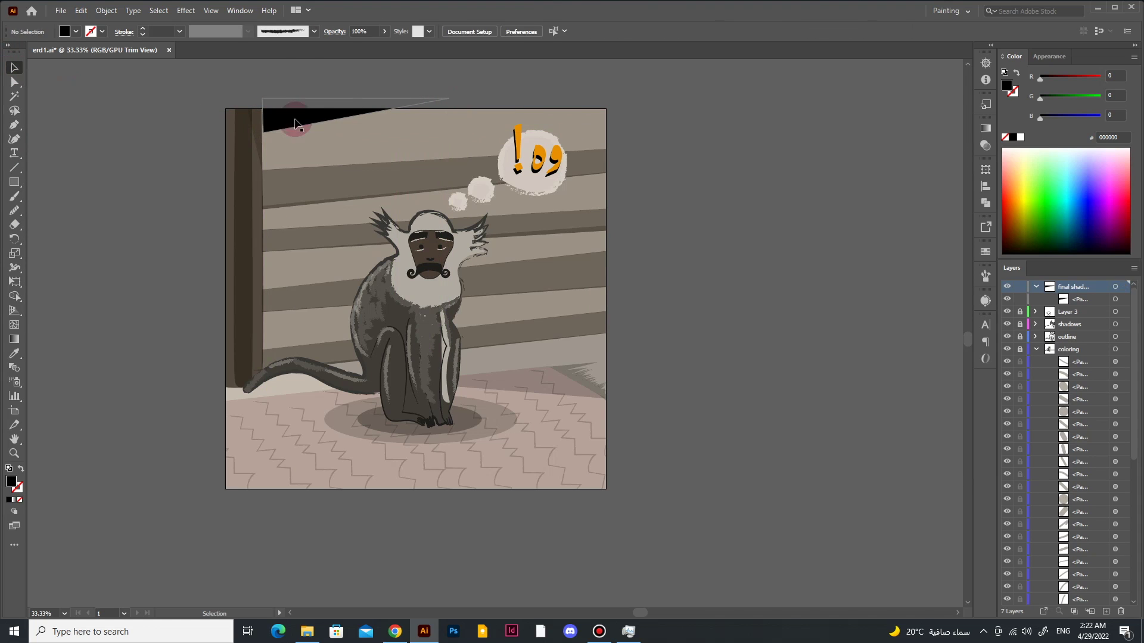
left_click(384, 31)
left_click_drag(346, 46, 349, 53)
left_click(306, 120)
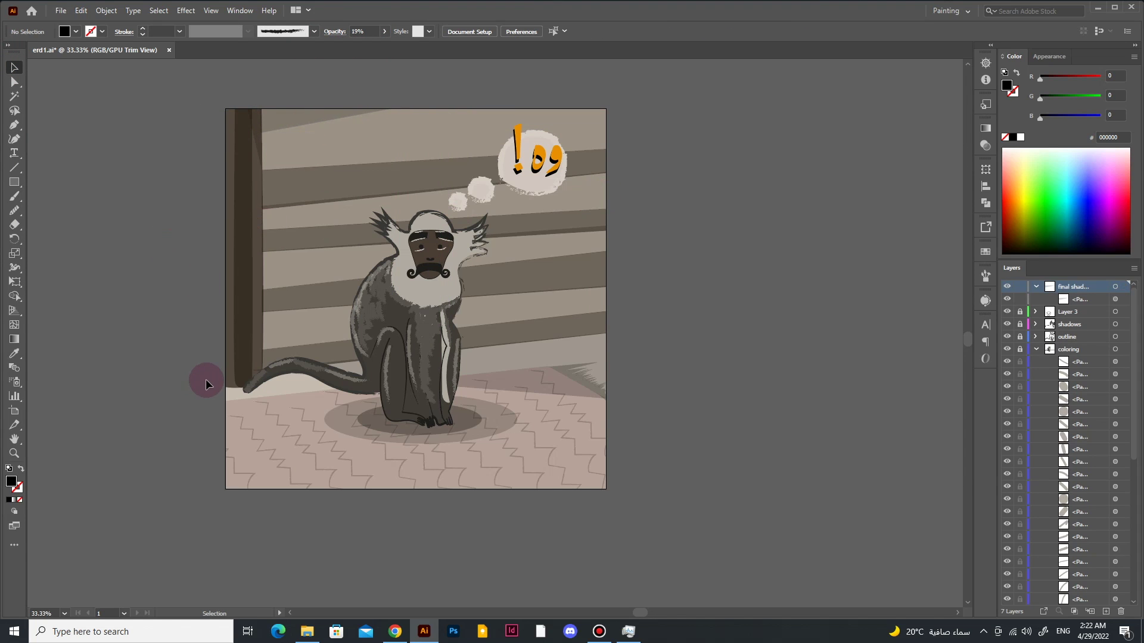
left_click(447, 114)
left_click(724, 359)
key("ctrl+s")
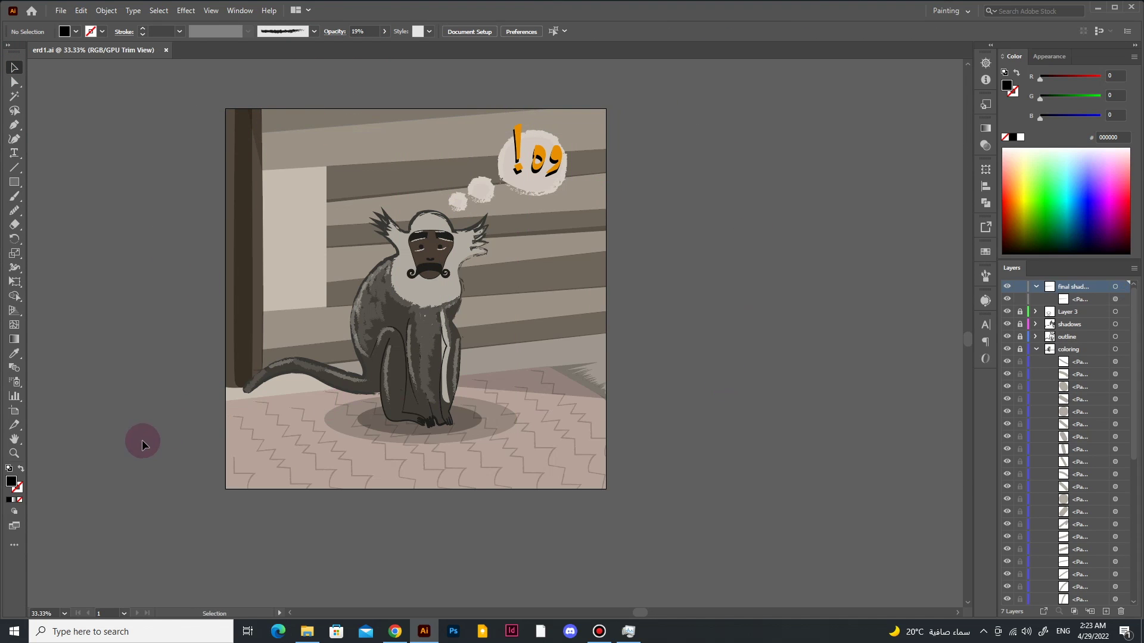
Step: Paint a Basic-brush stroke under the tail and turn it into a dark translucent fill
left_click(314, 32)
left_click(233, 77)
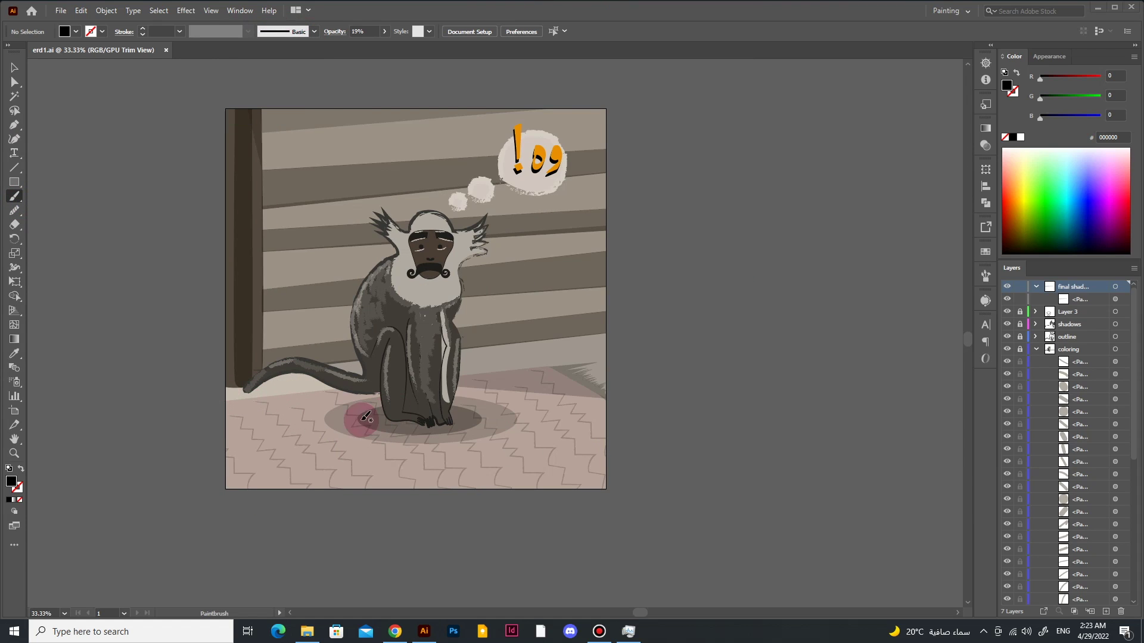
left_click(1075, 311)
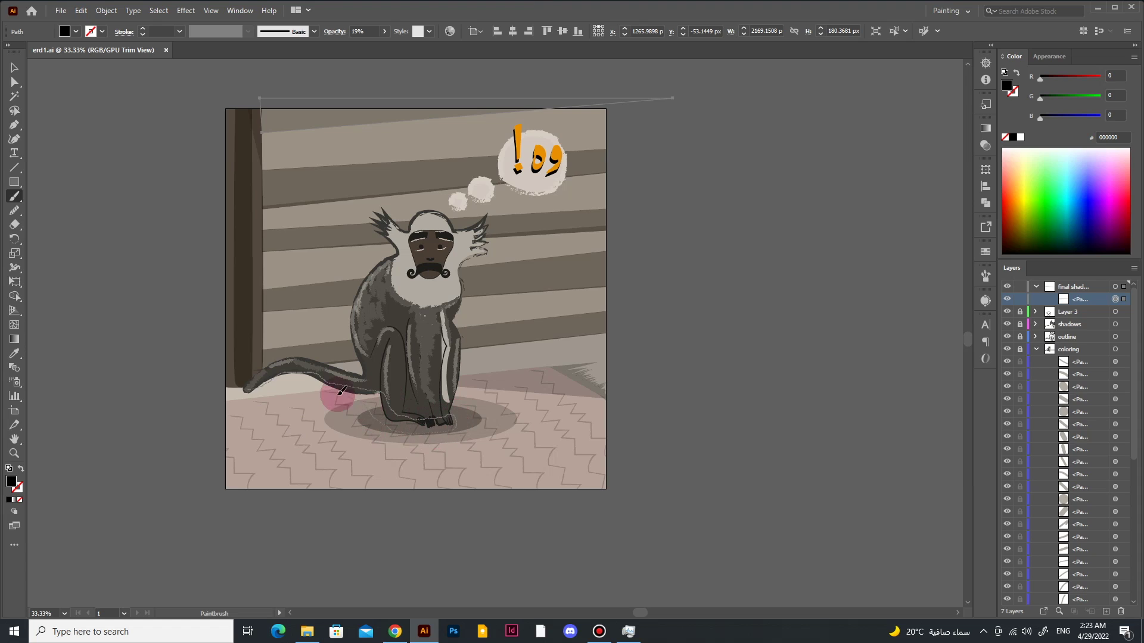
left_click_drag(341, 390, 241, 394)
left_click(21, 469)
left_click(314, 32)
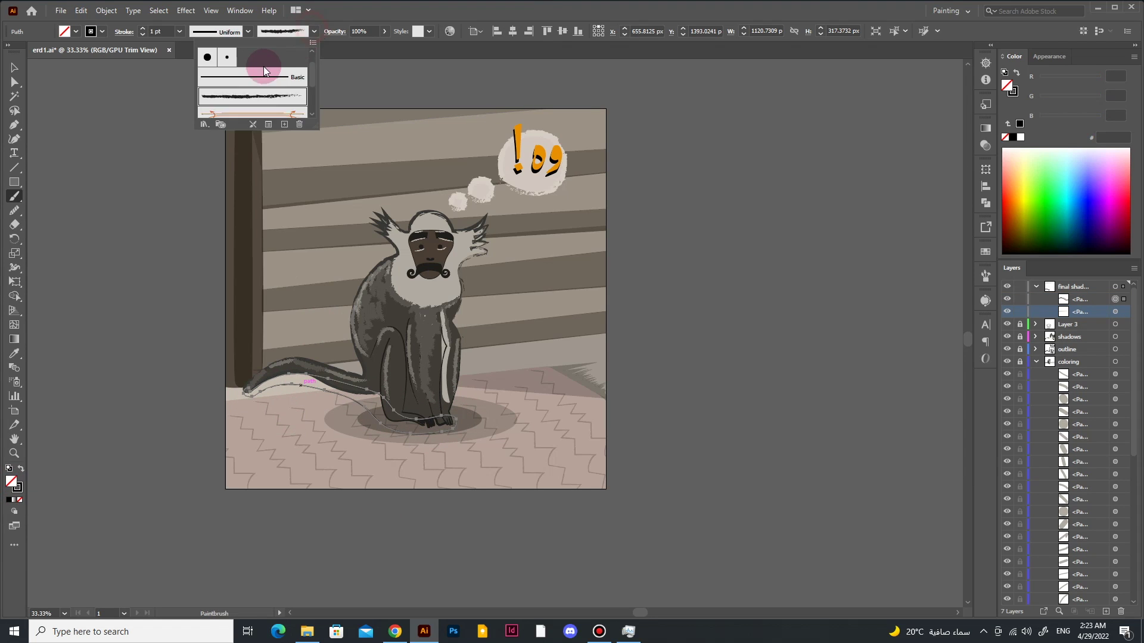
left_click(20, 469)
left_click(280, 528)
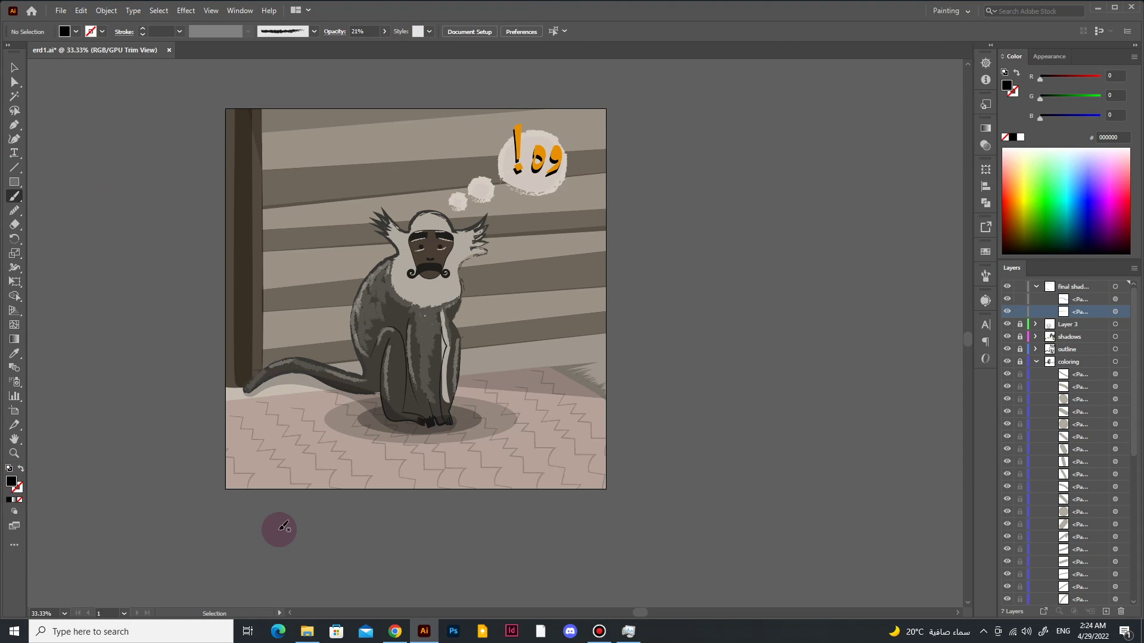
key("v")
left_click(427, 399)
Step: Send the tail shadow to the back, behind the tail
left_click_drag(1090, 299, 1079, 410)
right_click(414, 341)
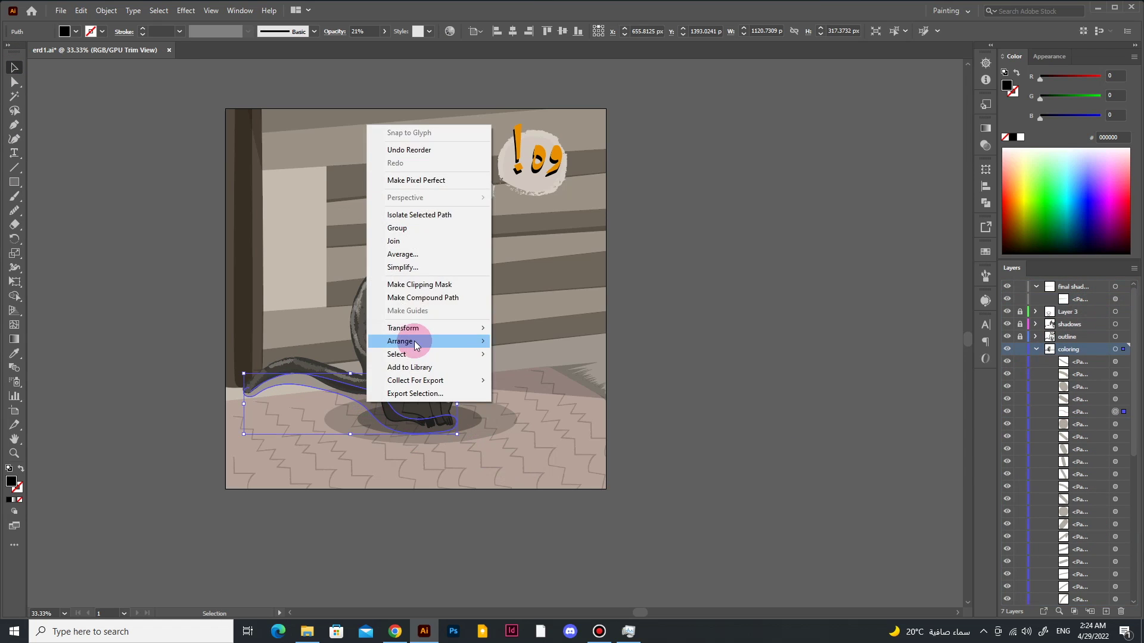
left_click(428, 526)
left_click(399, 435)
left_click(1128, 364)
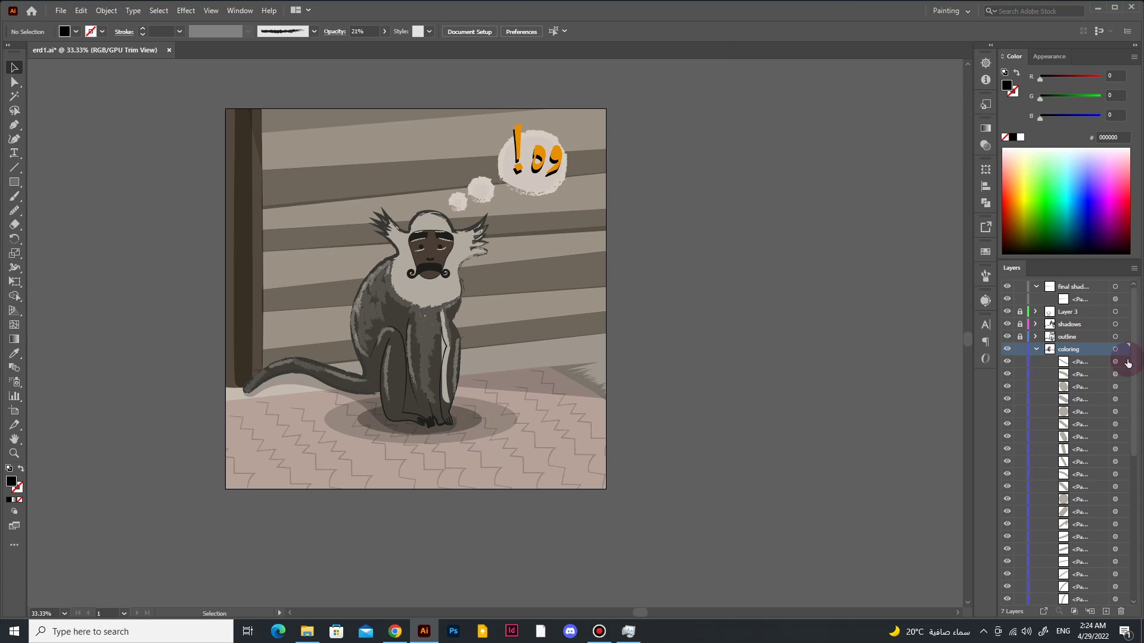
scroll(1089, 438, "down", 5)
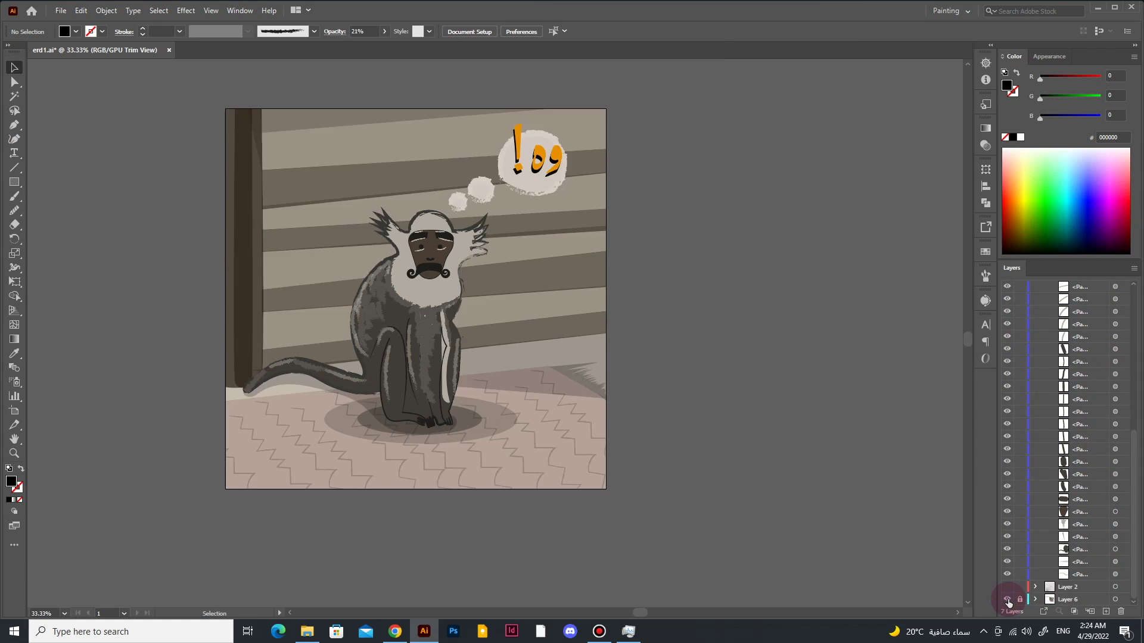
Step: Delete the oval shadow under the monkey and reshape the tail shadow's end
left_click(472, 408)
key("Delete")
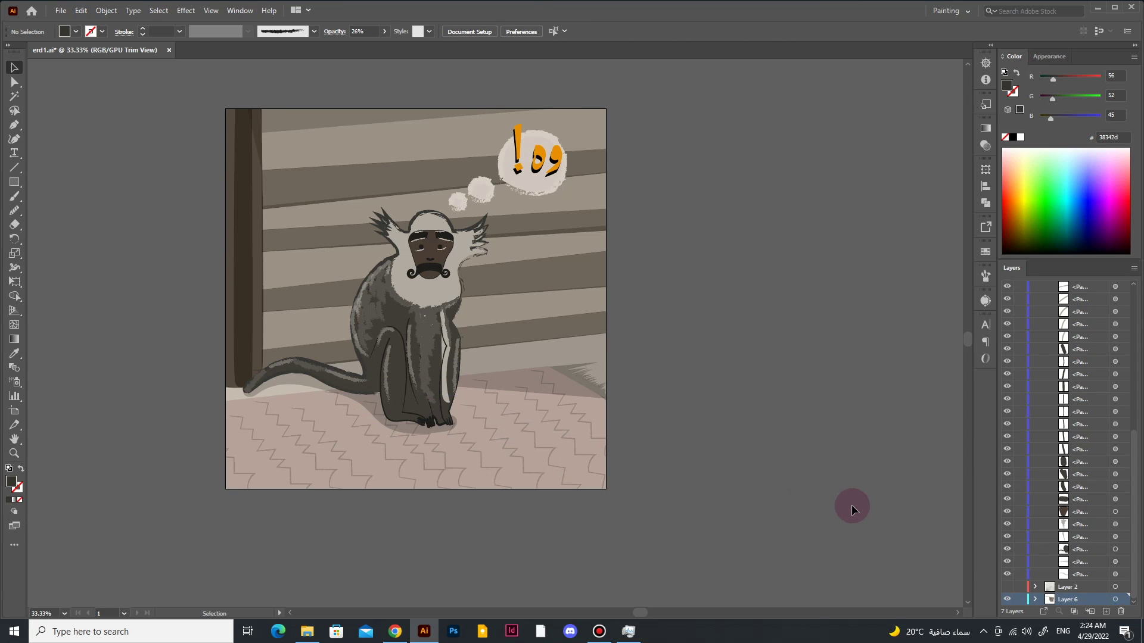
left_click(265, 469)
scroll(264, 470, "up", 1)
key("a")
mouse_move(417, 374)
left_mouse_down()
mouse_move(431, 372)
mouse_move(302, 319)
left_mouse_up()
scroll(192, 493, "down", 2)
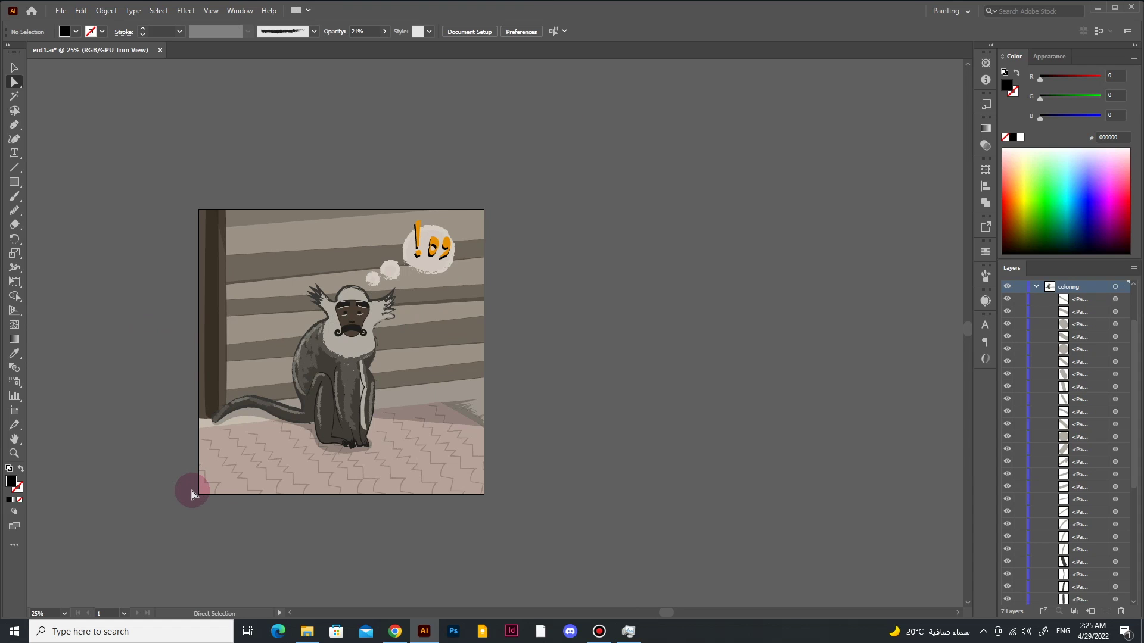
Step: Save the file and paint a stroke down the edge of the wall post
key("ctrl+z")
key("ctrl+s")
left_click(96, 345)
scroll(142, 377, "up", 1)
key("v")
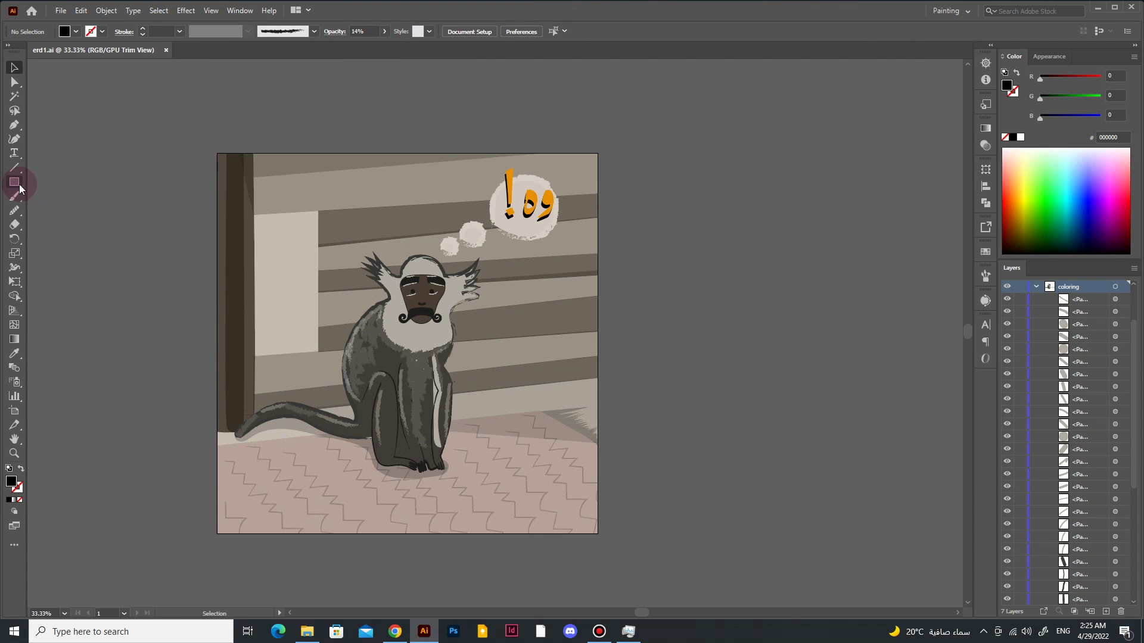
key("ctrl+z")
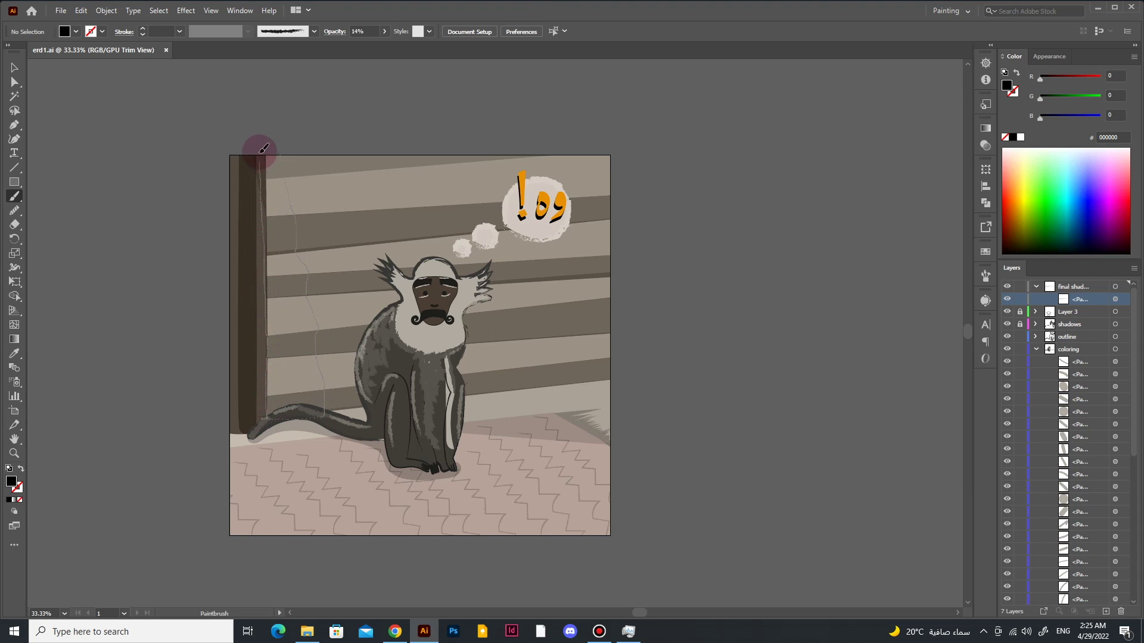
left_click_drag(263, 149, 264, 149)
Step: Give the wall stroke the Basic brush, black fill and about 7% opacity, then save
left_click(292, 34)
left_click(238, 60)
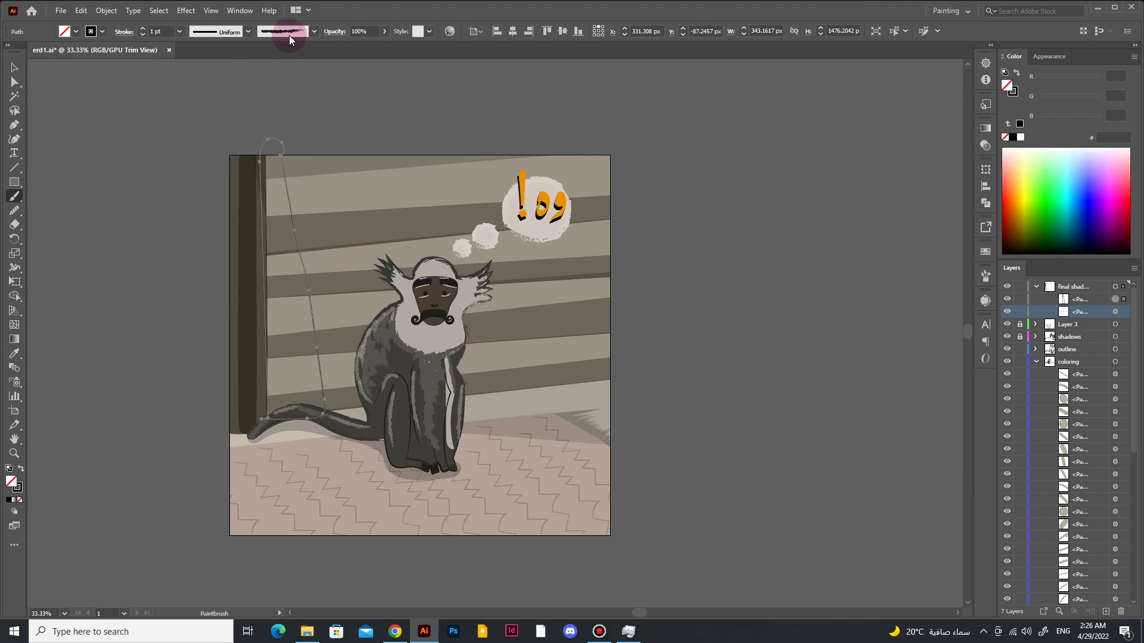
left_click(91, 31)
left_click(9, 499)
left_click(384, 31)
left_click_drag(384, 46, 342, 51)
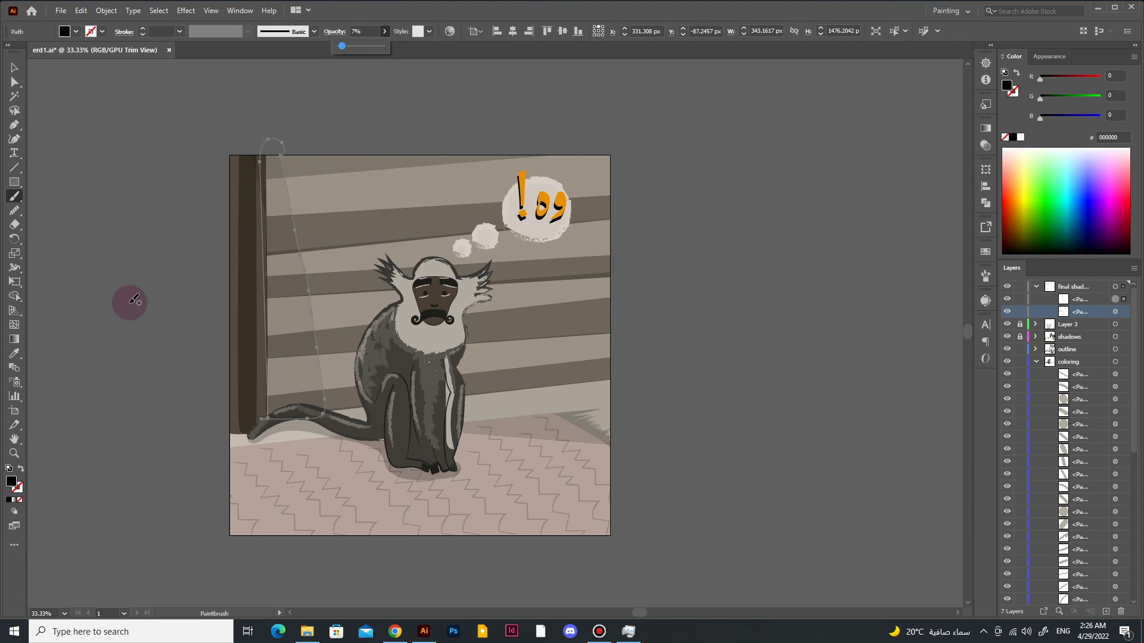
key("v")
left_click(247, 490)
left_click(168, 459)
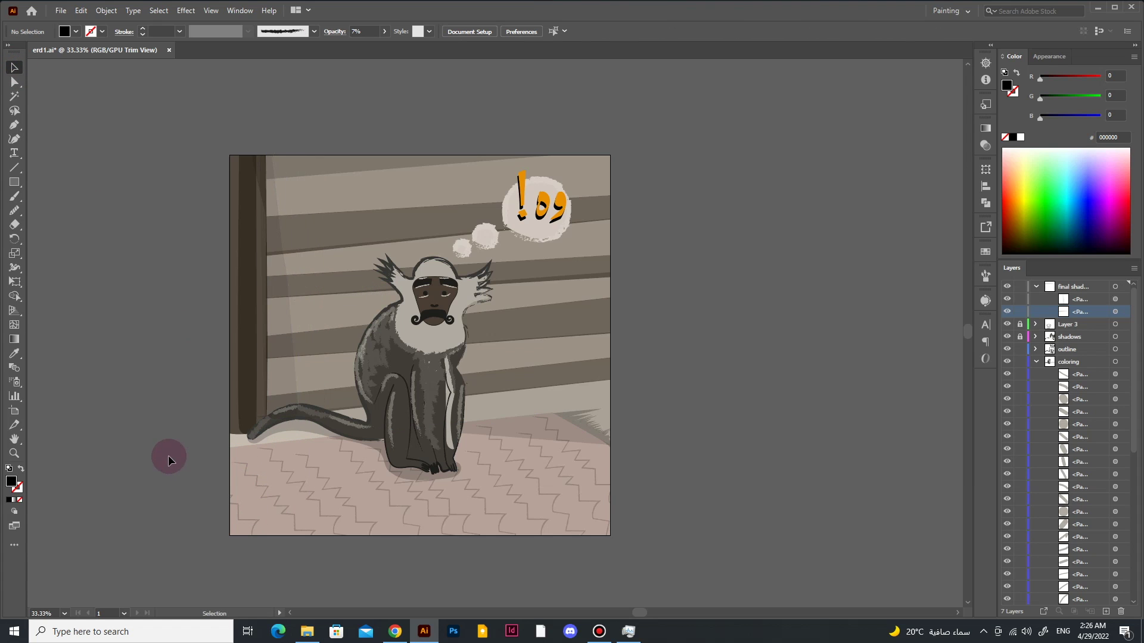
key("ctrl+s")
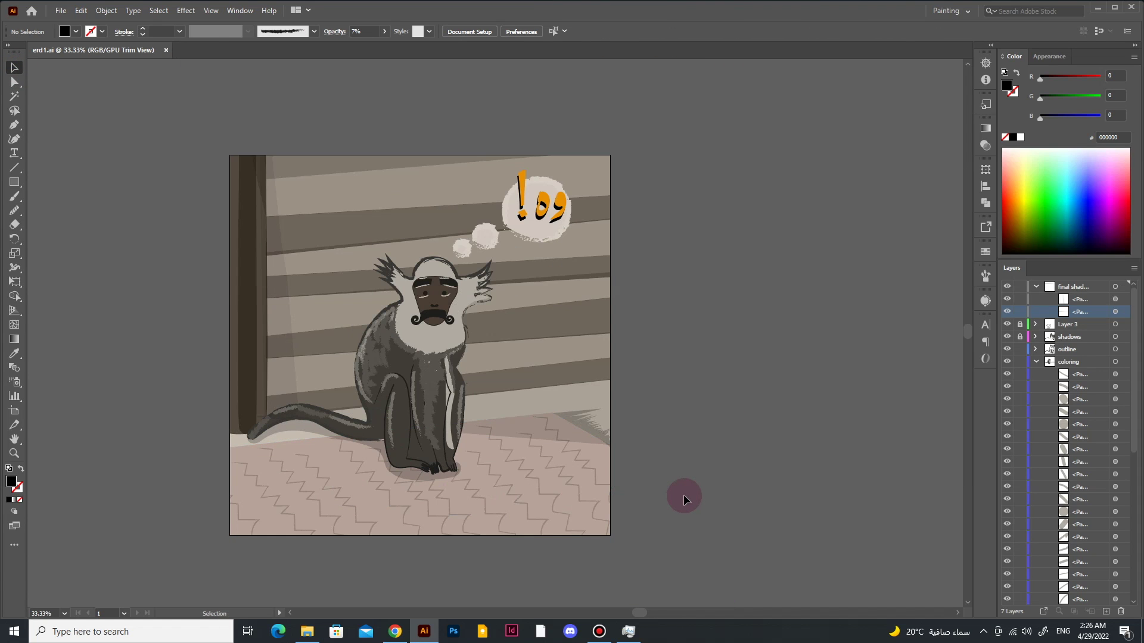
Step: Draw a floor shadow wedge from the right side to the tail and send it to back
scroll(684, 496, "up", 1)
scroll(525, 533, "down", 1)
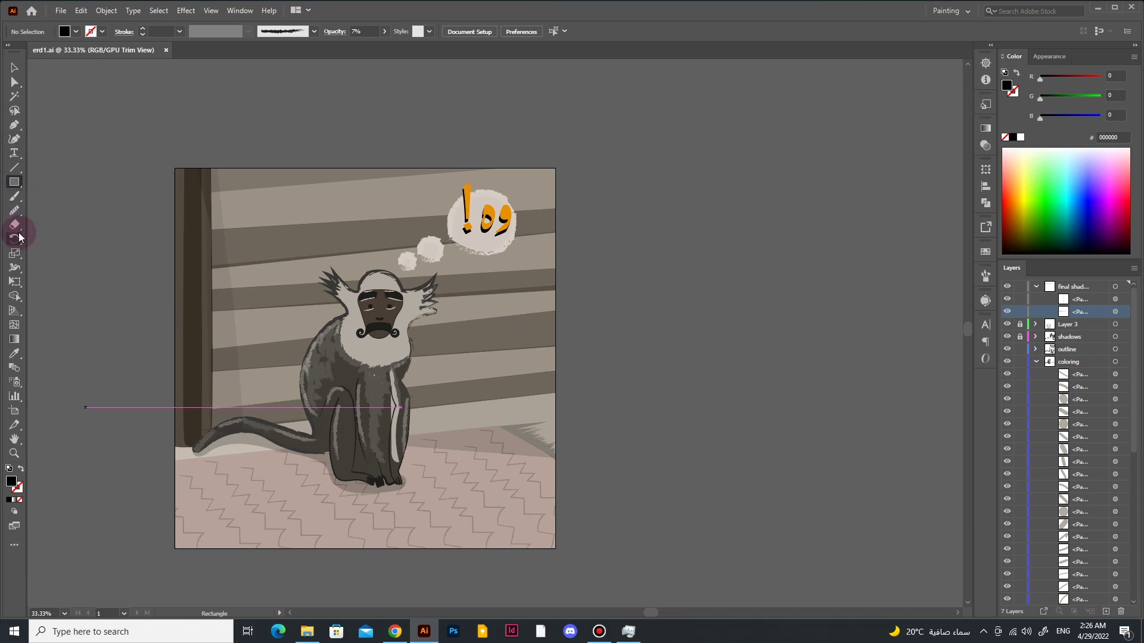
key("p")
left_click(496, 422)
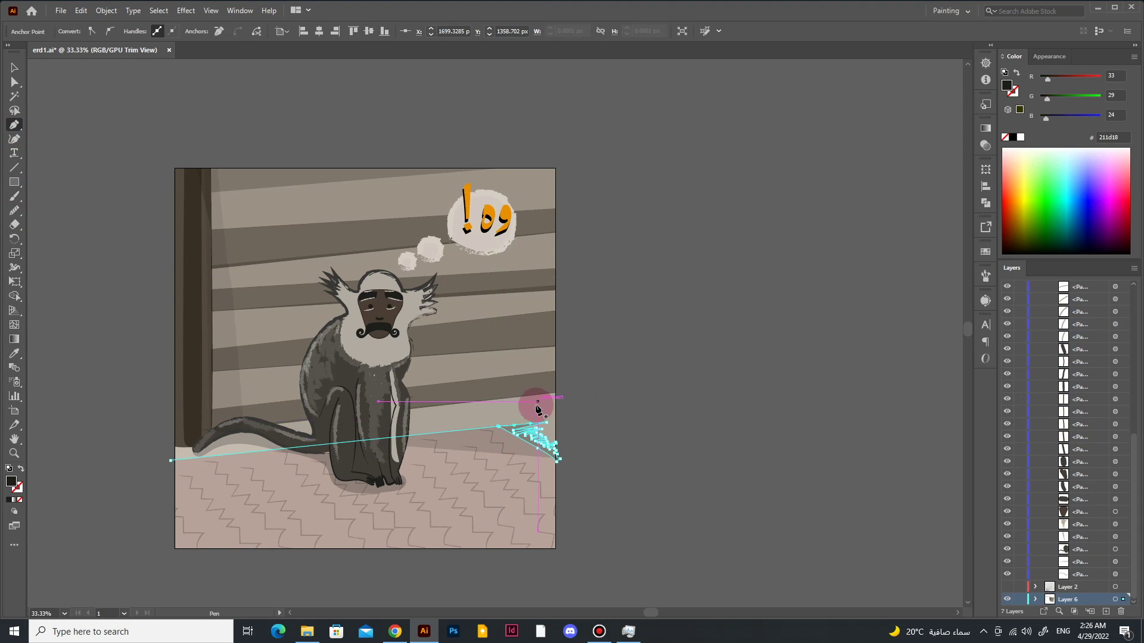
left_click(172, 461)
key("v")
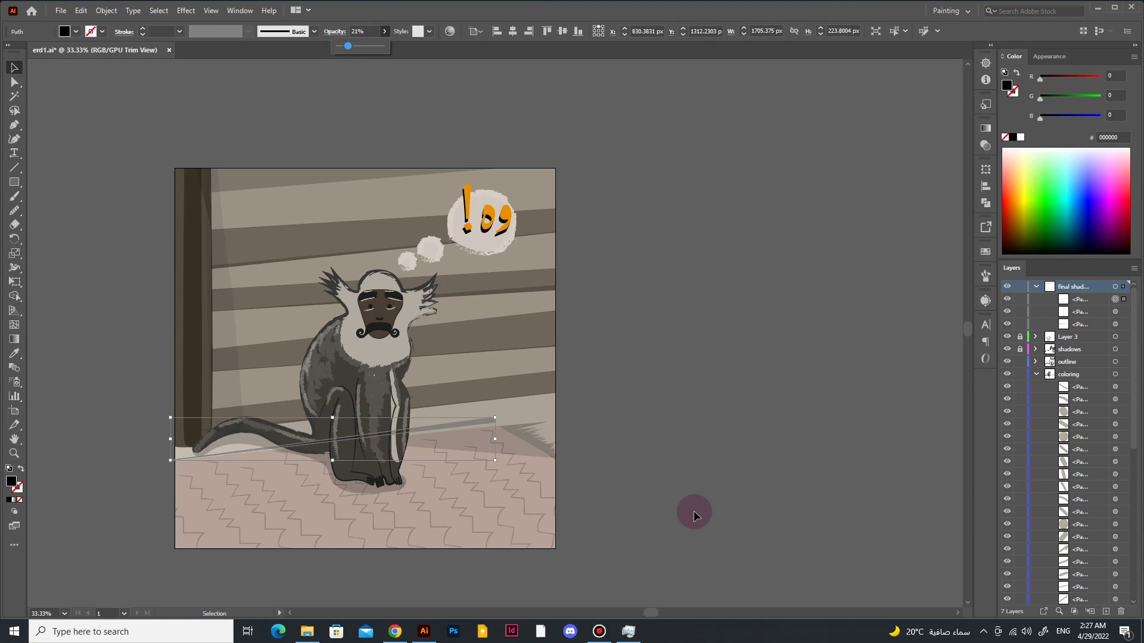
left_click_drag(482, 423, 482, 427)
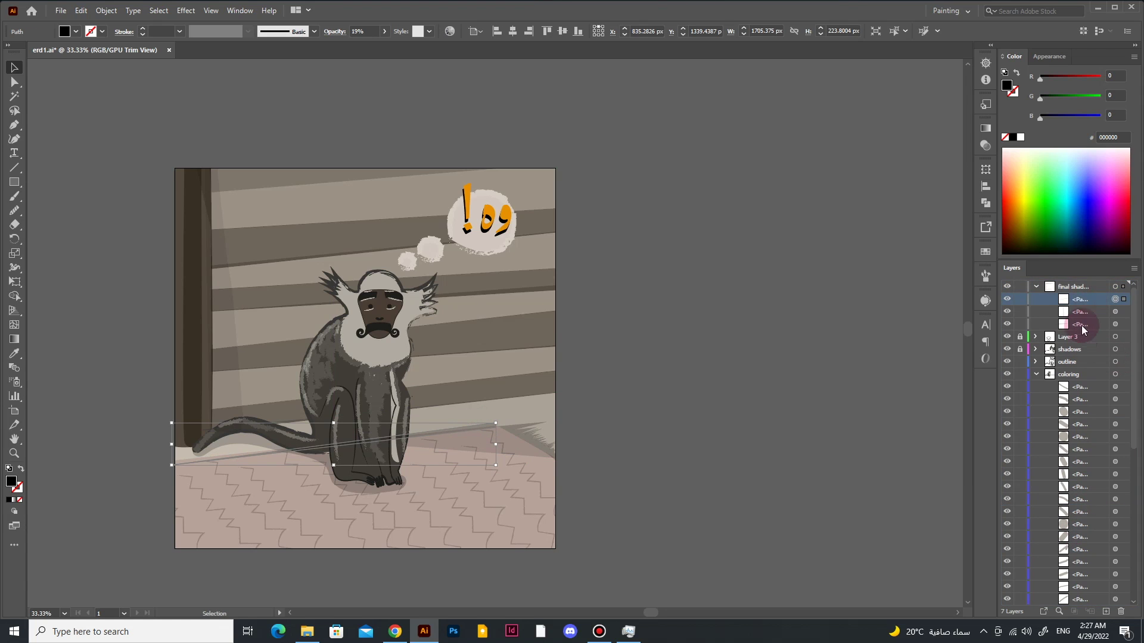
right_click(418, 467)
left_click(619, 434)
left_click(778, 560)
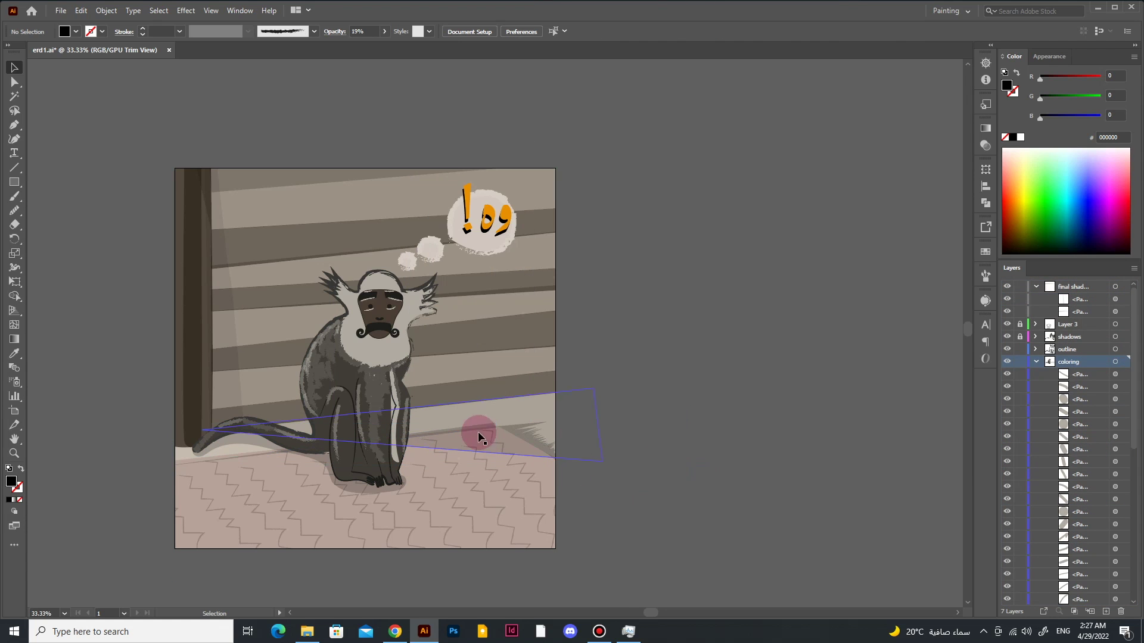
Step: Stretch the floor shadow's right end toward the corner and zoom in on the lower-right floor
scroll(249, 530, "up", 2)
mouse_move(409, 371)
left_mouse_down()
mouse_move(750, 273)
mouse_move(271, 340)
left_mouse_up()
key("ctrl+shift+a")
scroll(918, 584, "down", 3)
scroll(248, 265, "up", 3)
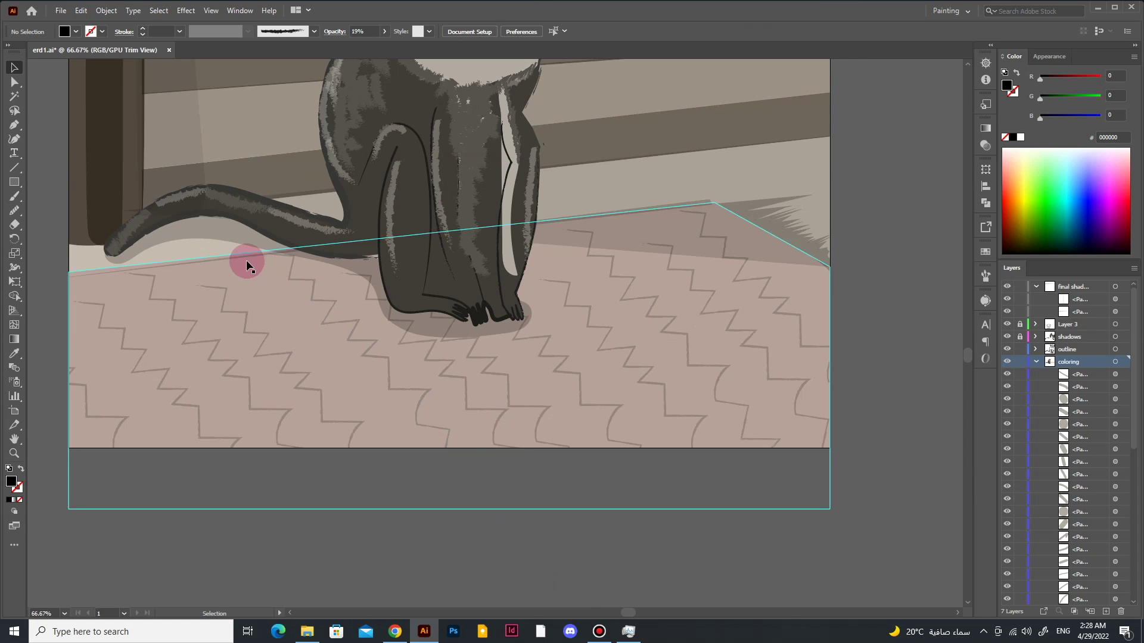
left_click(717, 200)
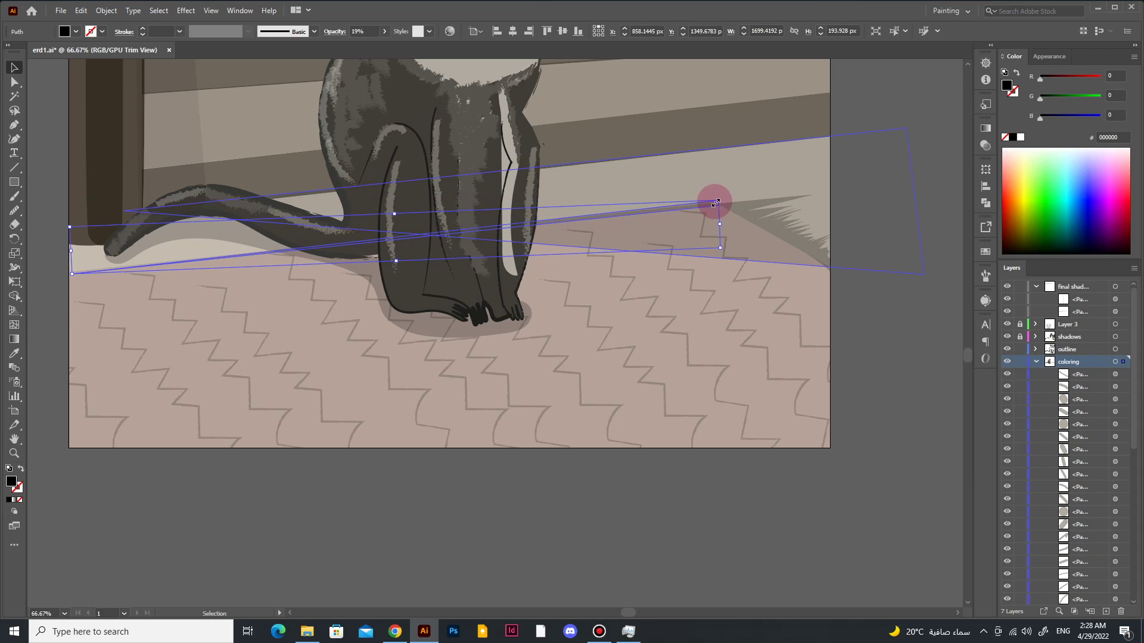
left_click(523, 540)
key("ctrl+plus")
key("ctrl+plus")
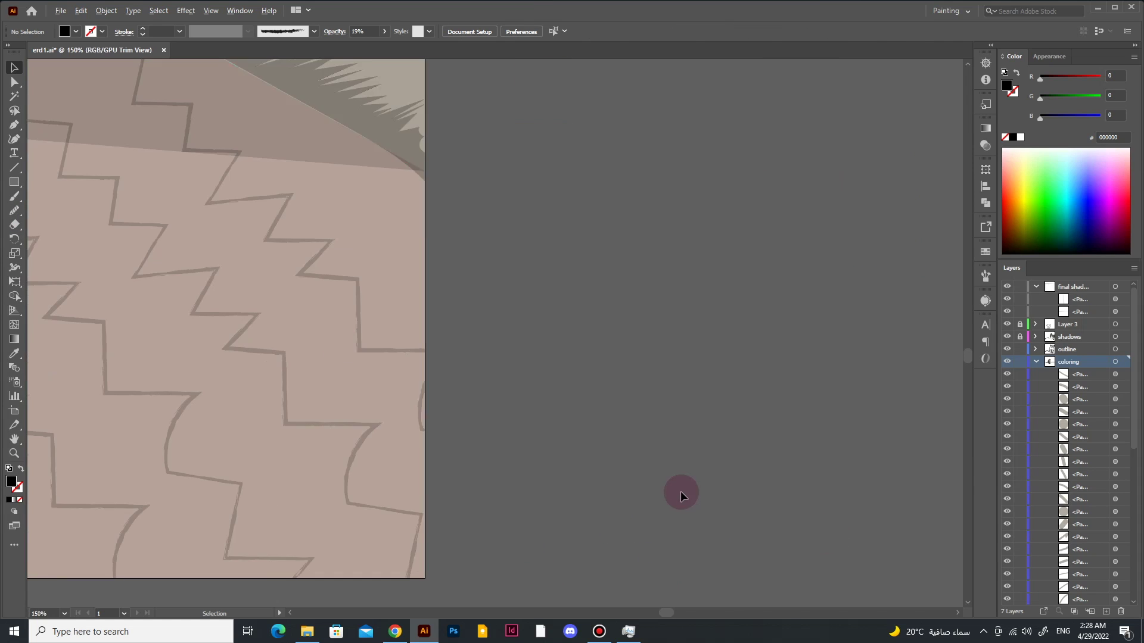
scroll(179, 145, "up", 3)
scroll(421, 233, "up", 2)
Step: Give the beard shape a grey fill and a rough brush outline
key("a")
left_click(529, 397)
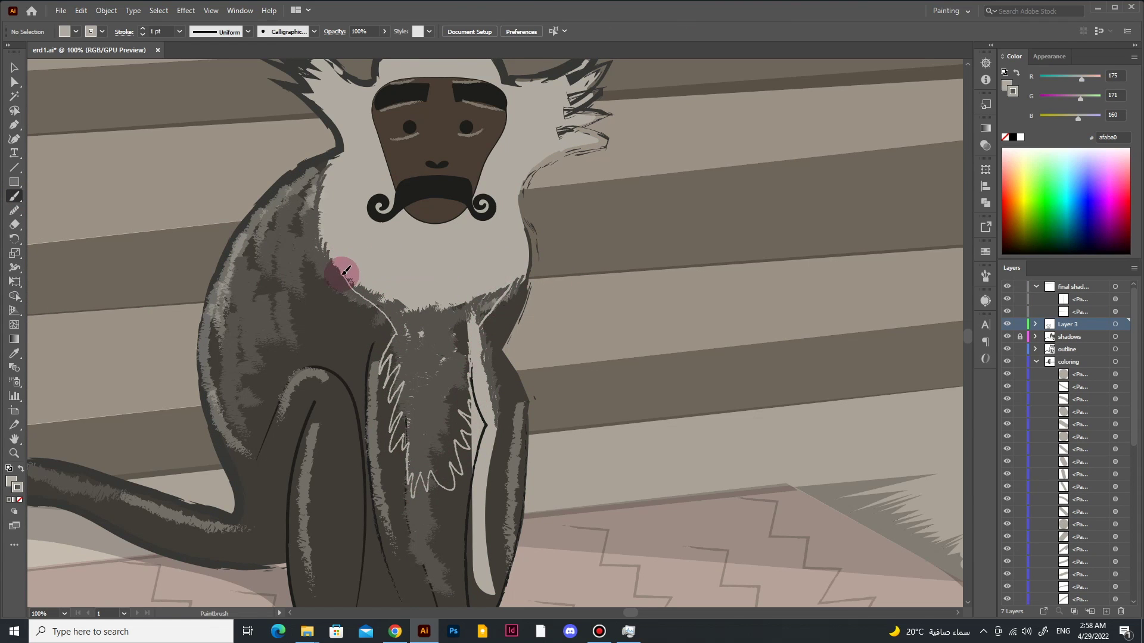
key("slash")
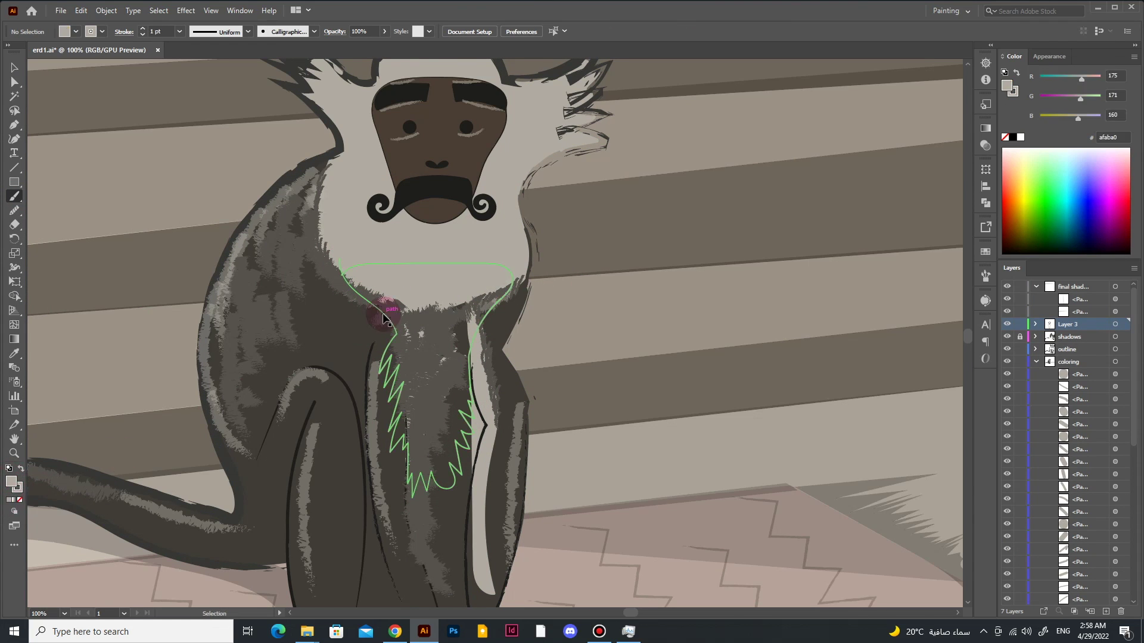
left_click(384, 319, "ctrl")
left_click(20, 469)
left_click(313, 32)
left_click(273, 94)
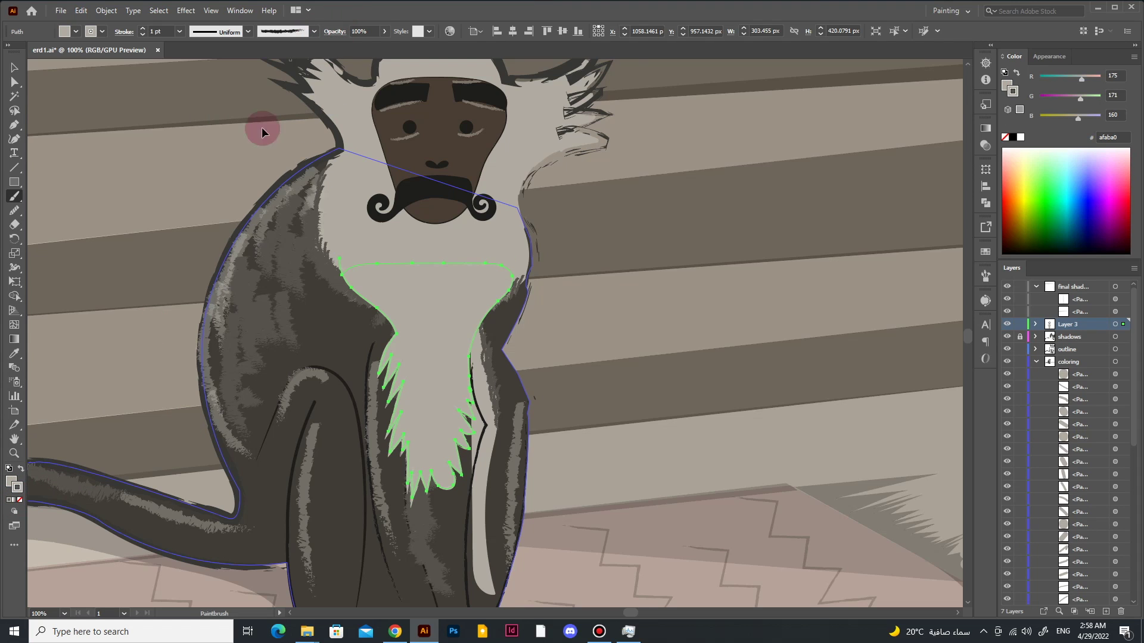
left_click(263, 131, "ctrl")
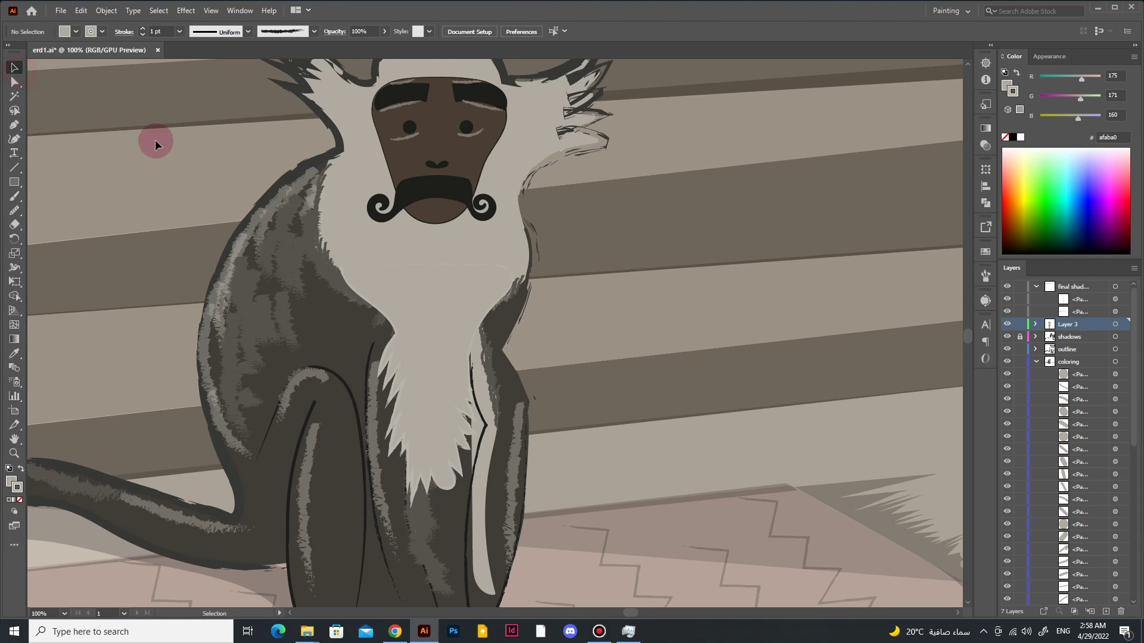
Step: Merge the beard with the chest fur using Shape Builder and keep the grey fill
left_click(428, 247, "shift")
key("shift+m")
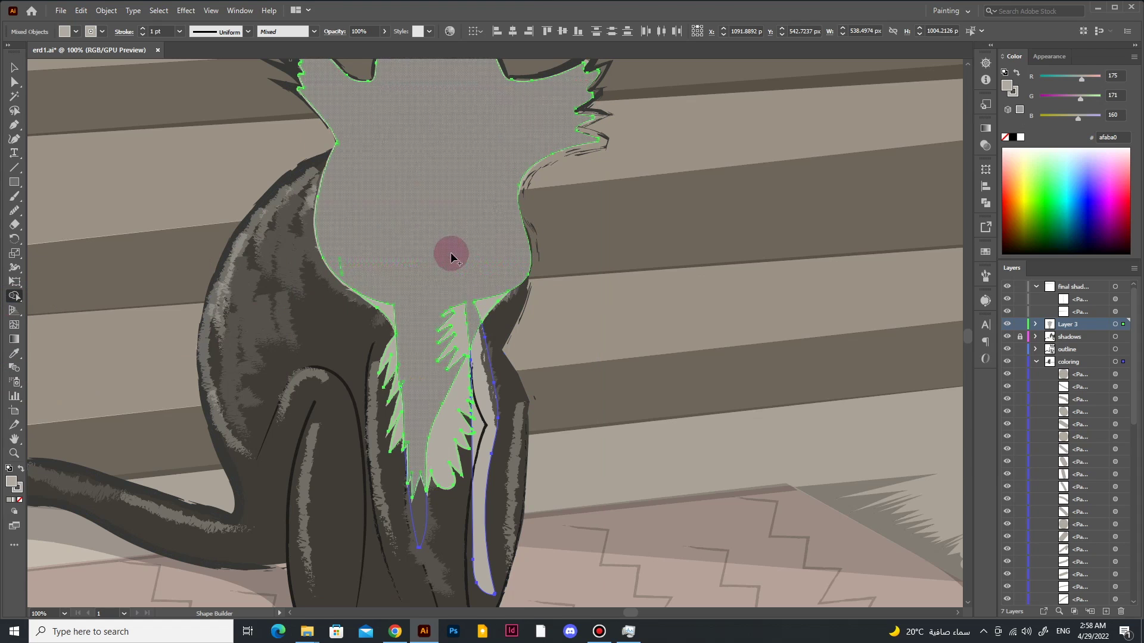
left_click(332, 349)
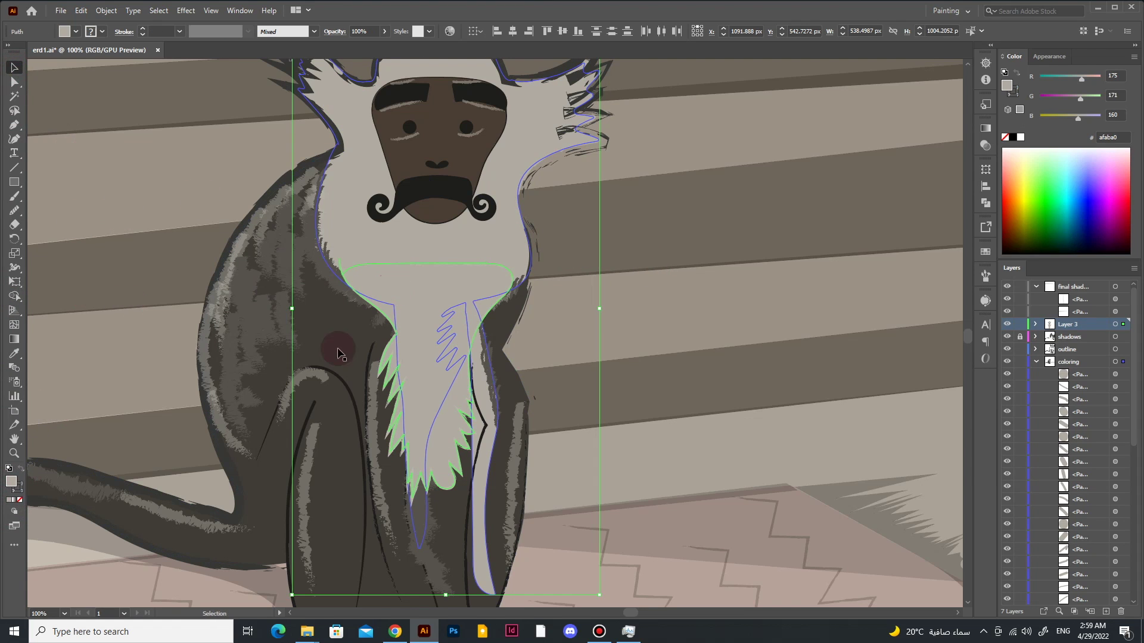
left_click(1081, 248)
key("v")
left_click(437, 394)
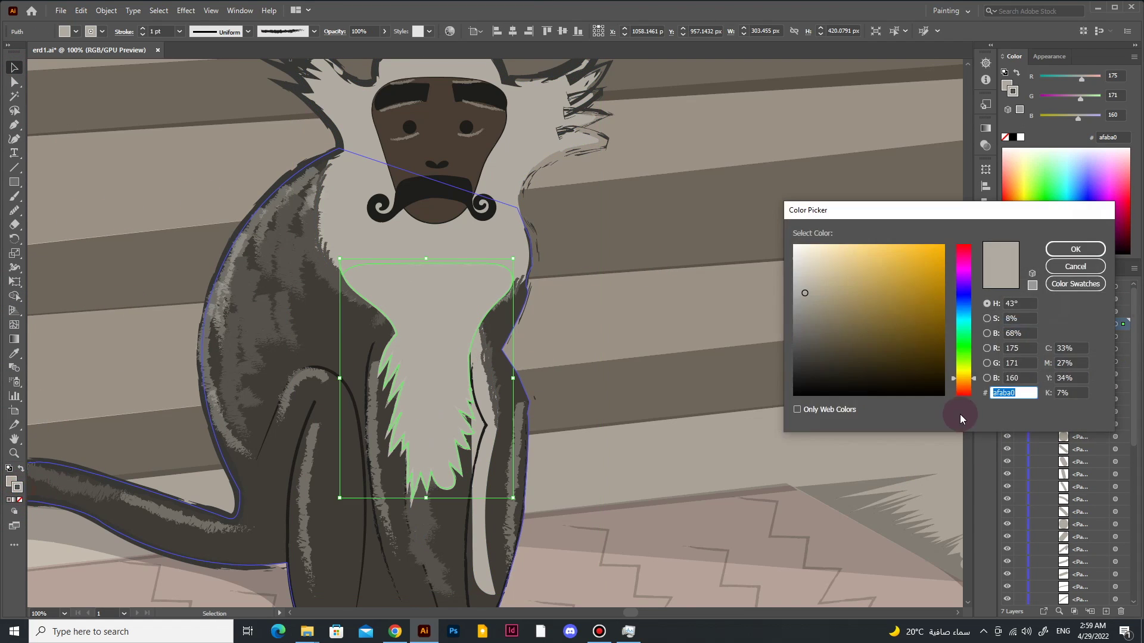
scroll(471, 494, "up", 3)
left_click(314, 31)
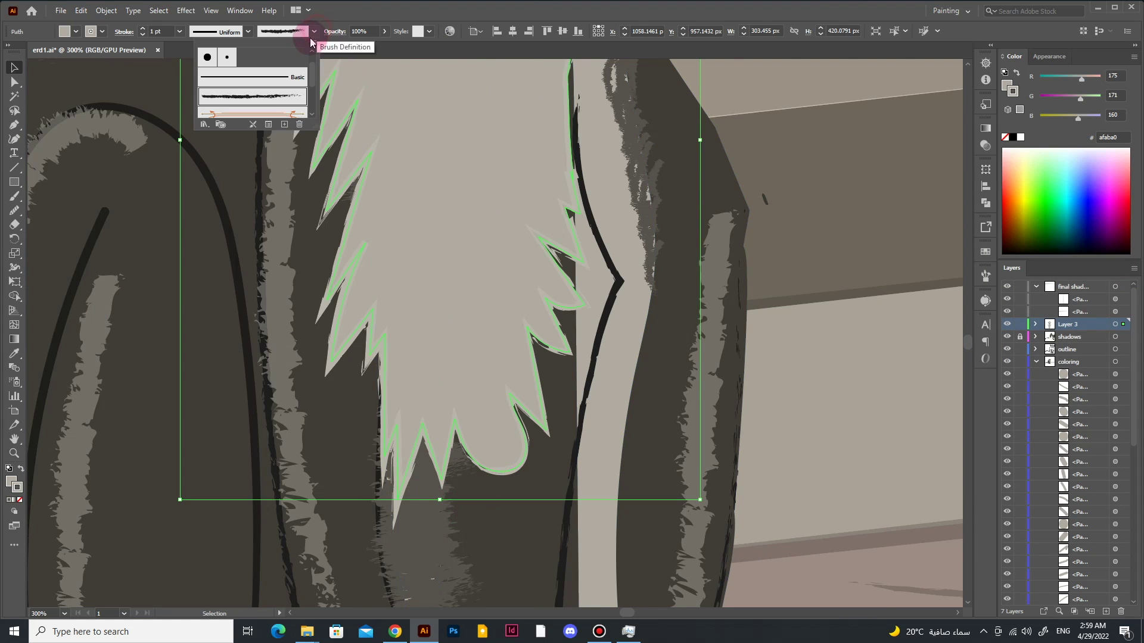
Step: Drag the first chest fur anchor down to start reshaping its lower edge
left_click(194, 372)
scroll(194, 373, "down", 4)
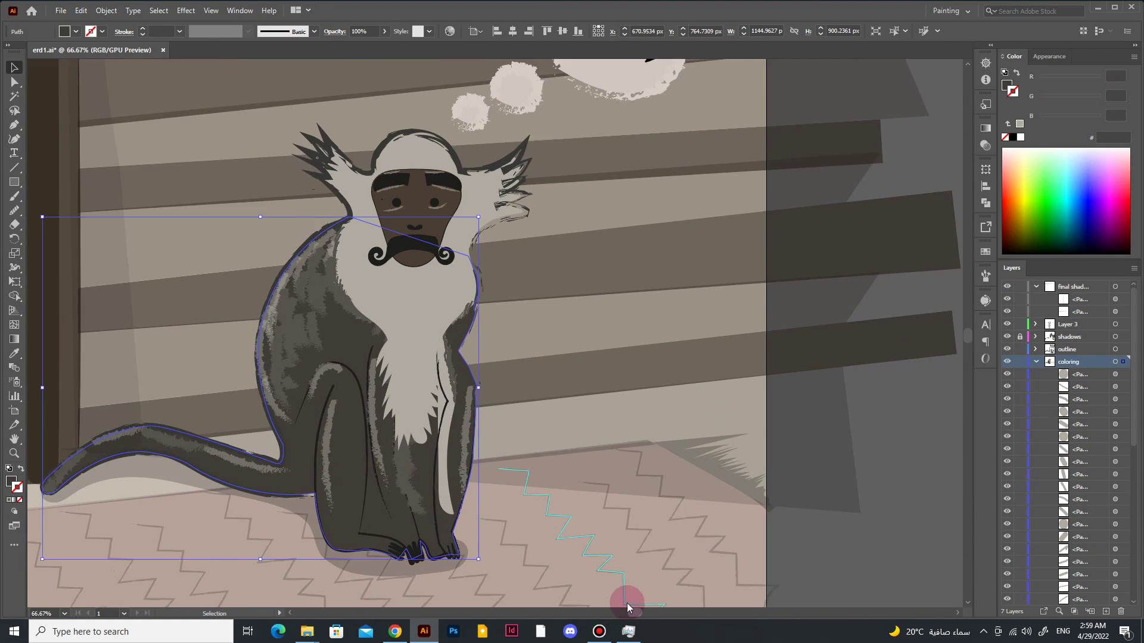
key("a")
scroll(381, 464, "up", 3)
mouse_move(199, 324)
left_mouse_down()
mouse_move(216, 320)
mouse_move(222, 337)
mouse_move(286, 375)
left_mouse_up()
scroll(255, 399, "up", 3)
scroll(283, 388, "up", 2)
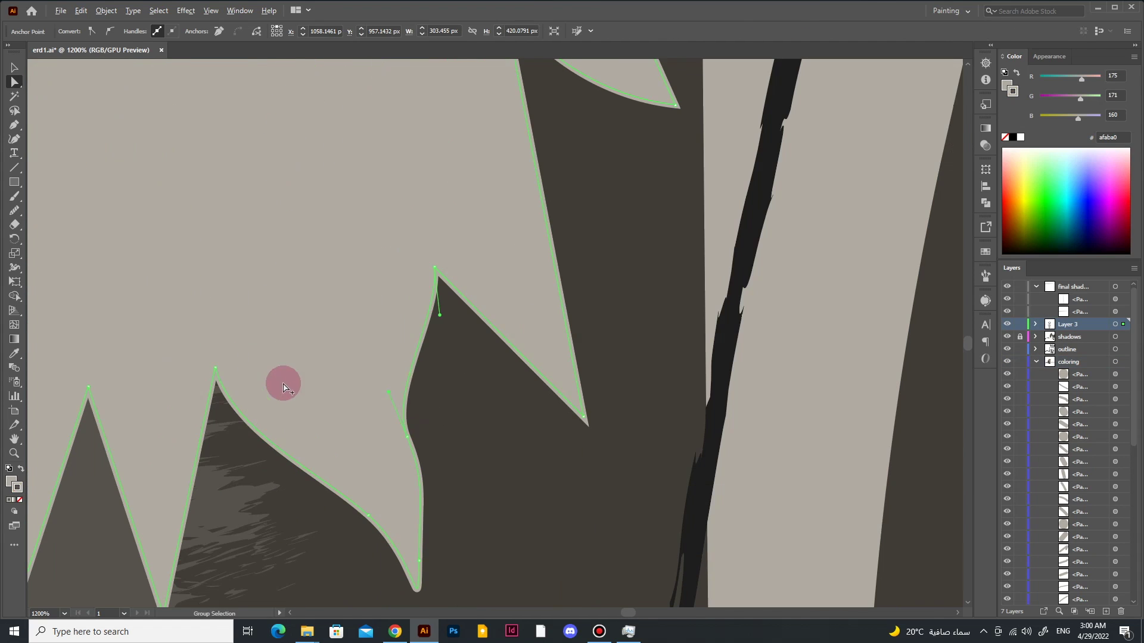
Step: Adjust two more chest fur anchors so the tips tuck between the legs
left_click_drag(584, 417, 569, 396)
scroll(569, 397, "down", 5)
scroll(524, 566, "down", 3)
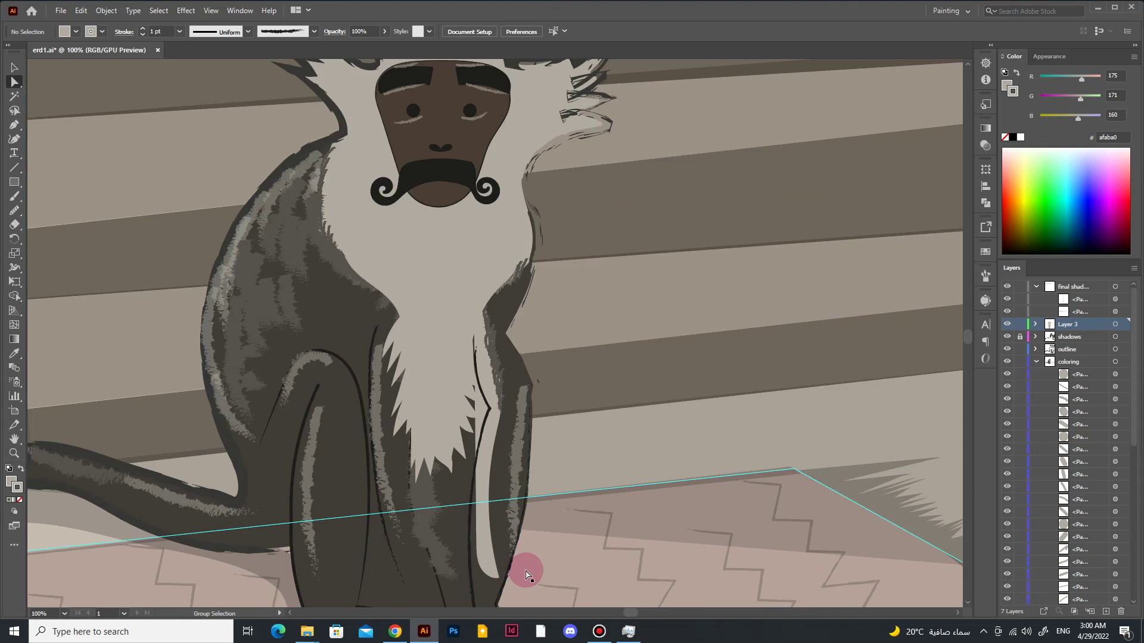
scroll(524, 566, "up", 2)
left_click_drag(437, 356, 474, 335)
scroll(391, 464, "down", 5)
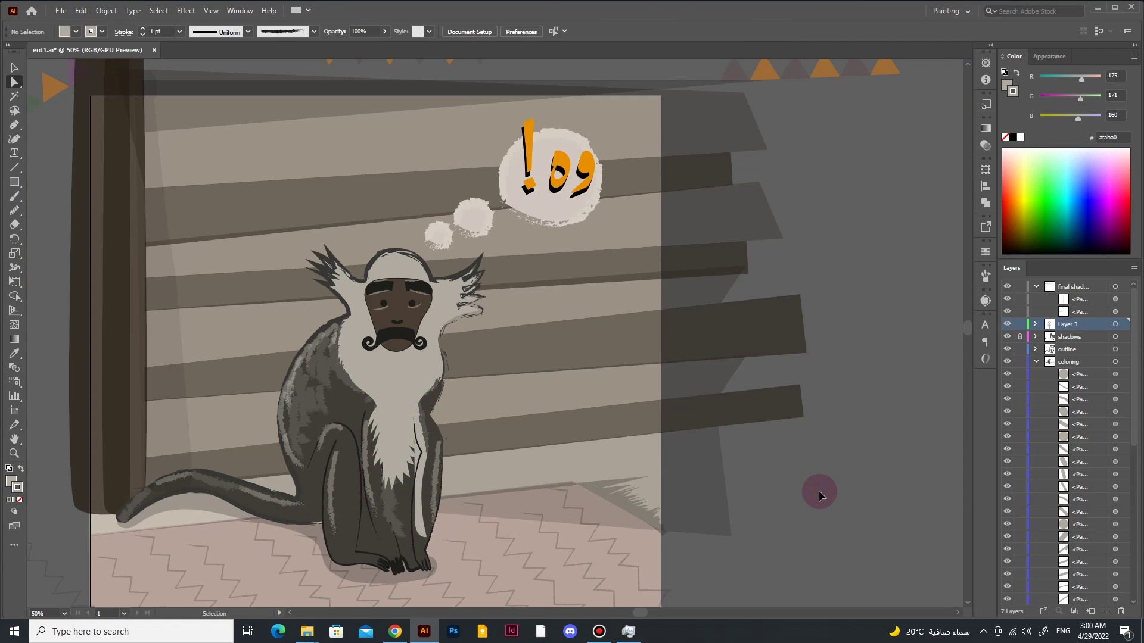
scroll(817, 490, "down", 2)
scroll(562, 524, "up", 1)
scroll(510, 370, "up", 1)
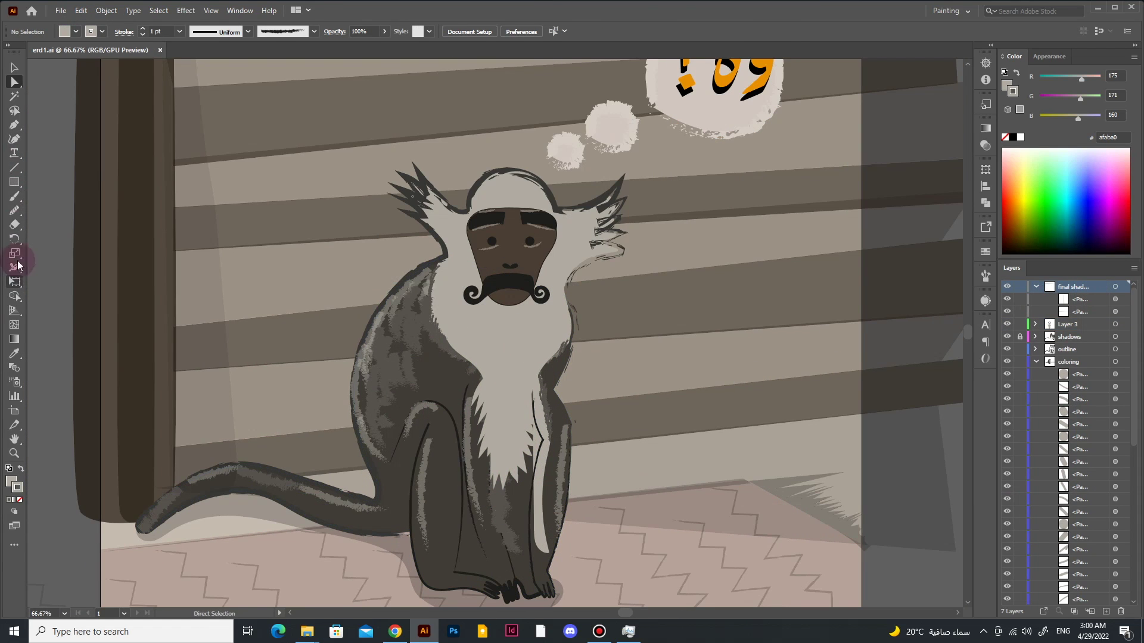
Step: Paint a black shape over the beard and lower its opacity to 7%
double_click(14, 487)
left_click(1066, 253)
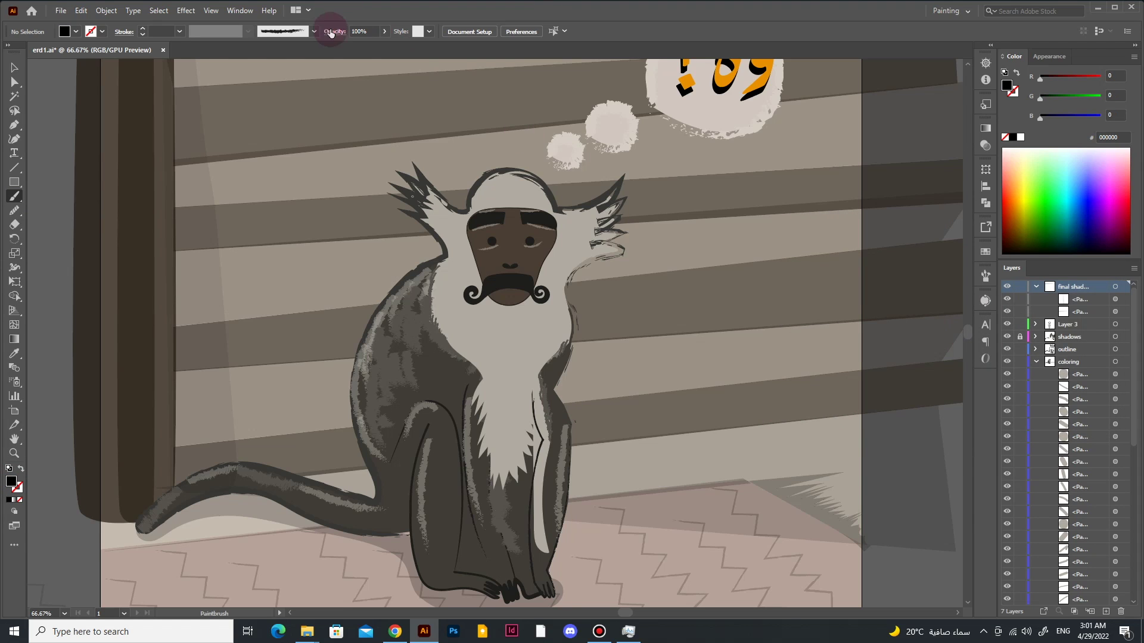
left_click_drag(545, 328, 530, 312)
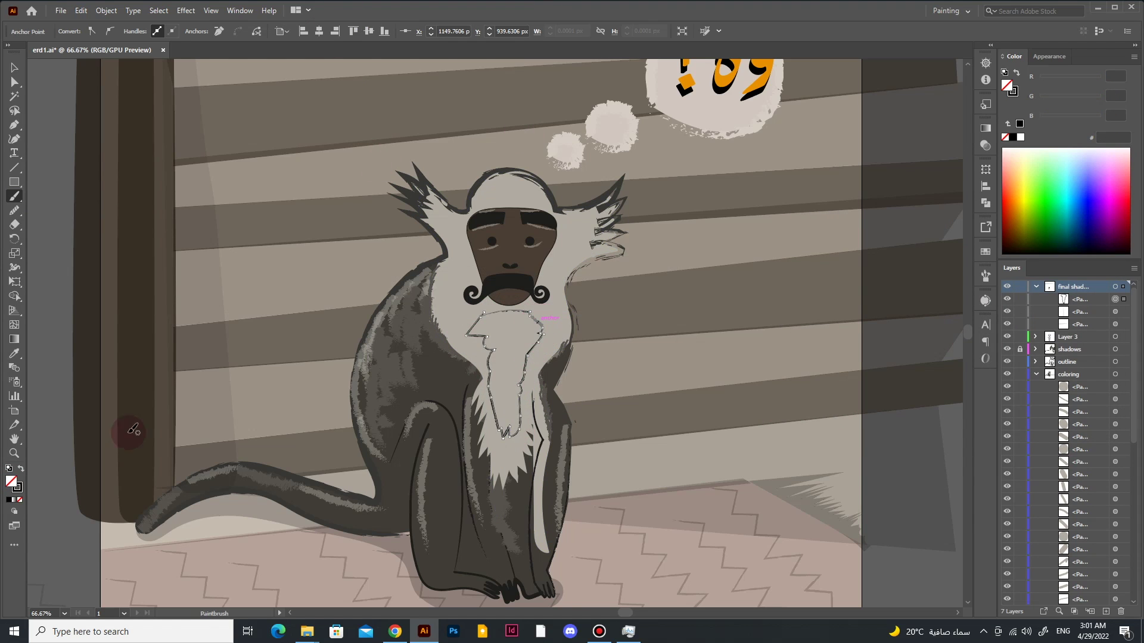
key("v")
left_click(1049, 56)
left_click(1043, 151)
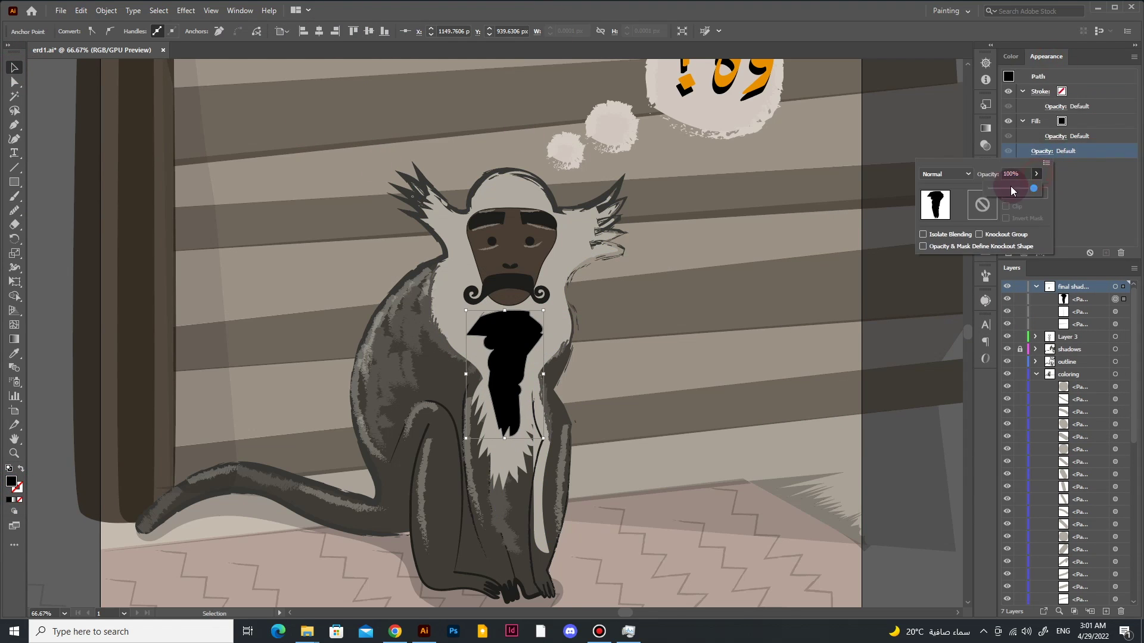
left_click_drag(1011, 186, 994, 191)
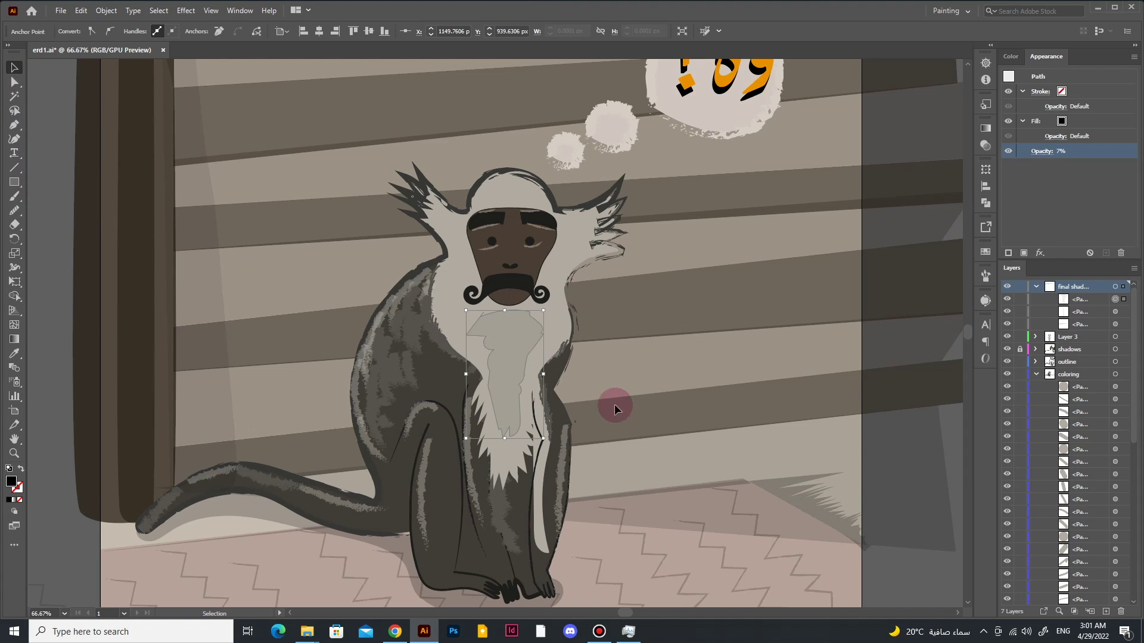
left_click(518, 341)
Step: Paint a stroke around the beard and a shadow up the leg at 20% opacity
key("ctrl+shift+a")
key("b")
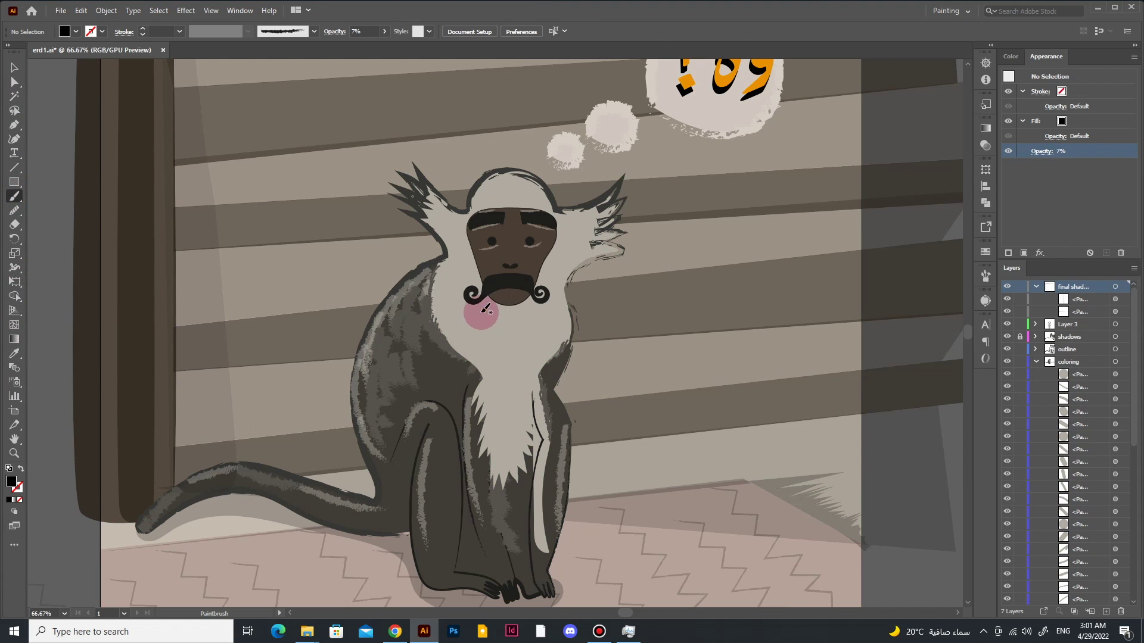
left_click_drag(548, 344, 512, 319)
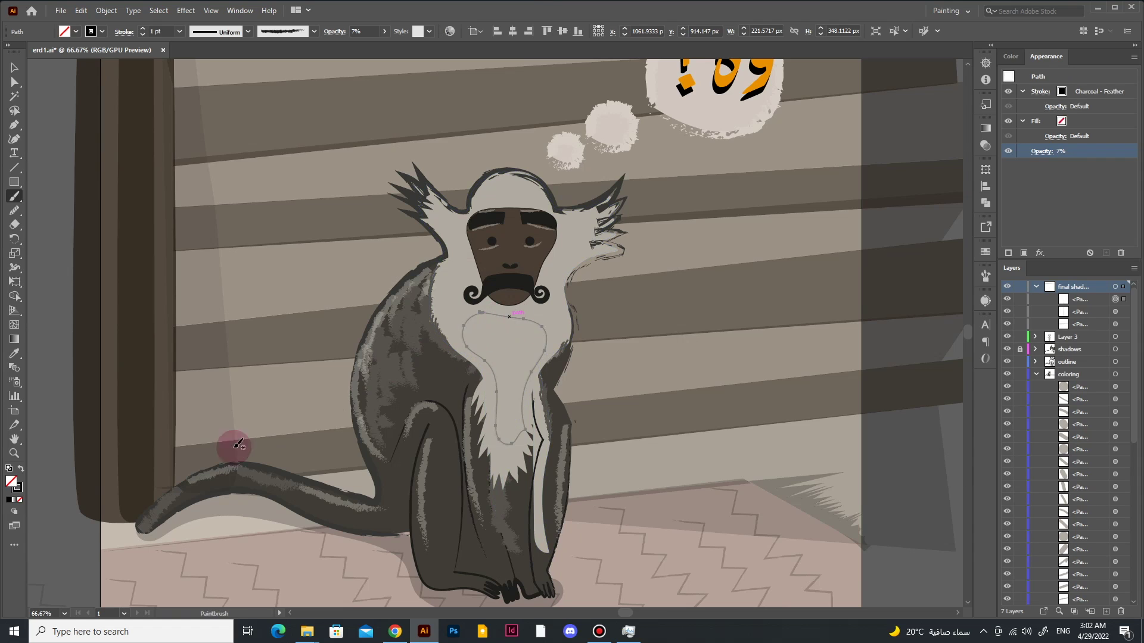
left_click(19, 502)
left_click(672, 313)
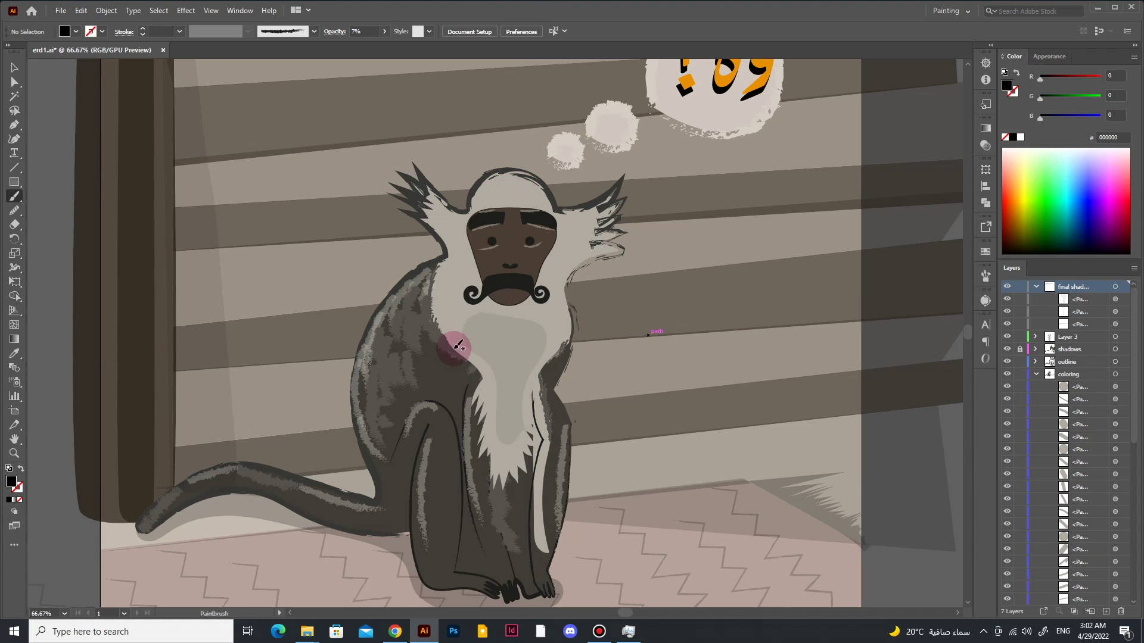
left_click_drag(411, 522, 428, 424)
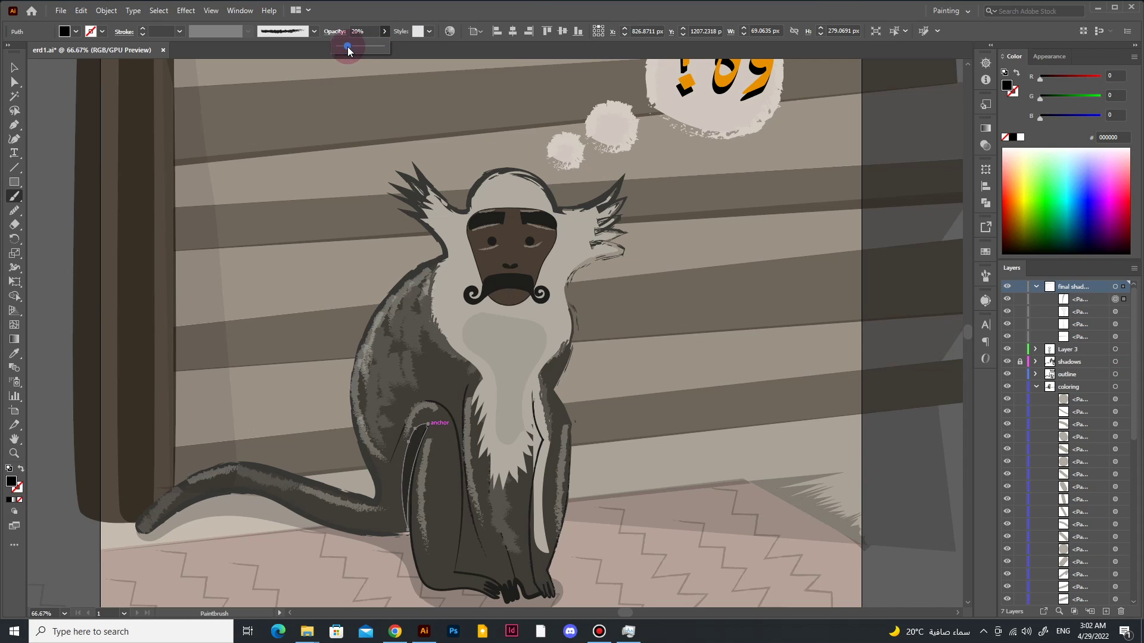
left_click(77, 362)
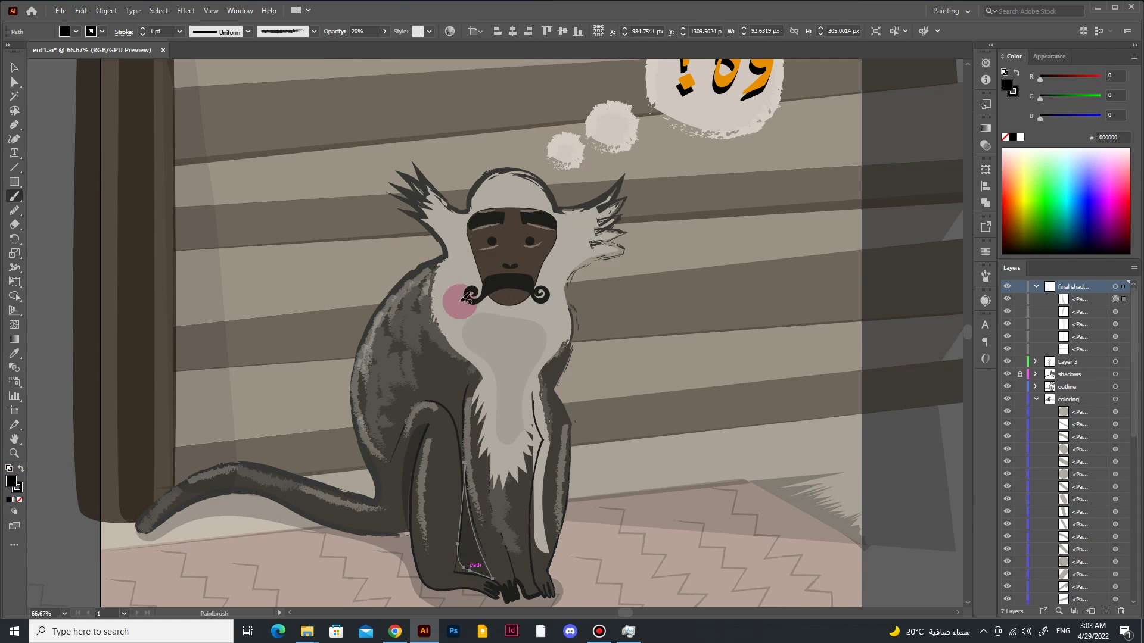
Step: Paint a black shadow along the lower leg and move it into the coloring layer
left_click(527, 583, "ctrl")
left_click(551, 468, "ctrl")
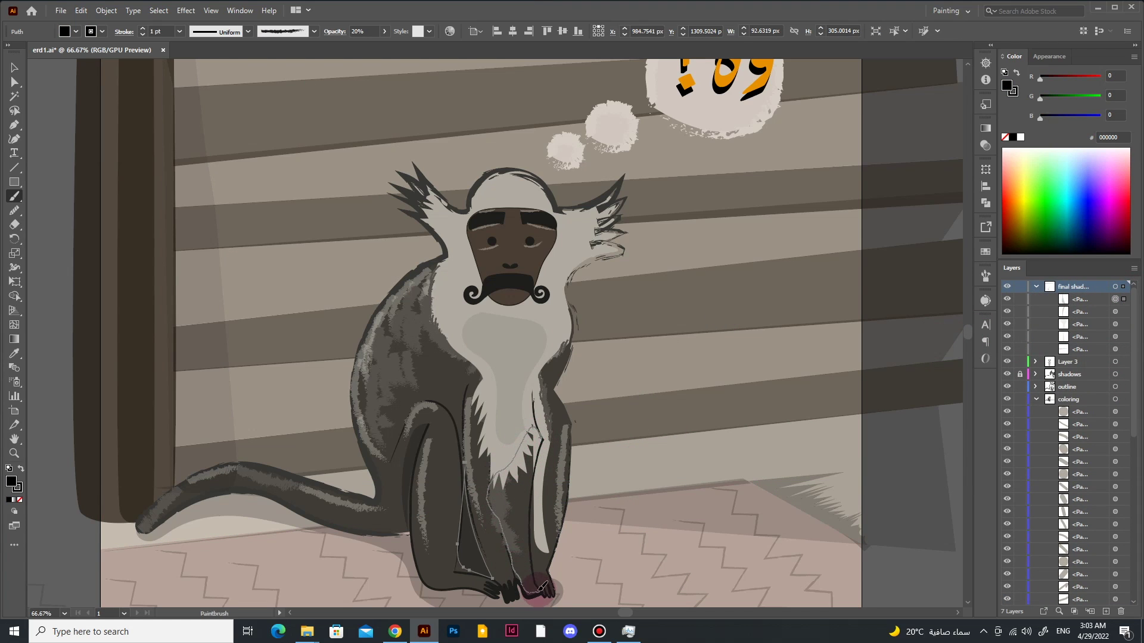
left_click_drag(541, 589, 495, 494)
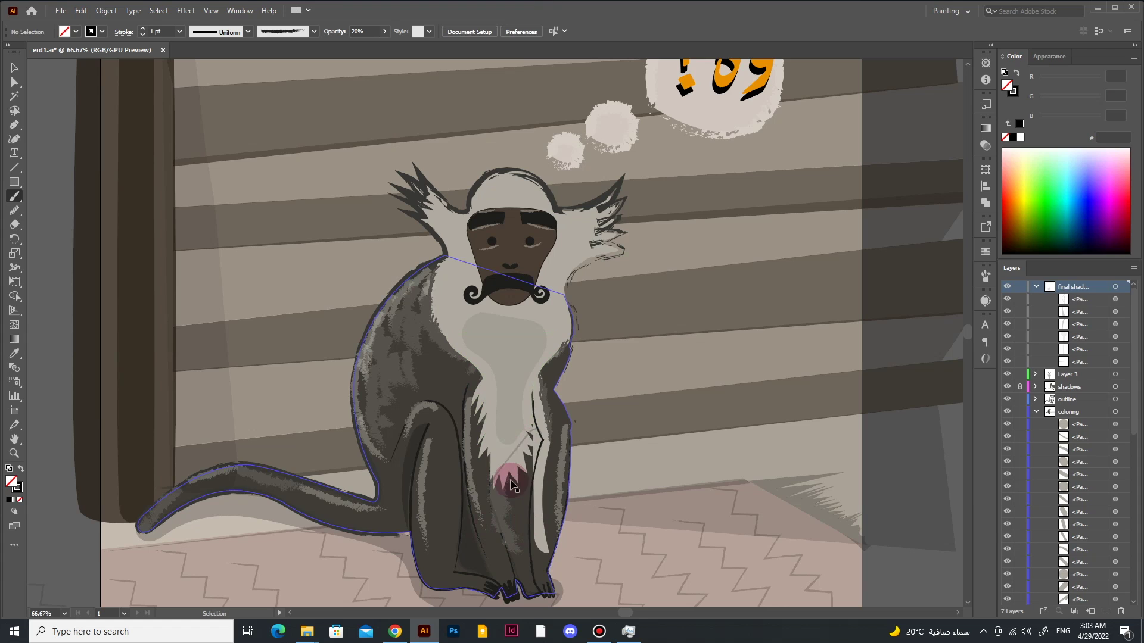
left_click(11, 500)
mouse_move(1078, 362)
left_mouse_down()
mouse_move(1091, 461)
mouse_move(1078, 361)
left_mouse_up()
Step: Paint light highlight strokes on the arm at 23% opacity and save
left_click(486, 439, "ctrl")
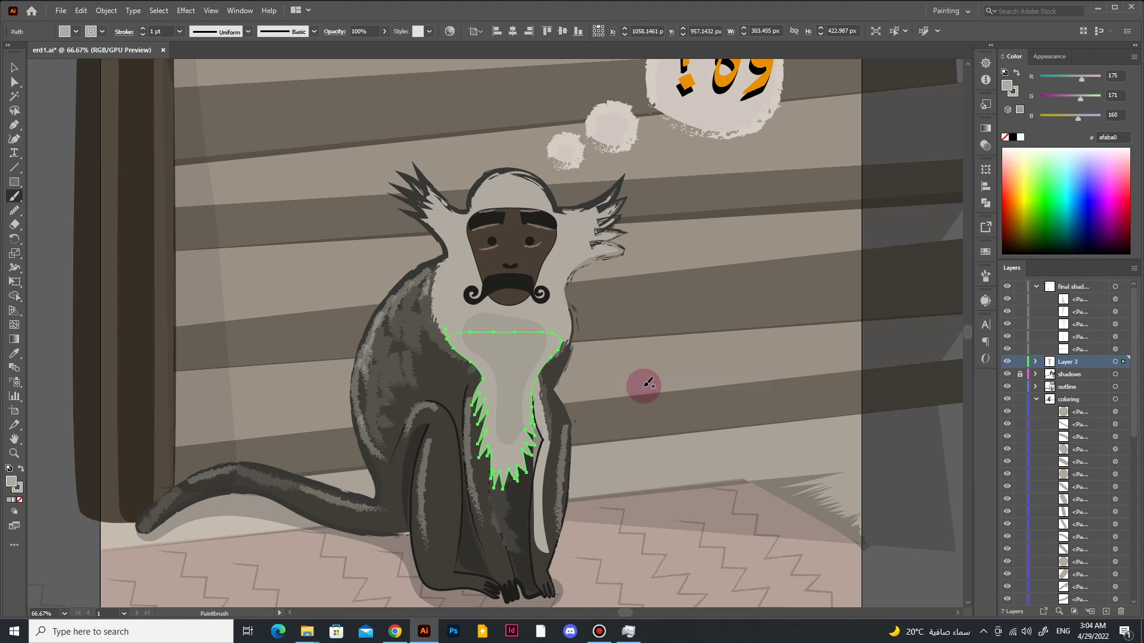
left_click(648, 383, "ctrl")
scroll(654, 355, "down", 3)
scroll(531, 417, "up", 3)
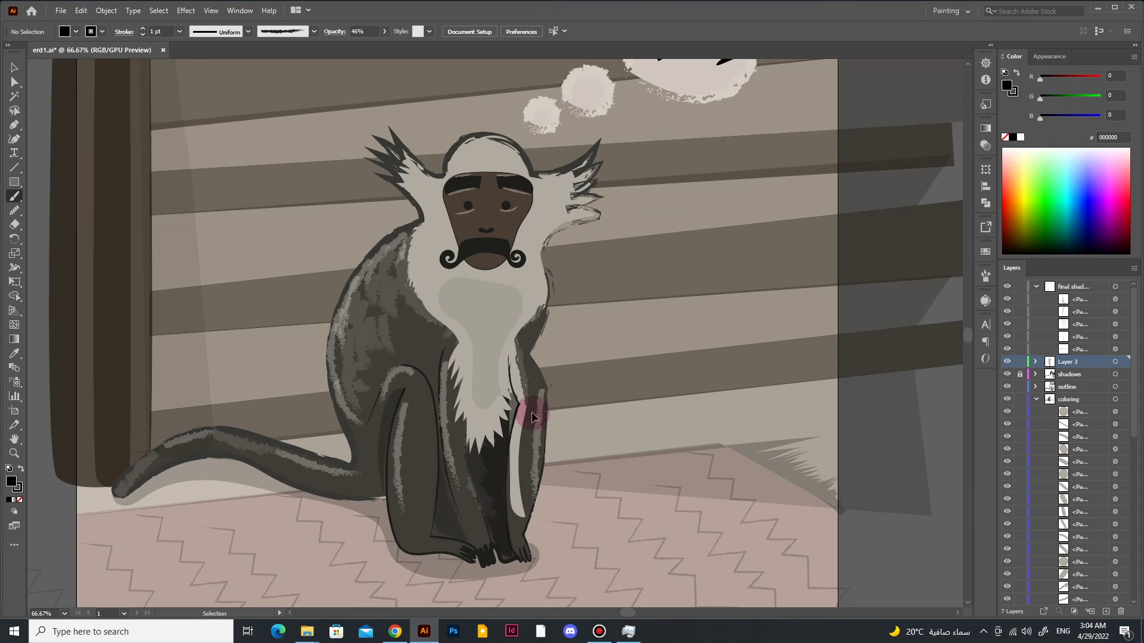
left_click_drag(443, 407, 439, 420)
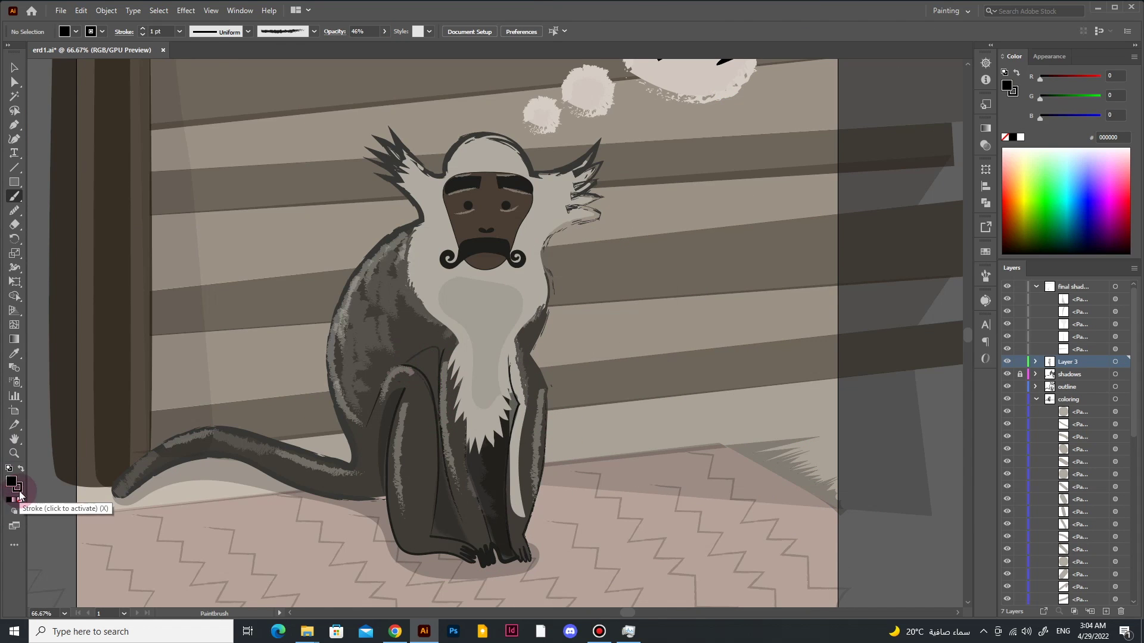
left_click_drag(348, 45, 350, 45)
left_click(842, 393, "ctrl")
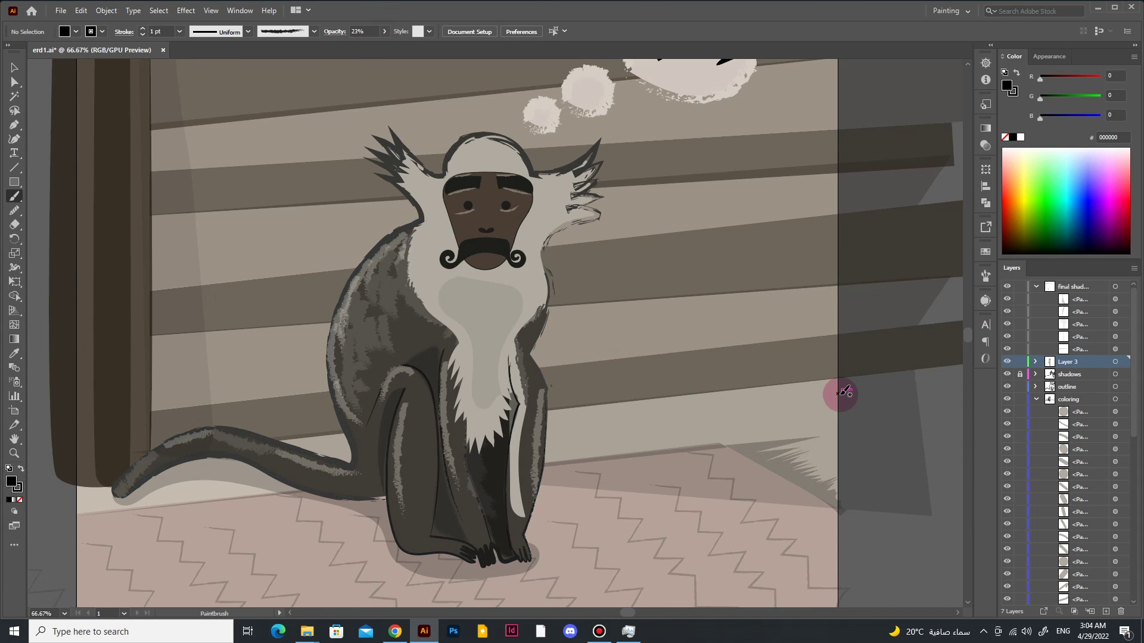
left_click_drag(523, 494, 526, 514)
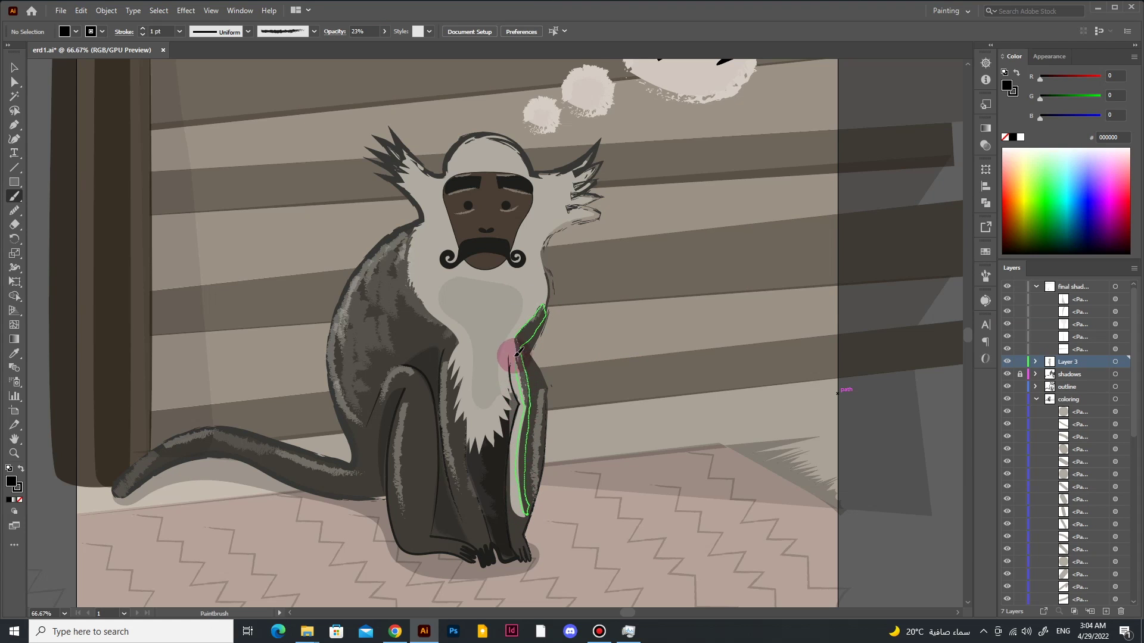
left_click(626, 355, "ctrl")
key("ctrl+s")
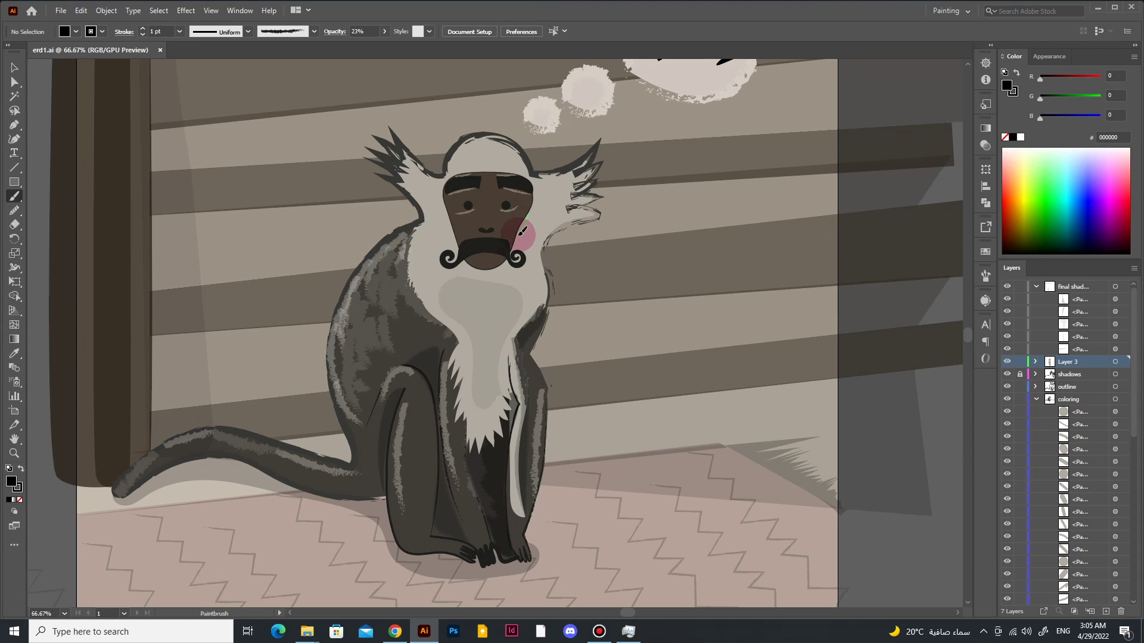
Step: Paint a shading stroke around the mouth and a highlight down the neck, saving in between
left_click_drag(514, 244, 527, 216)
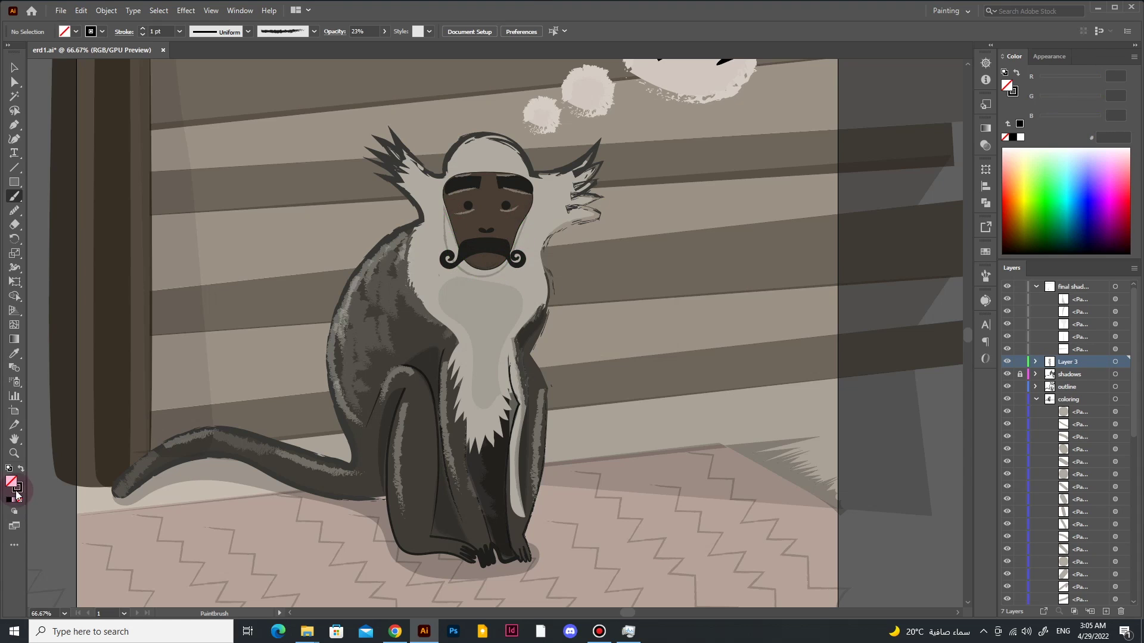
left_click(245, 325, "ctrl")
key("ctrl+s")
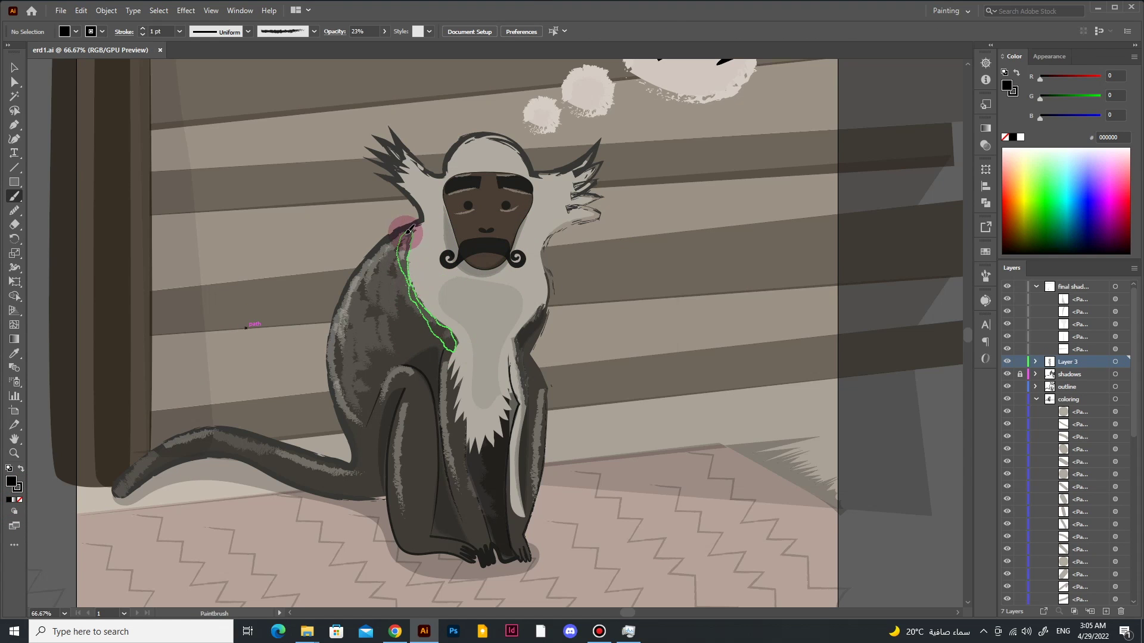
left_click_drag(409, 228, 410, 230)
left_click(295, 303, "ctrl")
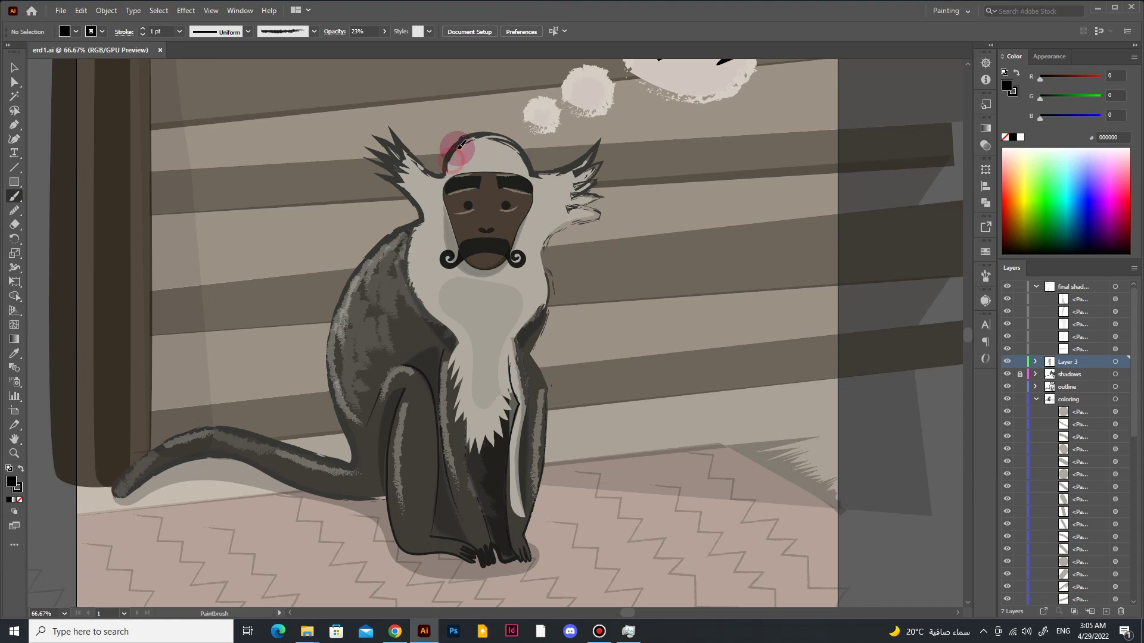
Step: Paint white highlights across the forehead and along the right ear
left_click_drag(496, 149, 522, 159)
double_click(11, 481)
left_click(796, 243)
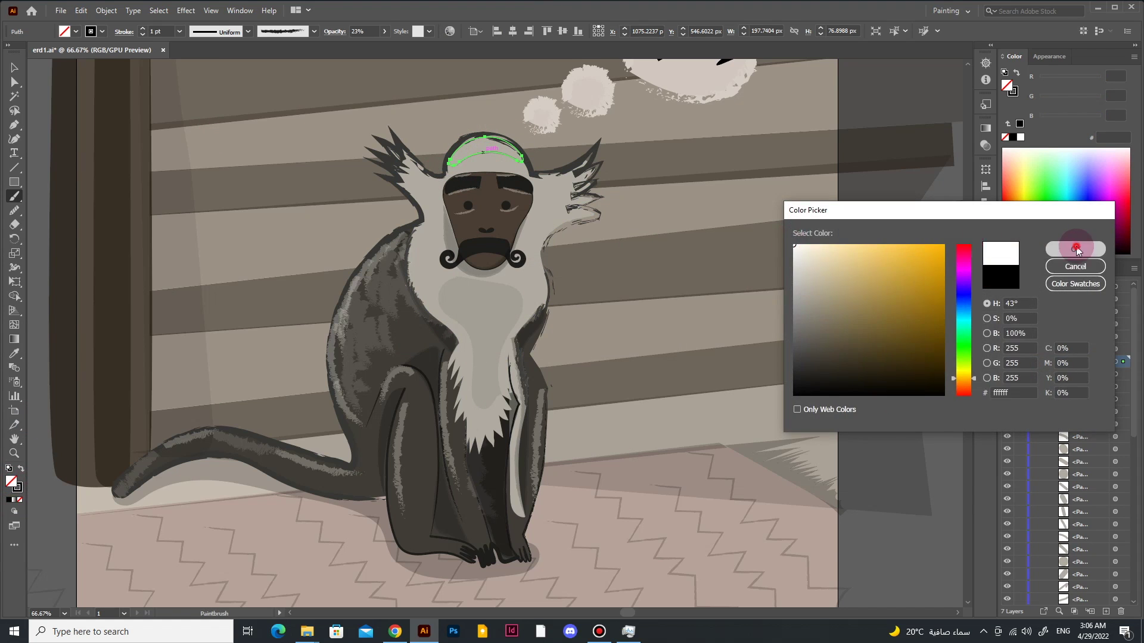
left_click(1067, 243)
left_click(107, 522, "ctrl")
left_click_drag(538, 182, 587, 160)
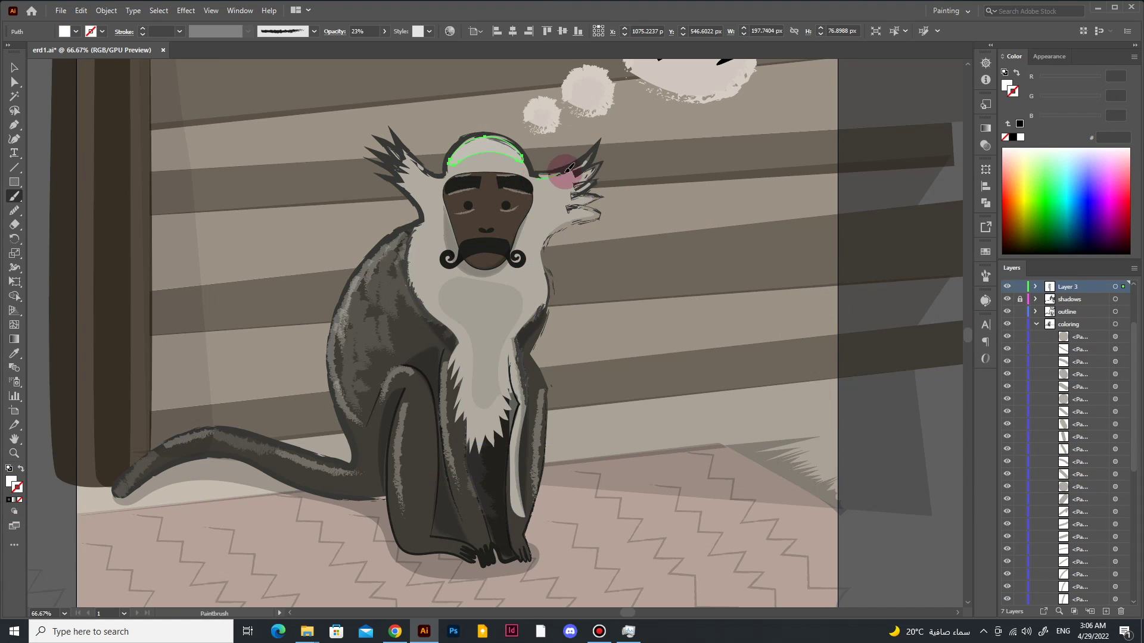
Step: Set the ear highlight to 42% opacity and add another light highlight along the neck
key("shift+x")
left_click(585, 164)
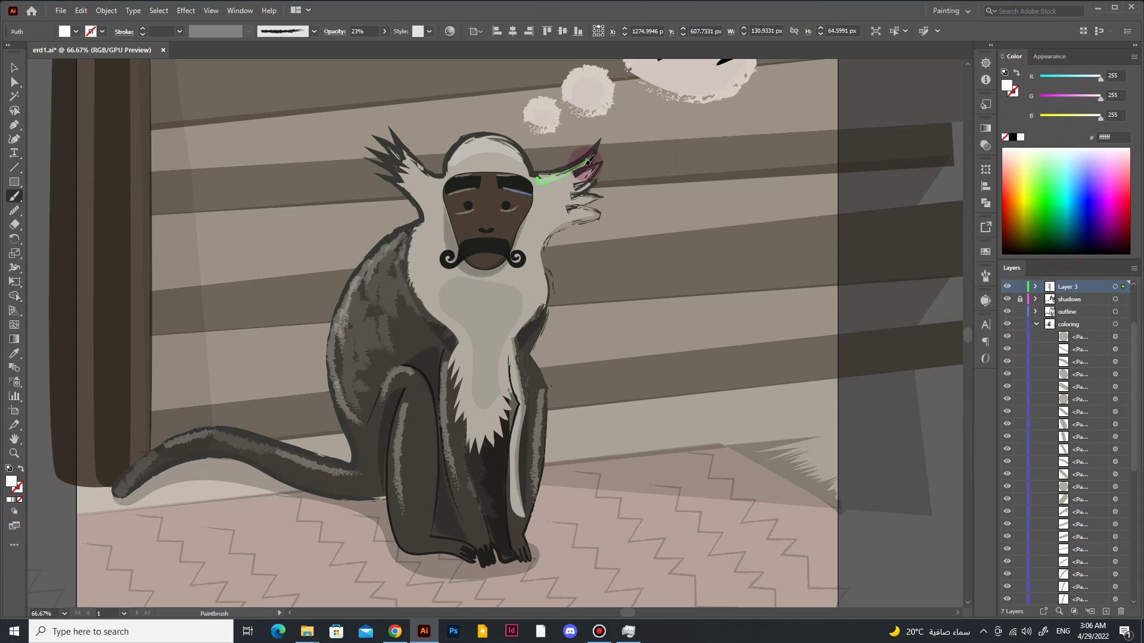
left_click(585, 240)
left_click_drag(358, 48, 356, 48)
left_click(308, 282, "ctrl")
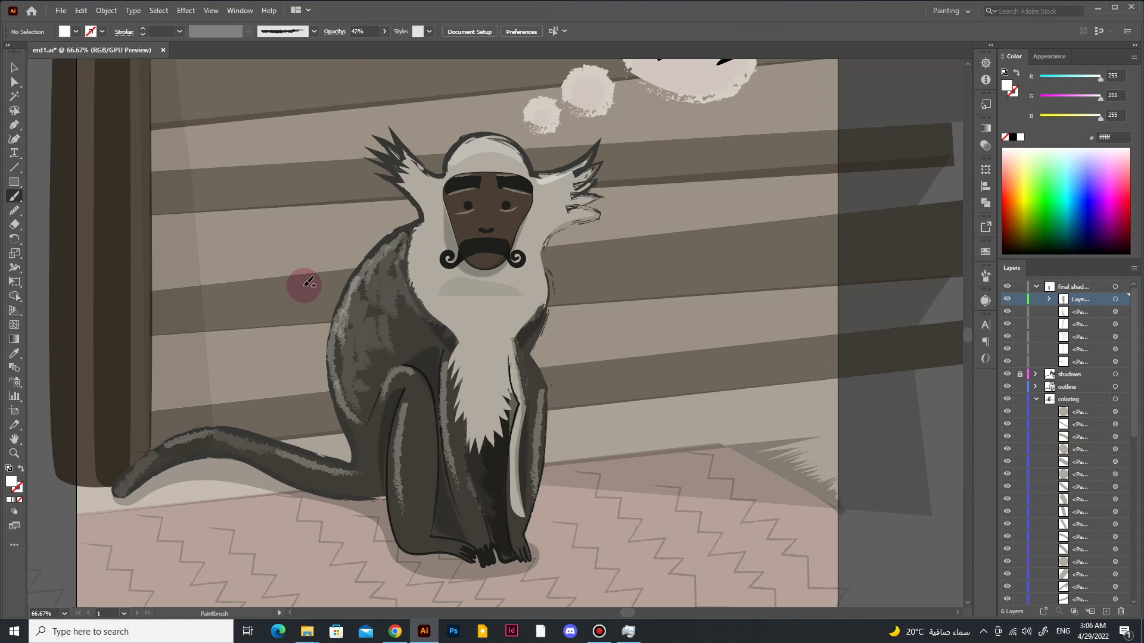
left_click_drag(421, 293, 431, 305)
key("shift+x")
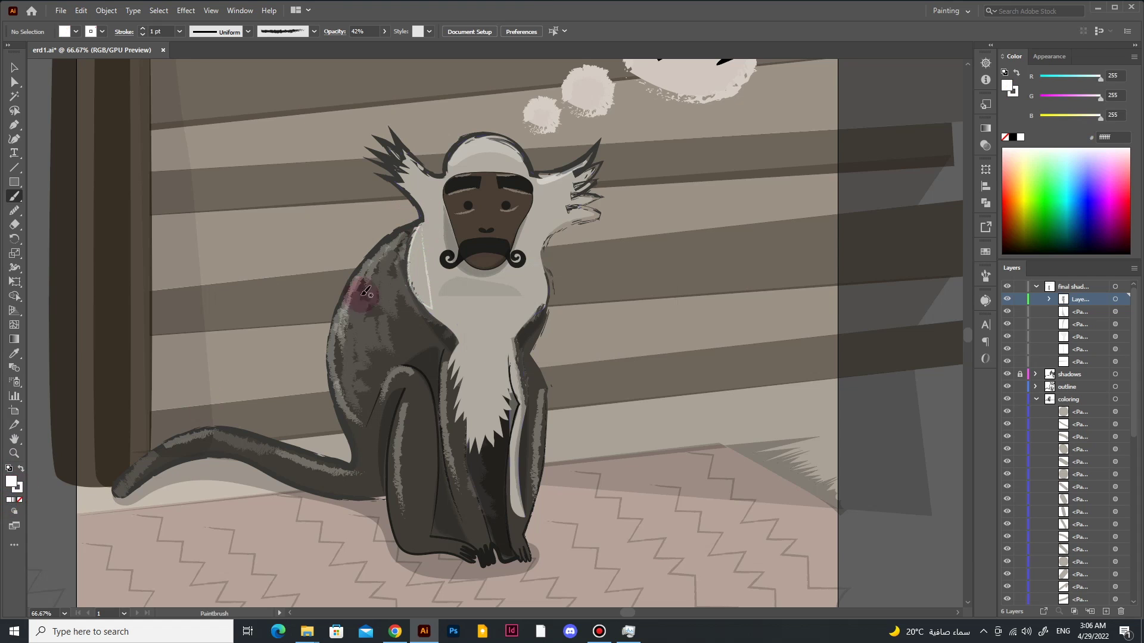
key("a")
key("ctrl+plus")
key("ctrl+plus")
Step: Pull a chest-stroke anchor upward and set the opacity to 25%
left_click_drag(429, 256, 431, 209)
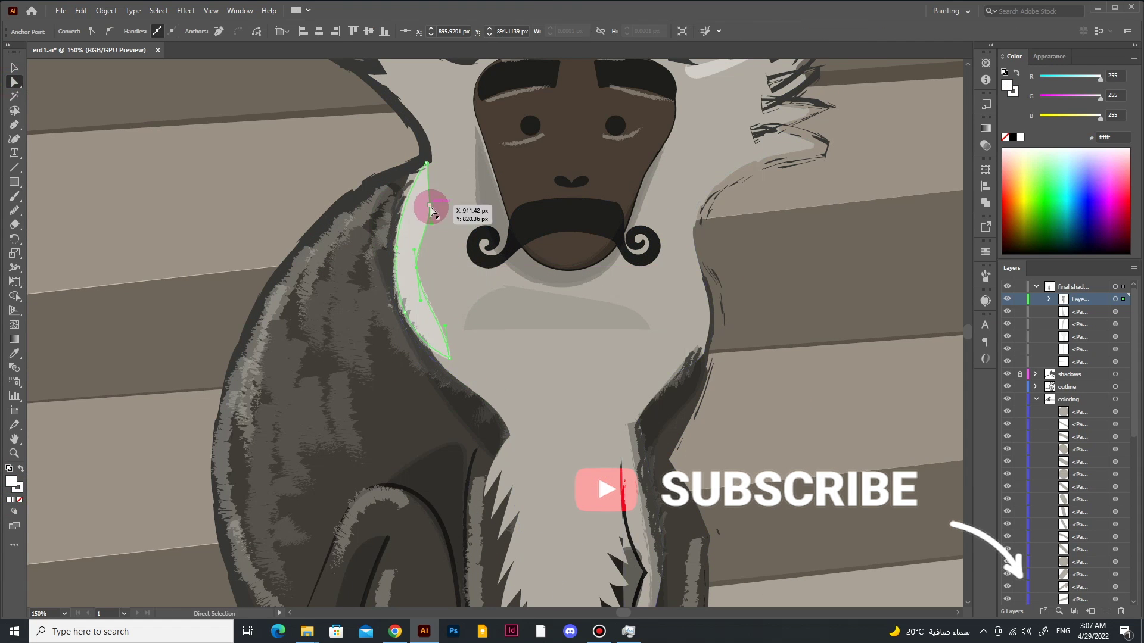
key("ctrl+minus")
key("ctrl+minus")
key("ctrl+minus")
key("ctrl+plus")
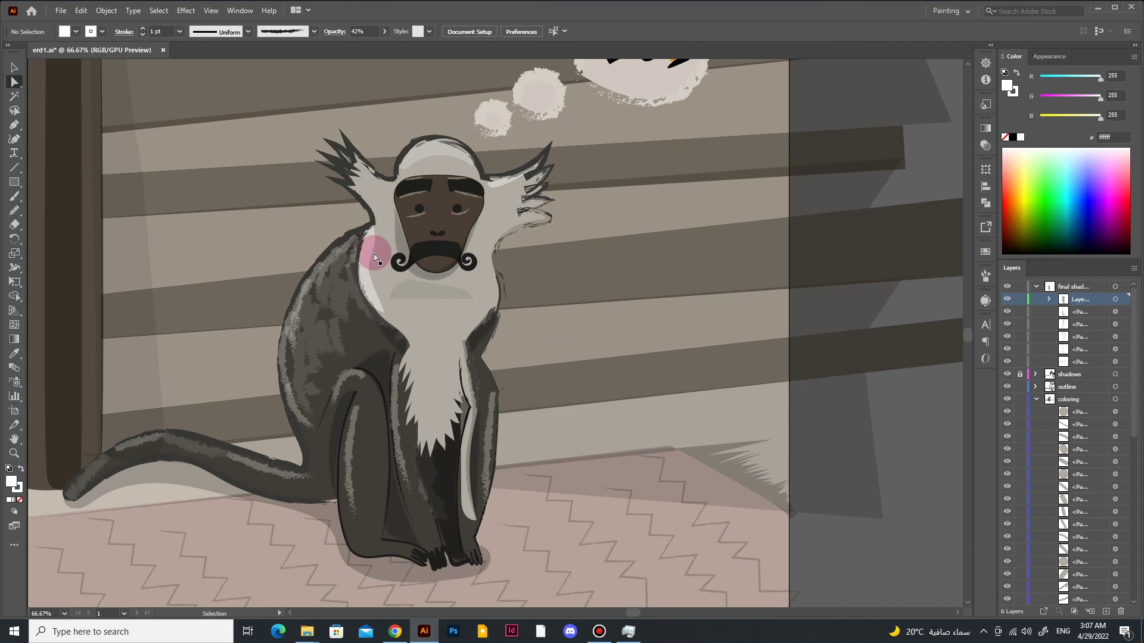
double_click(357, 31)
type("25")
key("Return")
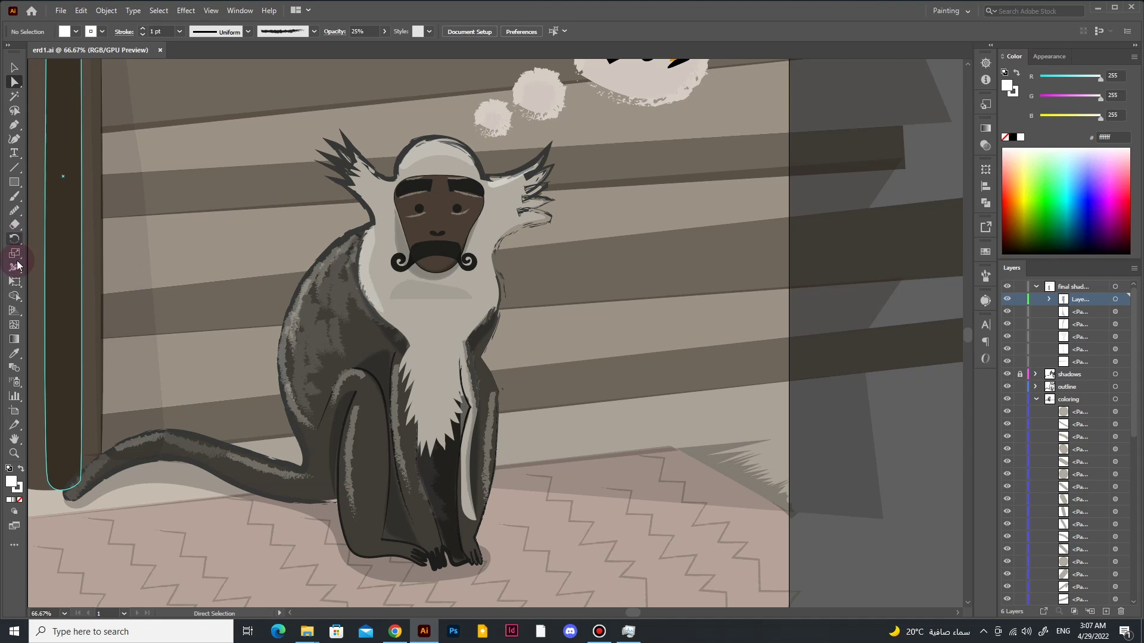
Step: Paint a Basic-brush shading stroke along the left edge of the face
left_click(14, 196)
left_click(314, 31)
left_click(268, 76)
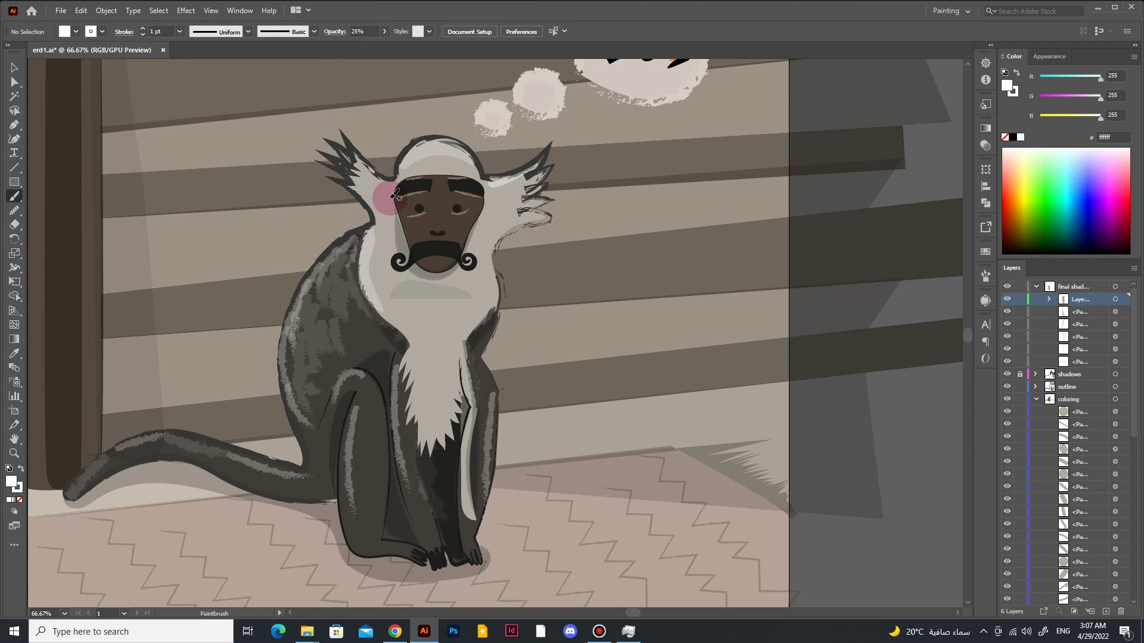
left_click_drag(417, 242, 415, 248)
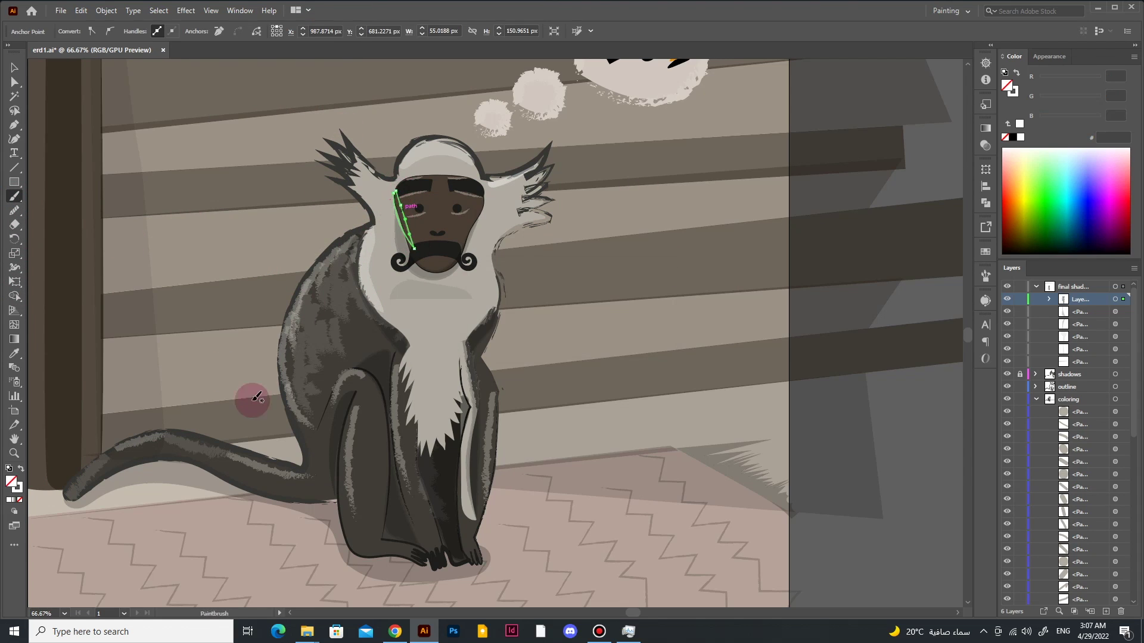
left_click(14, 67)
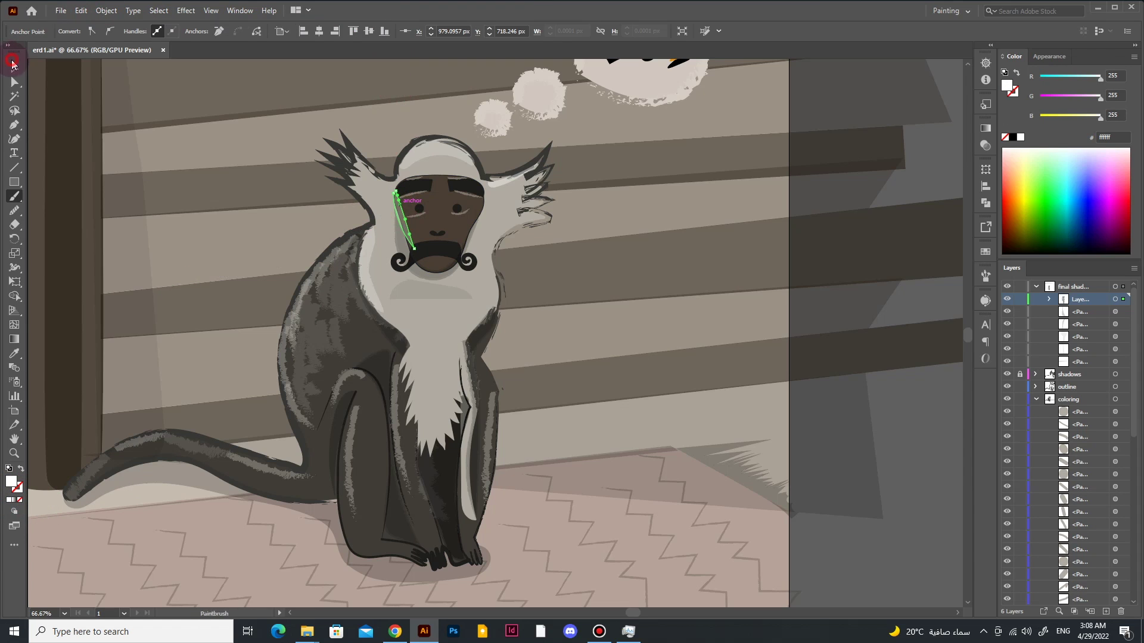
key("ctrl+plus")
key("ctrl+plus")
key("ctrl+plus")
key("a")
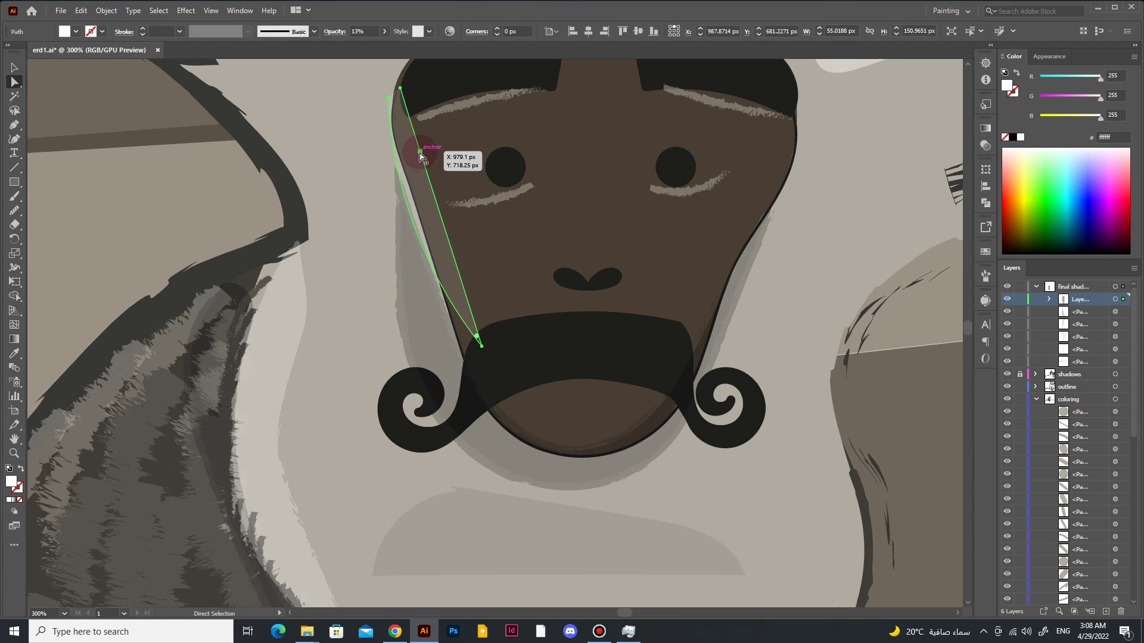
scroll(171, 332, "down", 3)
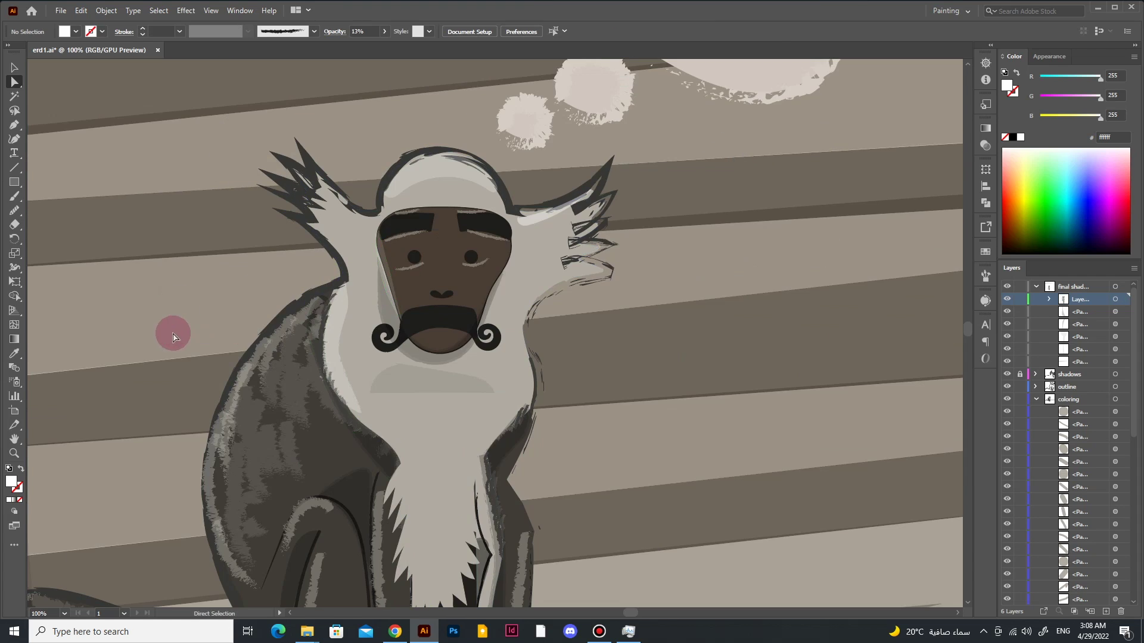
scroll(187, 401, "down", 2)
key("ctrl+shift+a")
scroll(788, 350, "up", 3)
scroll(788, 350, "up", 5)
Step: Send the face shading backward, rotate it along the face edge, and fill it black
right_click(582, 286)
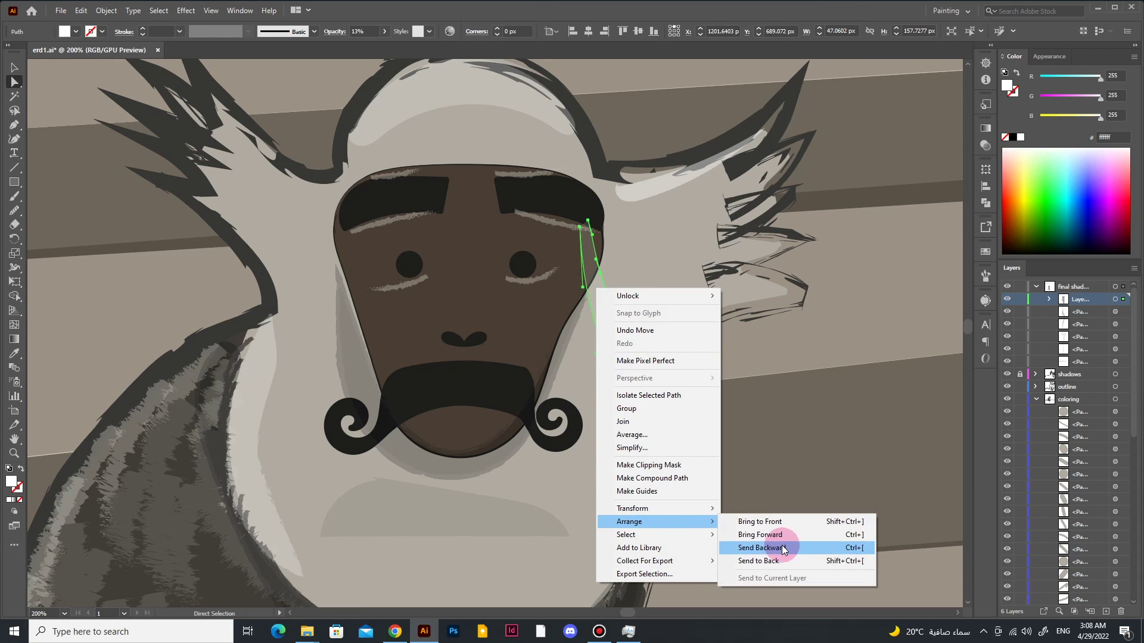
left_click(733, 507)
left_click(691, 401)
left_click_drag(610, 310, 576, 307)
key("v")
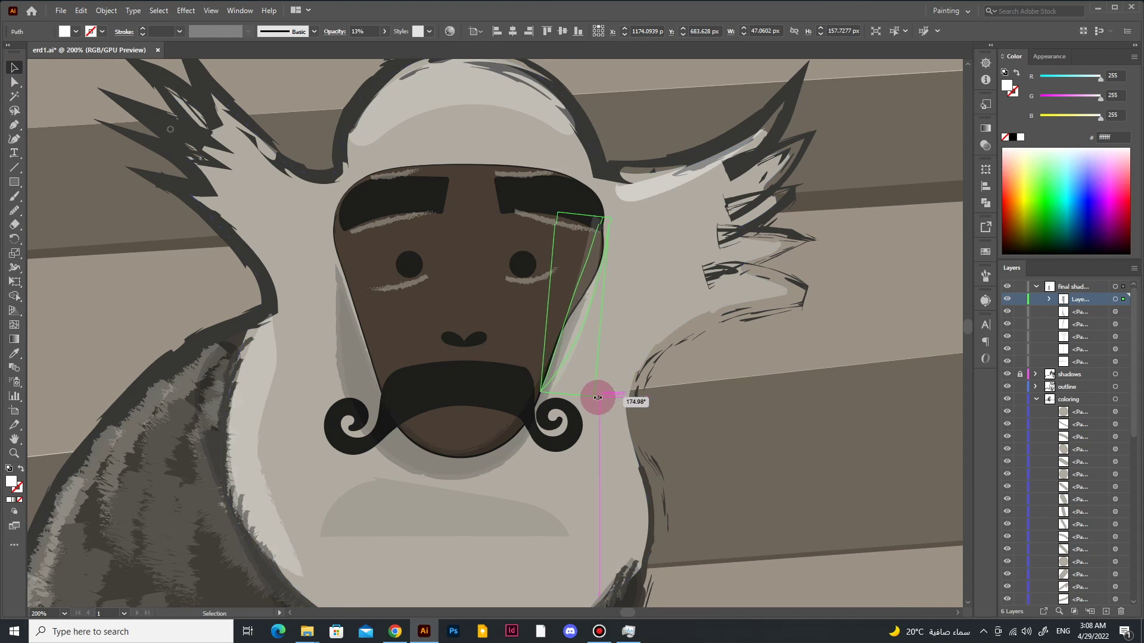
left_click_drag(597, 395, 370, 140)
double_click(10, 482)
key("Return")
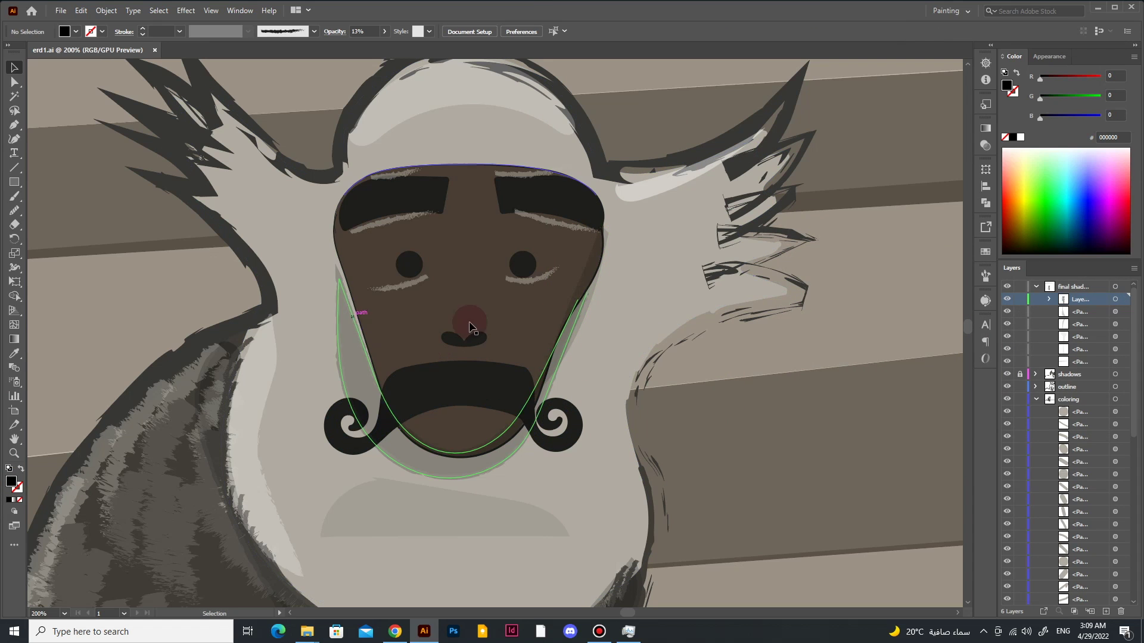
Step: Copy the face shading and reflect it onto the other side of the face
left_click_drag(591, 263, 549, 273)
right_click(549, 273)
left_click(382, 527)
key("Return")
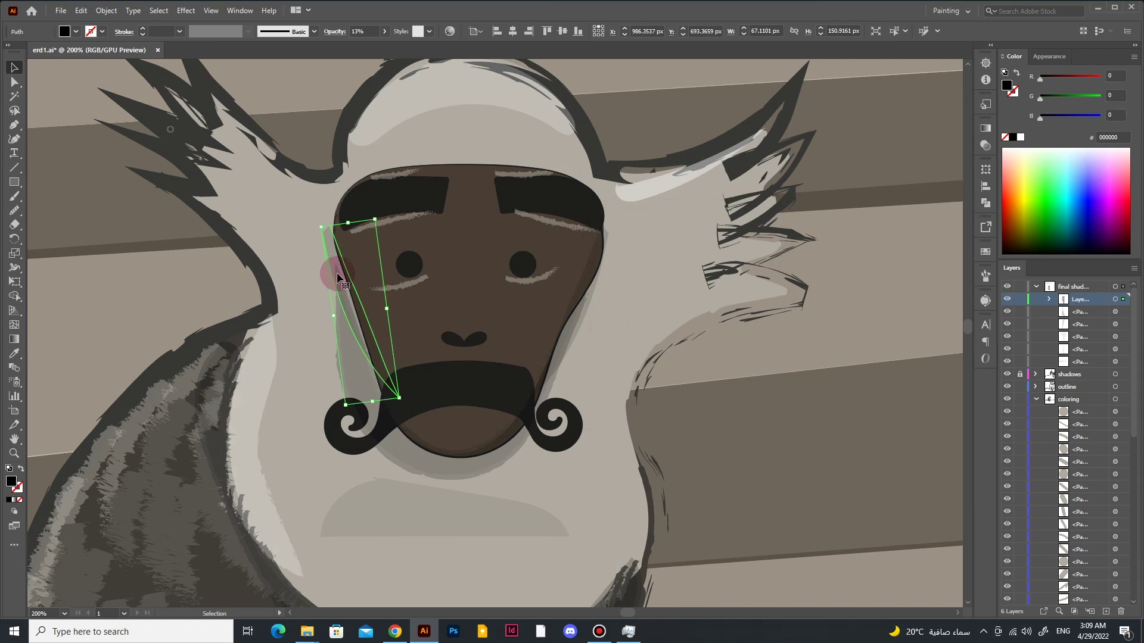
double_click(10, 482)
key("Return")
Step: Move a shading path onto the left ear and save the document
scroll(755, 436, "down", 3)
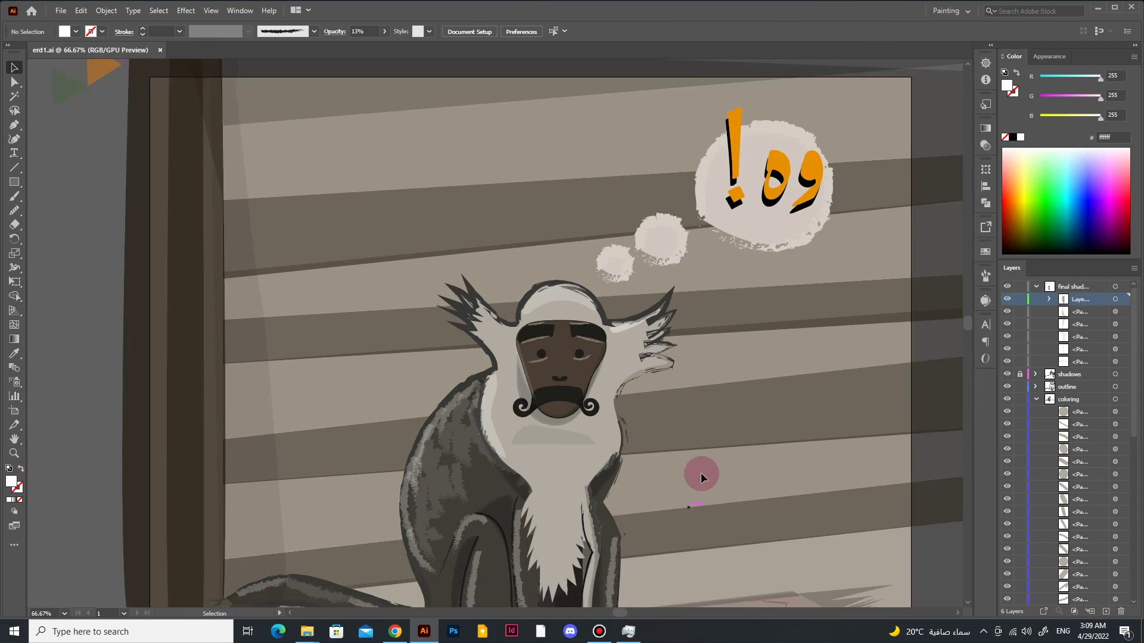
scroll(701, 473, "up", 3)
left_click_drag(357, 173, 256, 167)
right_click(253, 169)
key("Escape")
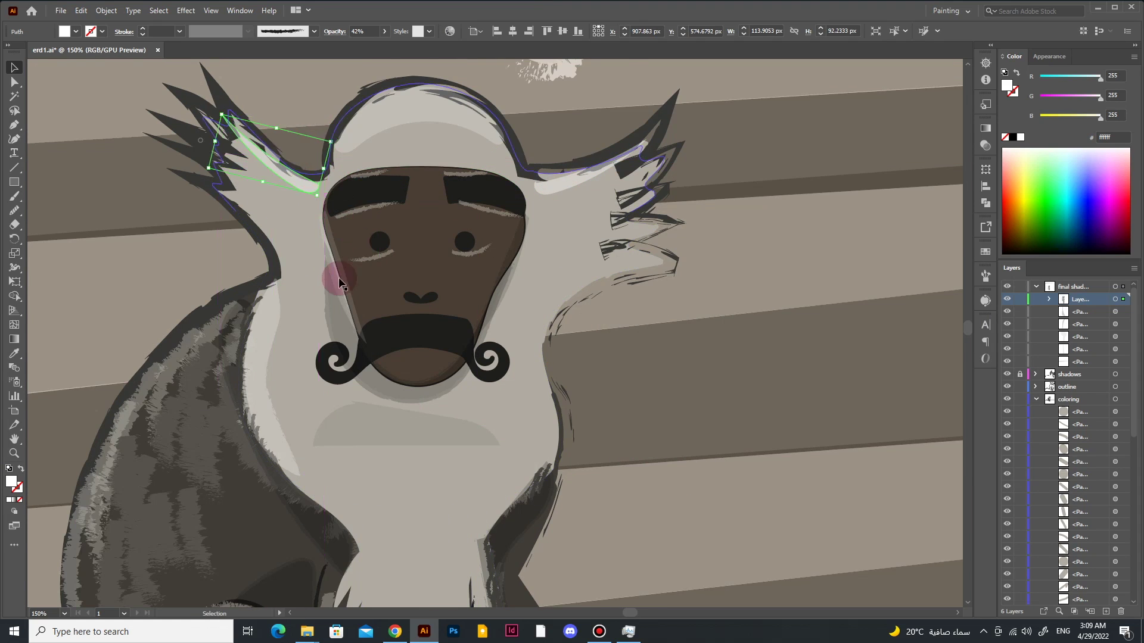
key("ctrl+s")
Step: Set up the Basic paintbrush with black (000000) as the painting colour
scroll(332, 279, "down", 3)
key("ctrl+shift+a")
scroll(232, 396, "up", 3)
scroll(231, 396, "down", 2)
left_click(14, 196)
left_click(314, 31)
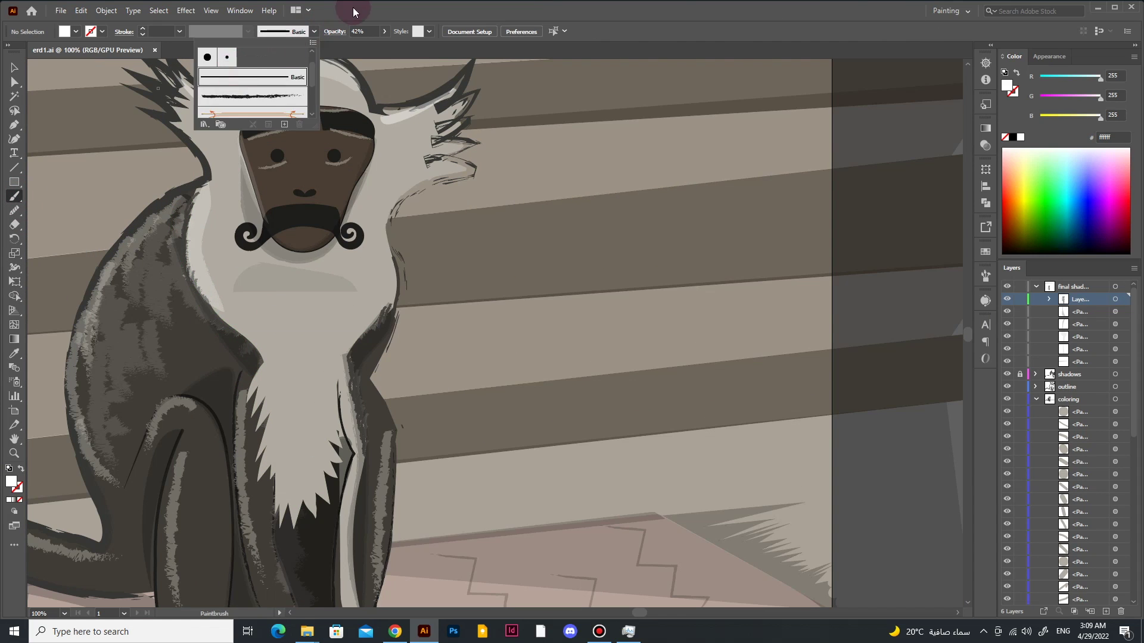
left_click(214, 53)
double_click(11, 482)
type("000000")
key("Return")
Step: Paint a black-filled shading stroke down the chest's right edge at 18% opacity
left_click(314, 32)
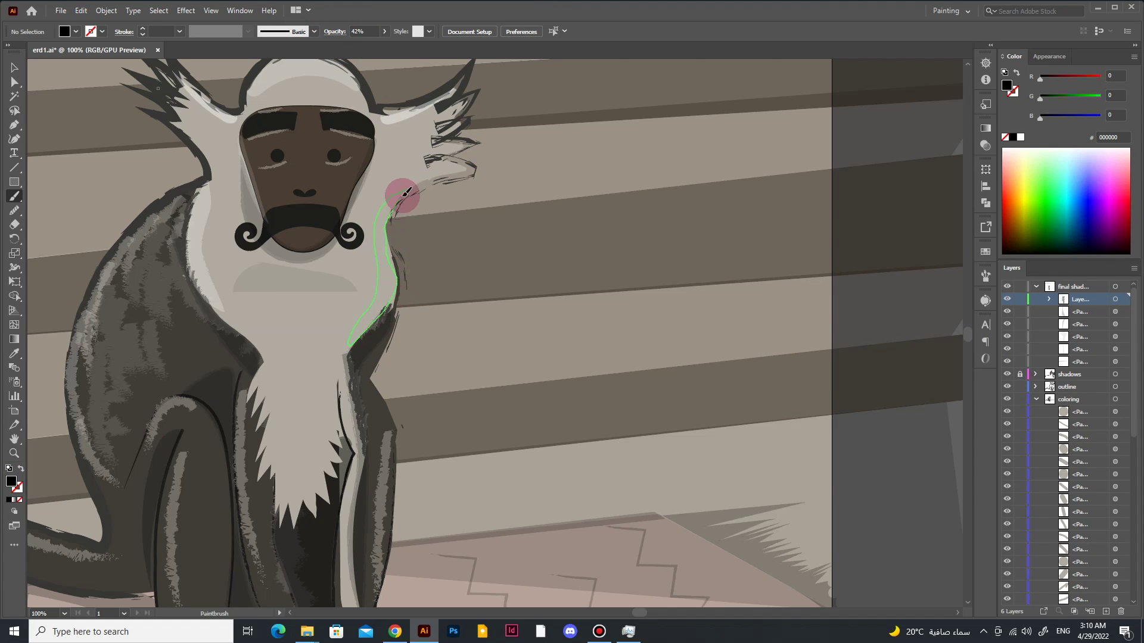
left_click_drag(405, 191, 411, 190)
left_click(314, 31)
left_click(268, 71)
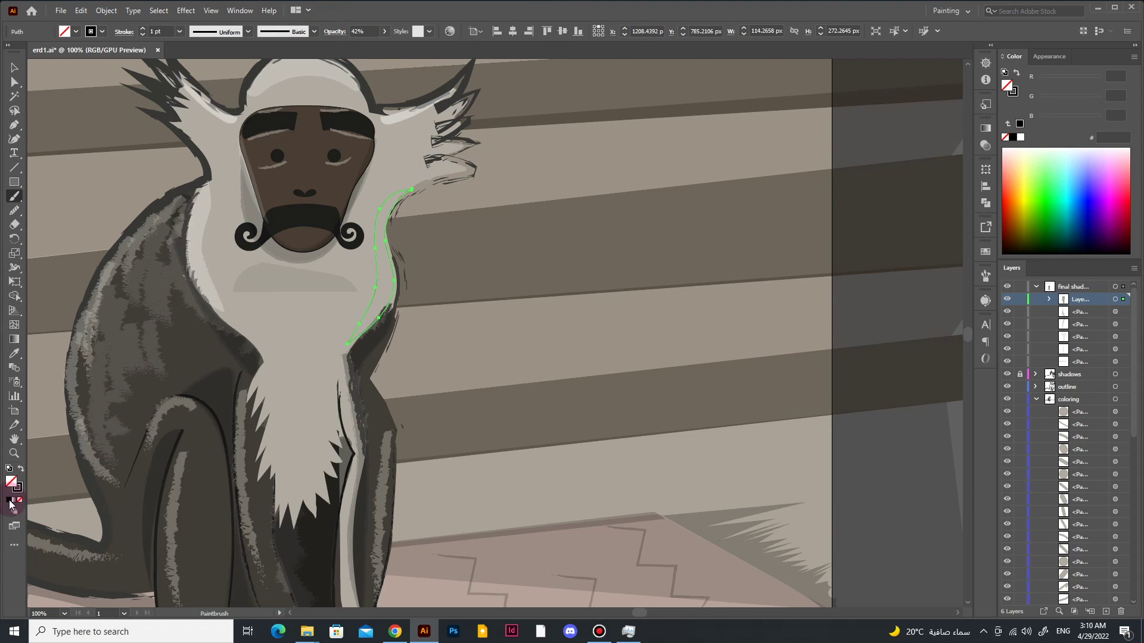
left_click(9, 499)
left_click(384, 31)
left_click_drag(364, 46, 348, 46)
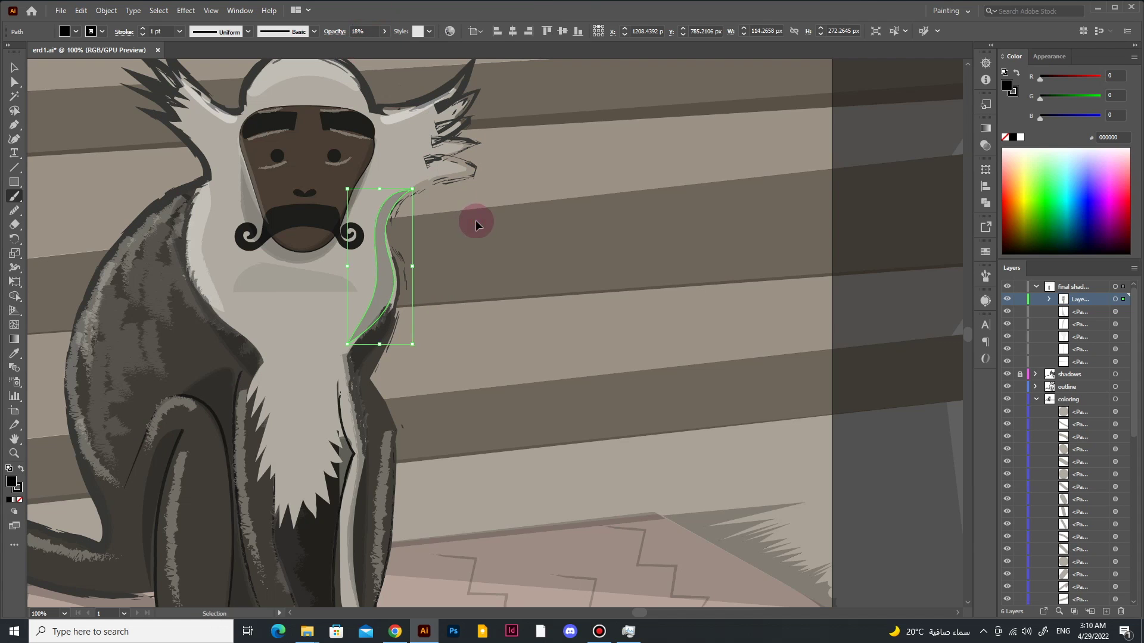
key("ctrl+shift+a")
scroll(476, 224, "down", 3)
scroll(396, 375, "up", 2)
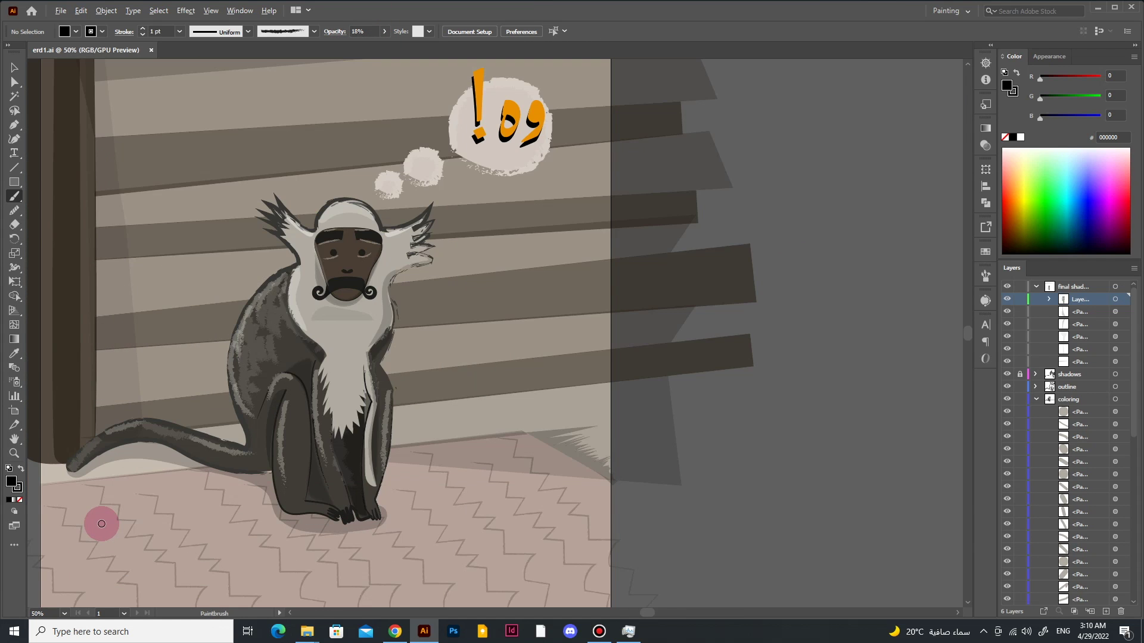
Step: Apply Trim View so the display shows only the artboard area
scroll(103, 522, "down", 2)
scroll(357, 459, "up", 1)
left_click(211, 10)
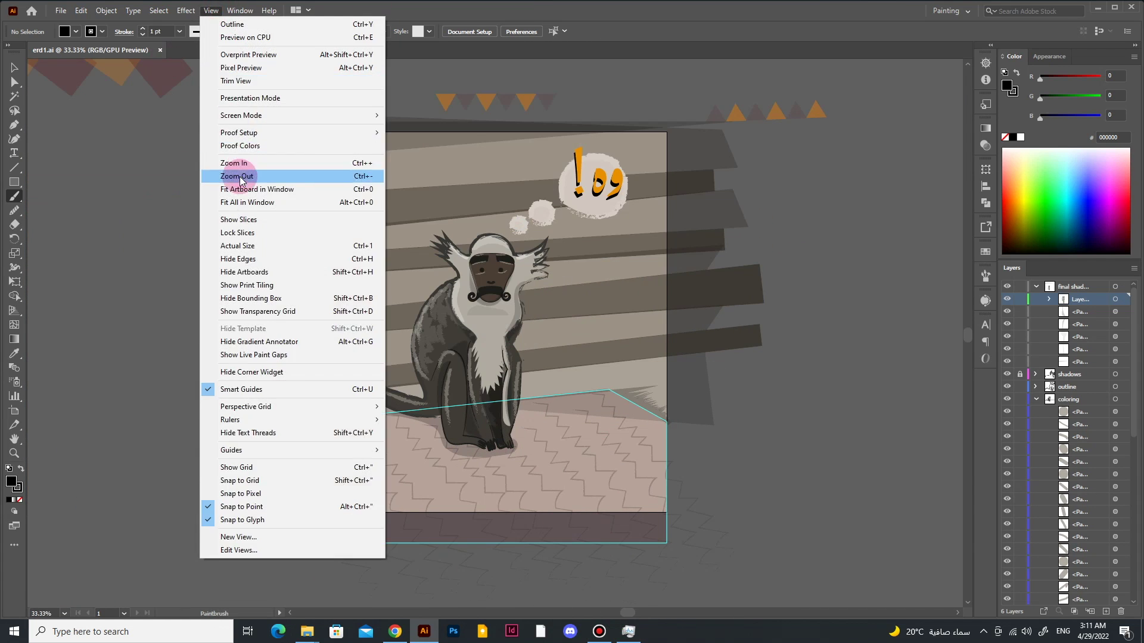
left_click(229, 77)
Step: With the Selection tool, bring a shadow path forward one level in the stacking order
key("v")
left_click(900, 386)
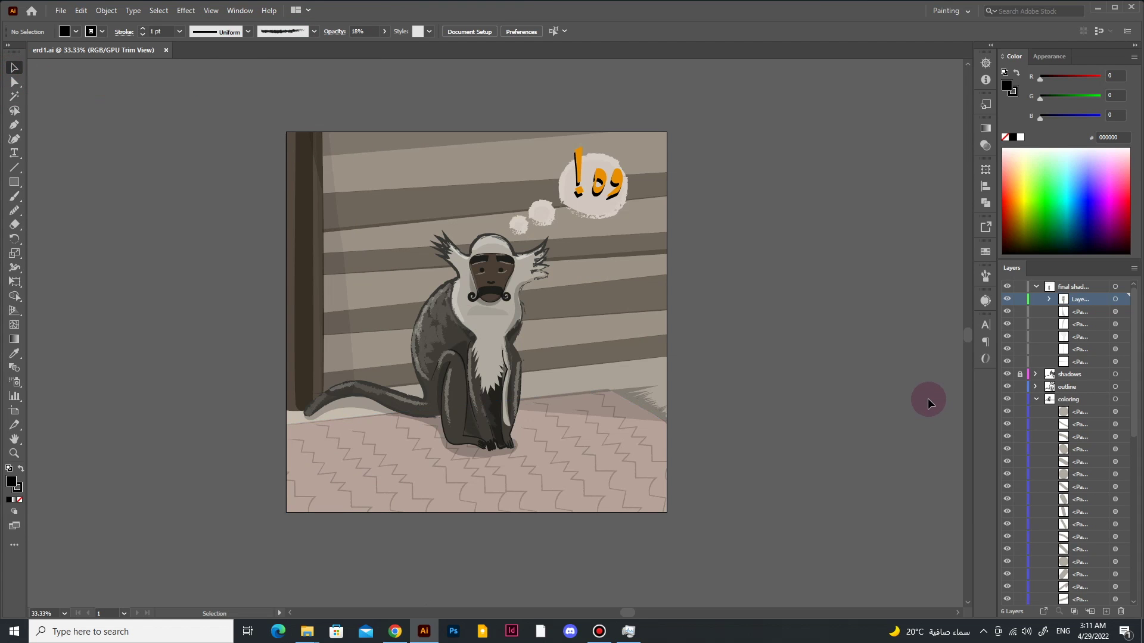
scroll(576, 435, "up", 1)
right_click(438, 238)
left_click(619, 477)
left_click(804, 372)
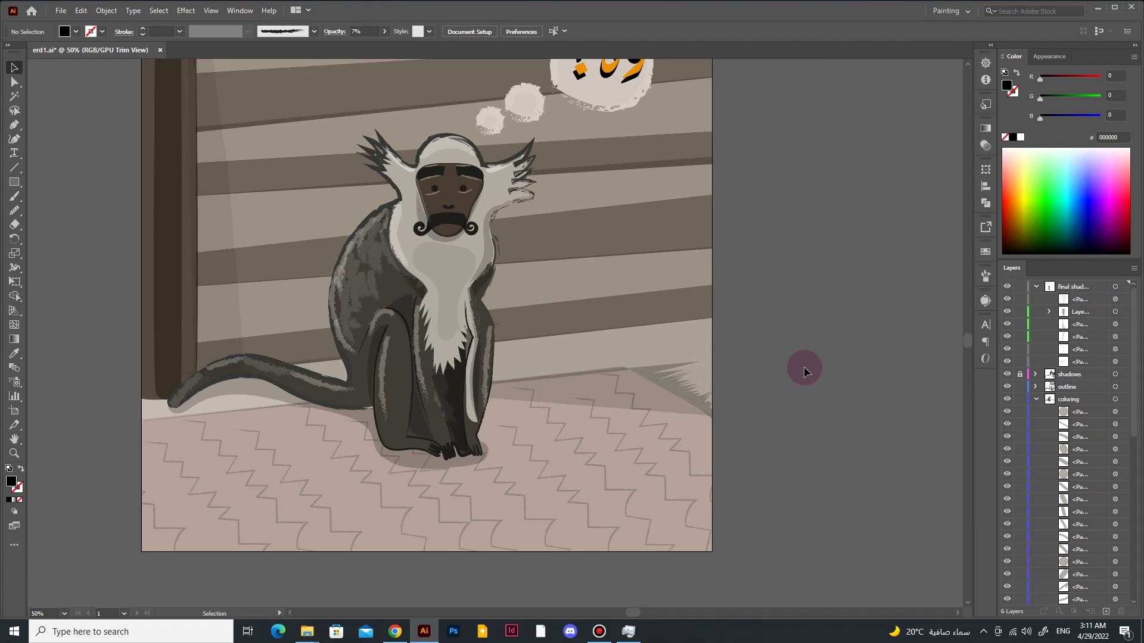
Step: Check the white chest highlight path, deselect it, and save the finished illustration
scroll(462, 348, "down", 1)
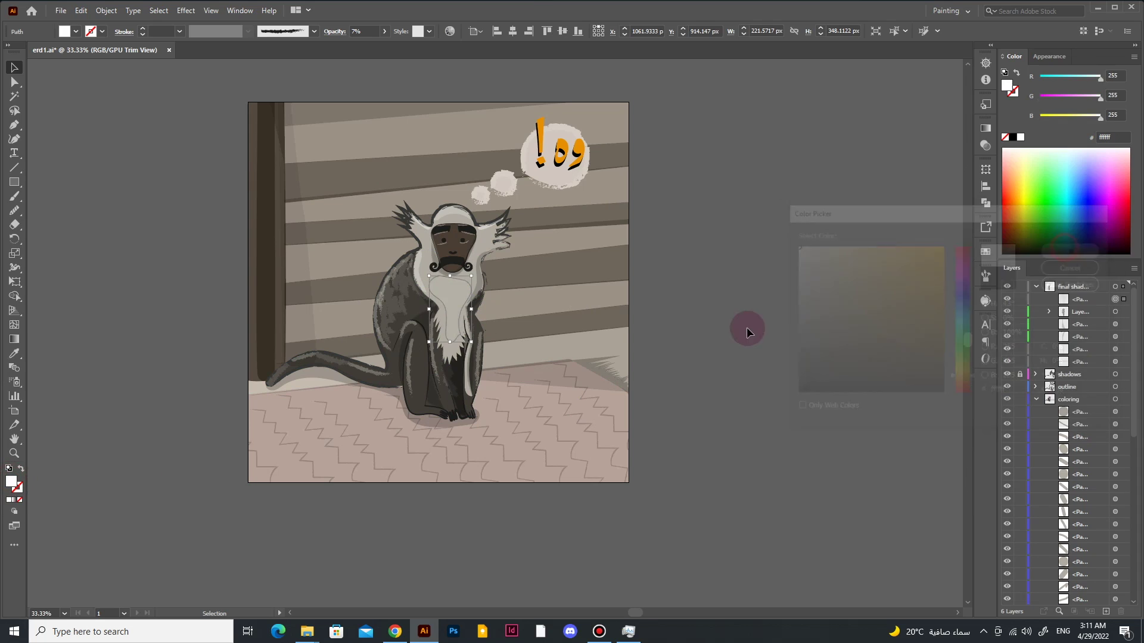
left_click(450, 298)
left_click(182, 179)
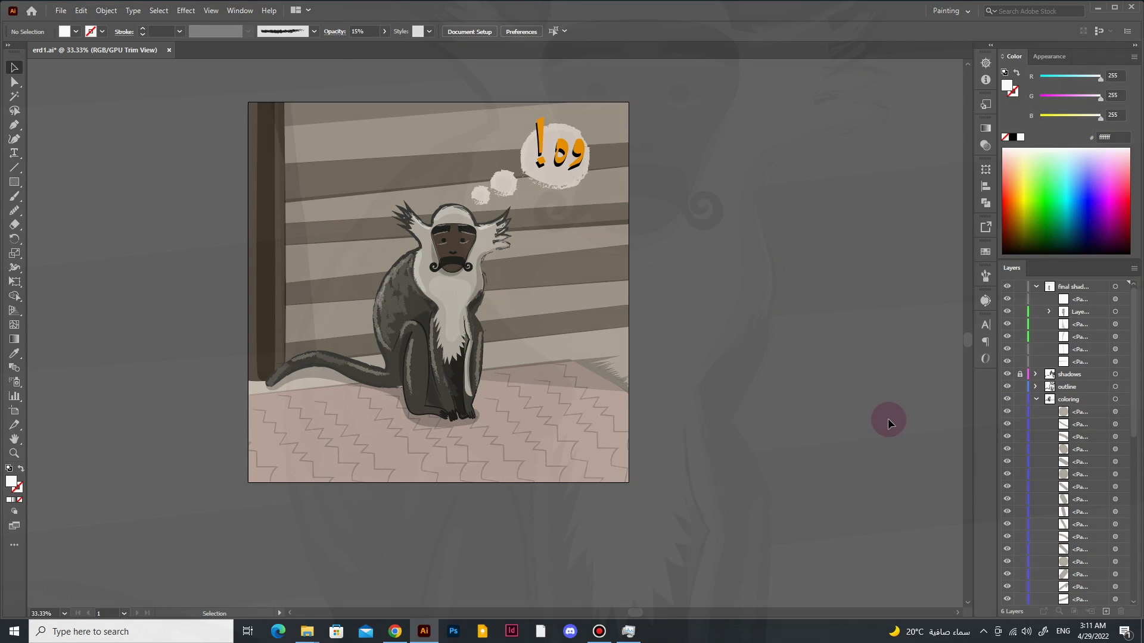
key("ctrl+s")
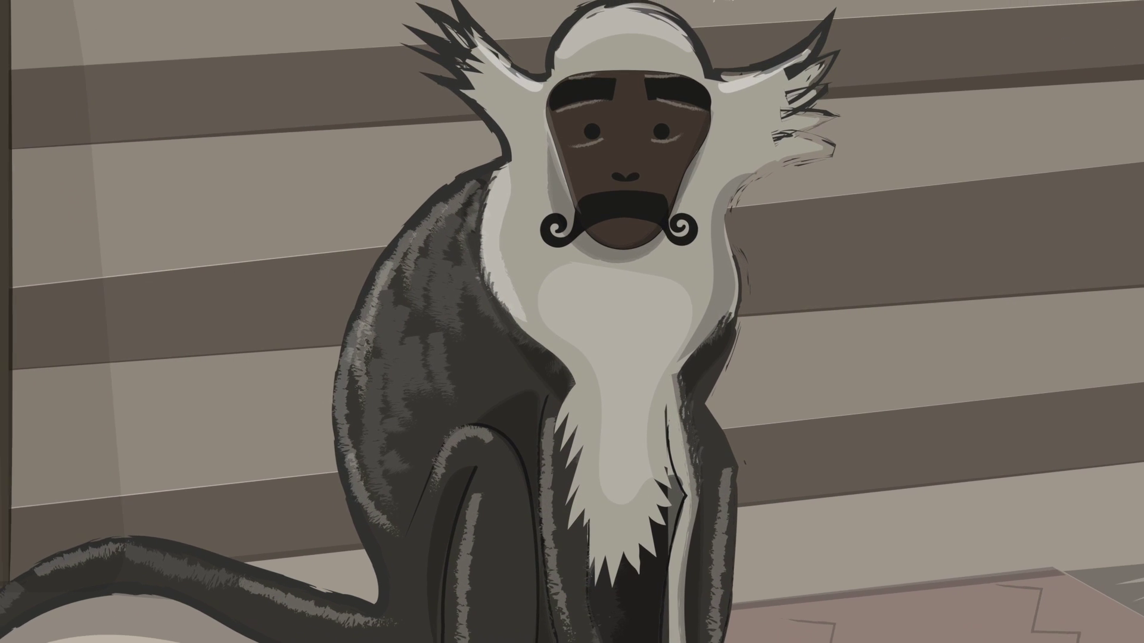